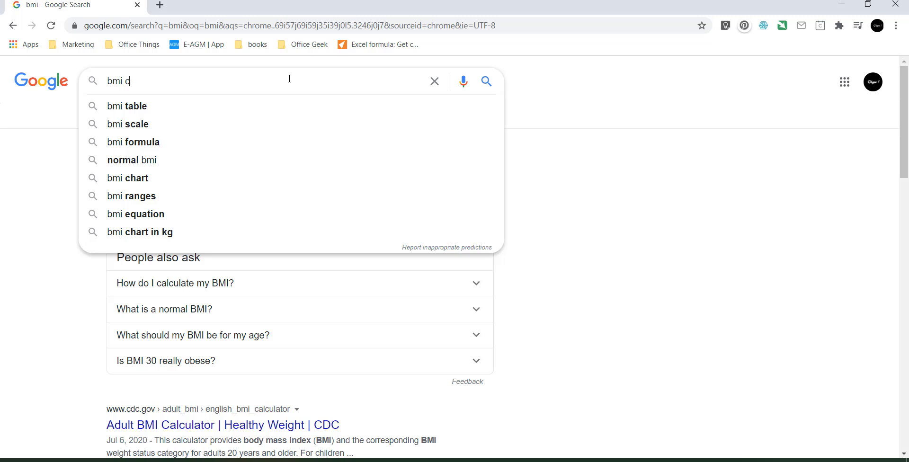
# Step: Search Google for "bmi ca" and open the NIH and Diabetes Canada BMI calculator results in new tabs, ending on Diabetes Canada
pyautogui.press('Return')
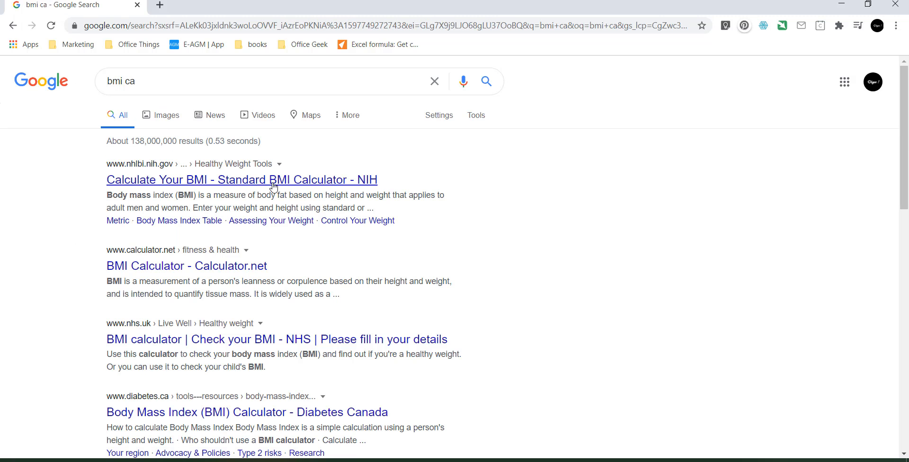
pyautogui.click(180, 82)
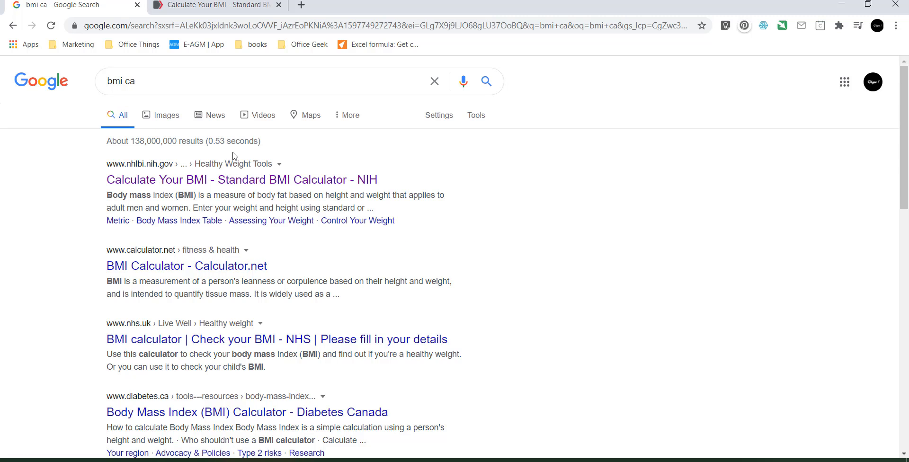
pyautogui.rightClick(202, 411)
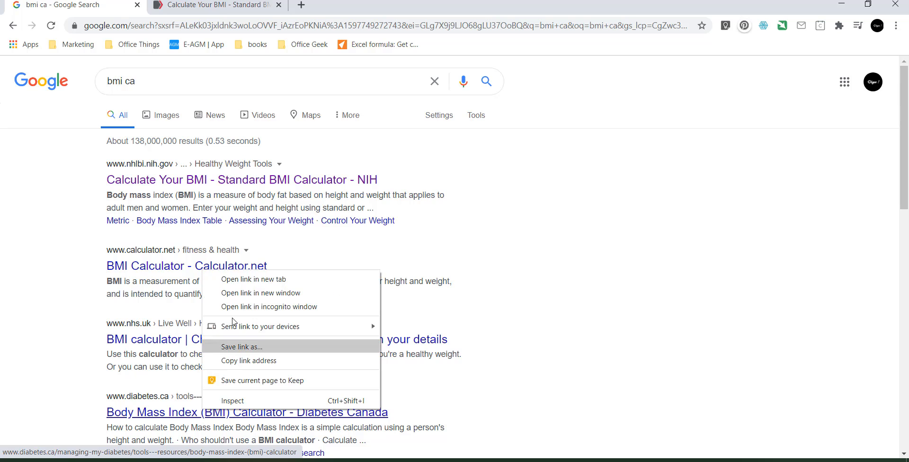
pyautogui.click(258, 279)
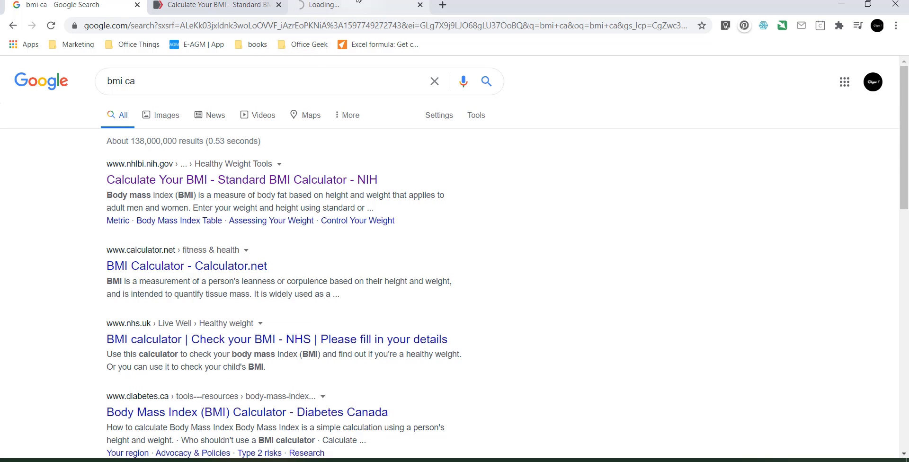
pyautogui.rightClick(201, 410)
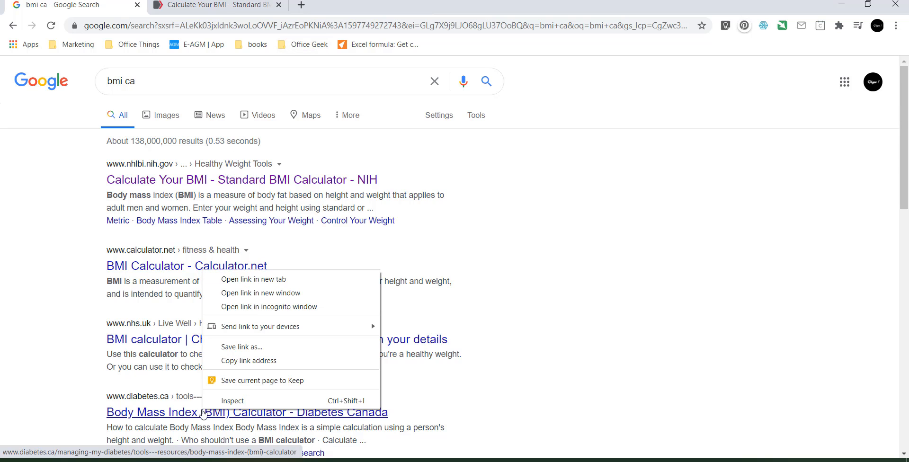
pyautogui.click(256, 280)
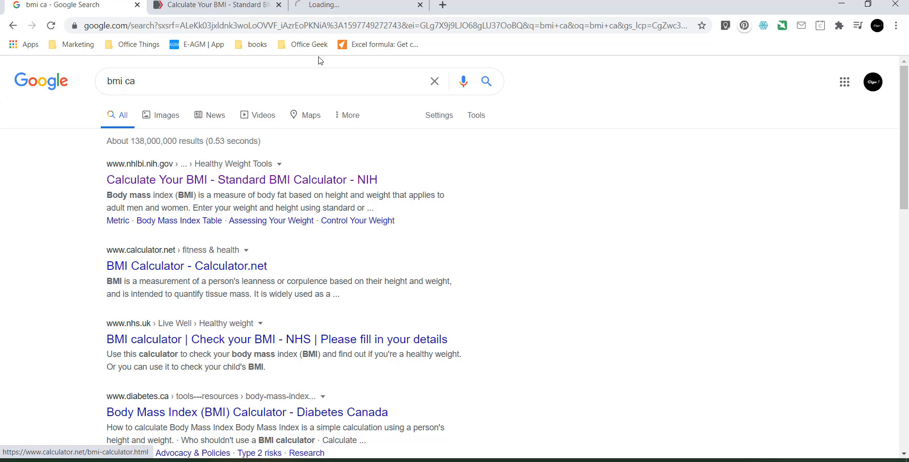
pyautogui.click(358, 1)
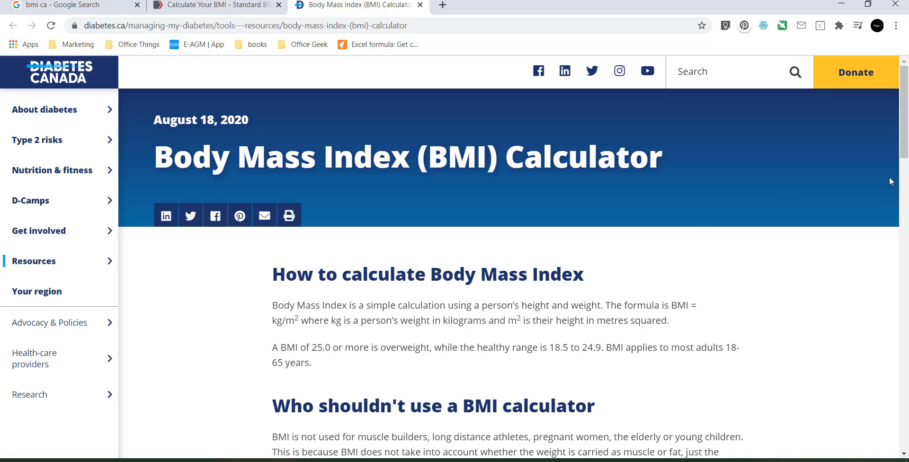
# Step: Read through the Diabetes Canada explanation of the BMI formula and enter a height of 180 cm in the calculator
pyautogui.moveTo(905, 161); pyautogui.dragTo(905, 194)
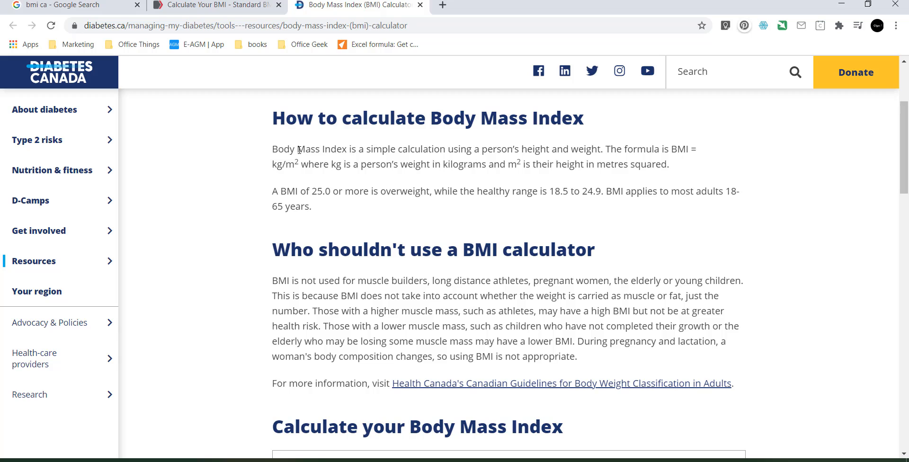
pyautogui.moveTo(372, 164); pyautogui.dragTo(274, 150)
pyautogui.click(274, 149)
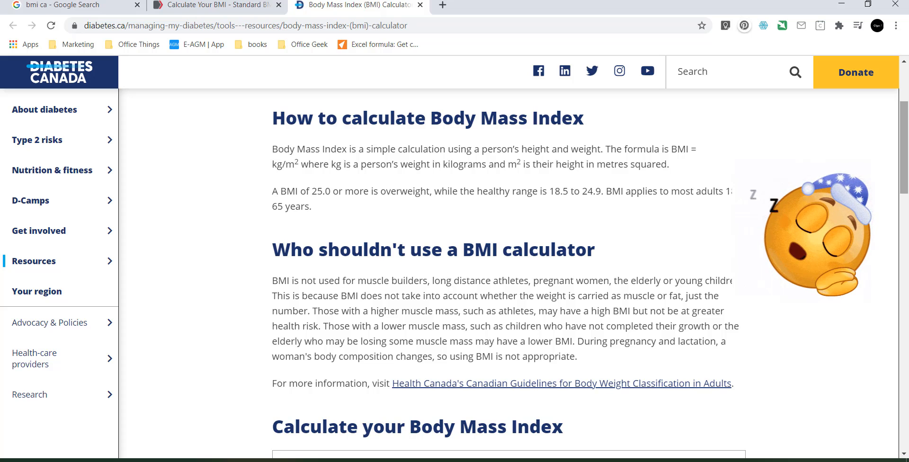
pyautogui.moveTo(905, 142); pyautogui.dragTo(904, 143)
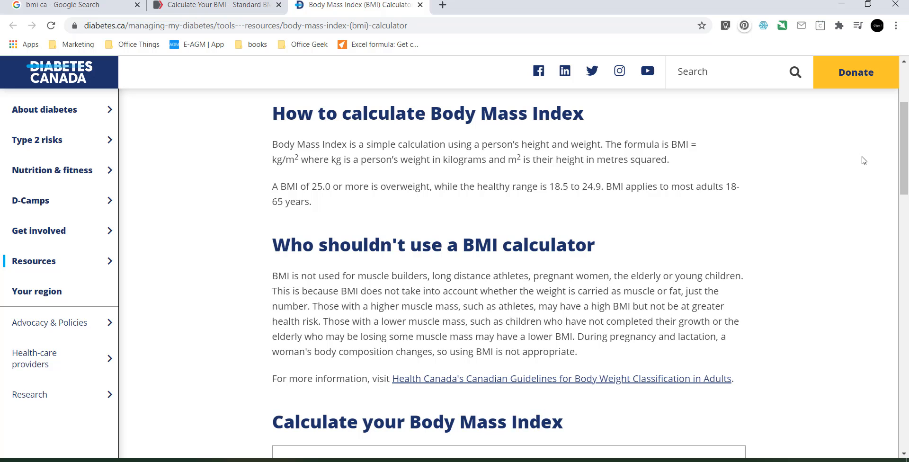
pyautogui.moveTo(905, 137); pyautogui.dragTo(907, 198)
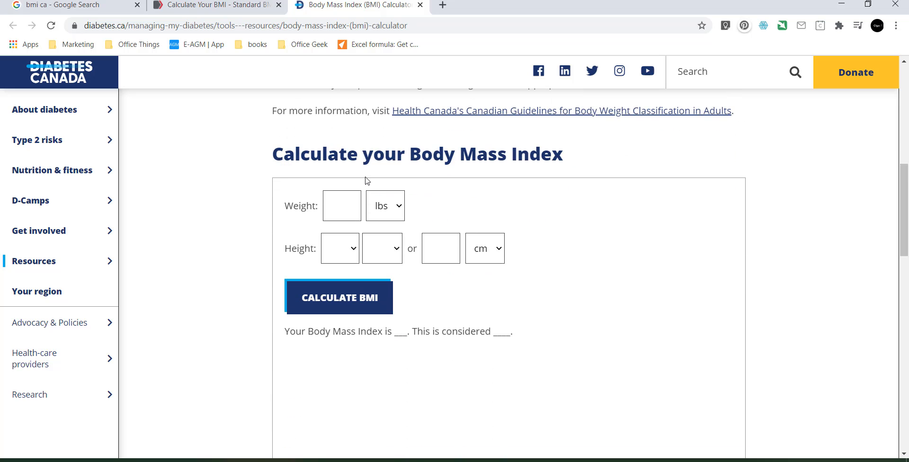
pyautogui.click(342, 205)
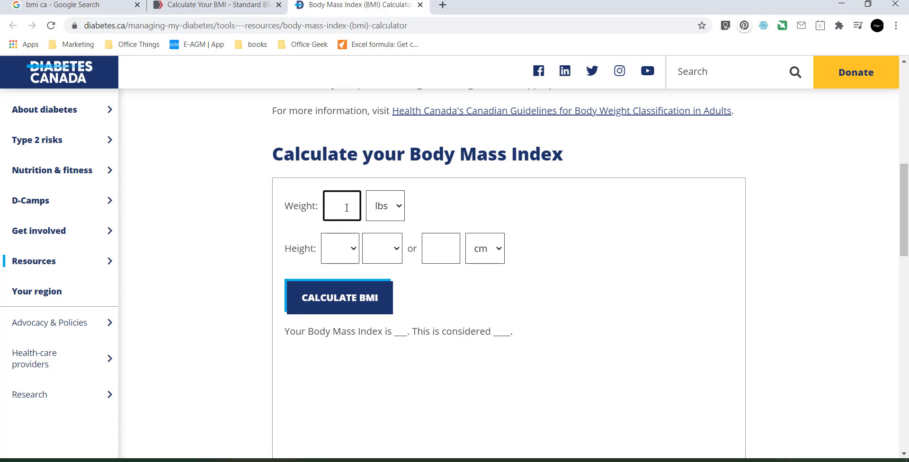
pyautogui.click(429, 248)
pyautogui.write('1890')
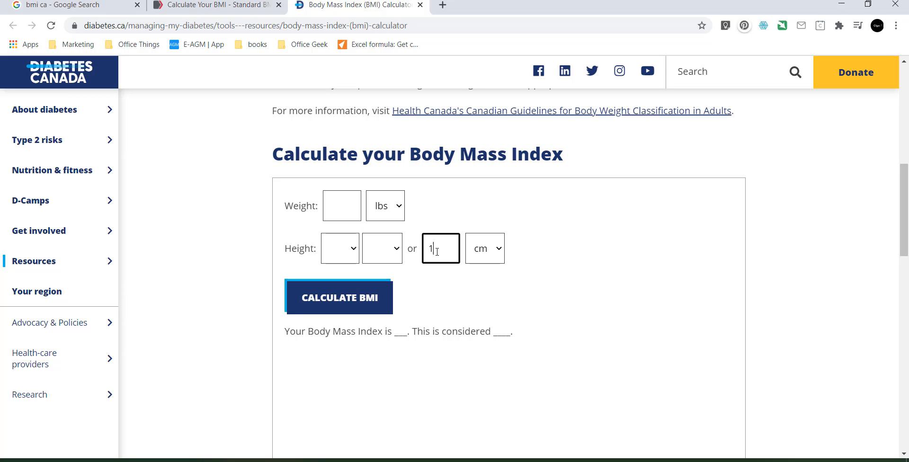
pyautogui.press('BackSpace')
pyautogui.press('BackSpace')
pyautogui.write('0')
pyautogui.click(470, 290)
# Step: Set the weight to 60 kg and calculate the BMI
pyautogui.click(376, 218)
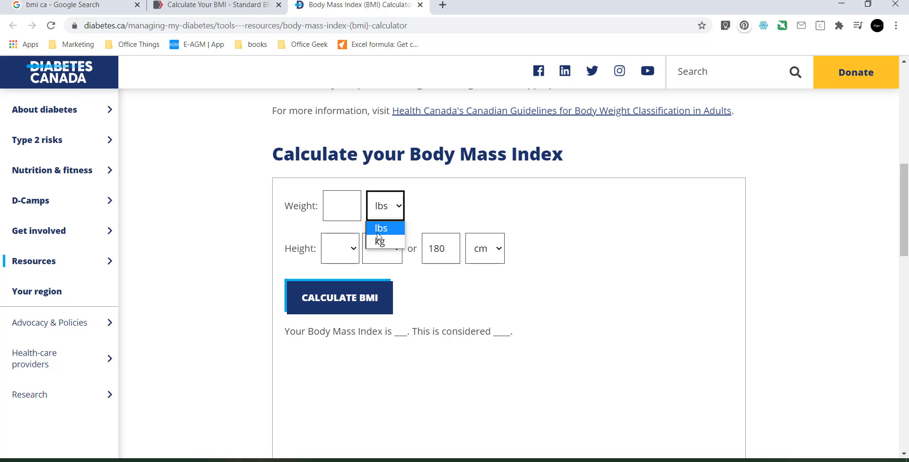
pyautogui.click(375, 238)
pyautogui.click(351, 209)
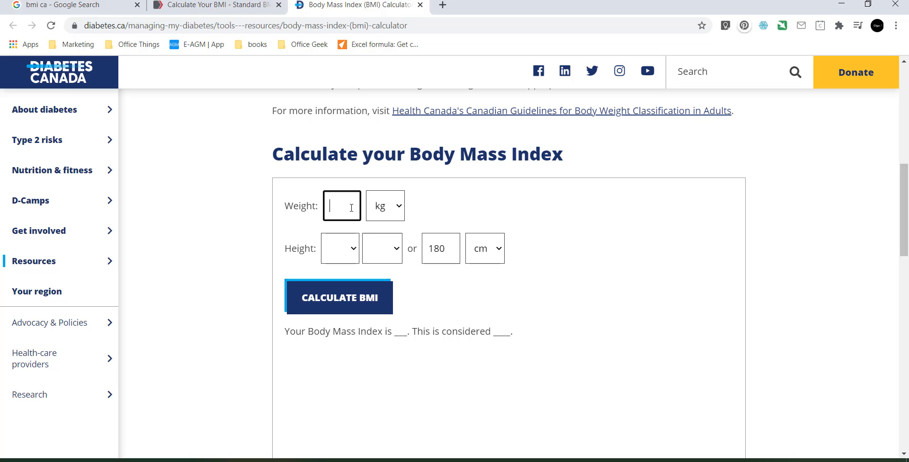
pyautogui.write('60')
pyautogui.click(306, 304)
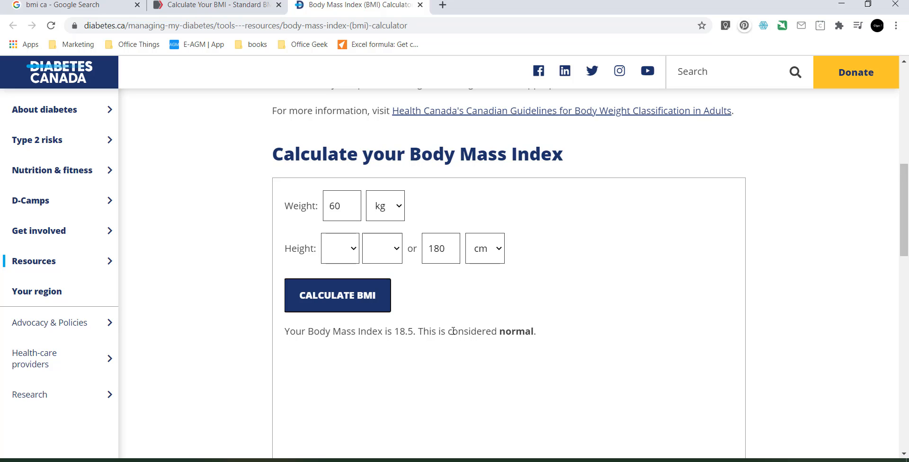
# Step: Open the BMI Calculation workbook from the desktop in Excel, dismiss the Office activation prompt and maximize the workbook window
pyautogui.press('super+d')
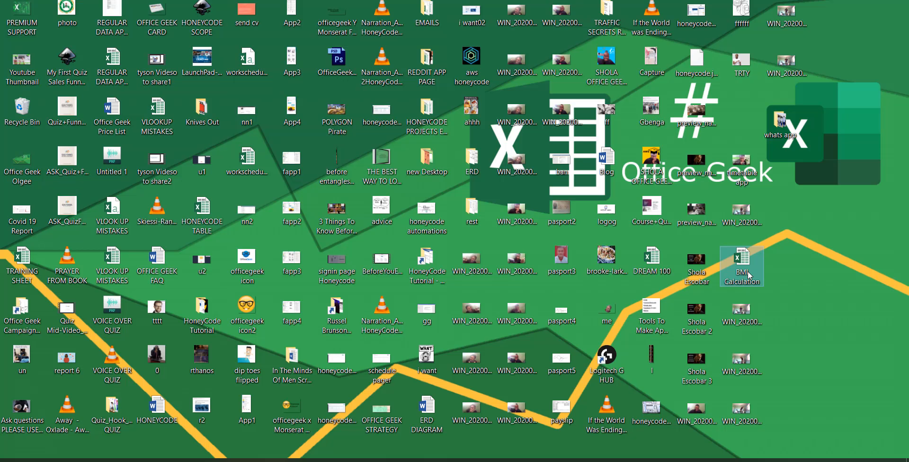
pyautogui.doubleClick(747, 273)
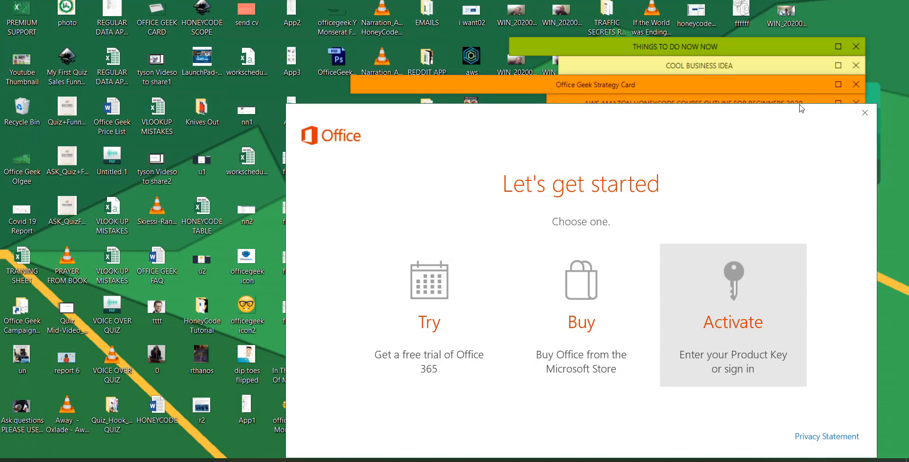
pyautogui.click(865, 113)
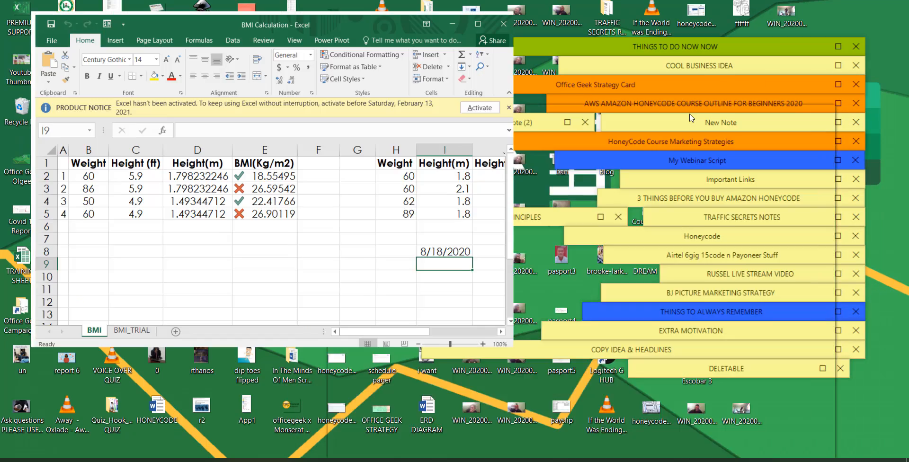
pyautogui.press('super+Up')
# Step: Fill A1:E2 of the BMI_TRIAL sheet with headings Weight, Height (ft), Height(m), BMI(Kg/m2) and the record 1, 60, 5.9, 1.798232, 18.555
pyautogui.click(101, 438)
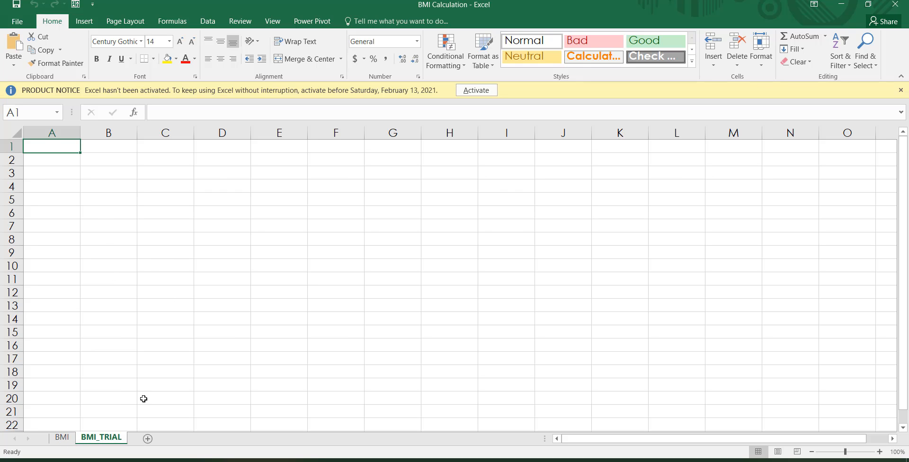
pyautogui.hotkey('shift', 'Right')
pyautogui.hotkey('shift', 'Right')
pyautogui.hotkey('shift', 'Right')
pyautogui.hotkey('shift', 'Right')
pyautogui.hotkey('shift', 'Down')
pyautogui.write('Weight\tHeight (ft)\tHeight(m)\tBMI(Kg/m2) 1\t60\t5.9\t1.798232\t18.555')
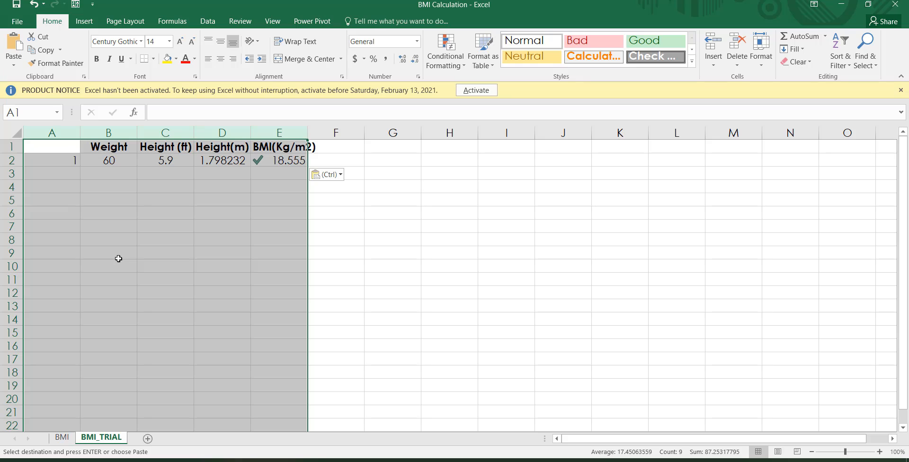
# Step: Change the Weight heading in B1 to "Weight(kg)"
pyautogui.hotkey('ctrl', 'Home')
pyautogui.press('Right')
pyautogui.press('Right')
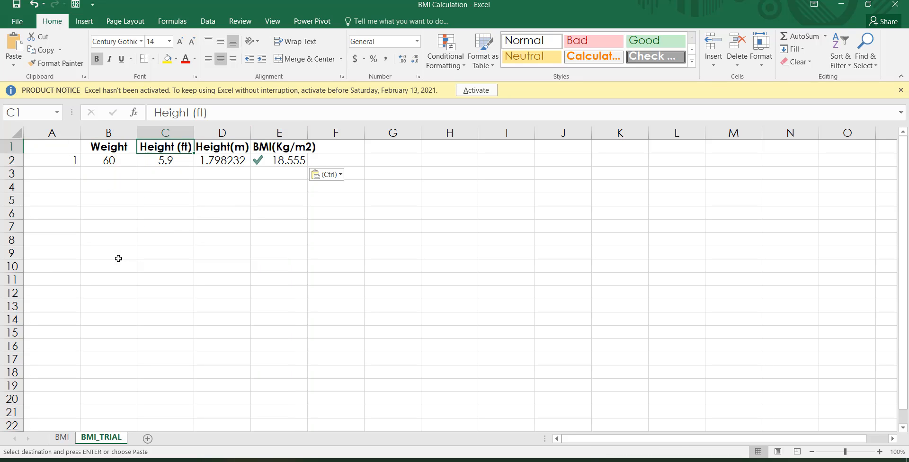
pyautogui.press('Left')
pyautogui.press('Right')
pyautogui.press('Right')
pyautogui.press('Left')
pyautogui.press('Left')
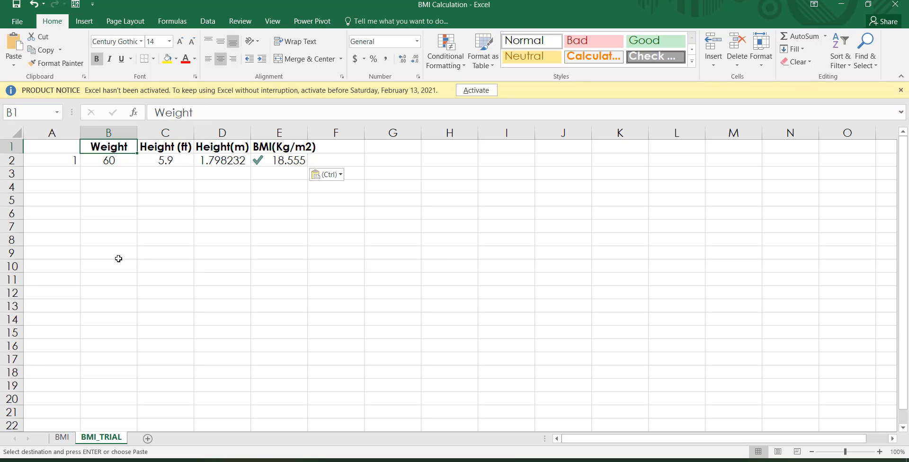
pyautogui.click(216, 117)
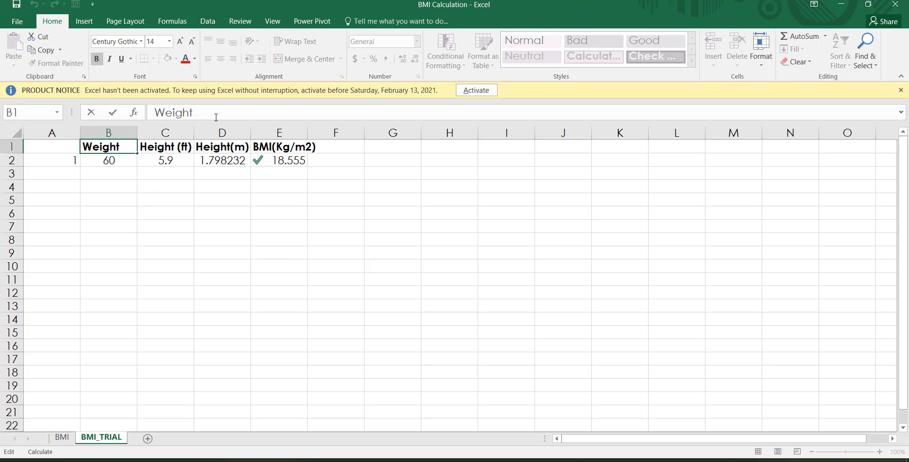
pyautogui.write('()')
pyautogui.write('kg')
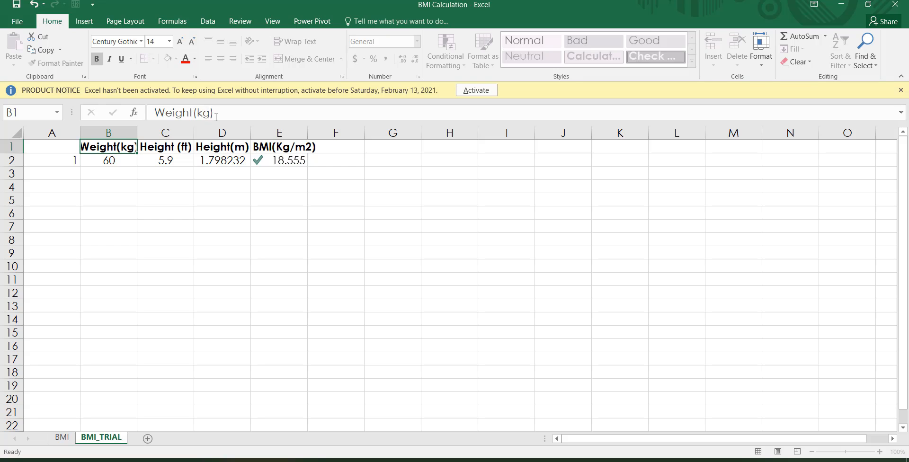
pyautogui.press('Return')
# Step: Review the Height (ft), Height(m) and BMI(Kg/m2) headings in row 1 of the first table
pyautogui.press('Up')
pyautogui.press('Right')
pyautogui.press('Down')
pyautogui.press('Down')
pyautogui.press('Down')
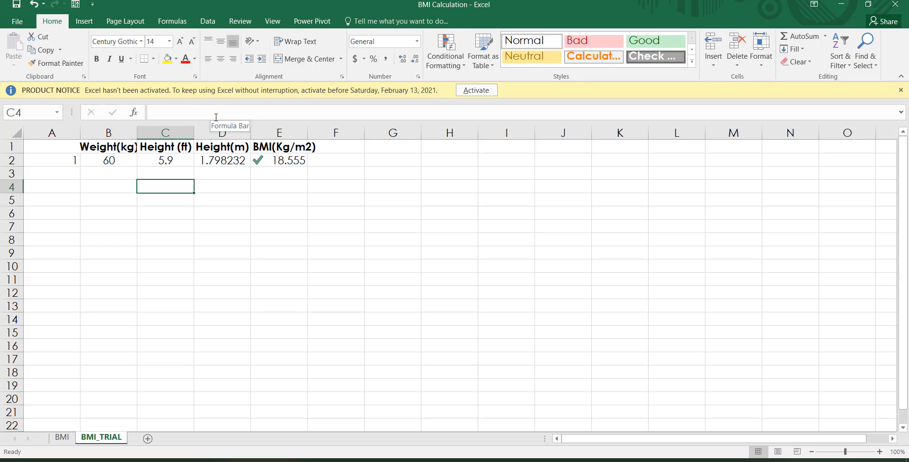
pyautogui.press('Up')
pyautogui.press('Up')
pyautogui.press('Up')
pyautogui.press('Right')
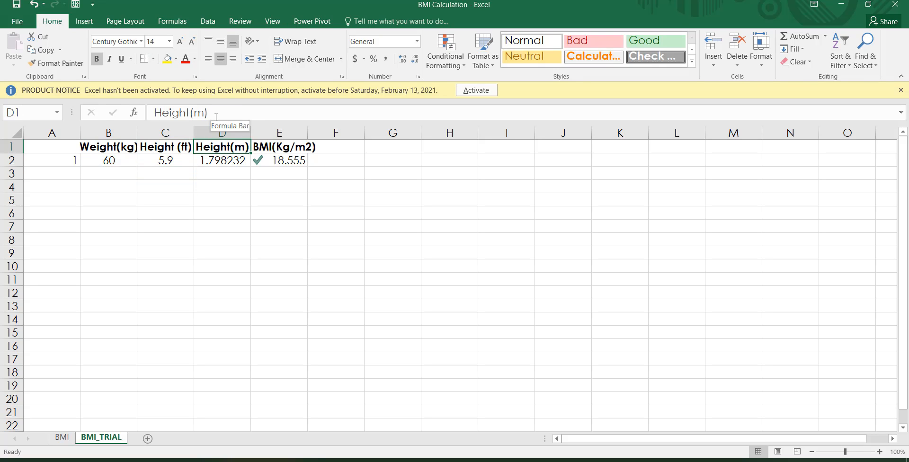
pyautogui.press('Right')
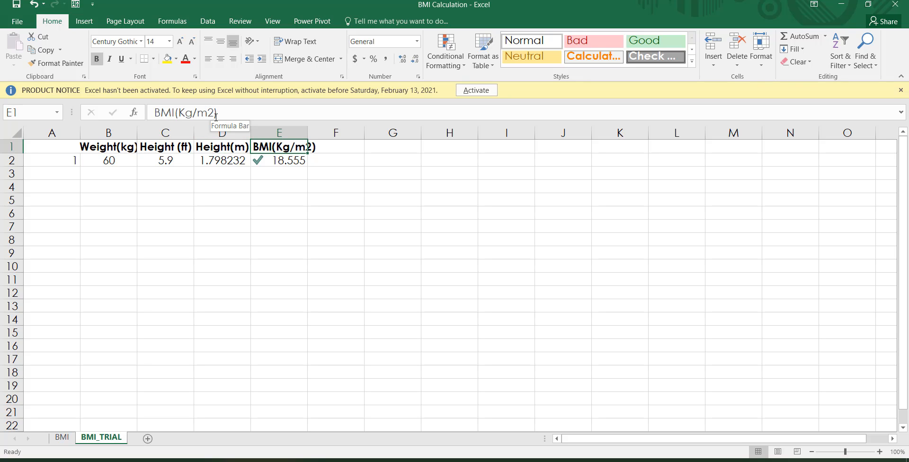
pyautogui.press('Left')
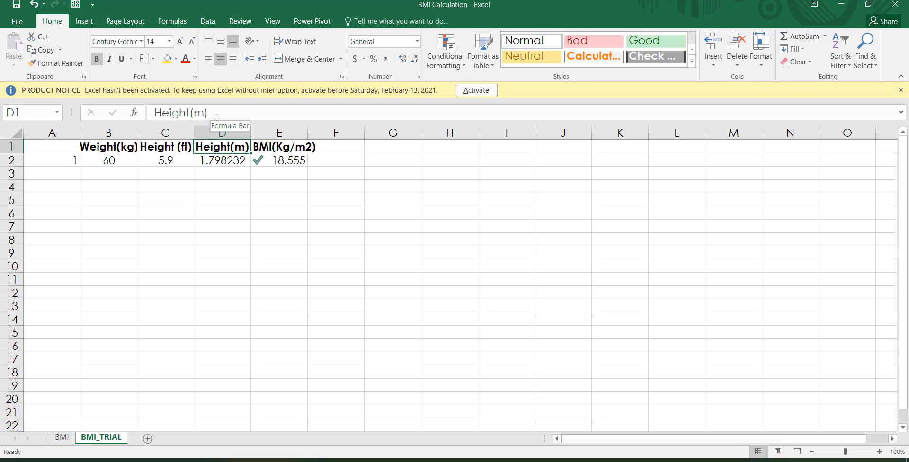
# Step: Paste a second table at H1 with headings Weight, Height(m), Height (cm), BMI(Kg/m2) and the record 60, 1.8, 180, 18.51852
pyautogui.hotkey('ctrl', 'c')
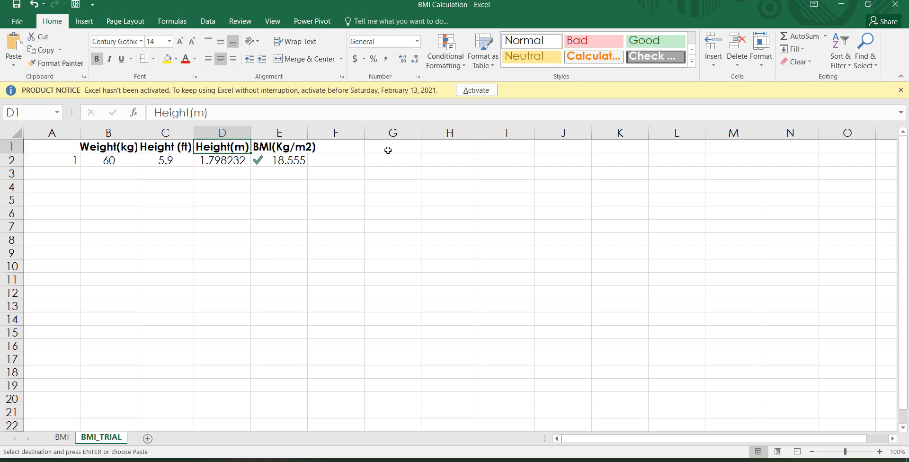
pyautogui.click(397, 142)
pyautogui.click(426, 150)
pyautogui.hotkey('ctrl', 'v')
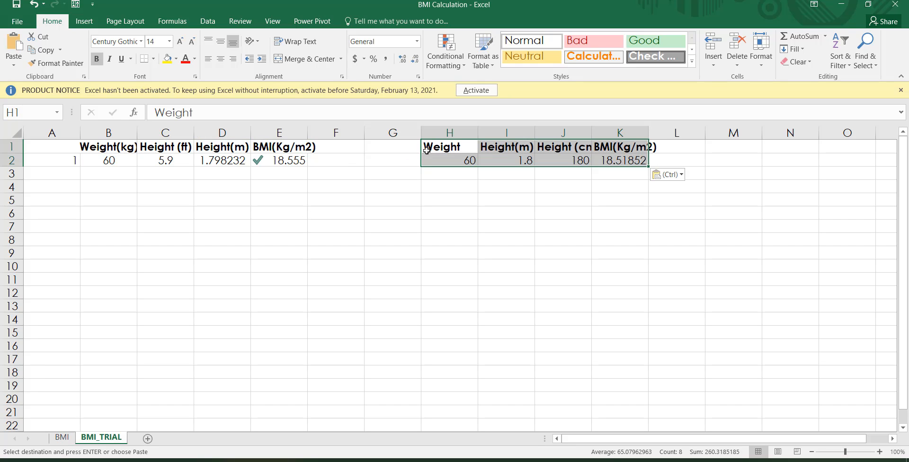
# Step: Change the second table's Weight heading in H1 to "Weight(kg)" and auto-fit the width of column H
pyautogui.click(426, 150)
pyautogui.press('Right')
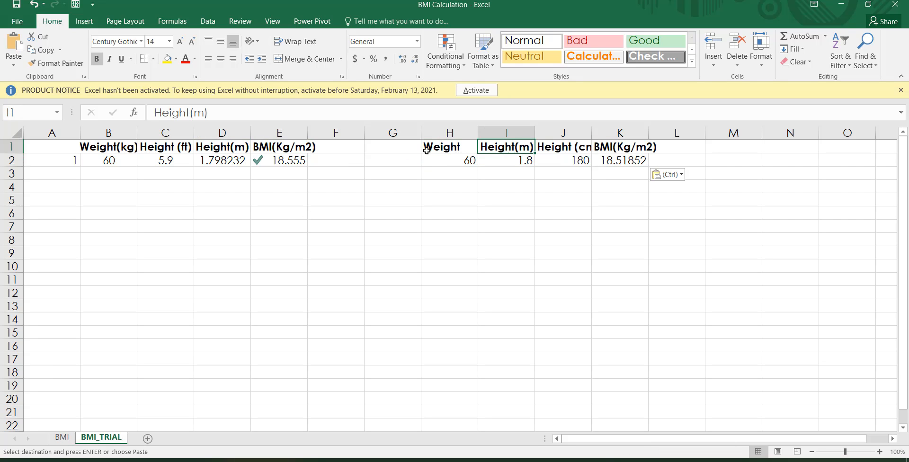
pyautogui.click(426, 149)
pyautogui.click(370, 113)
pyautogui.write('(')
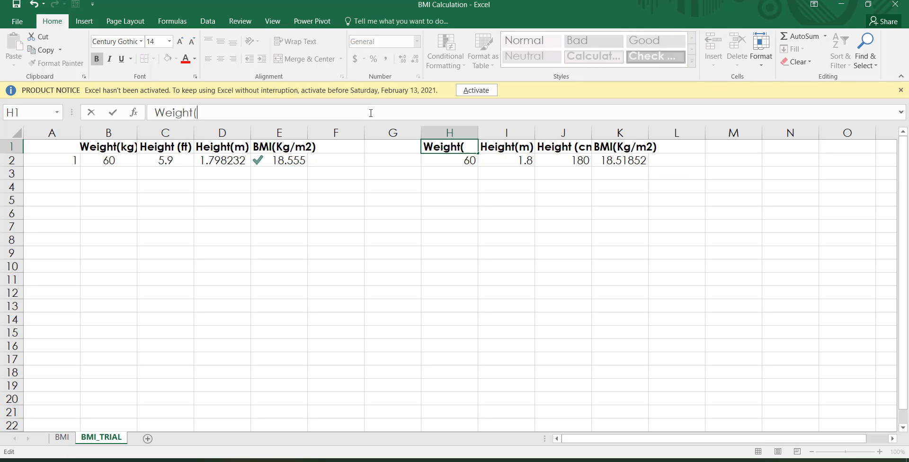
pyautogui.write(')kg')
pyautogui.press('Return')
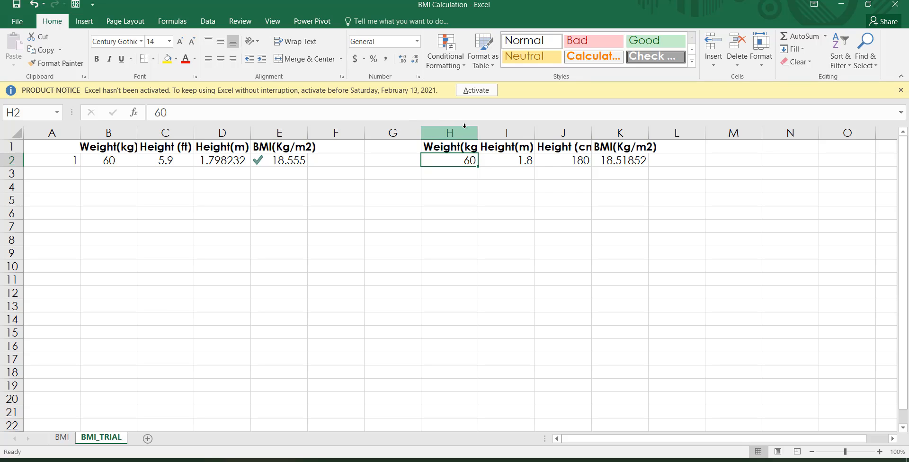
pyautogui.doubleClick(479, 131)
pyautogui.click(527, 148)
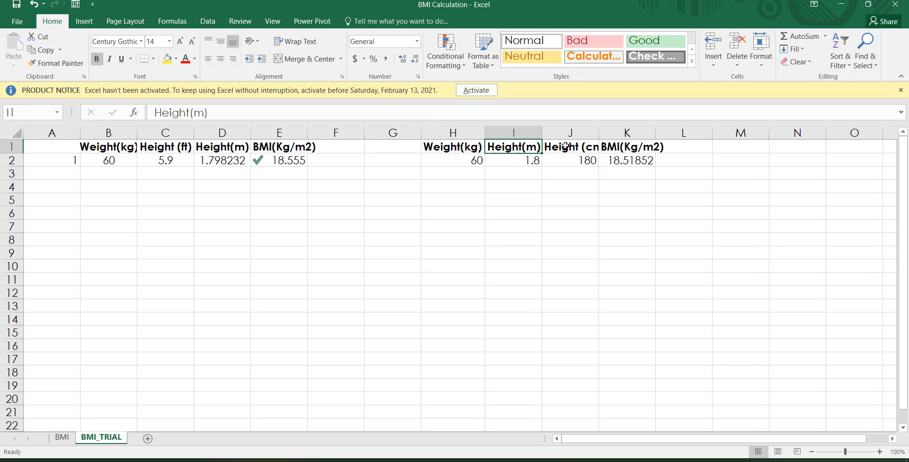
# Step: Auto-fit the width of column J and change the heading in I1 to "Height(cm)"
pyautogui.click(587, 145)
pyautogui.doubleClick(599, 133)
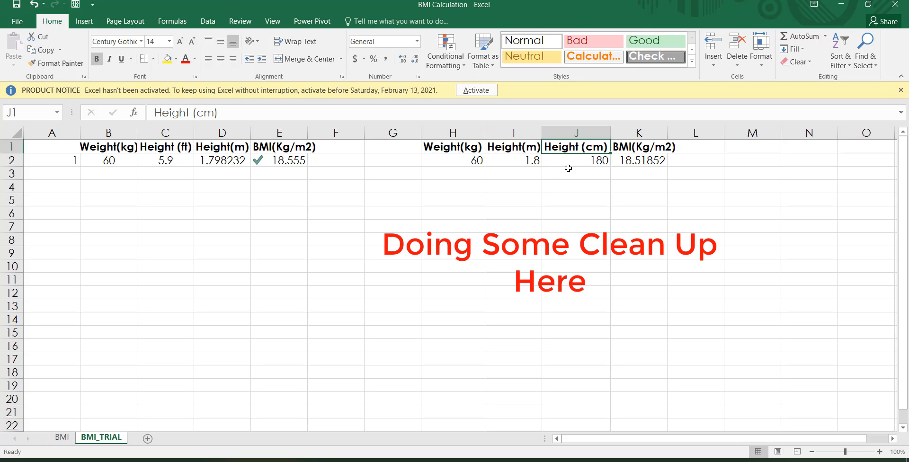
pyautogui.click(524, 147)
pyautogui.click(443, 111)
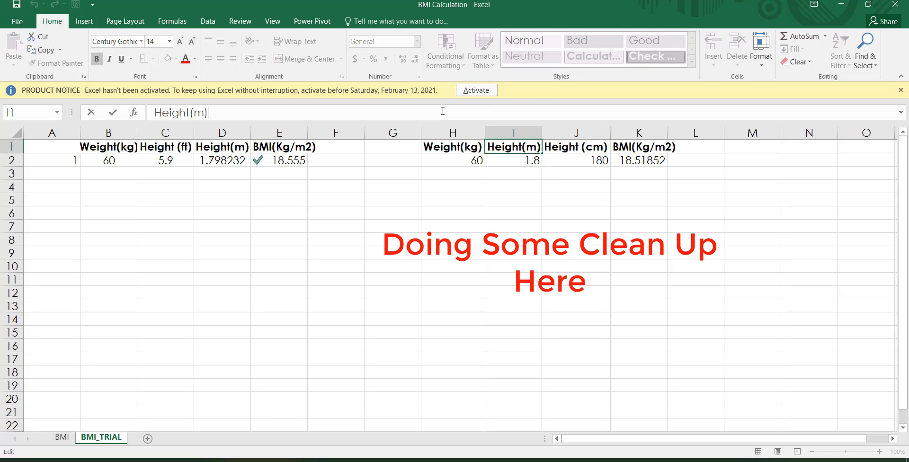
pyautogui.press('Left')
pyautogui.press('Left')
pyautogui.write('c')
pyautogui.press('Return')
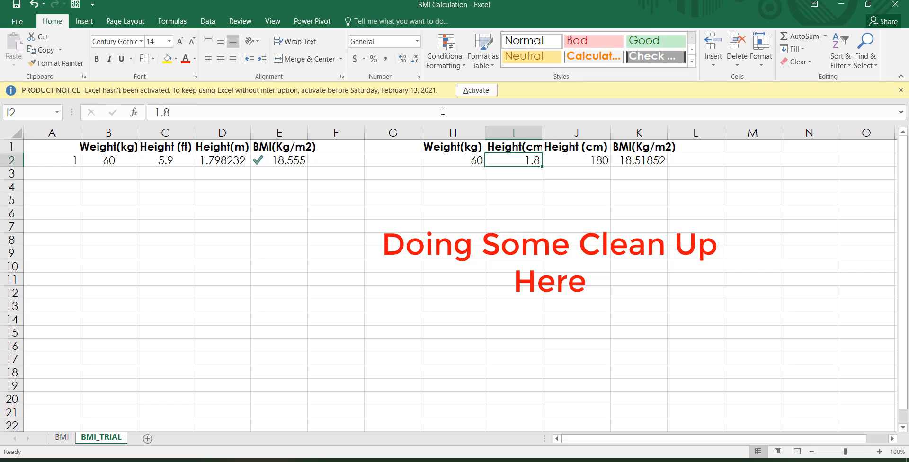
# Step: Change the second table's heading in J1 to "Height (m)"
pyautogui.press('Up')
pyautogui.press('Right')
pyautogui.click(437, 119)
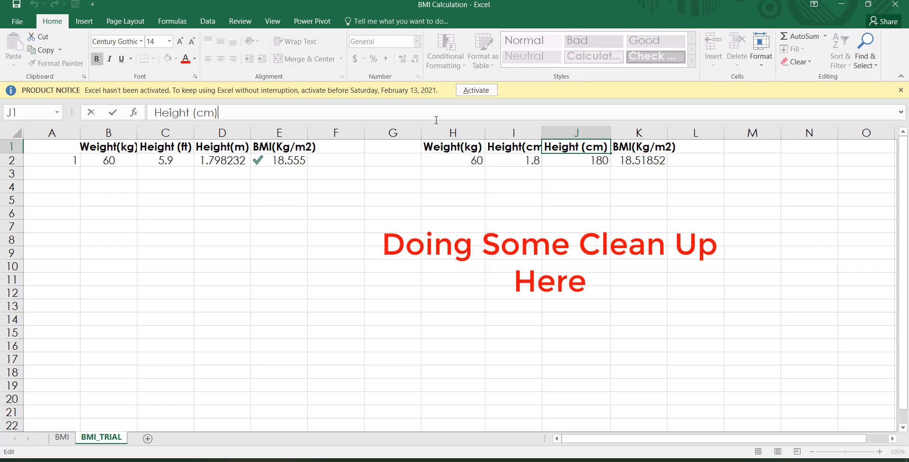
pyautogui.press('BackSpace')
pyautogui.press('Return')
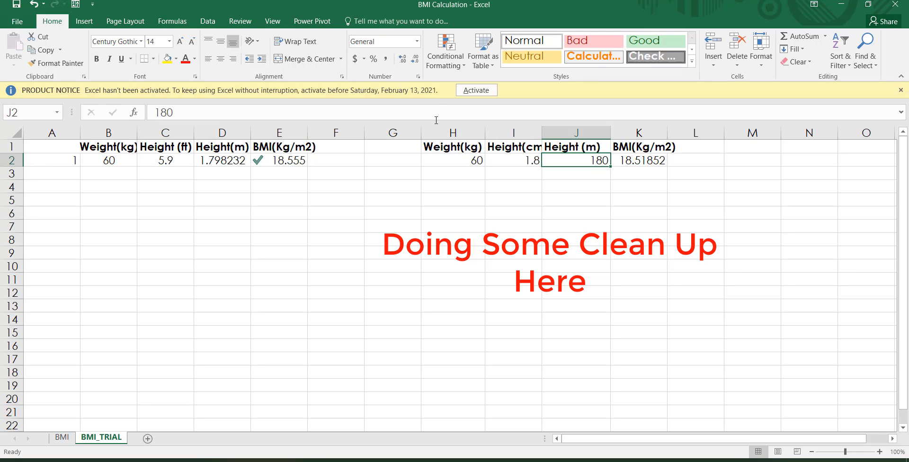
# Step: Clear the BMI results in K2 and E2 of the two tables
pyautogui.press('Right')
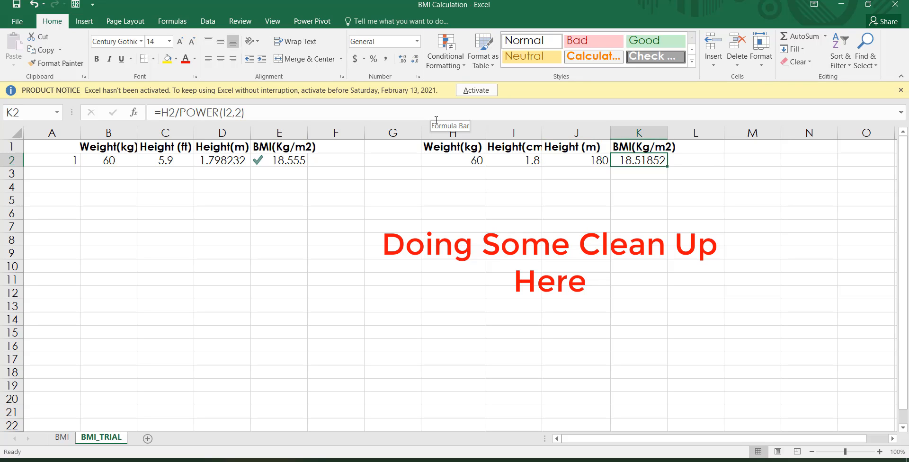
pyautogui.press('Delete')
pyautogui.press('Left')
pyautogui.press('Left')
pyautogui.press('Left')
pyautogui.press('Left')
pyautogui.press('Left')
pyautogui.press('Left')
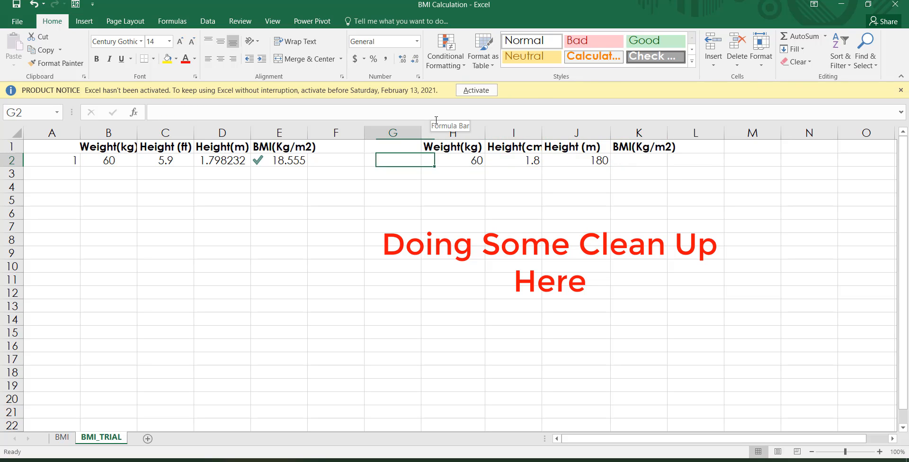
pyautogui.press('Delete')
pyautogui.press('Down')
pyautogui.press('Down')
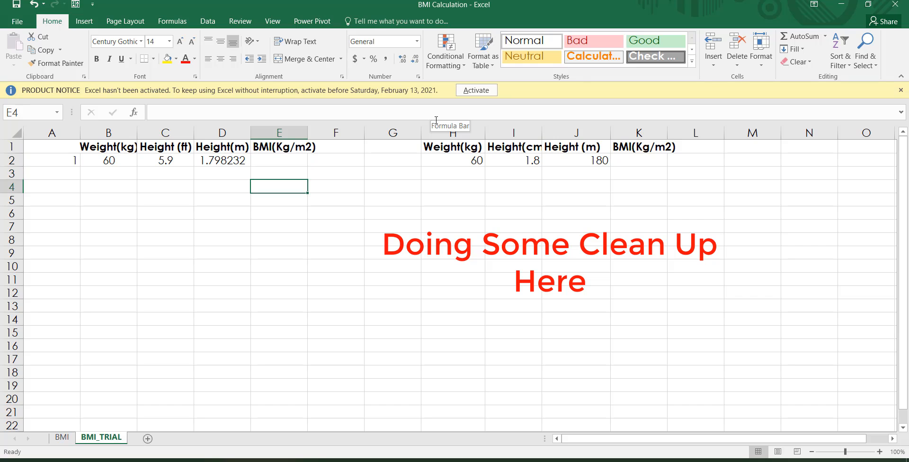
# Step: Enter a test "k" in E2 and clear it again
pyautogui.press('Up')
pyautogui.press('Up')
pyautogui.write('k')
pyautogui.press('Return')
pyautogui.press('Up')
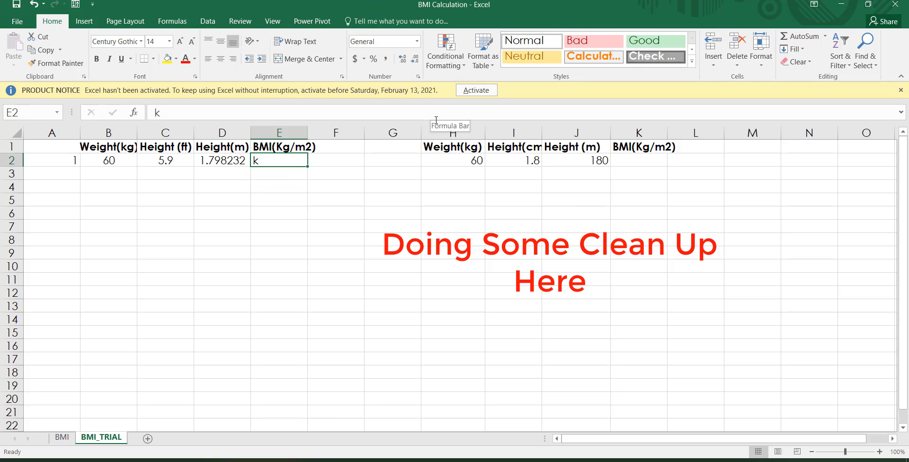
pyautogui.press('Delete')
pyautogui.press('Left')
pyautogui.press('Left')
pyautogui.press('Left')
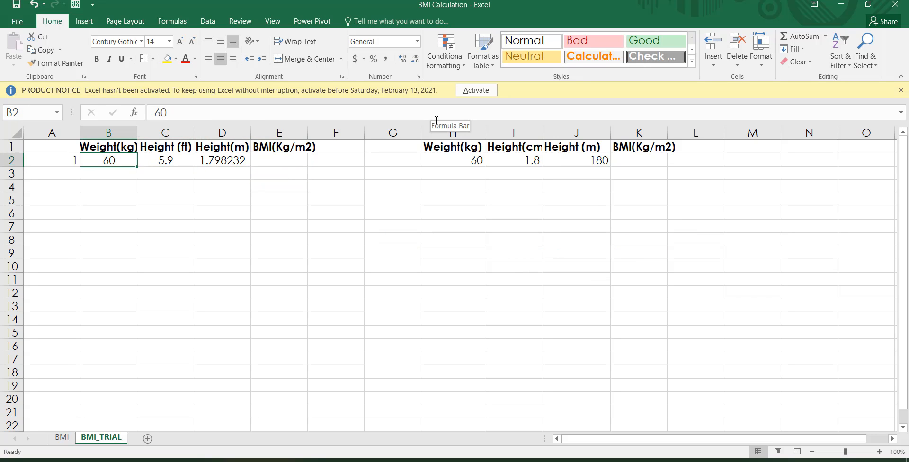
pyautogui.press('Left')
pyautogui.press('Up')
pyautogui.press('Right')
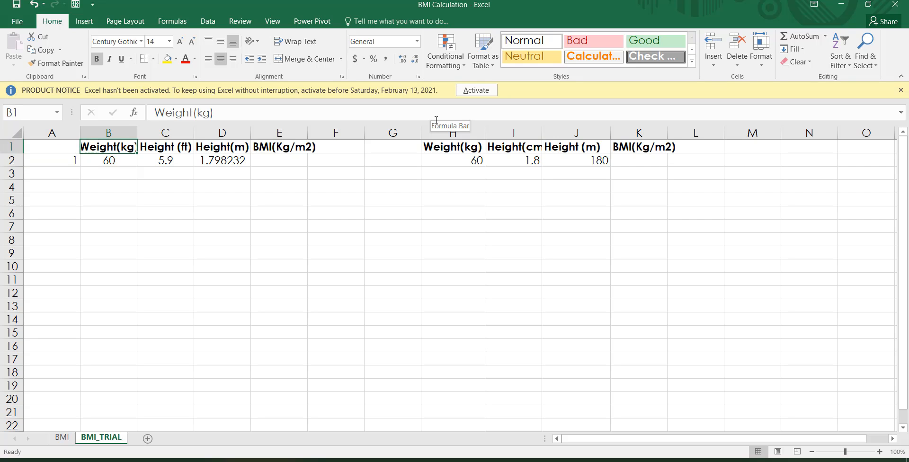
pyautogui.press('Right')
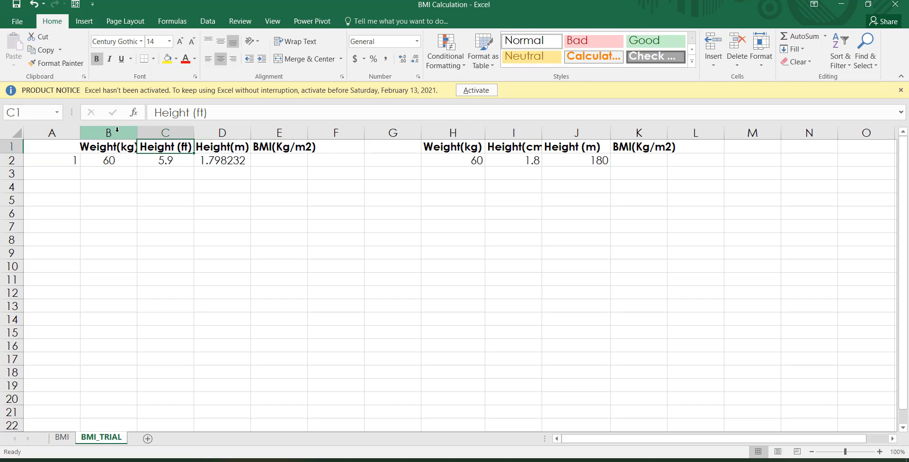
# Step: Give columns B to E a light blue fill and apply all borders
pyautogui.moveTo(107, 132); pyautogui.dragTo(300, 131)
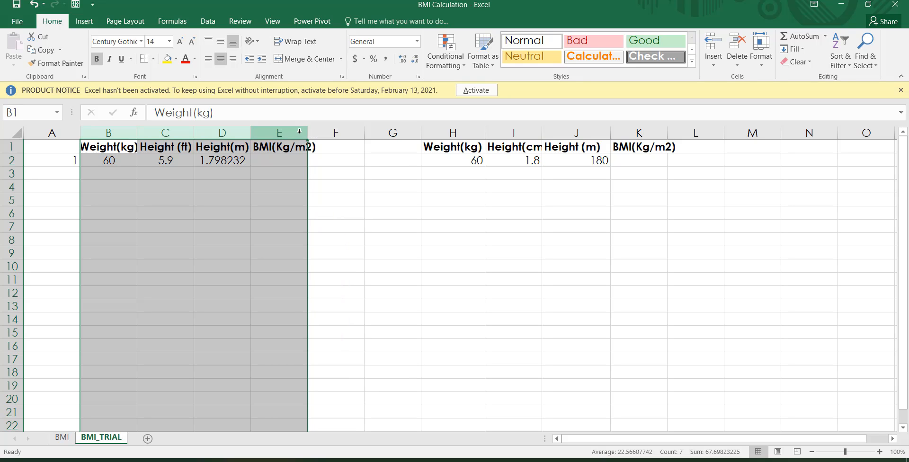
pyautogui.click(179, 62)
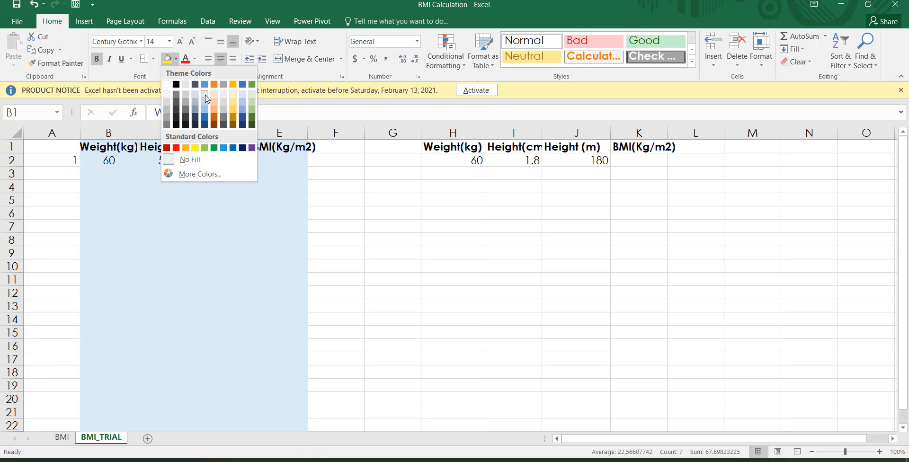
pyautogui.click(207, 98)
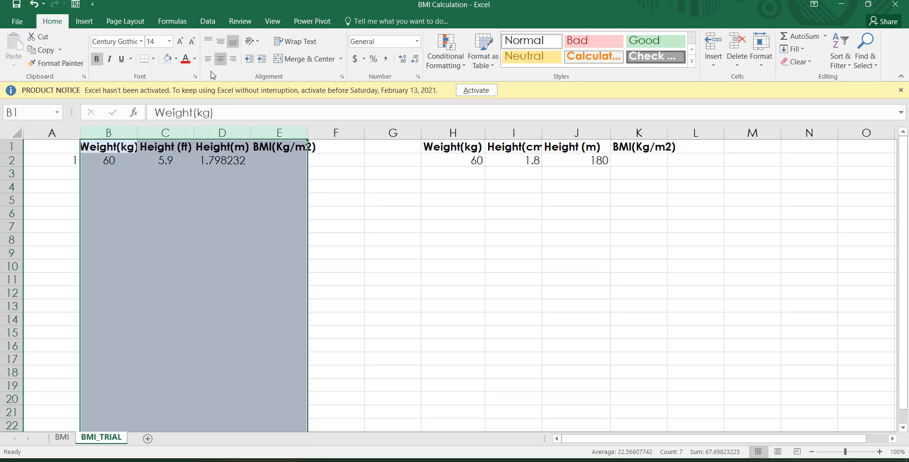
pyautogui.click(153, 59)
pyautogui.click(209, 159)
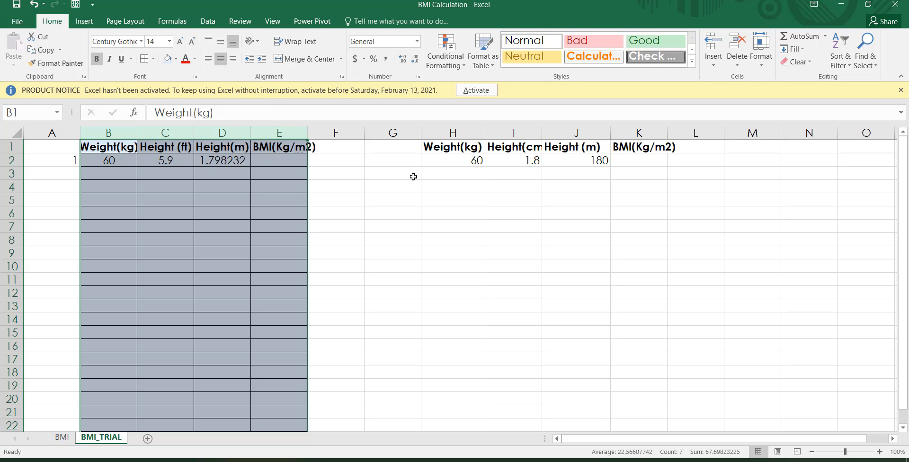
# Step: Give columns H to K a pale blue-violet fill and apply all borders
pyautogui.moveTo(453, 133); pyautogui.dragTo(653, 132)
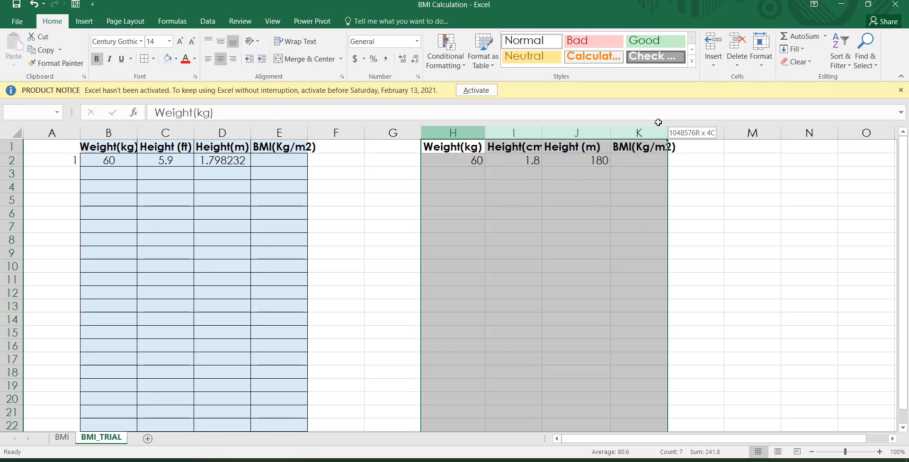
pyautogui.click(176, 58)
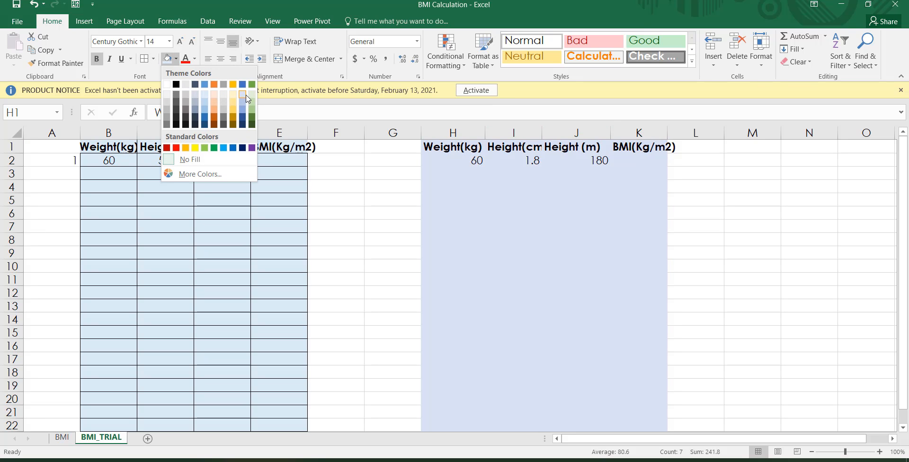
pyautogui.click(243, 94)
pyautogui.click(145, 59)
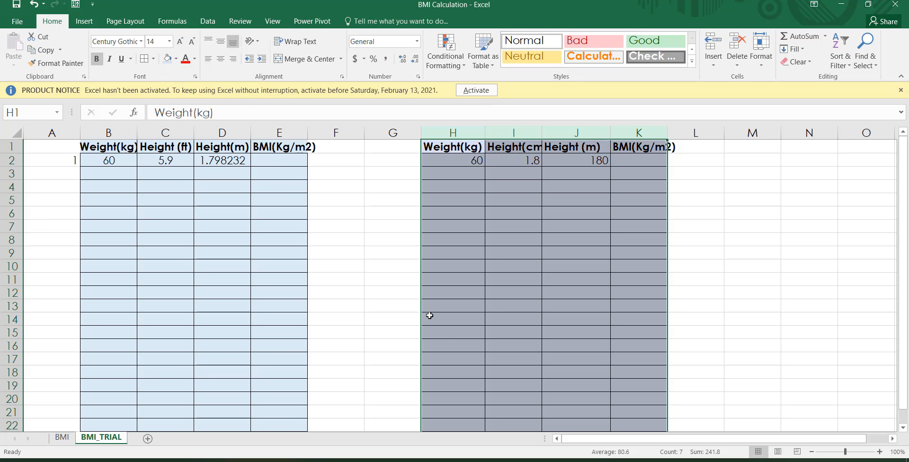
pyautogui.click(473, 330)
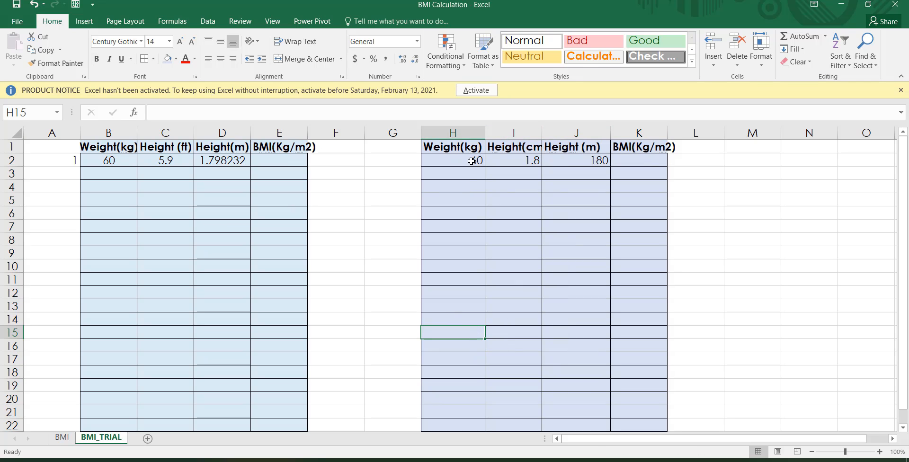
# Step: Change the fill of columns H to K to light gold
pyautogui.click(459, 136)
pyautogui.moveTo(461, 136); pyautogui.dragTo(626, 140)
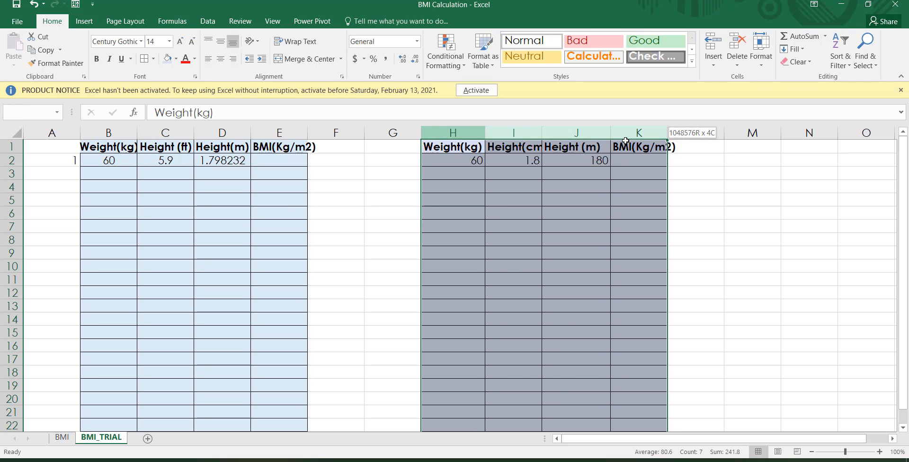
pyautogui.click(153, 59)
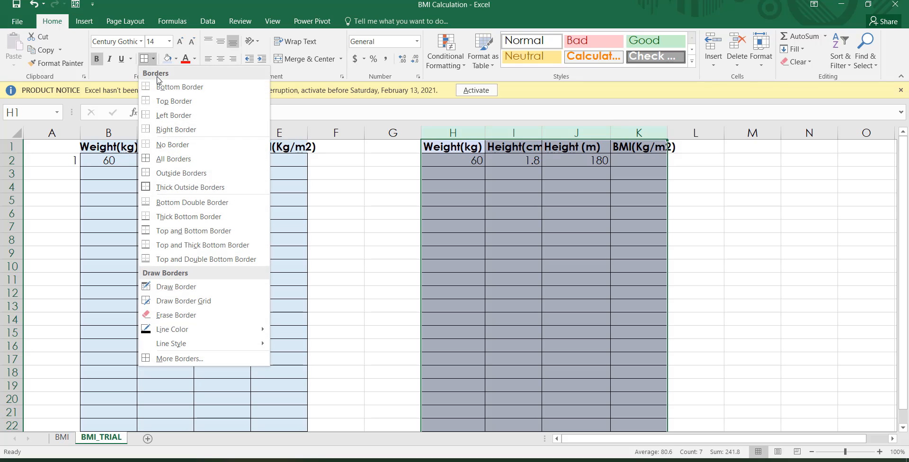
pyautogui.click(153, 59)
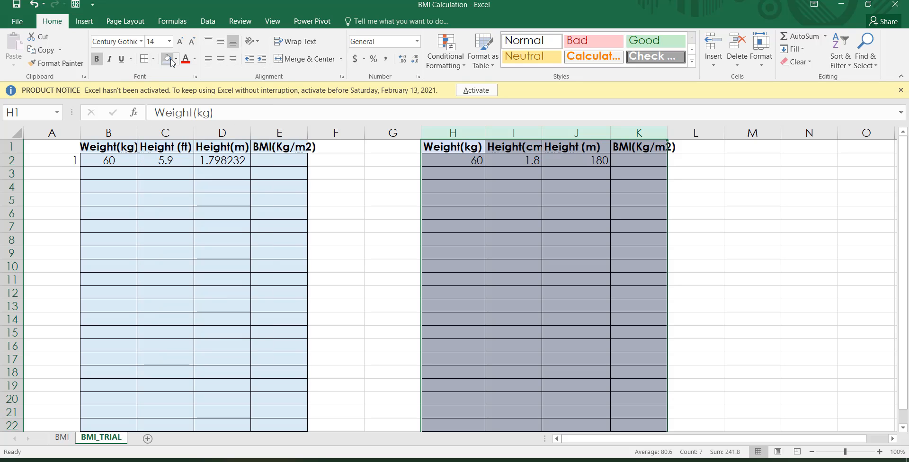
pyautogui.click(175, 58)
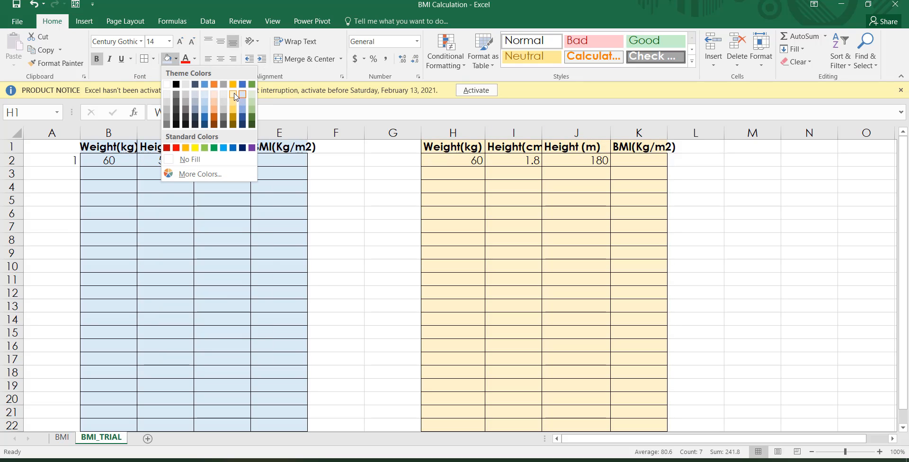
pyautogui.click(233, 95)
pyautogui.click(266, 241)
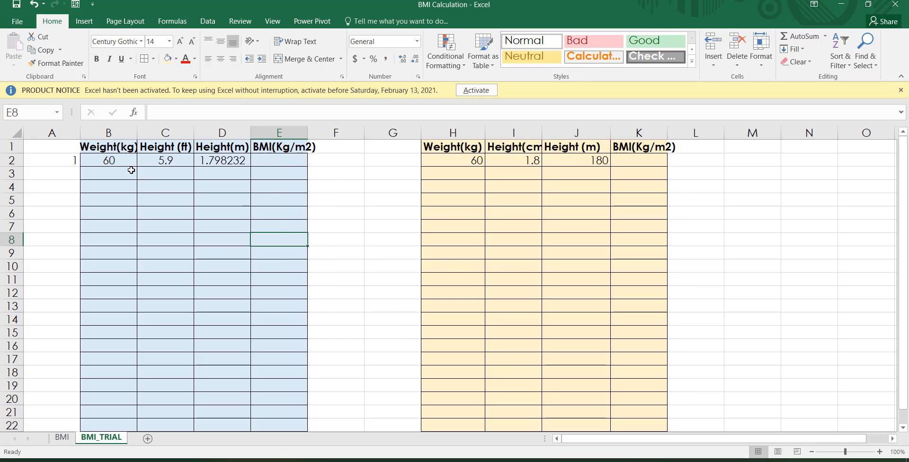
# Step: Auto-fit the widths of column I (Height(cm)) and column E (BMI(Kg/m2)) to their headings
pyautogui.click(283, 131)
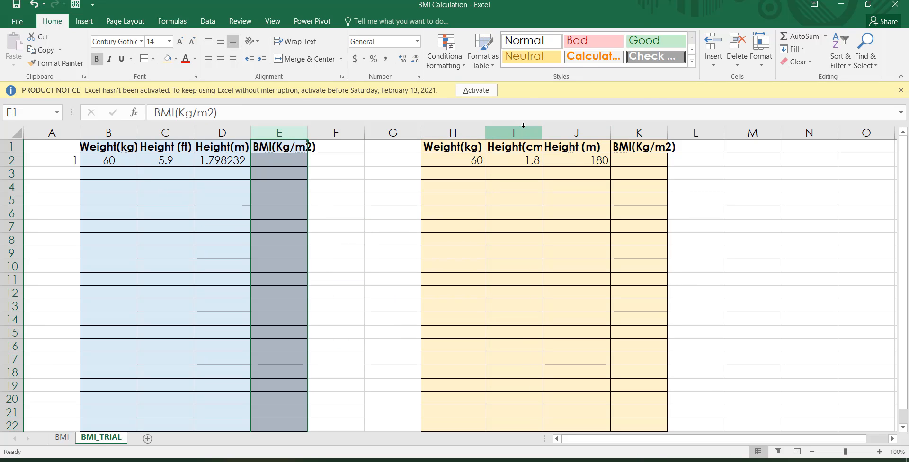
pyautogui.click(648, 128)
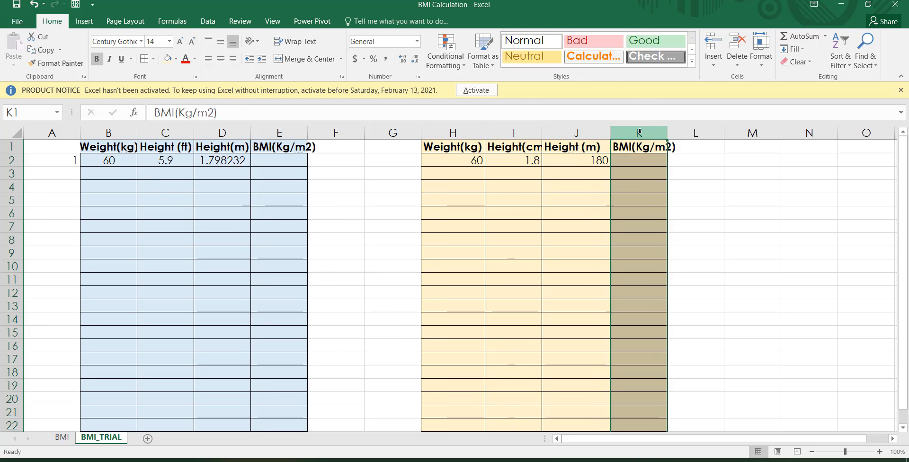
pyautogui.doubleClick(542, 131)
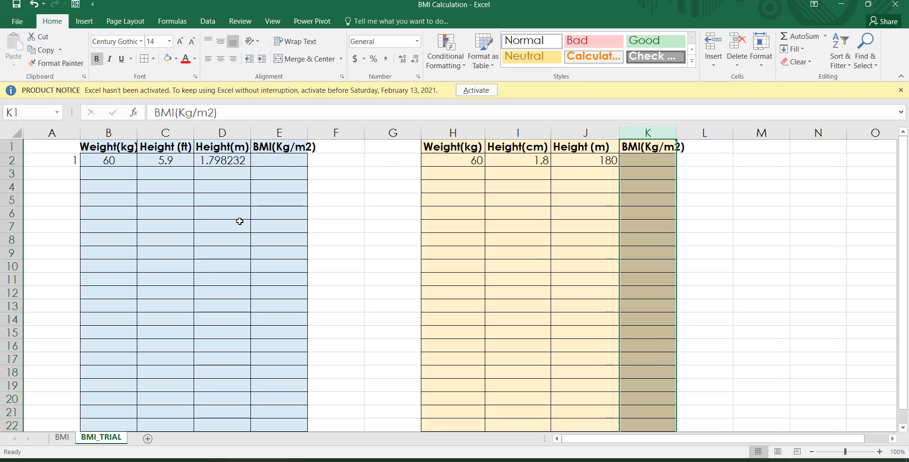
pyautogui.click(178, 132)
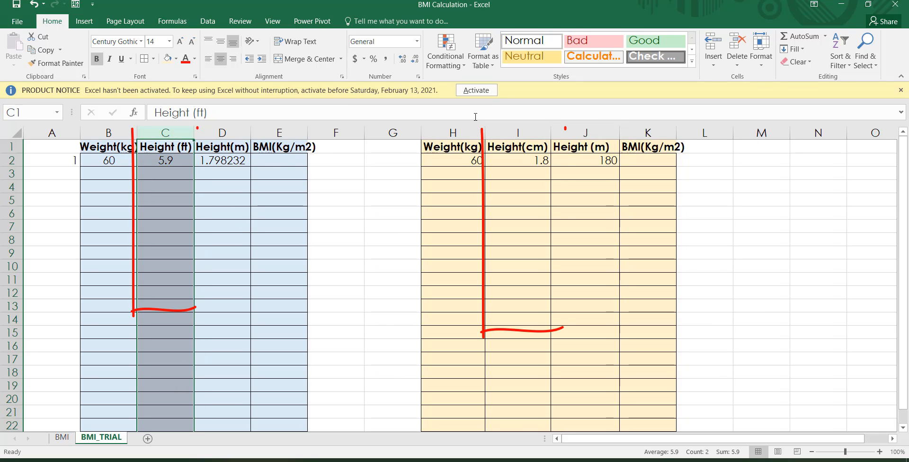
pyautogui.click(547, 135)
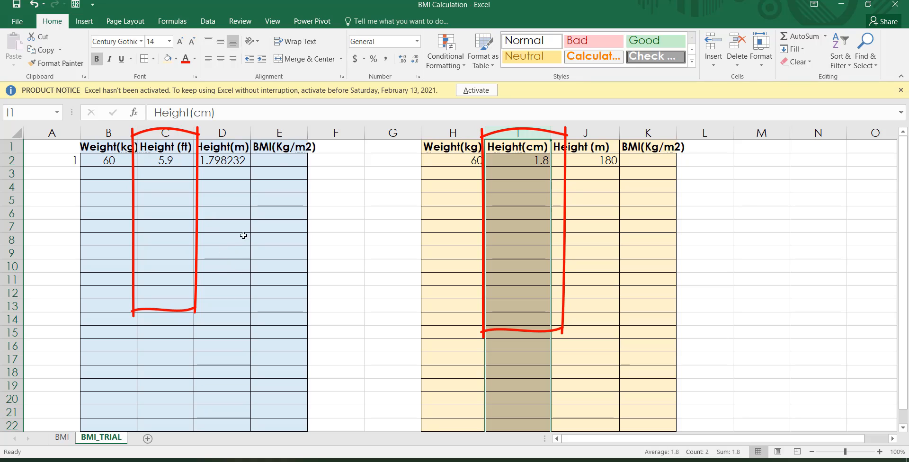
pyautogui.doubleClick(308, 135)
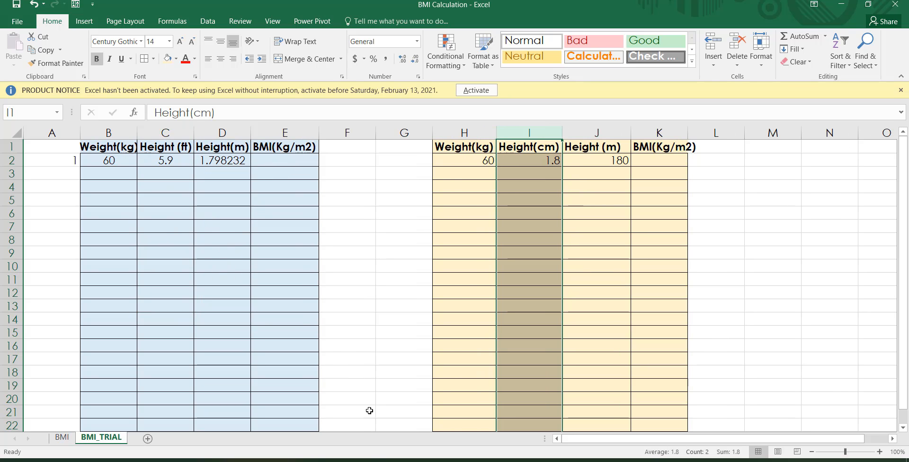
# Step: Switch to the browser, review the BMI formula on the Diabetes Canada page, and return to the Excel workbook
pyautogui.click(377, 461)
pyautogui.click(421, 435)
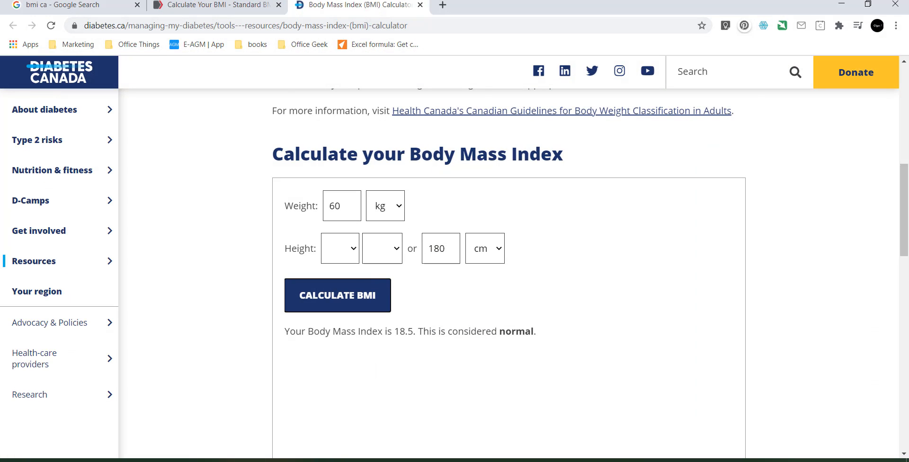
pyautogui.moveTo(900, 236); pyautogui.dragTo(901, 168)
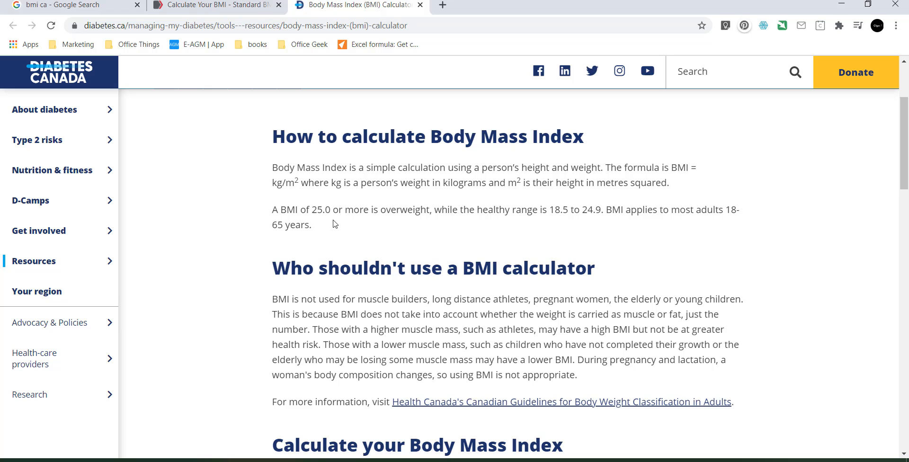
pyautogui.click(641, 460)
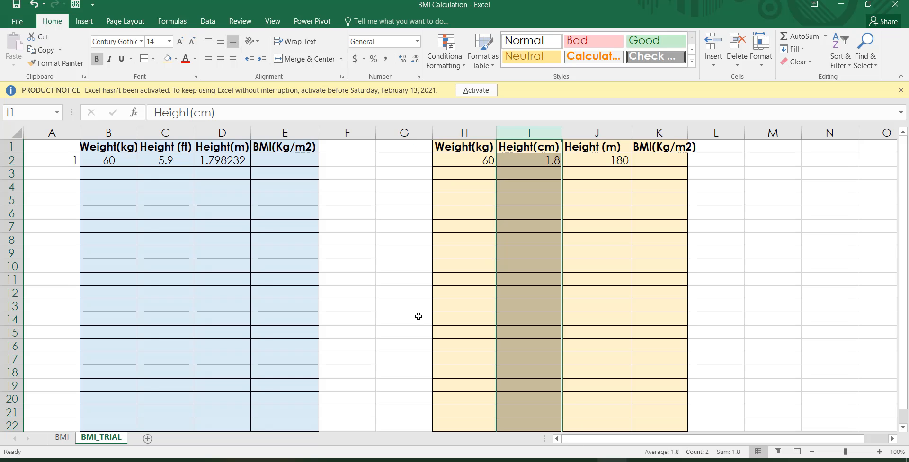
pyautogui.click(369, 225)
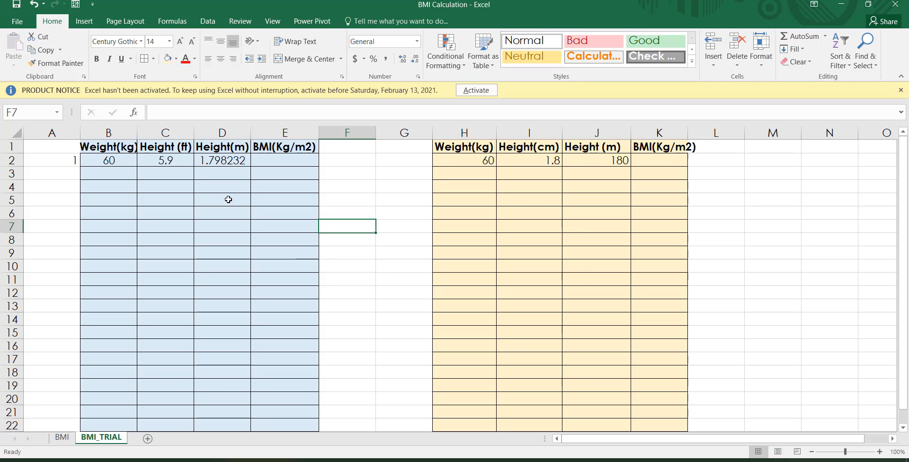
# Step: Clear the Height(m) value in cell D2 of the blue table
pyautogui.click(164, 147)
pyautogui.click(544, 147)
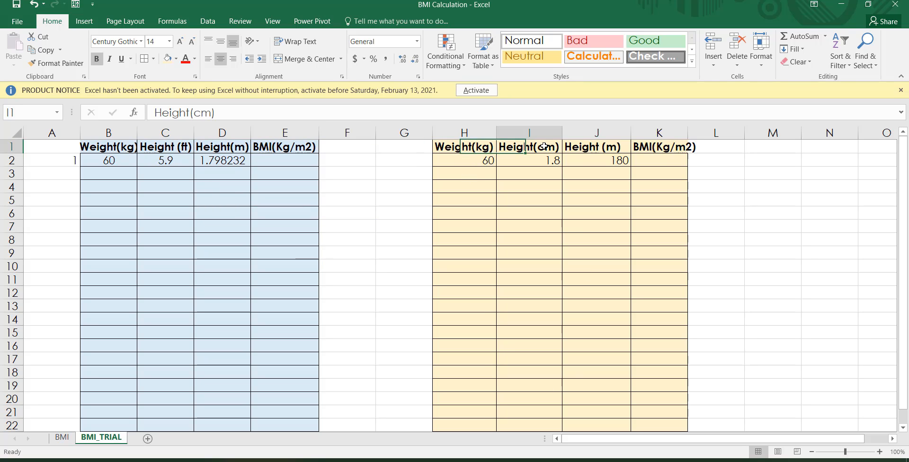
pyautogui.click(118, 159)
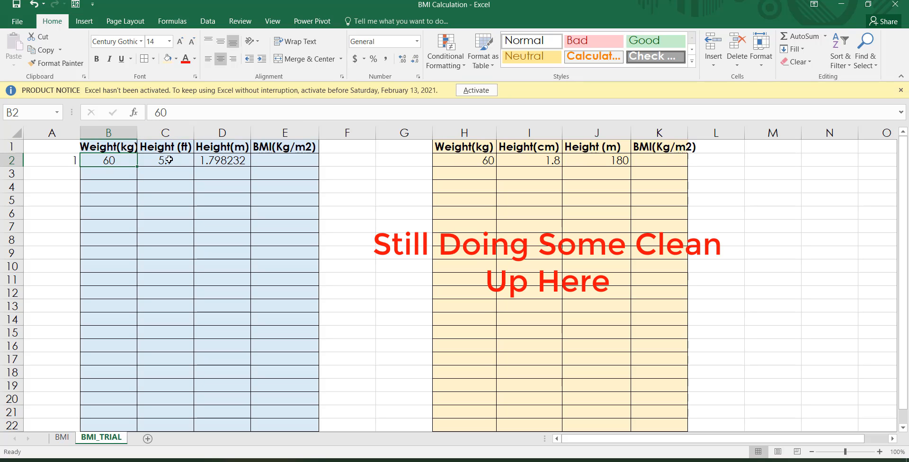
pyautogui.click(216, 162)
pyautogui.press('Delete')
# Step: Enter 180 as the Height(cm) in I2 and clear the Height (m) value in J2
pyautogui.press('Right')
pyautogui.press('Right')
pyautogui.press('Right')
pyautogui.press('Right')
pyautogui.press('Right')
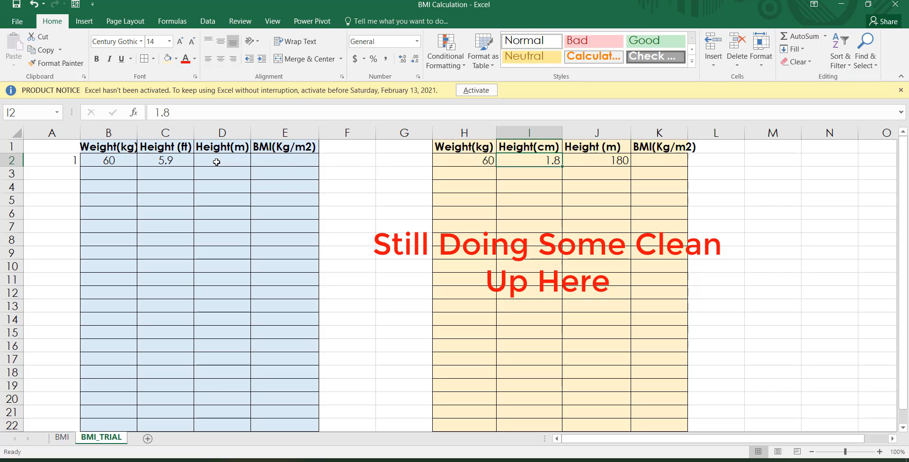
pyautogui.write('180')
pyautogui.press('Right')
pyautogui.press('Delete')
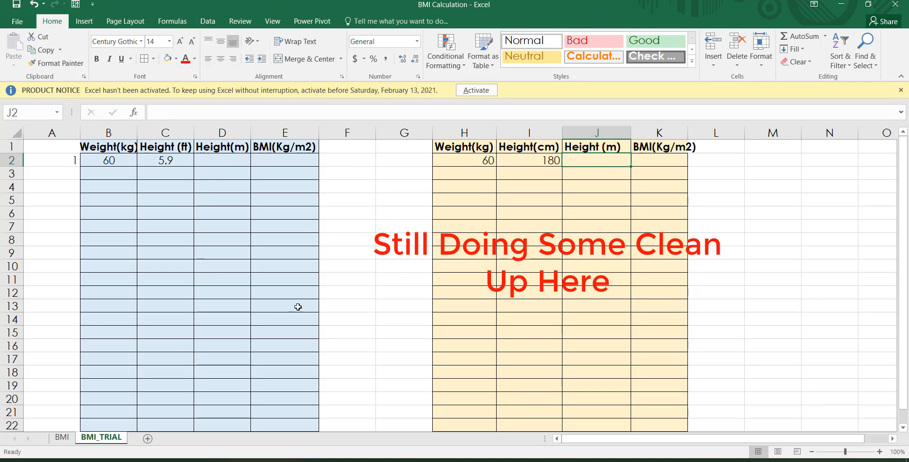
pyautogui.click(114, 163)
pyautogui.click(471, 160)
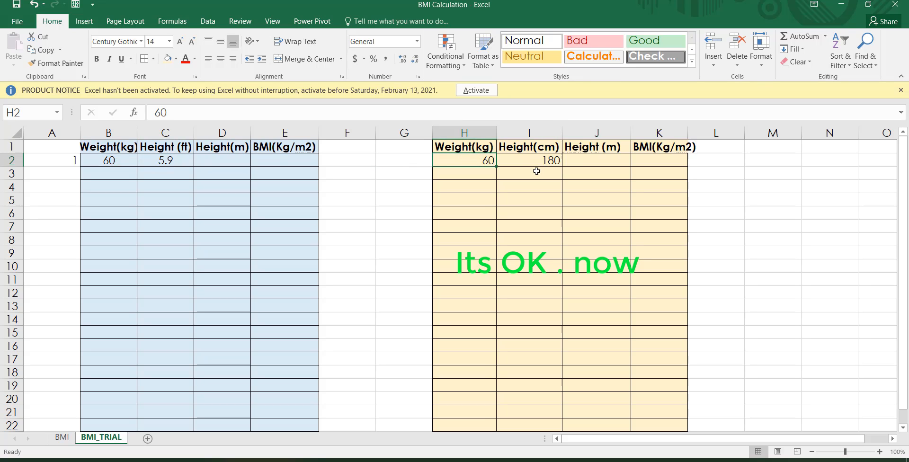
pyautogui.click(230, 162)
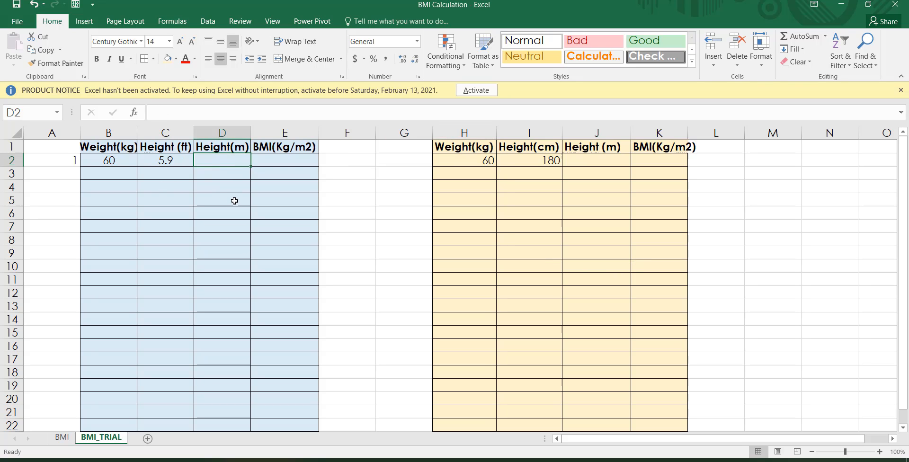
pyautogui.press('Down')
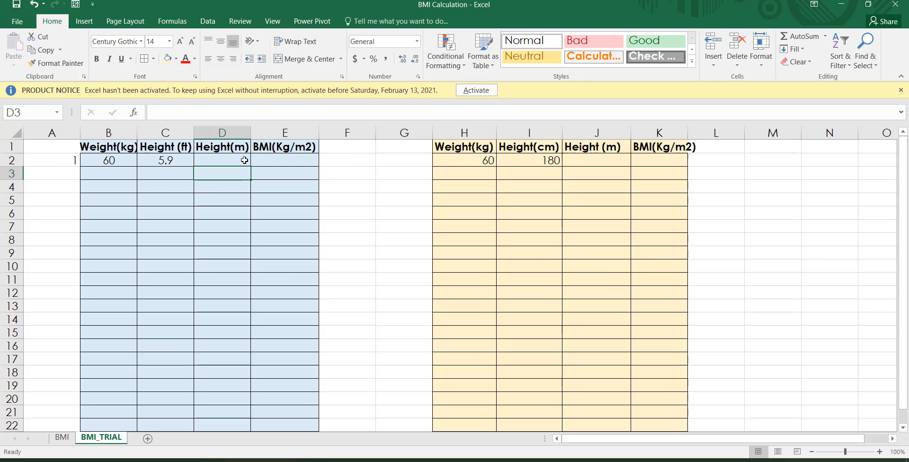
pyautogui.press('Up')
pyautogui.press('Left')
pyautogui.press('Up')
pyautogui.press('Right')
# Step: Enter the formula =C2/3.281 in D2 to convert the height from feet to metres
pyautogui.press('Down')
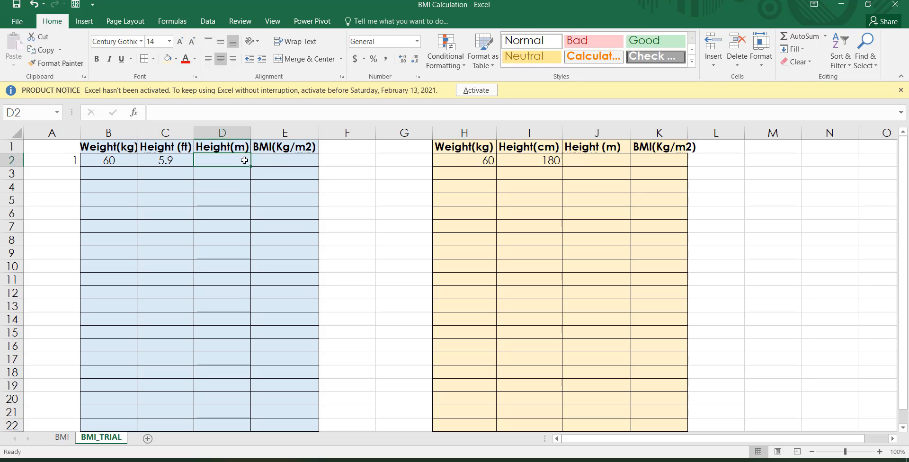
pyautogui.write('=')
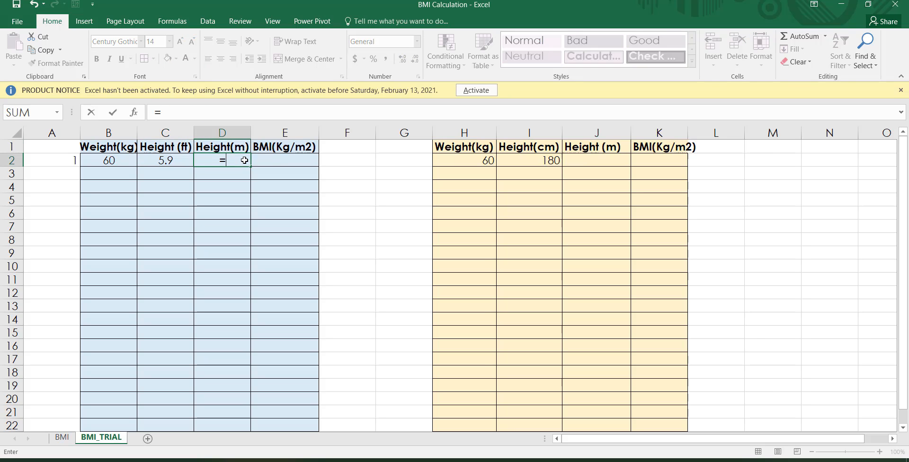
pyautogui.press('Left')
pyautogui.write('/')
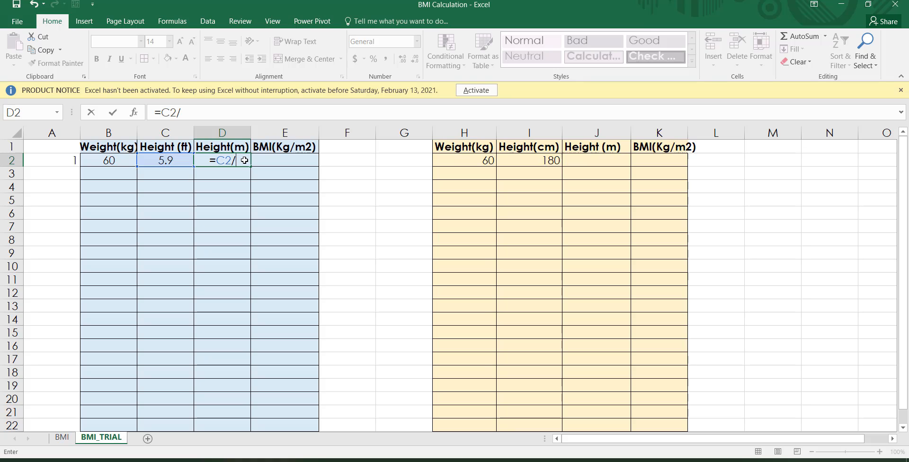
pyautogui.write('3.2')
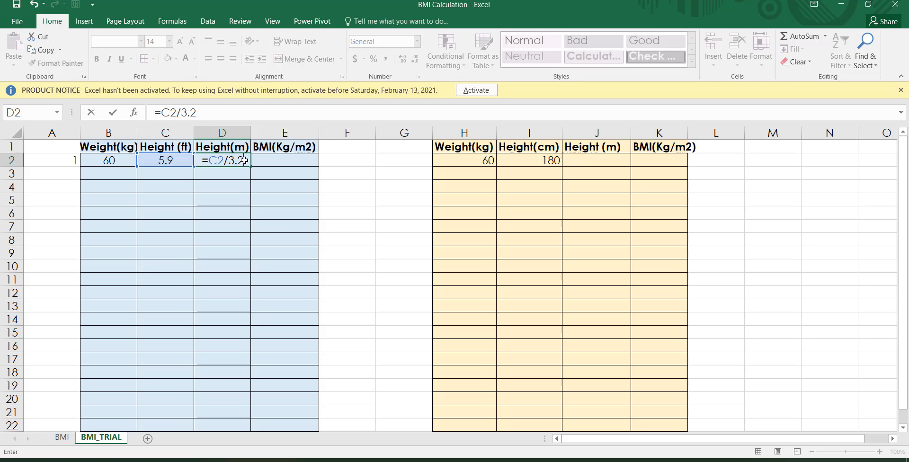
pyautogui.write('81')
pyautogui.press('Return')
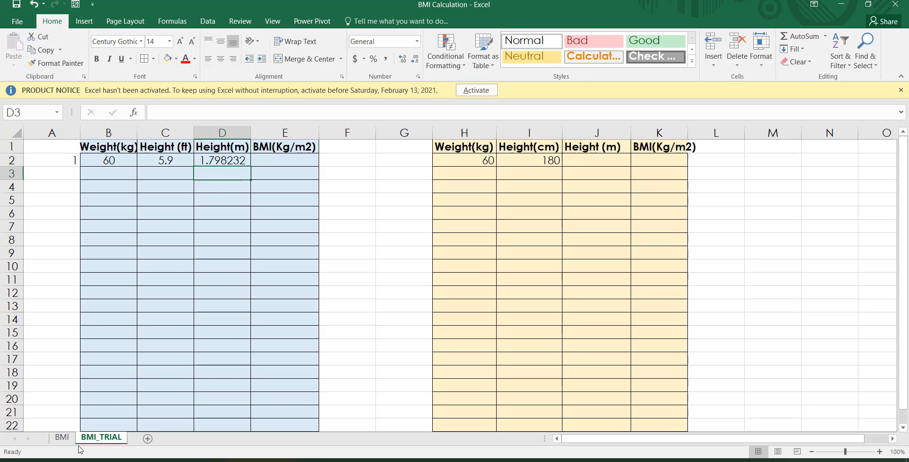
# Step: Enter the formula =I2/100 in J2 to convert the height from centimetres to metres
pyautogui.click(576, 163)
pyautogui.doubleClick(576, 164)
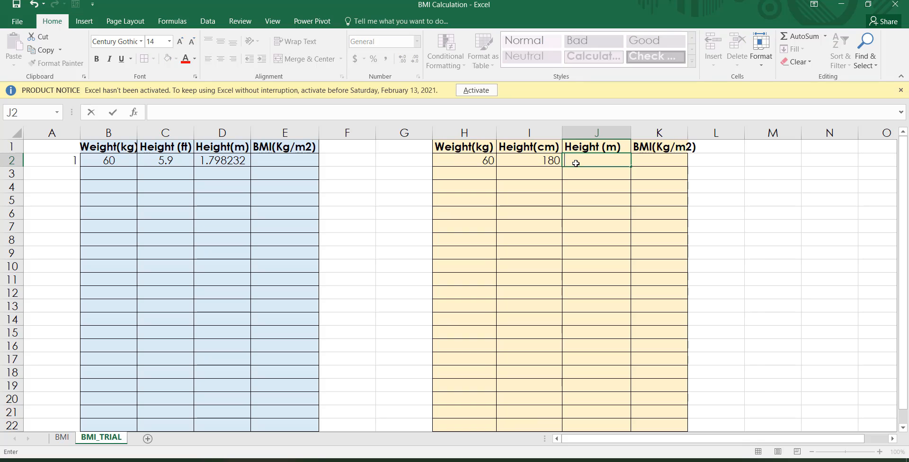
pyautogui.write('=')
pyautogui.press('Left')
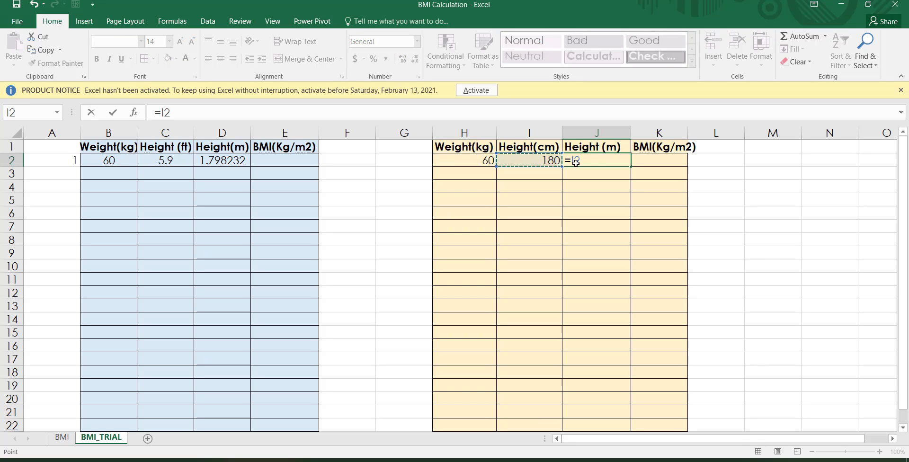
pyautogui.write('/100')
pyautogui.press('Return')
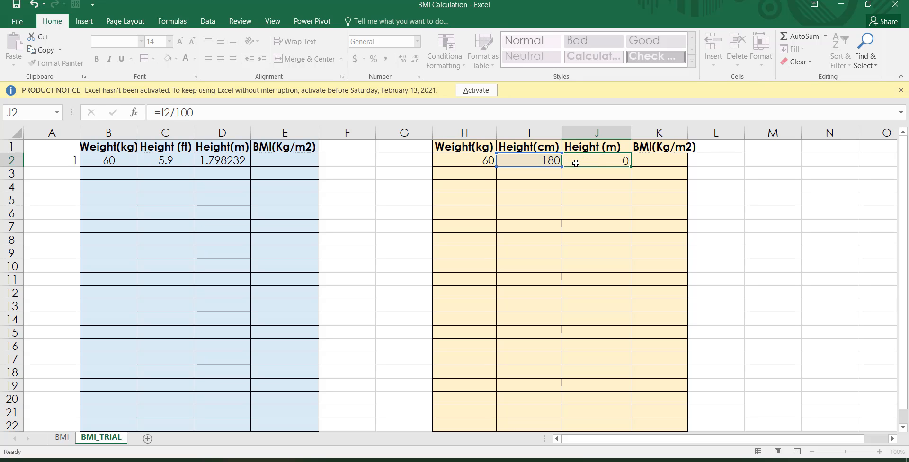
# Step: Check the height conversion formulas in J2 and D2 and the source heights in C2 and I2
pyautogui.click(576, 163)
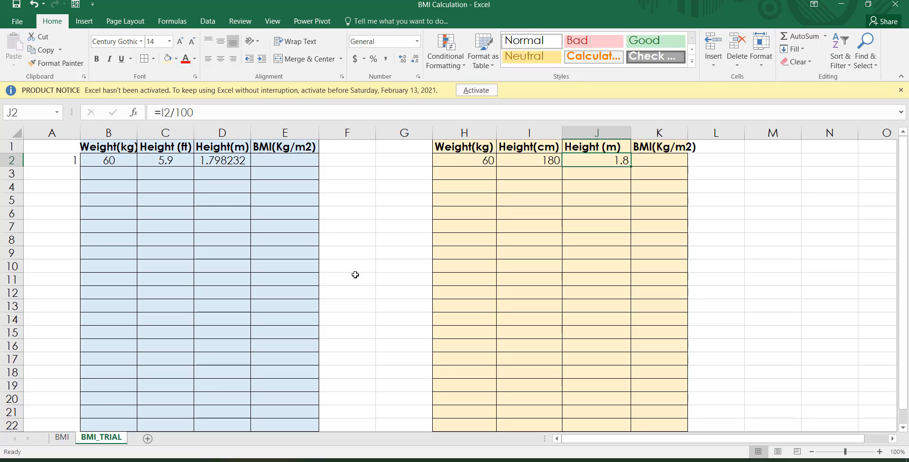
pyautogui.click(222, 160)
pyautogui.click(177, 159)
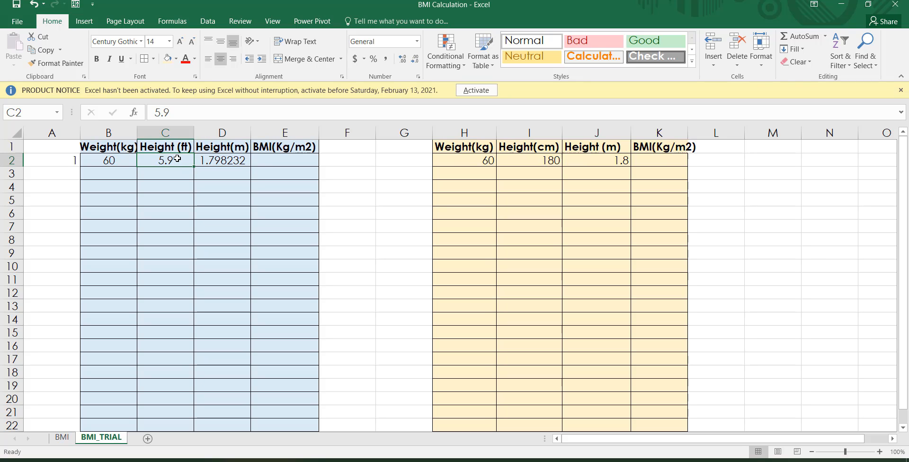
pyautogui.click(529, 170)
pyautogui.click(529, 162)
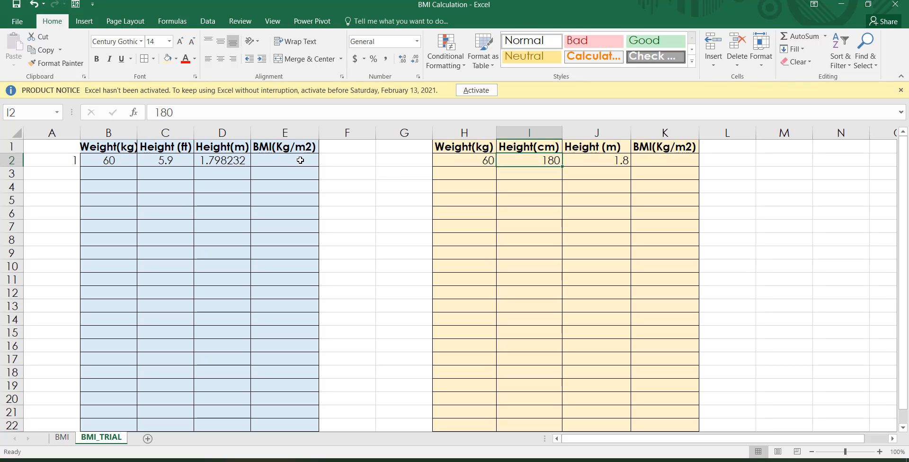
# Step: Begin the BMI formula in E2 with a reference to the weight in B2
pyautogui.click(300, 160)
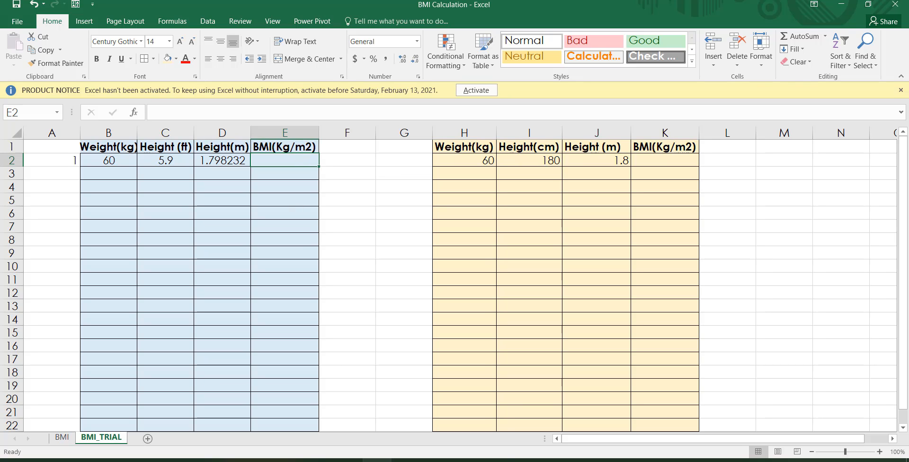
pyautogui.click(377, 460)
pyautogui.click(410, 457)
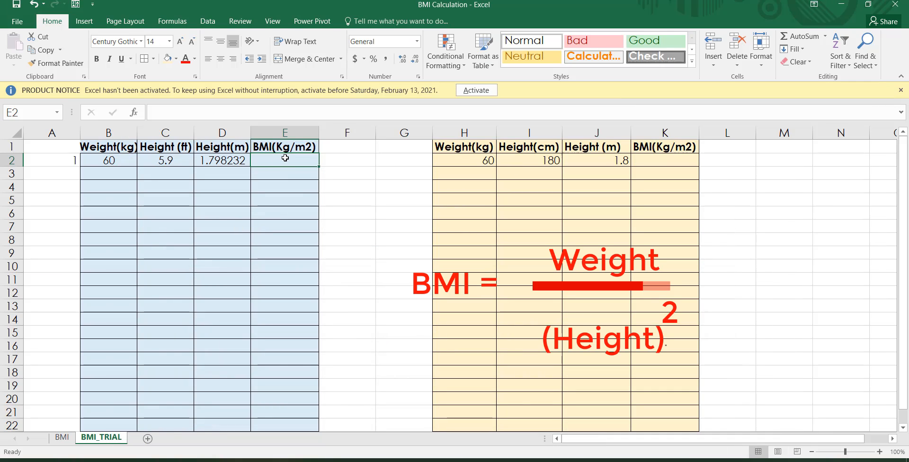
pyautogui.write('=')
pyautogui.press('Left')
pyautogui.press('Left')
pyautogui.press('Left')
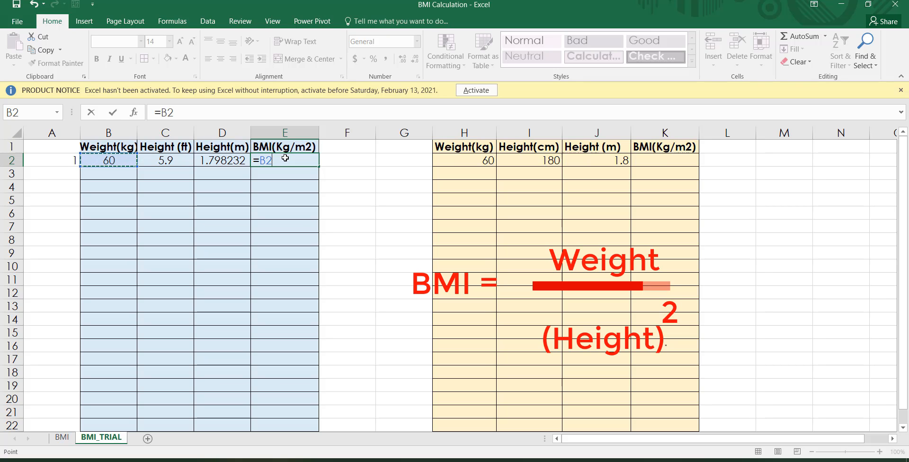
pyautogui.press('Right')
pyautogui.press('Right')
pyautogui.press('Down')
pyautogui.press('Down')
pyautogui.press('Left')
pyautogui.press('Left')
pyautogui.press('Up')
pyautogui.press('Right')
pyautogui.press('Down')
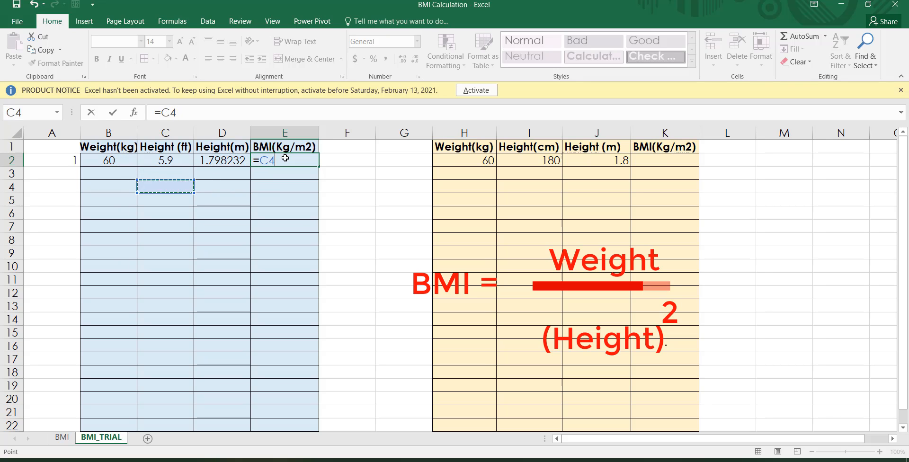
pyautogui.press('Down')
pyautogui.press('Left')
pyautogui.press('Left')
pyautogui.press('Up')
pyautogui.press('Right')
pyautogui.press('Right')
pyautogui.press('Down')
pyautogui.press('Left')
pyautogui.press('Up')
pyautogui.press('Up')
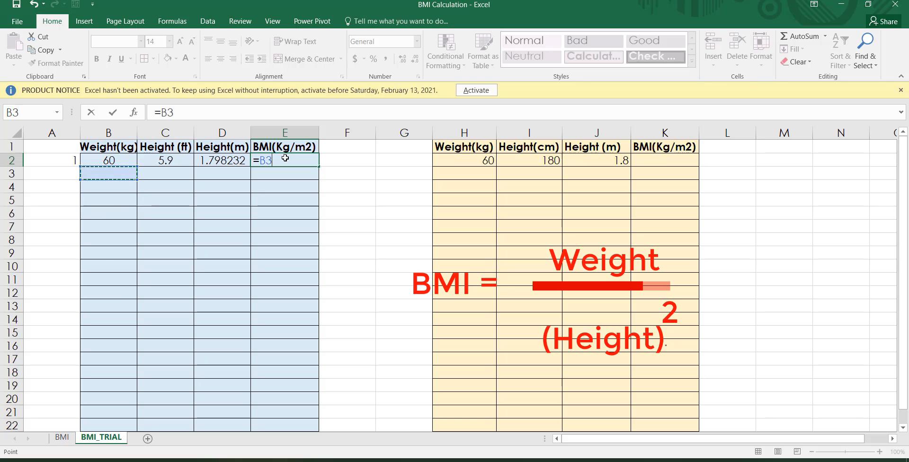
pyautogui.press('Up')
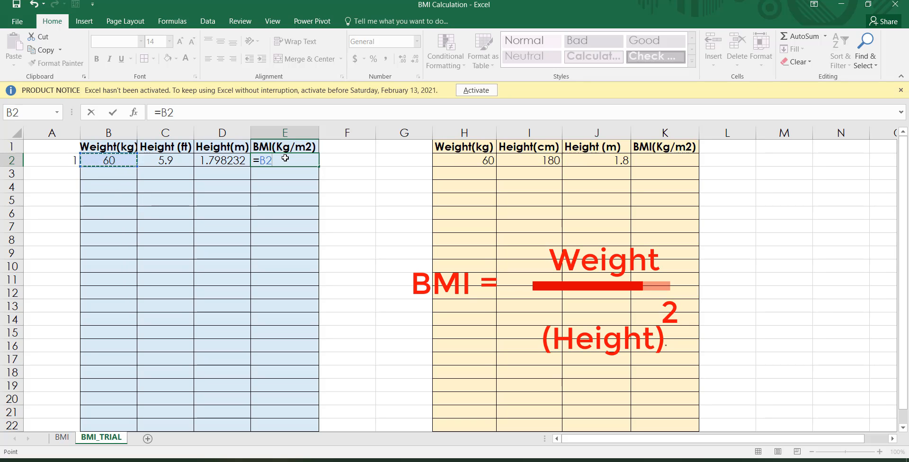
# Step: Complete the E2 formula as =B2/POWER(D2,2), dividing the weight by the squared height in metres
pyautogui.write('/')
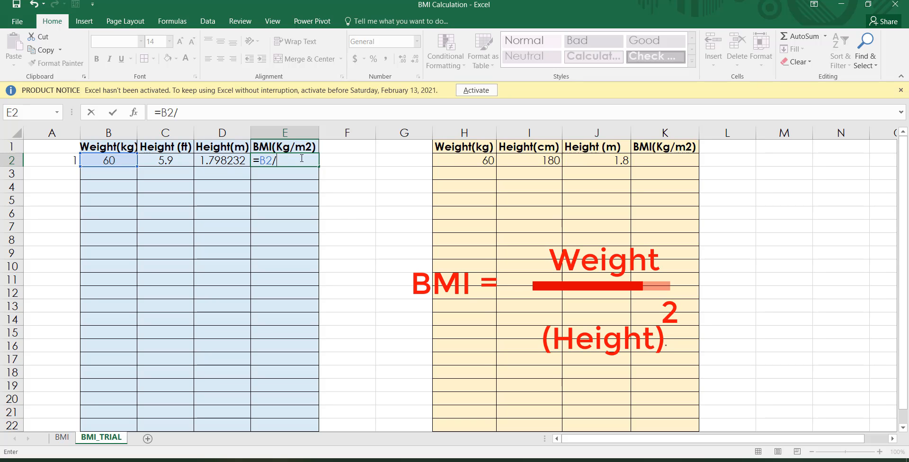
pyautogui.write('pow')
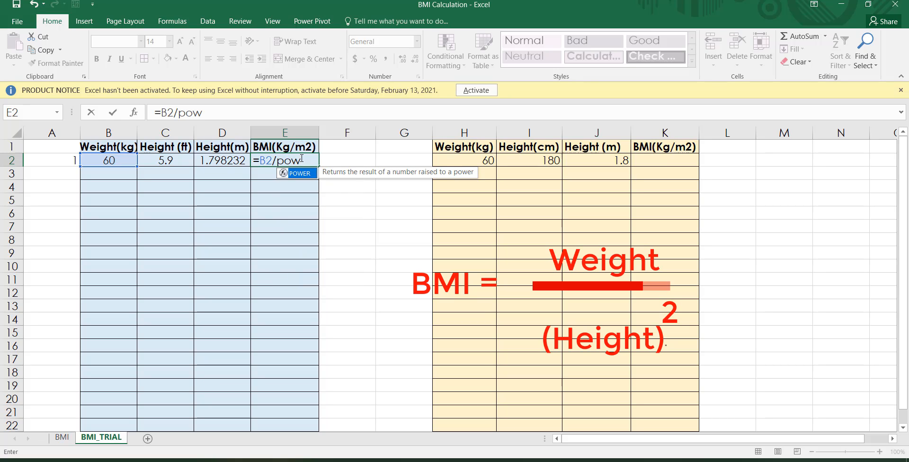
pyautogui.write('er(')
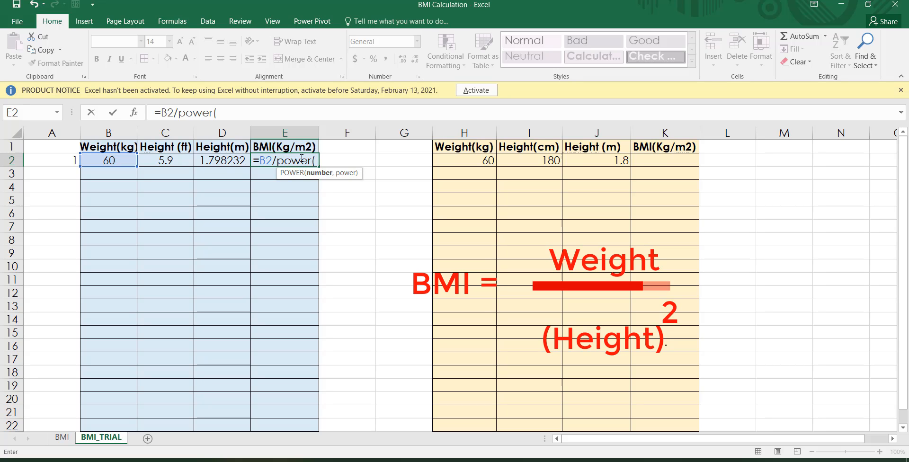
pyautogui.click(232, 159)
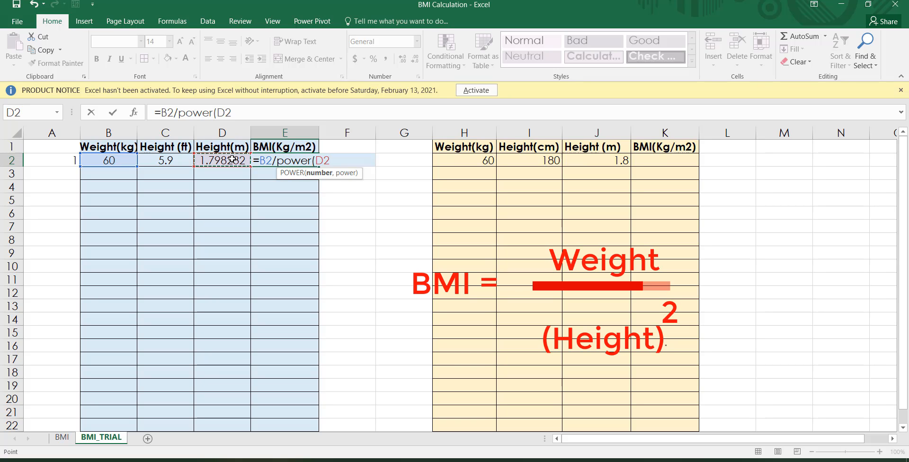
pyautogui.write(',')
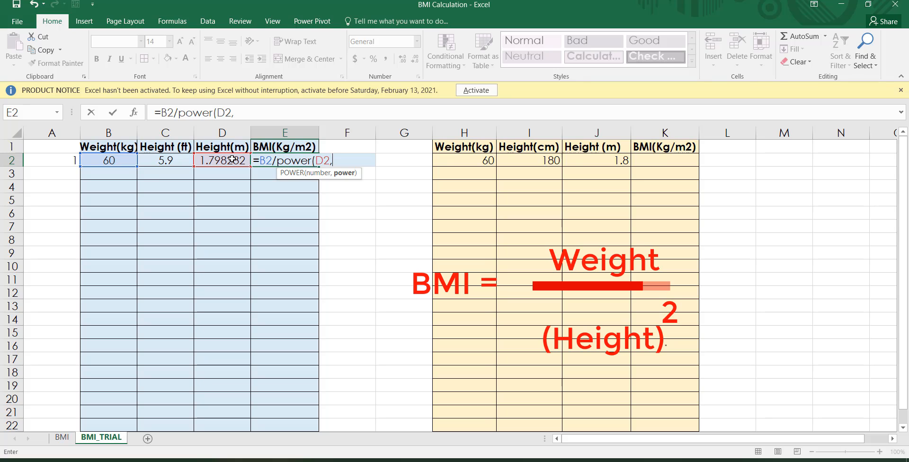
pyautogui.write('2)')
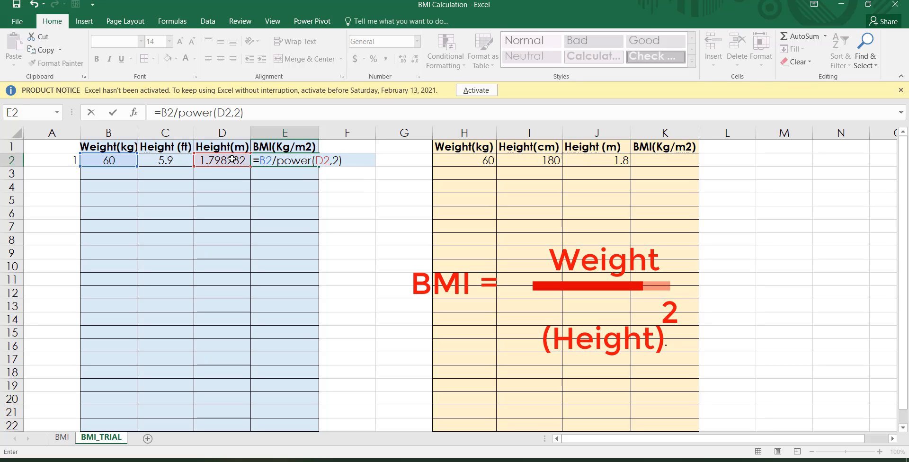
pyautogui.press('Return')
pyautogui.click(297, 186)
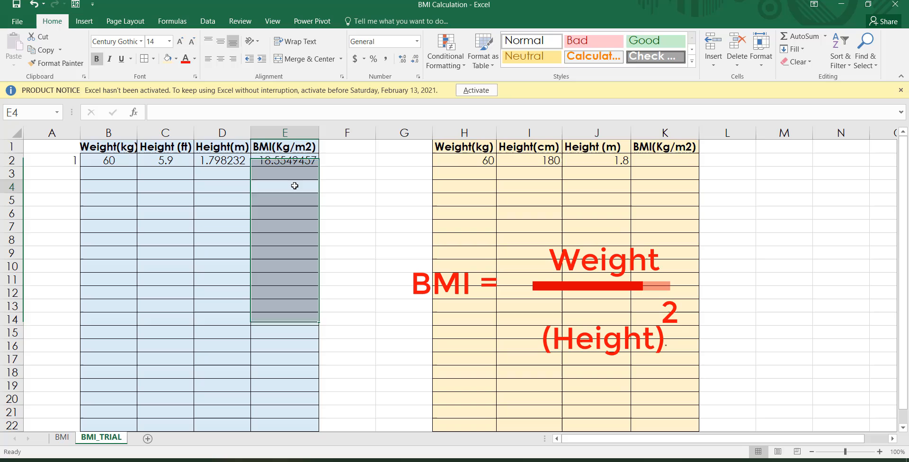
pyautogui.click(291, 161)
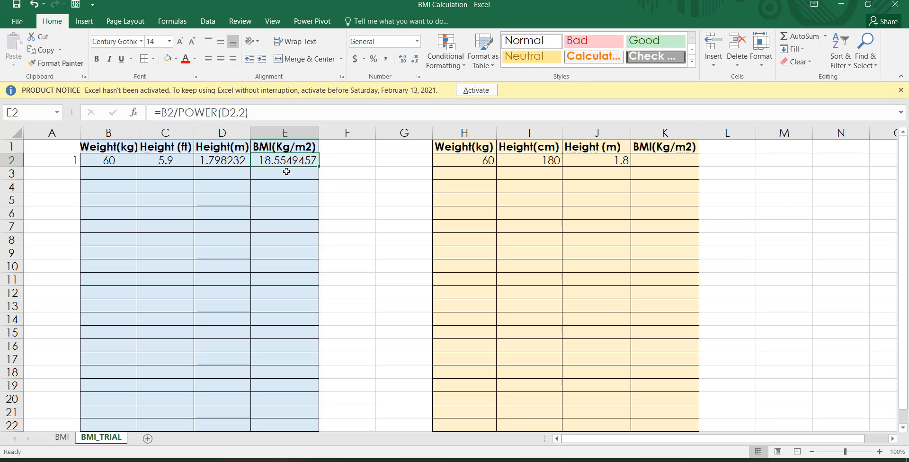
# Step: Switch to the browser, look up the healthy BMI range on the Diabetes Canada page, and return to the Excel workbook
pyautogui.click(377, 460)
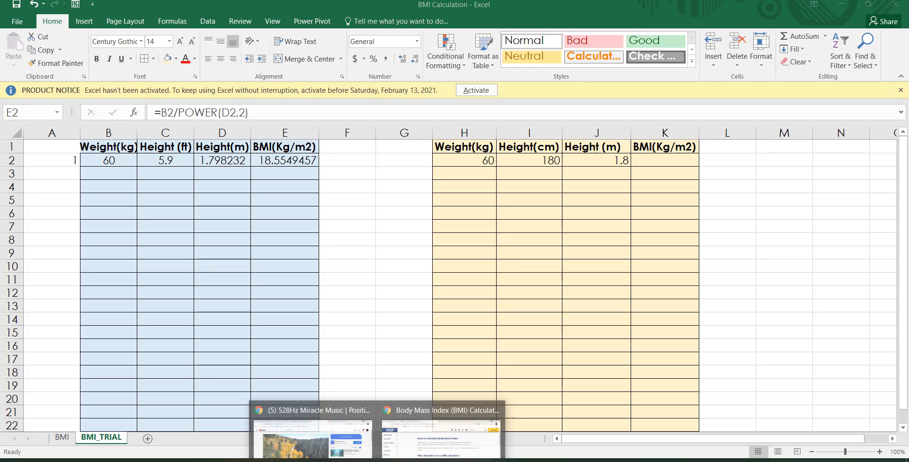
pyautogui.click(416, 452)
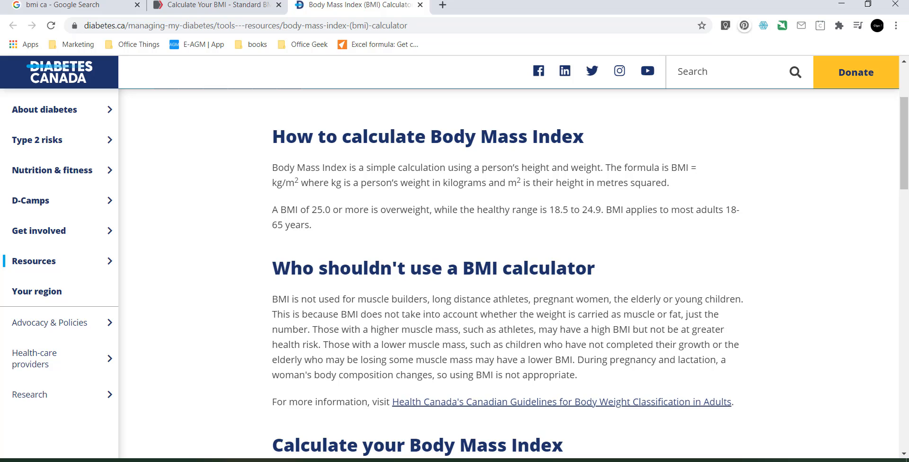
pyautogui.moveTo(377, 461)
pyautogui.click(569, 460)
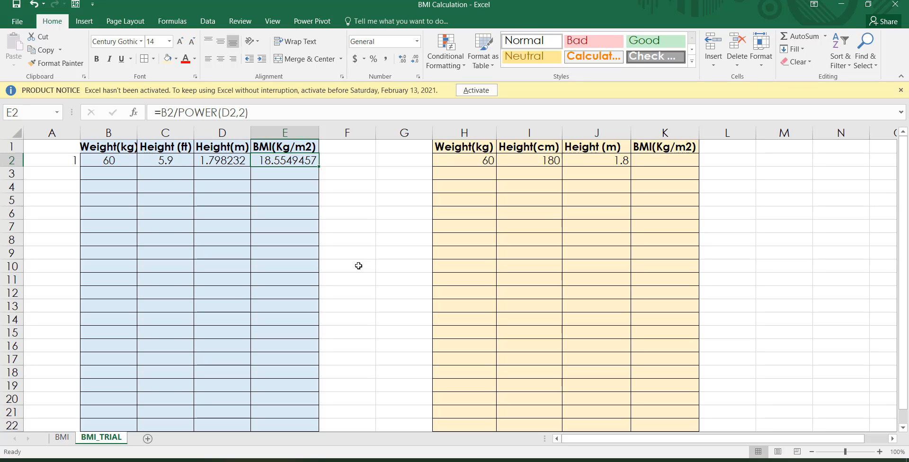
# Step: Begin the BMI formula in K2 with a reference to the weight in H2
pyautogui.click(471, 162)
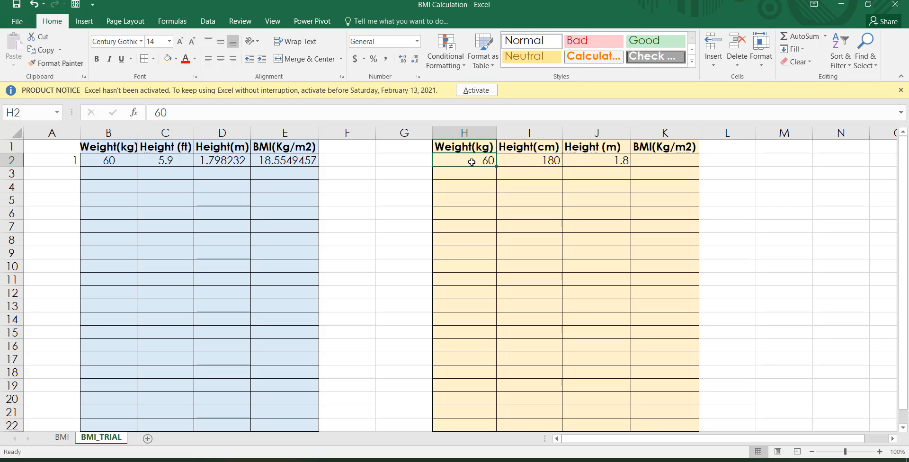
pyautogui.press('Right')
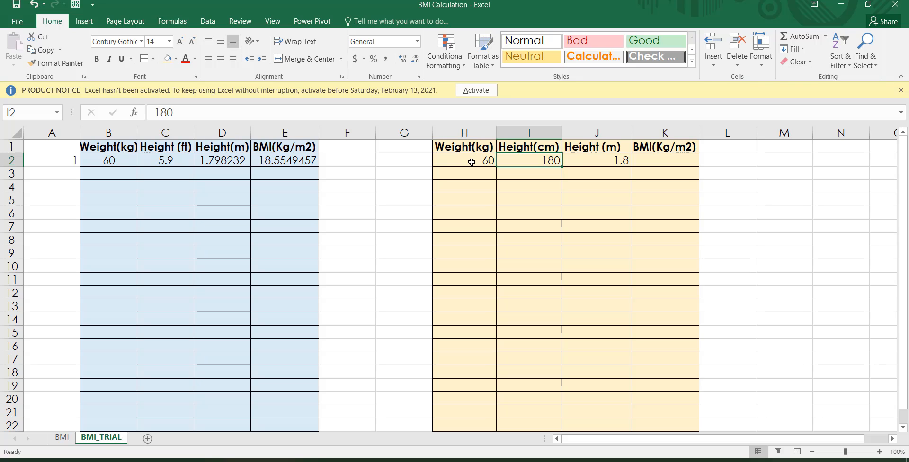
pyautogui.press('Right')
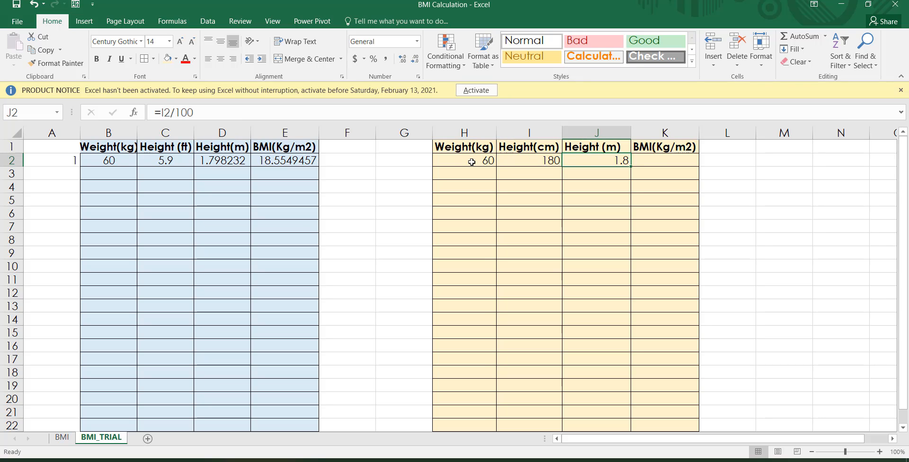
pyautogui.press('Right')
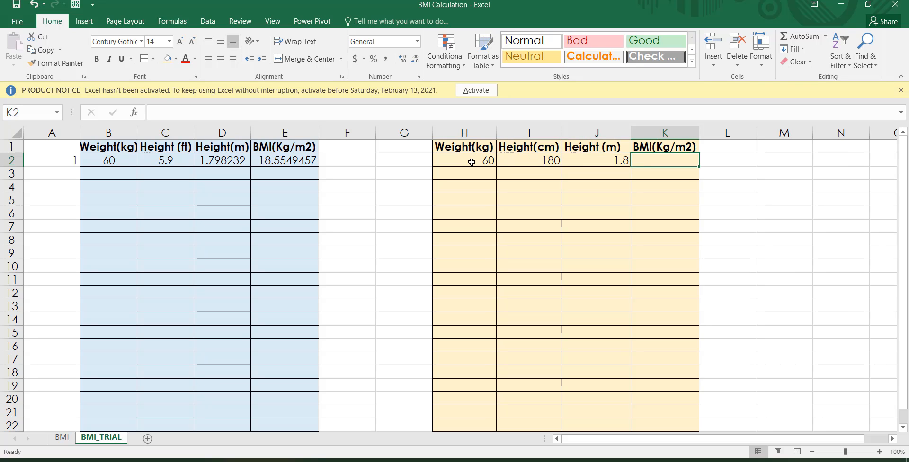
pyautogui.write('=')
pyautogui.press('Left')
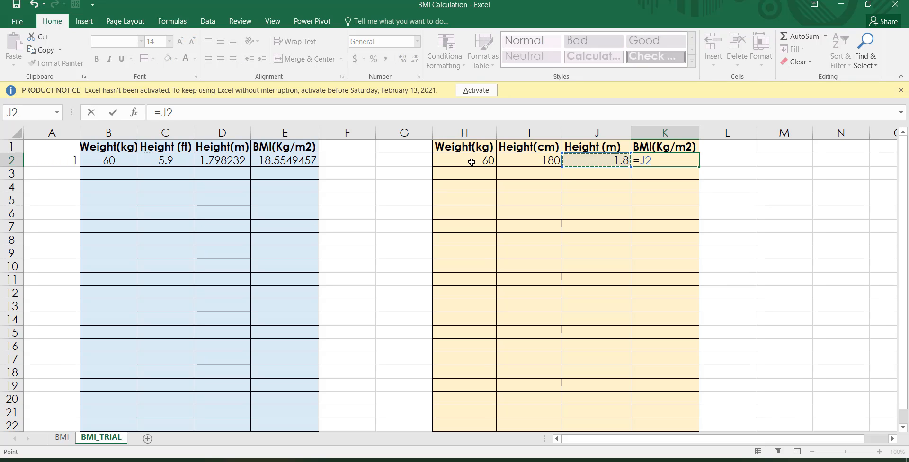
pyautogui.press('Left')
pyautogui.press('Down')
pyautogui.press('Down')
pyautogui.press('Left')
pyautogui.press('Up')
pyautogui.press('Up')
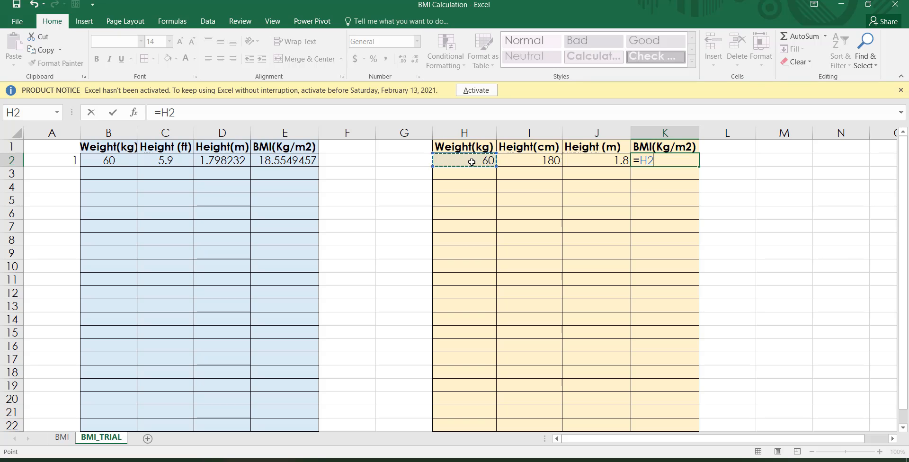
# Step: Complete the K2 formula as =H2/POWER(J2,2), dividing the weight by the squared height in metres
pyautogui.write('/')
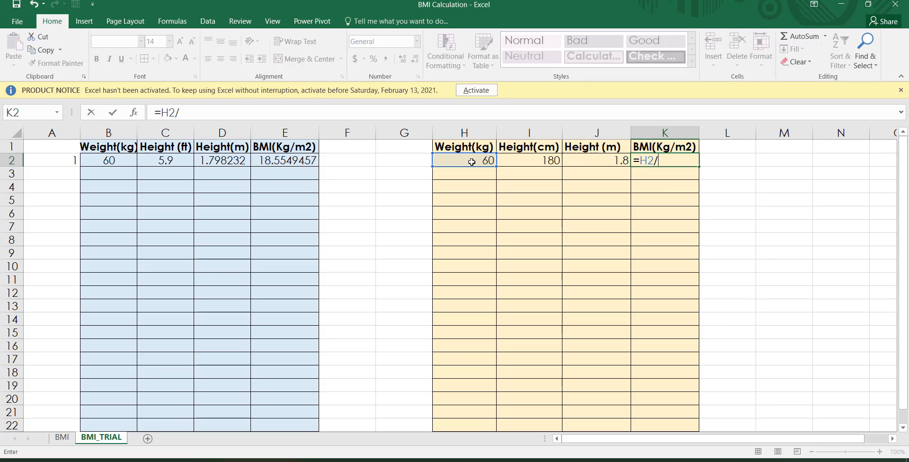
pyautogui.write('p')
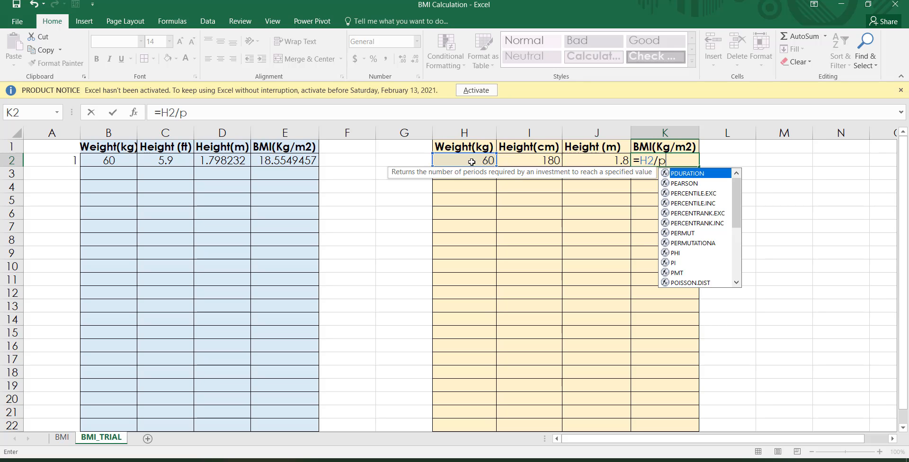
pyautogui.press('BackSpace')
pyautogui.write('pow')
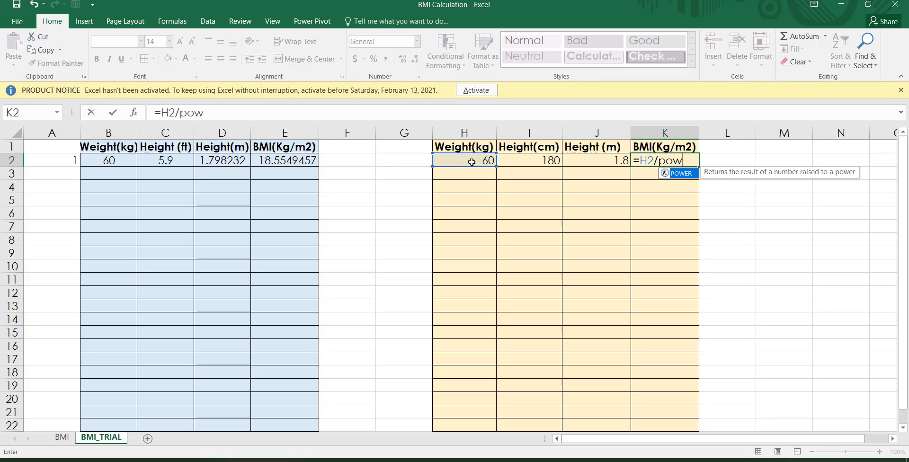
pyautogui.press('Tab')
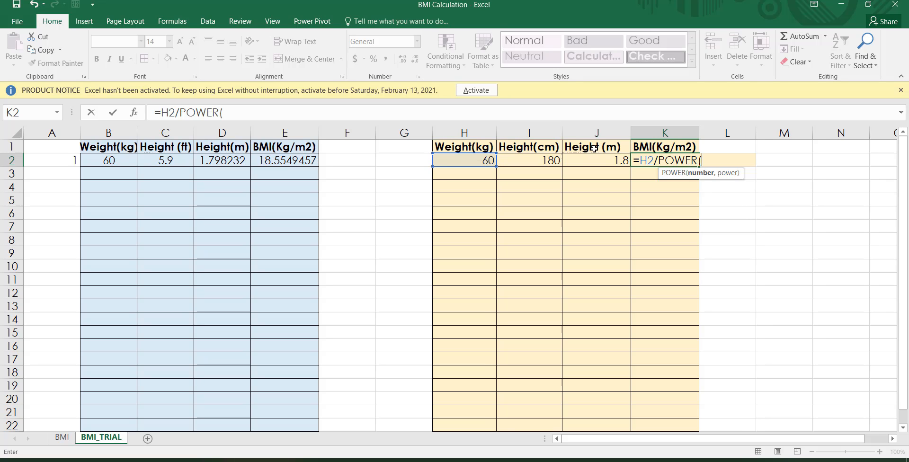
pyautogui.click(590, 162)
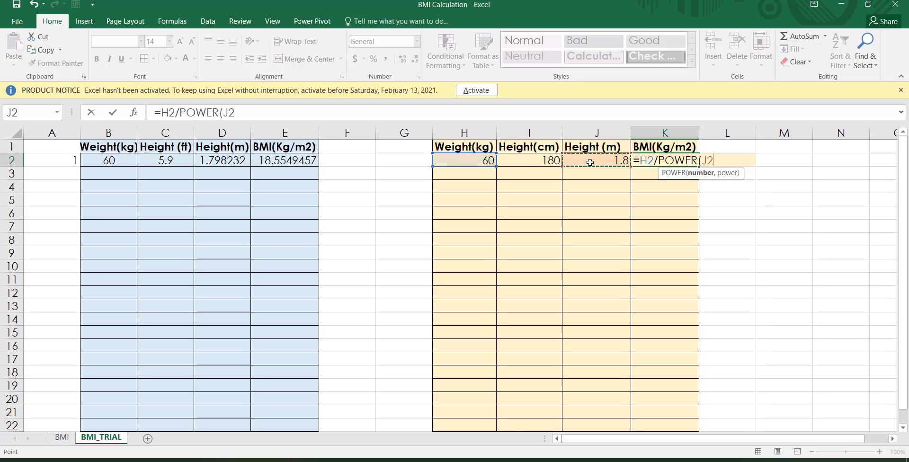
pyautogui.write(',')
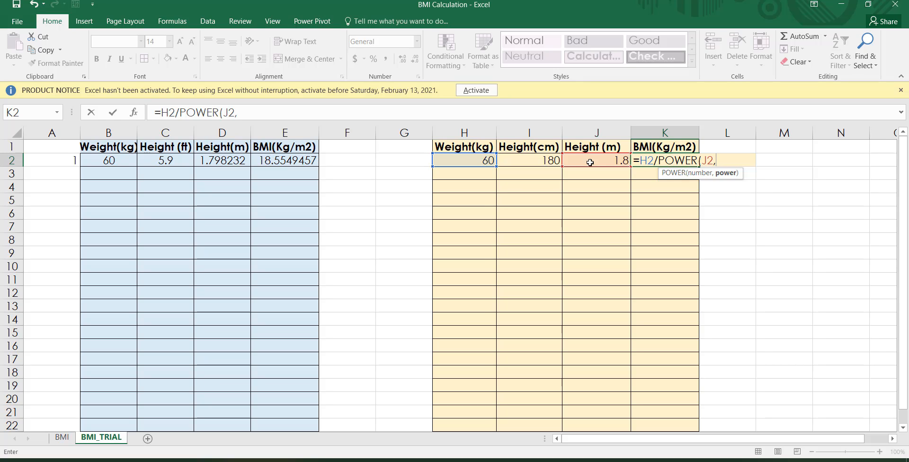
pyautogui.write('2)')
pyautogui.press('Return')
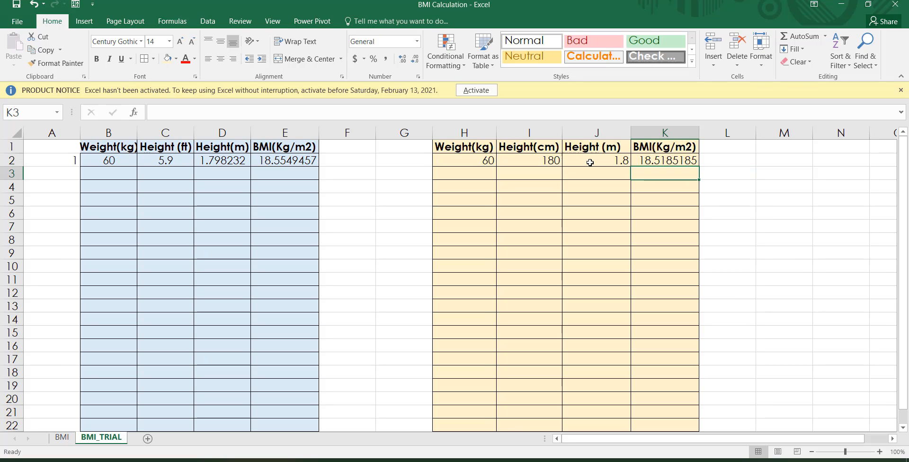
# Step: Check the BMI formula in K2 against the weight and height cells in H2 to J2
pyautogui.press('Up')
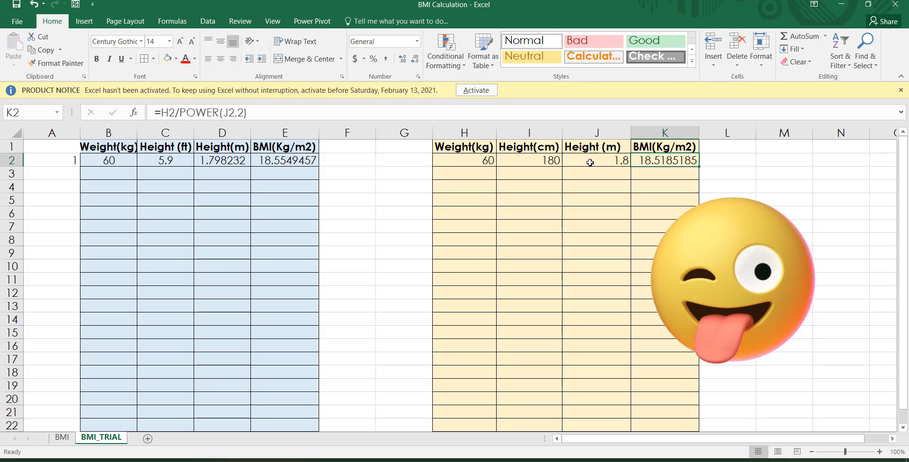
pyautogui.press('Left')
pyautogui.press('Left')
pyautogui.press('Left')
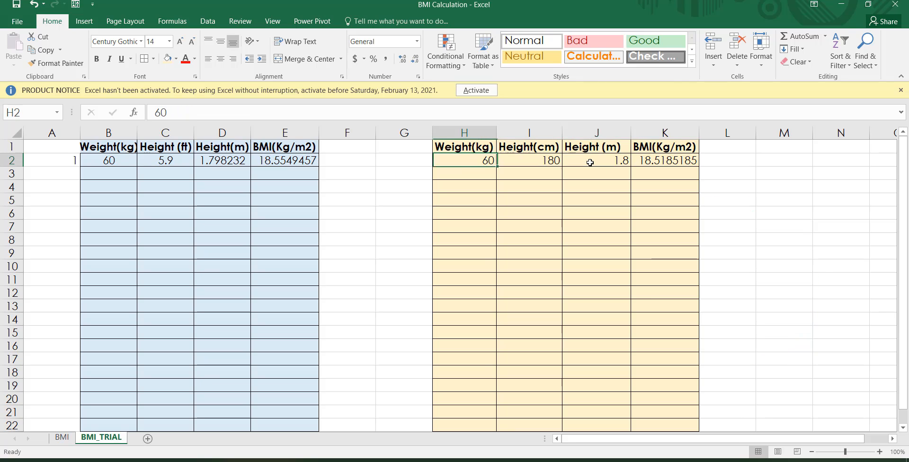
pyautogui.press('Right')
pyautogui.press('Right')
pyautogui.press('Right')
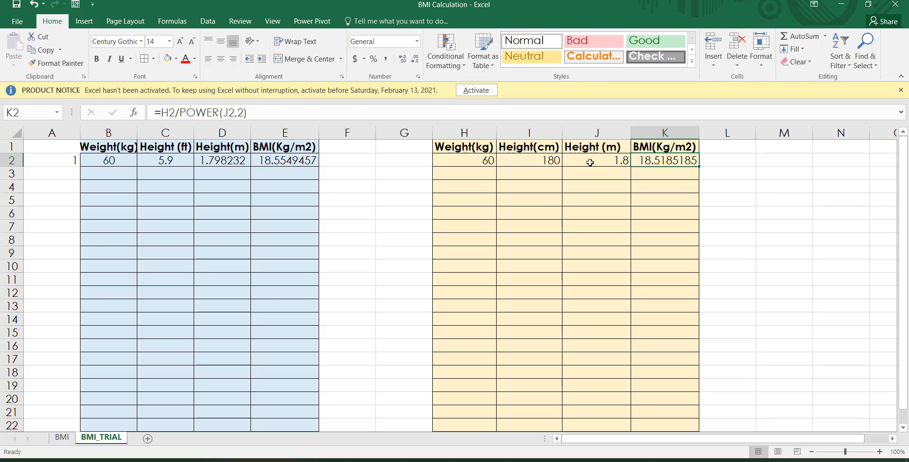
pyautogui.press('Left')
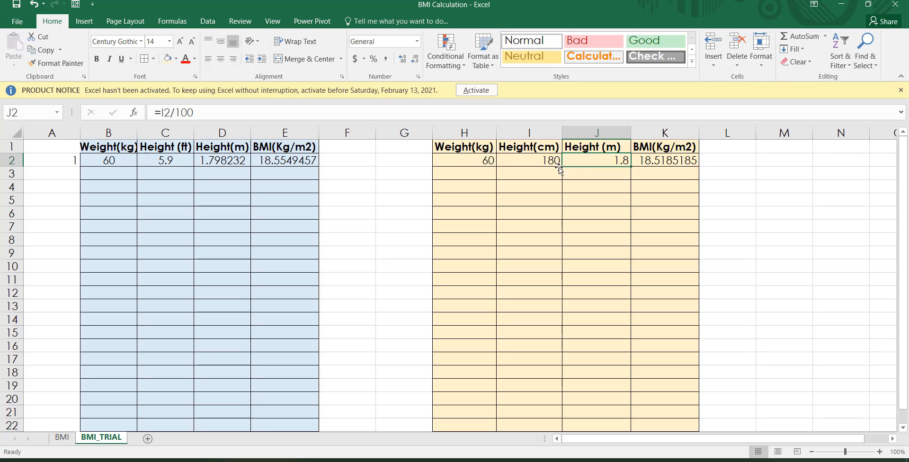
# Step: Enter the row numbers 2 and 3 in A3 and A4
pyautogui.click(68, 171)
pyautogui.write('2')
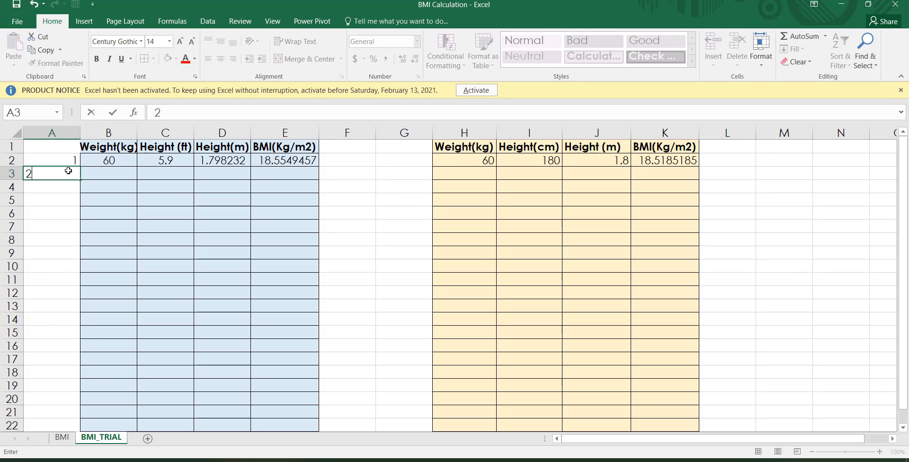
pyautogui.press('Return')
pyautogui.write('3')
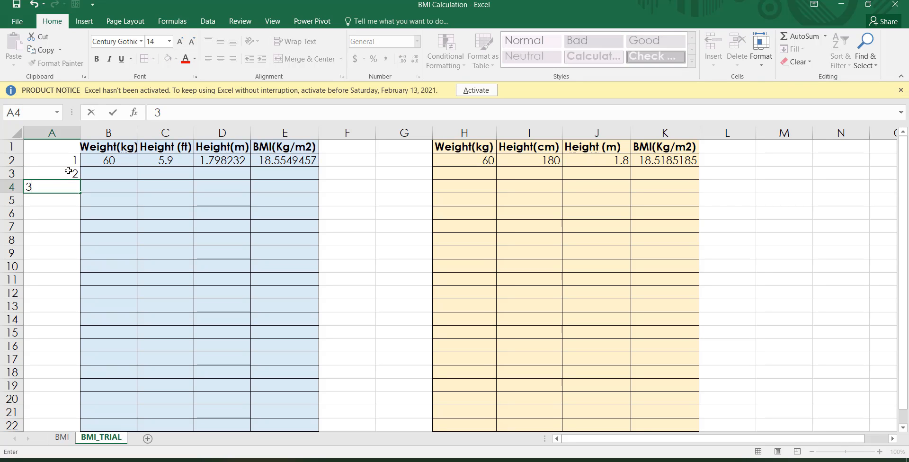
pyautogui.press('Return')
# Step: Extend the number series in A2:A4 down to A11 so the rows are numbered up to 10
pyautogui.press('Up')
pyautogui.press('Up')
pyautogui.press('Up')
pyautogui.hotkey('shift', 'Down')
pyautogui.hotkey('shift', 'Down')
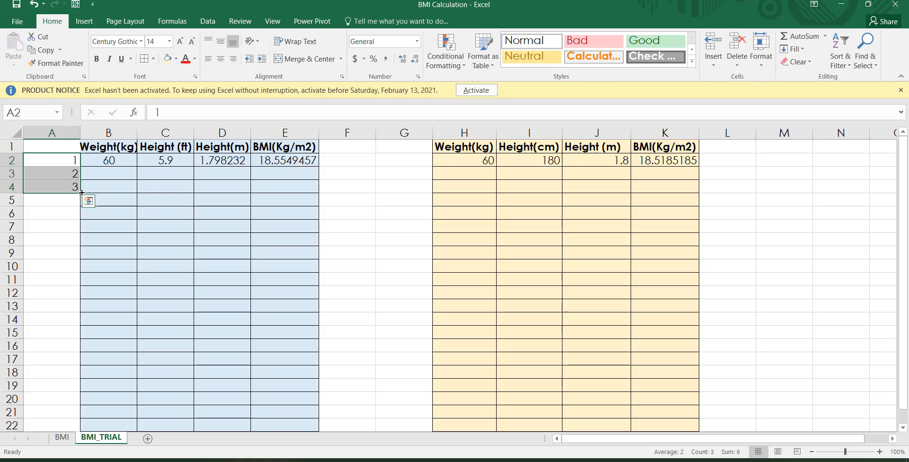
pyautogui.moveTo(82, 193); pyautogui.dragTo(84, 286)
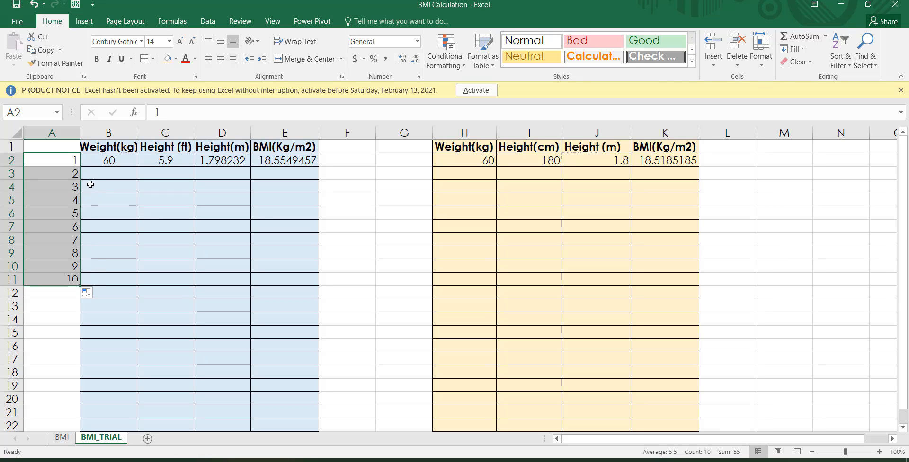
# Step: Review the weight, height, converted height and BMI entries in B2 to E2 of the blue table
pyautogui.click(110, 171)
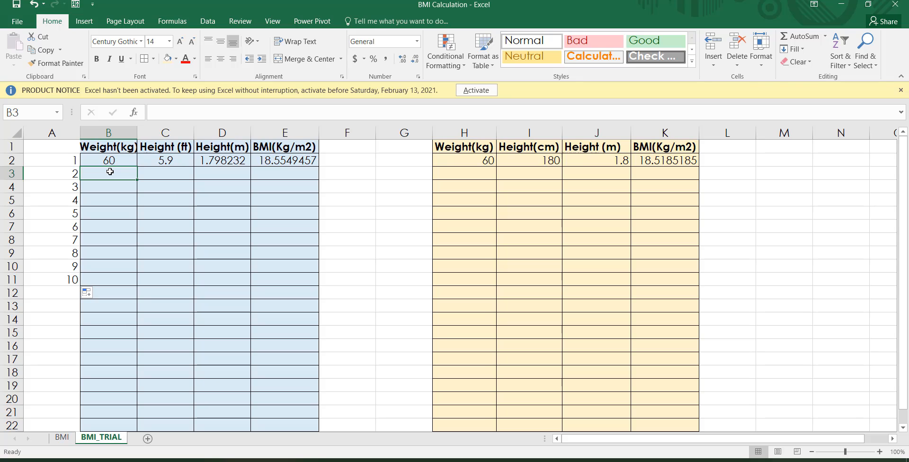
pyautogui.press('Tab')
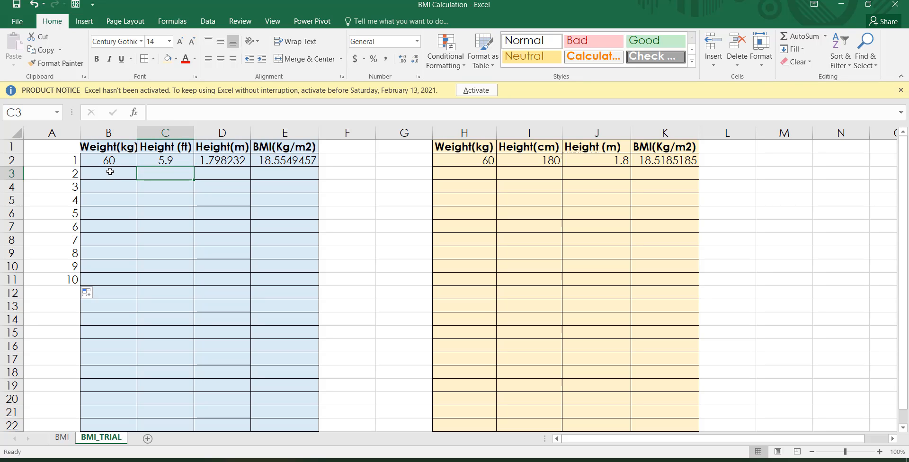
pyautogui.press('Up')
pyautogui.press('Left')
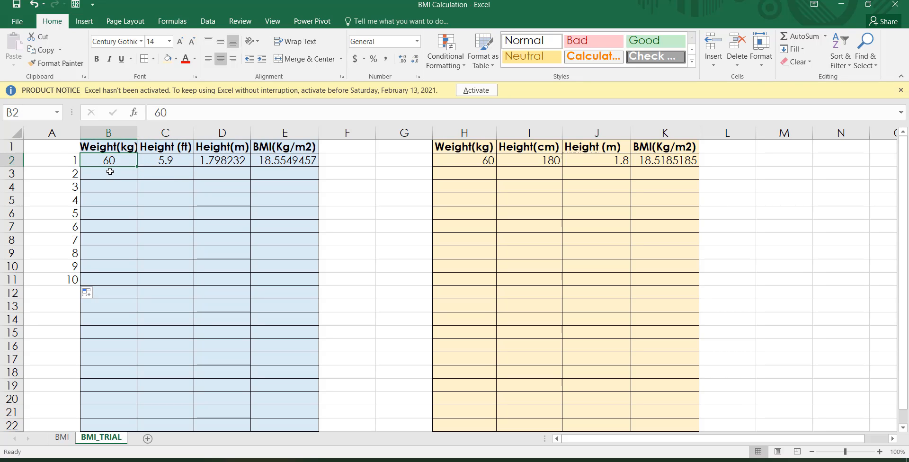
pyautogui.press('Right')
pyautogui.press('Right')
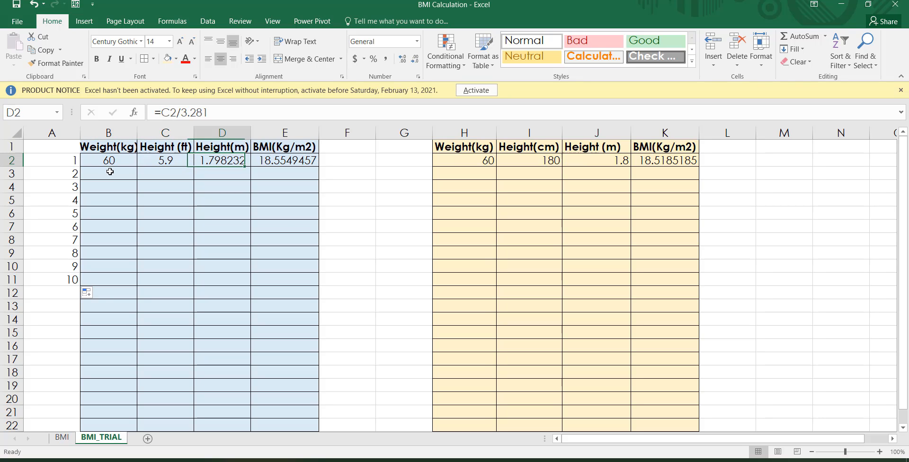
pyautogui.press('Right')
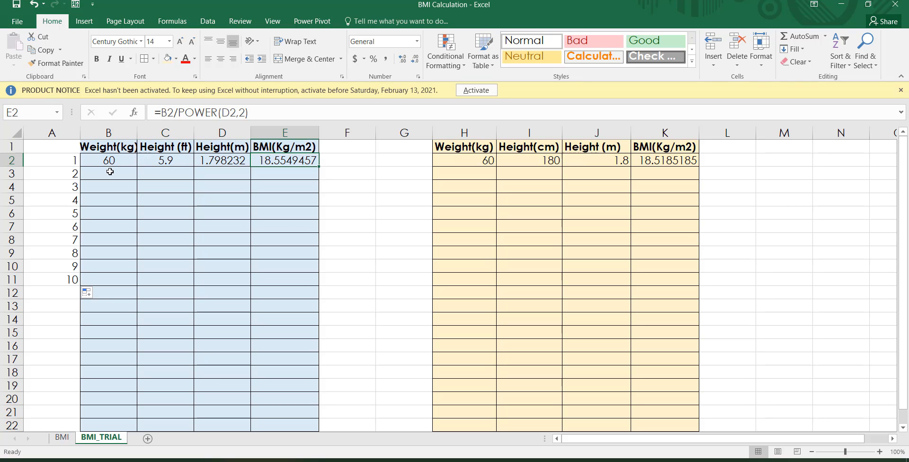
pyautogui.press('Left')
pyautogui.press('Left')
pyautogui.press('Left')
pyautogui.press('Right')
pyautogui.press('Right')
pyautogui.press('Right')
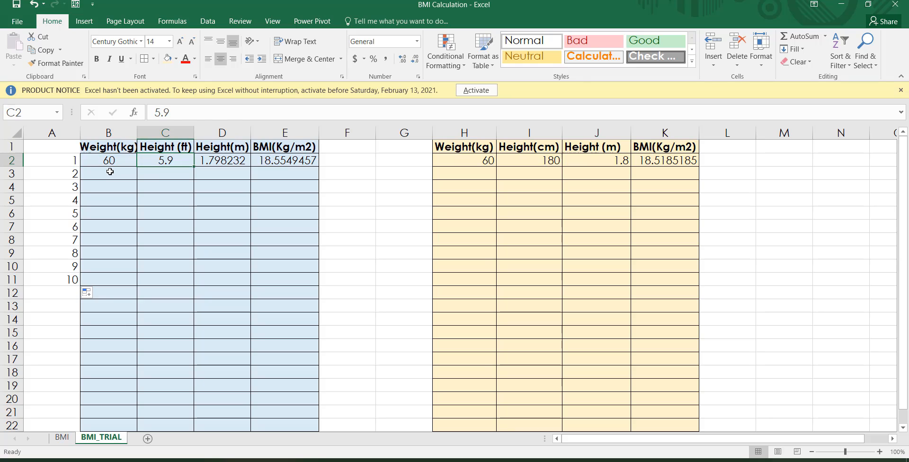
pyautogui.press('Left')
pyautogui.press('Left')
pyautogui.press('Left')
# Step: Enter =RANDBETWEEN(55,79) in B3 to generate a random sample weight
pyautogui.press('Down')
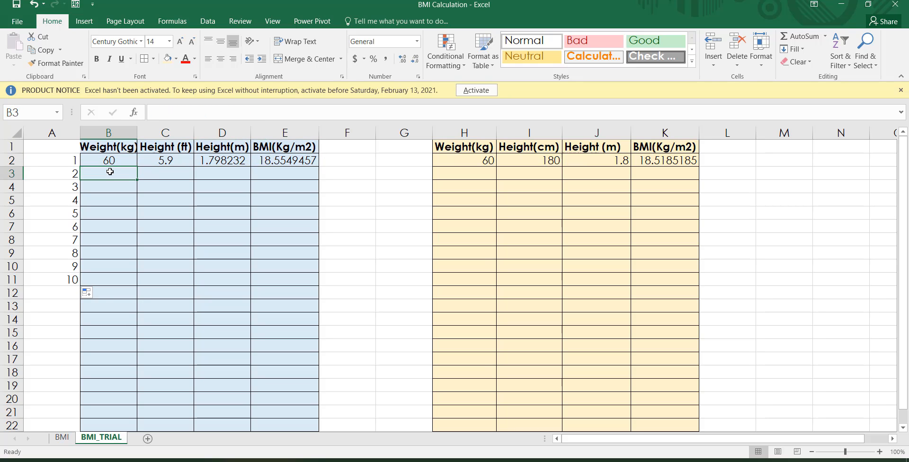
pyautogui.write('=ran')
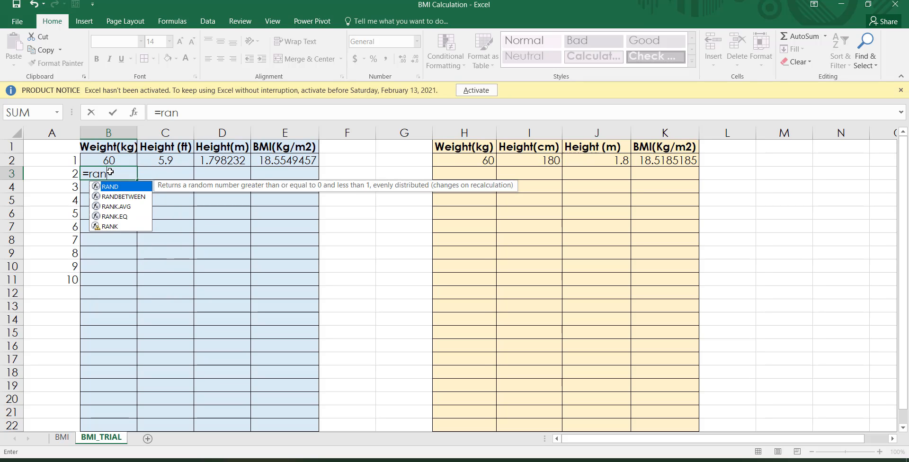
pyautogui.press('Down')
pyautogui.press('Tab')
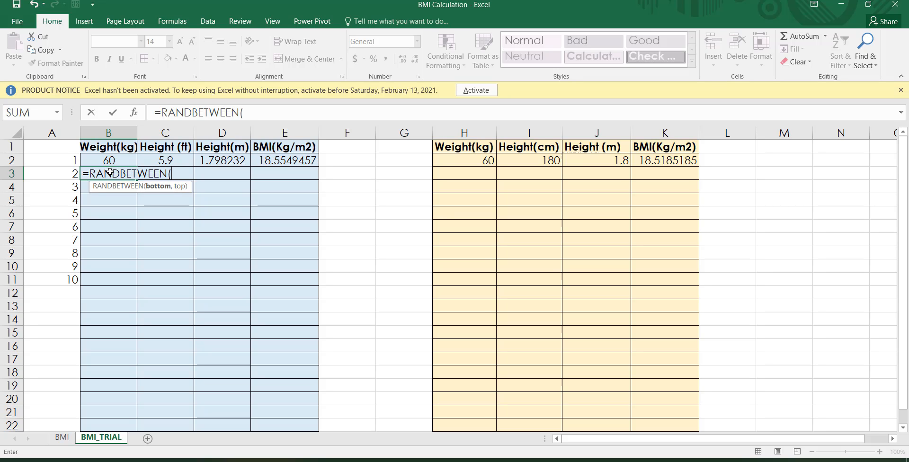
pyautogui.write('55,79')
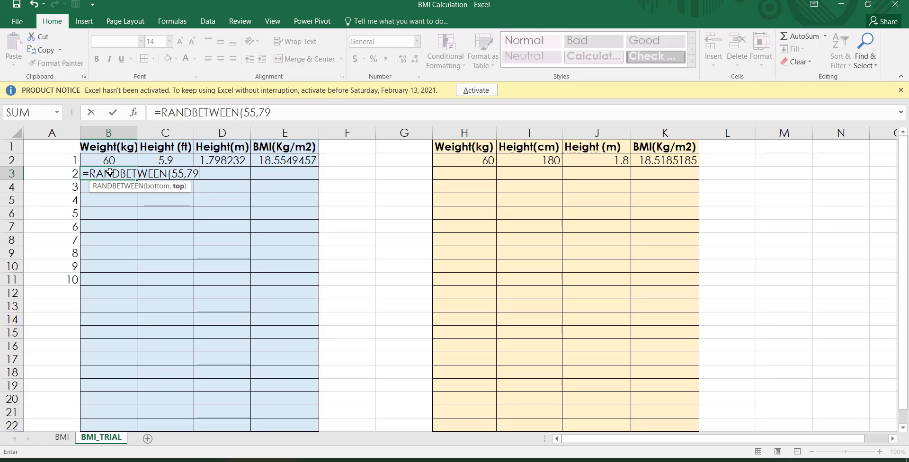
pyautogui.write(')')
pyautogui.press('Return')
# Step: Copy the random weight formula from B3 into C3 of the Height (ft) column
pyautogui.click(110, 172)
pyautogui.press('Right')
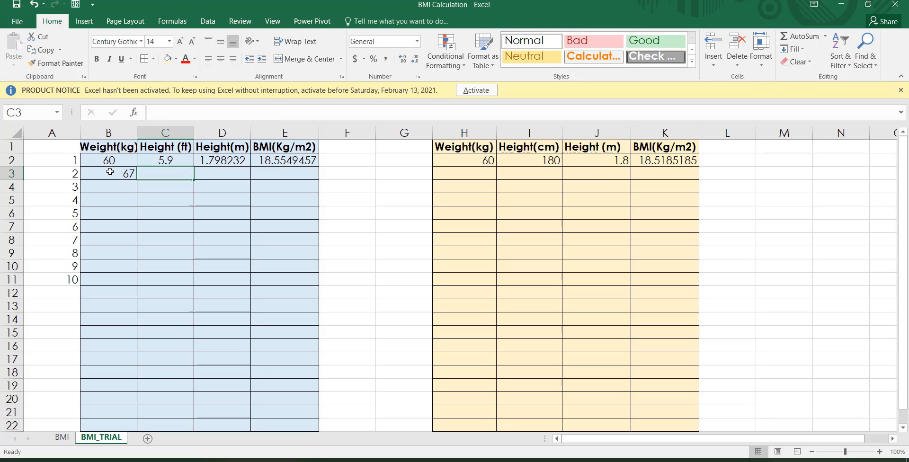
pyautogui.click(110, 172)
pyautogui.hotkey('ctrl', 'c')
pyautogui.press('Right')
pyautogui.press('Return')
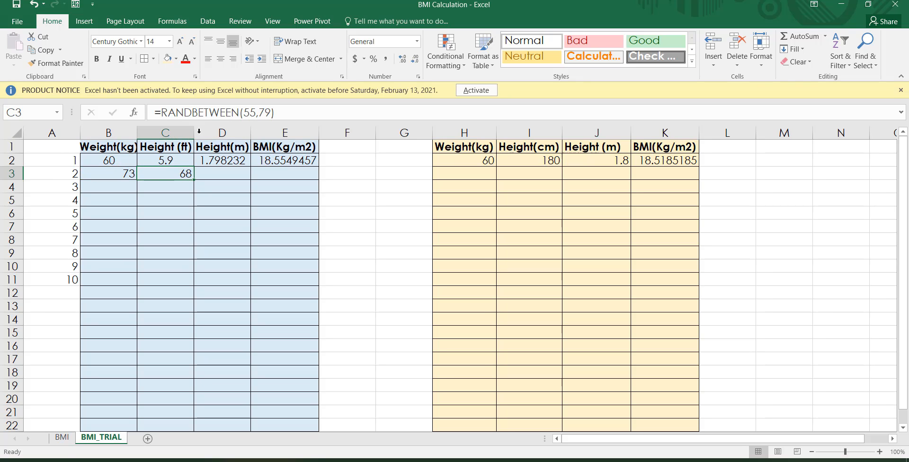
pyautogui.click(122, 174)
pyautogui.hotkey('ctrl', 'c')
pyautogui.press('Right')
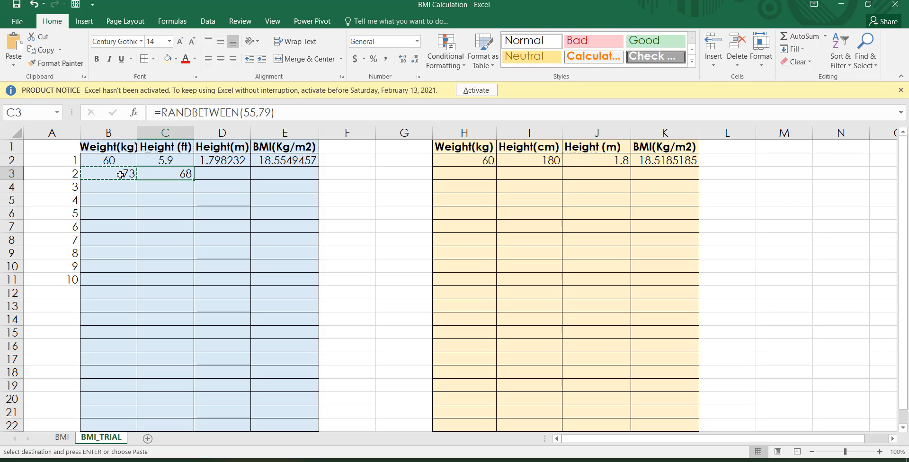
pyautogui.press('Return')
# Step: Change the formula in C3 to =RANDBETWEEN(3.9,7.9) to generate a random height in feet
pyautogui.click(255, 112)
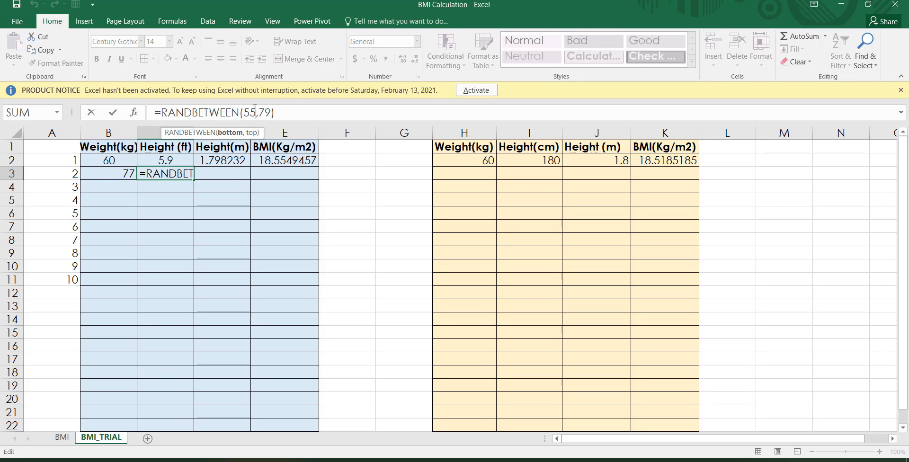
pyautogui.doubleClick(255, 110)
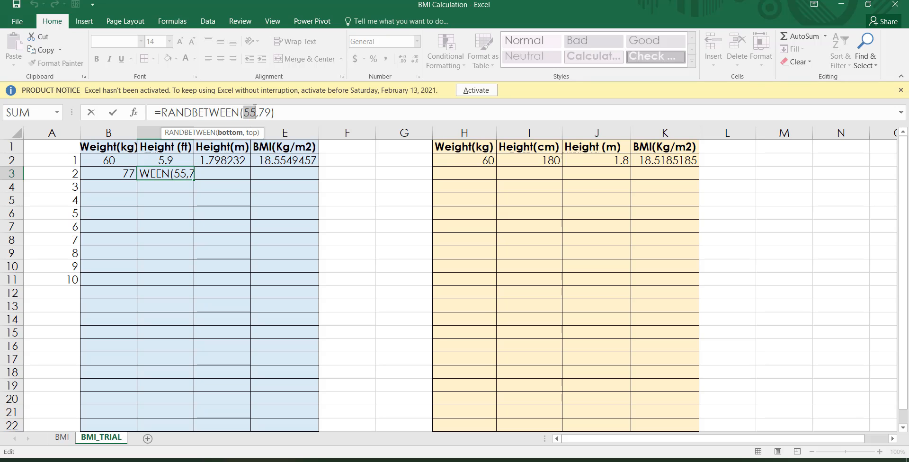
pyautogui.write('5.9')
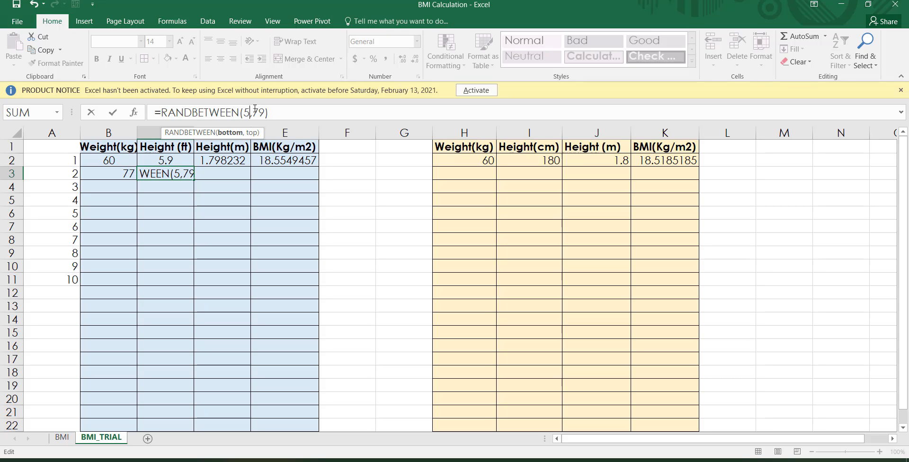
pyautogui.press('Left')
pyautogui.press('Left')
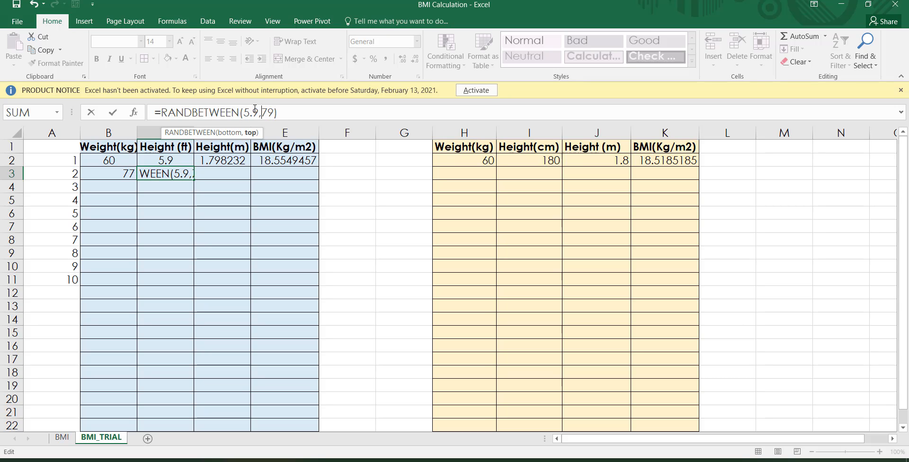
pyautogui.press('BackSpace')
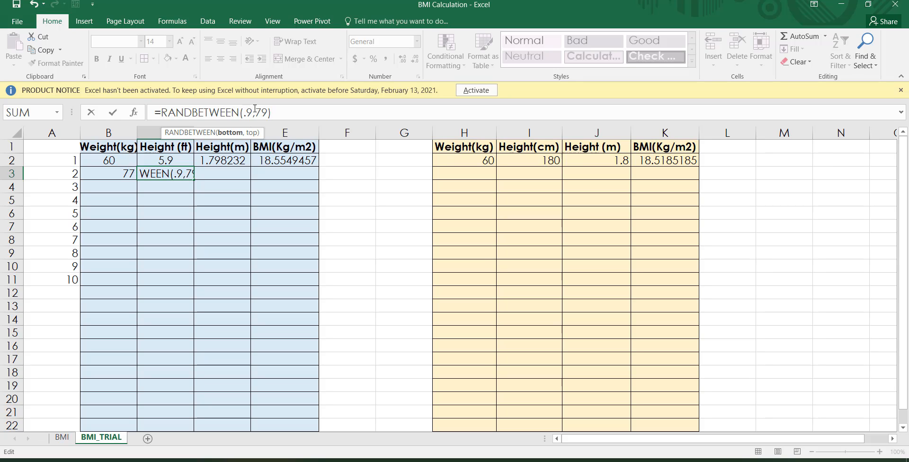
pyautogui.write('3')
pyautogui.press('Right')
pyautogui.press('Right')
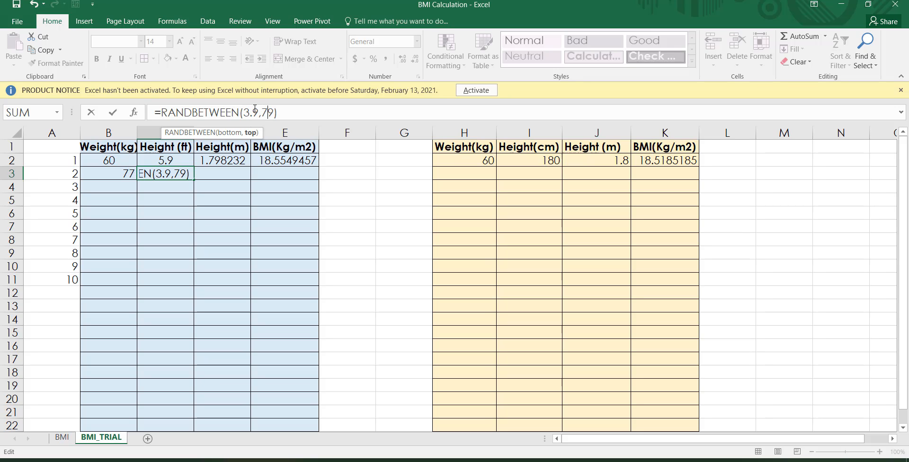
pyautogui.write('.')
pyautogui.hotkey('ctrl', 'Return')
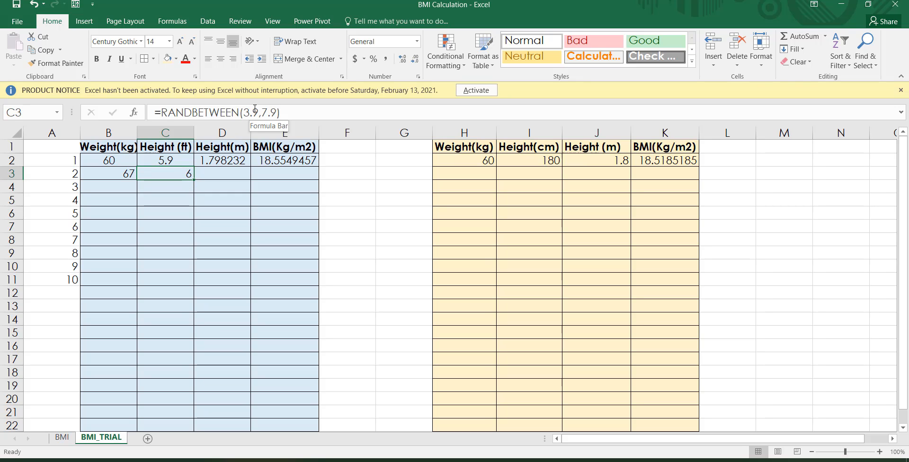
# Step: Centre the contents of the Height (ft) and Weight(kg) columns, C and B
pyautogui.click(165, 133)
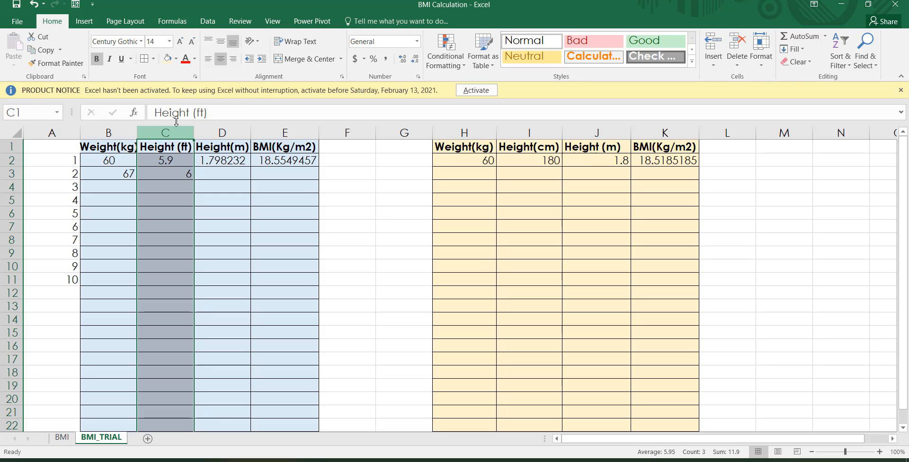
pyautogui.click(218, 60)
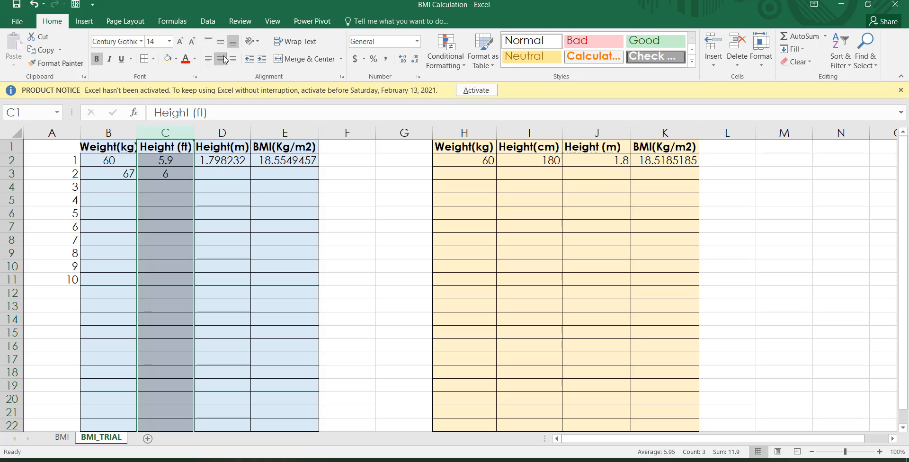
pyautogui.click(116, 132)
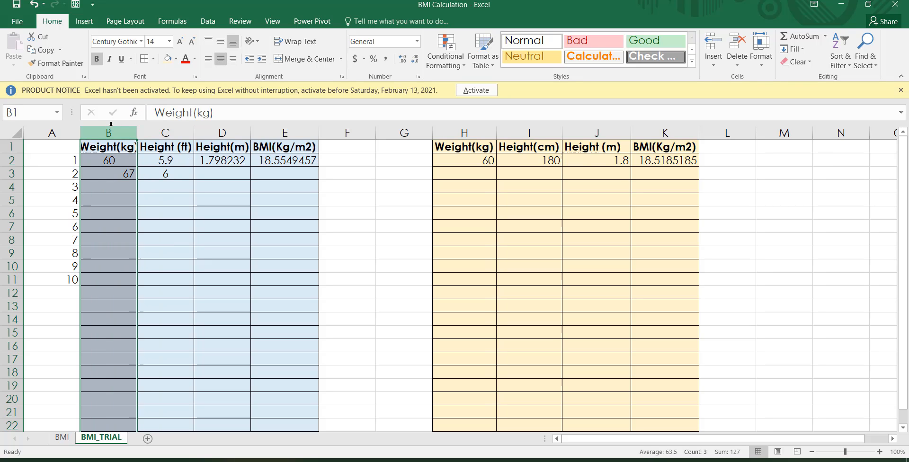
pyautogui.click(221, 60)
pyautogui.click(221, 60)
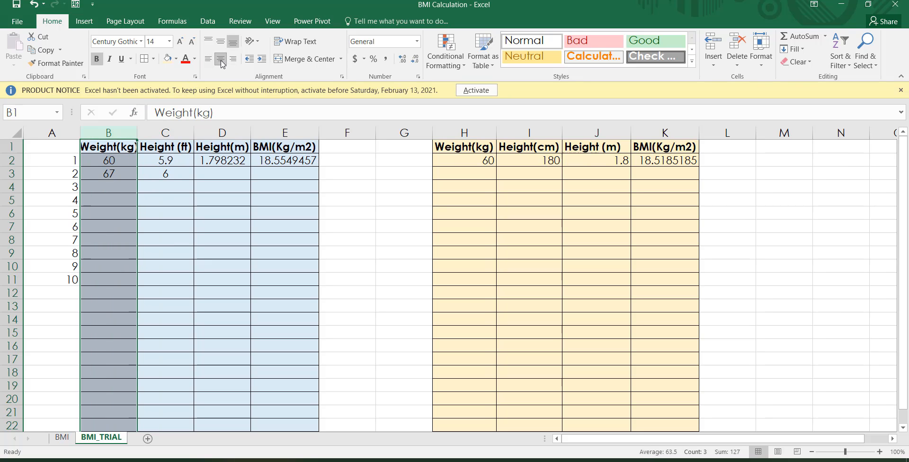
# Step: Copy the random weight and height formulas from B3:C3 down to rows 4 through 11
pyautogui.click(121, 187)
pyautogui.press('Up')
pyautogui.hotkey('shift', 'Right')
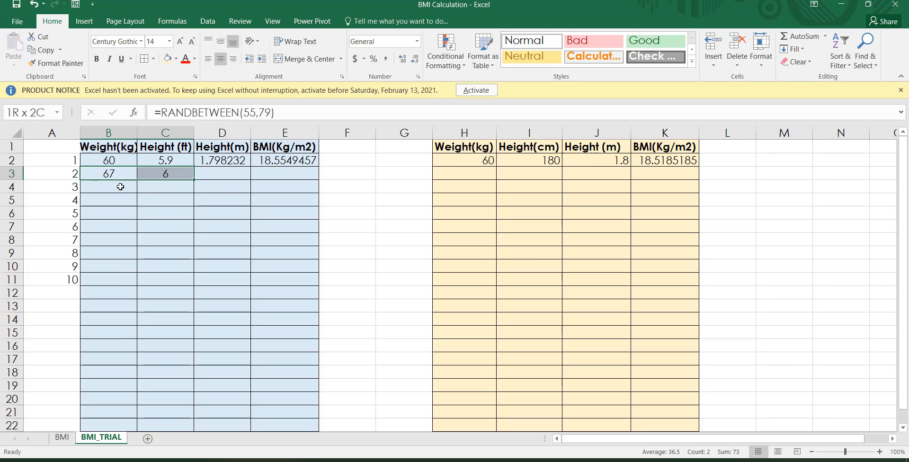
pyautogui.hotkey('ctrl', 'c')
pyautogui.click(121, 187)
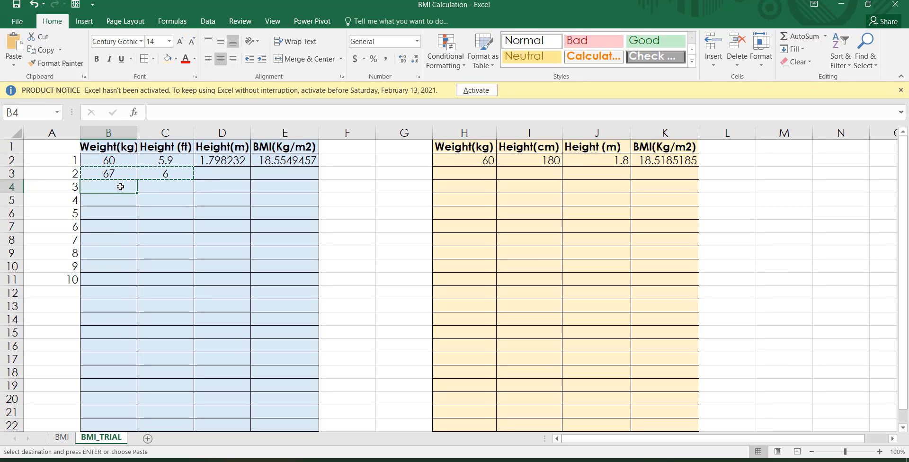
pyautogui.hotkey('shift', 'Down')
pyautogui.hotkey('shift', 'Down')
pyautogui.hotkey('shift', 'Down')
pyautogui.hotkey('shift', 'Down')
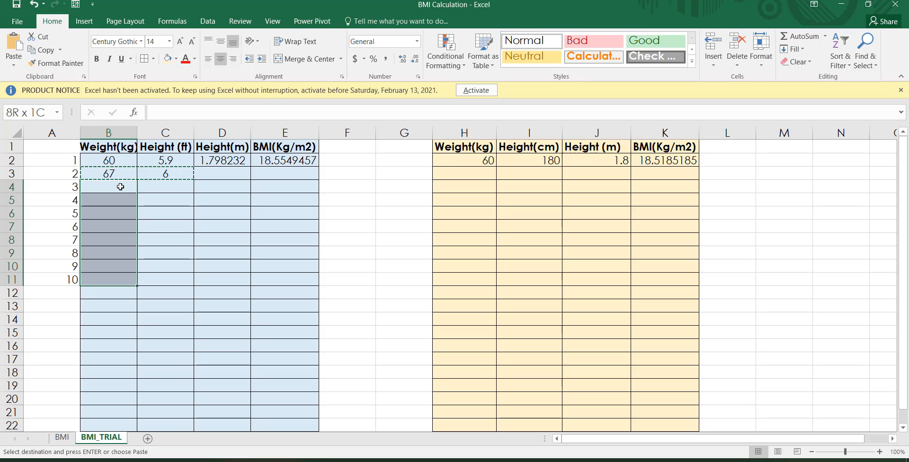
pyautogui.press('Return')
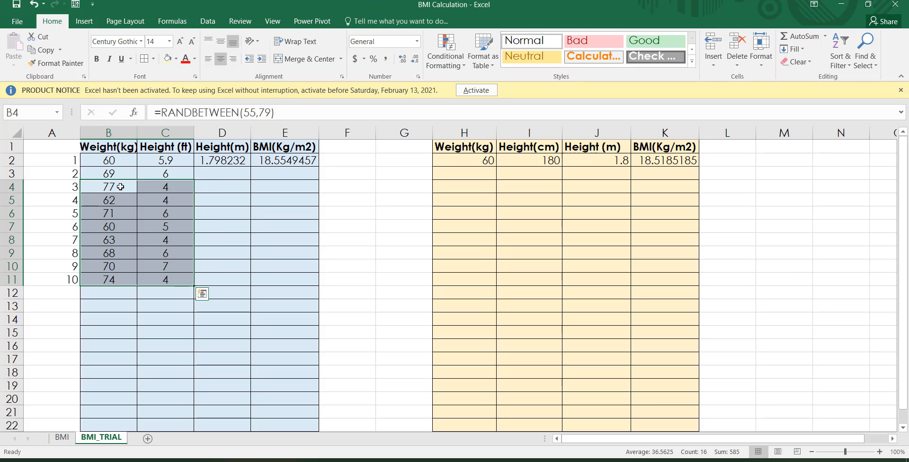
# Step: Copy the random weights and heights in B3:C11 into the yellow table starting at H3
pyautogui.press('Up')
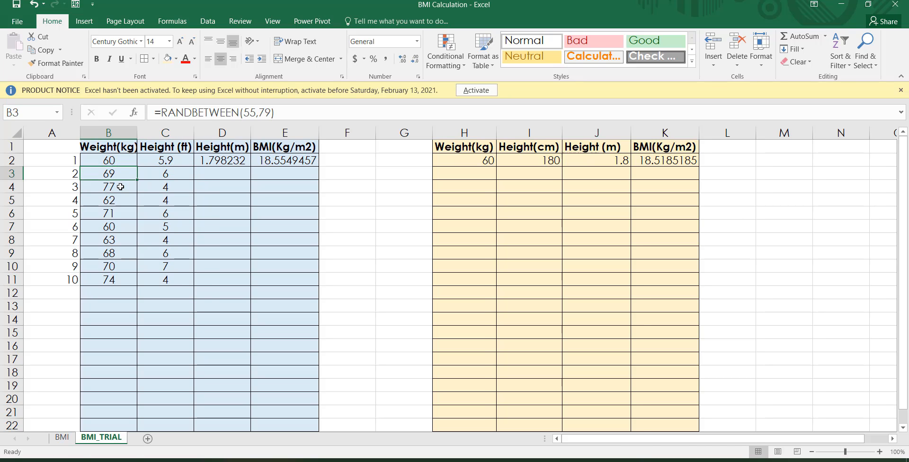
pyautogui.hotkey('shift', 'Right')
pyautogui.hotkey('shift', 'Down')
pyautogui.hotkey('shift', 'Down')
pyautogui.hotkey('shift', 'Down')
pyautogui.hotkey('shift', 'Down')
pyautogui.hotkey('shift', 'Down')
pyautogui.hotkey('shift', 'Down')
pyautogui.hotkey('shift', 'Down')
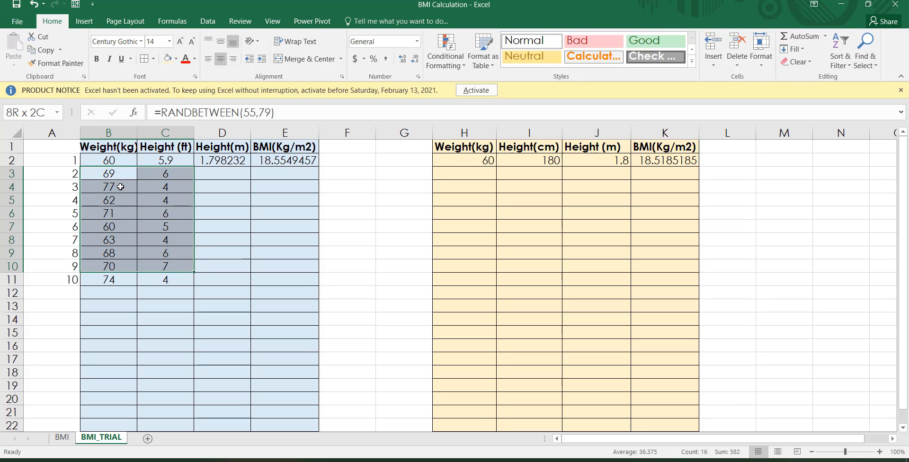
pyautogui.hotkey('shift', 'Down')
pyautogui.hotkey('ctrl', 'c')
pyautogui.press('Right')
pyautogui.press('Right')
pyautogui.press('Right')
pyautogui.press('Right')
pyautogui.press('Right')
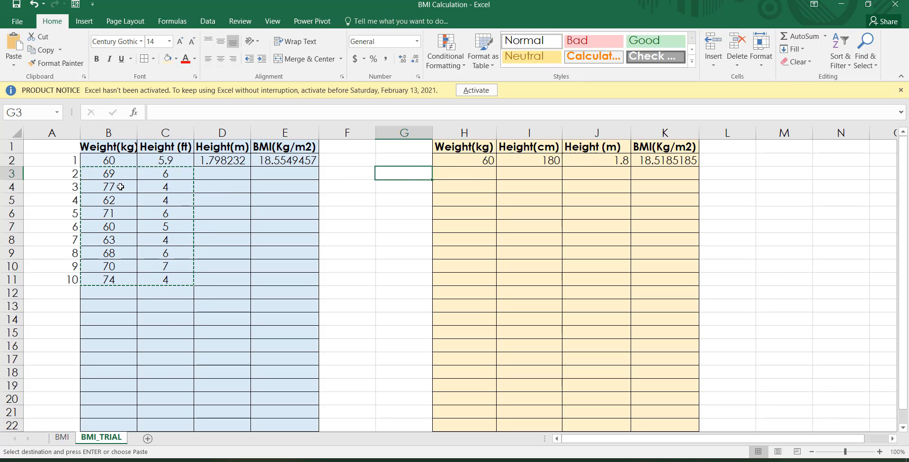
pyautogui.press('Right')
pyautogui.press('Return')
# Step: Replace the random formulas in B3:C11 of the blue table with their fixed values
pyautogui.press('Left')
pyautogui.press('Left')
pyautogui.press('Left')
pyautogui.press('Left')
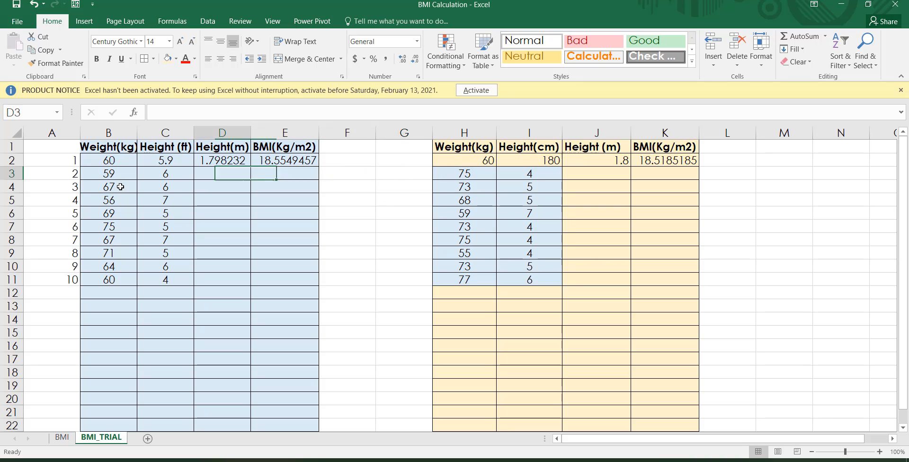
pyautogui.press('Left')
pyautogui.press('Left')
pyautogui.hotkey('shift', 'Right')
pyautogui.hotkey('shift', 'Down')
pyautogui.hotkey('shift', 'Down')
pyautogui.hotkey('shift', 'Down')
pyautogui.hotkey('shift', 'Down')
pyautogui.hotkey('shift', 'Down')
pyautogui.hotkey('shift', 'Down')
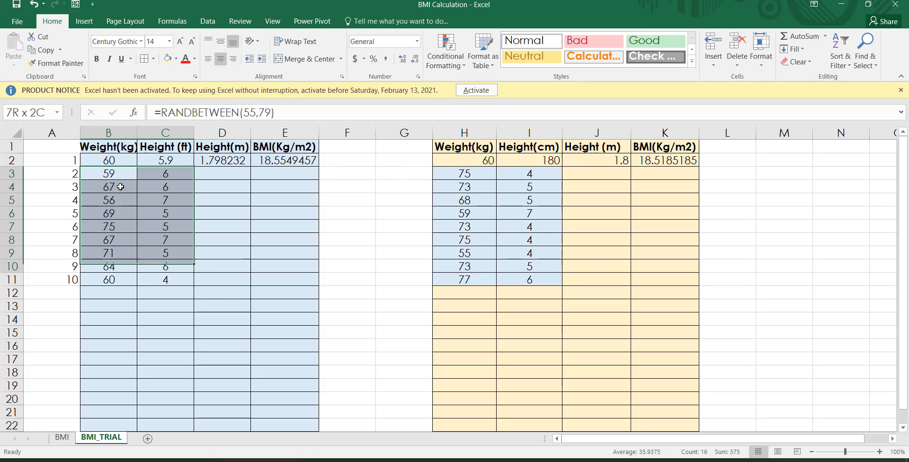
pyautogui.hotkey('shift', 'Down')
pyautogui.hotkey('shift', 'Down')
pyautogui.hotkey('ctrl', 'c')
pyautogui.press('Up')
pyautogui.press('Down')
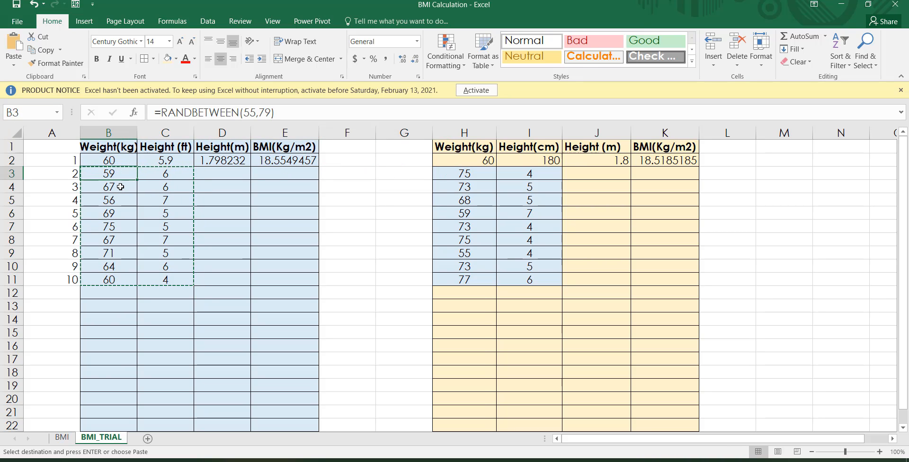
pyautogui.rightClick(110, 174)
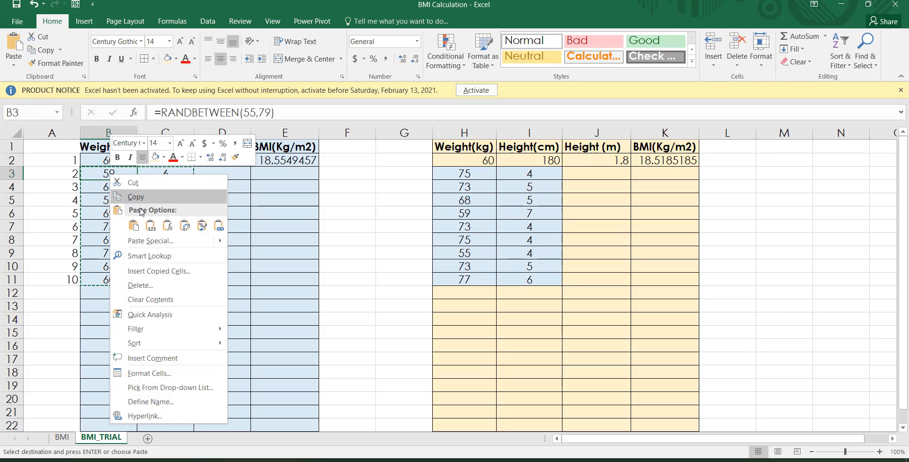
pyautogui.click(150, 226)
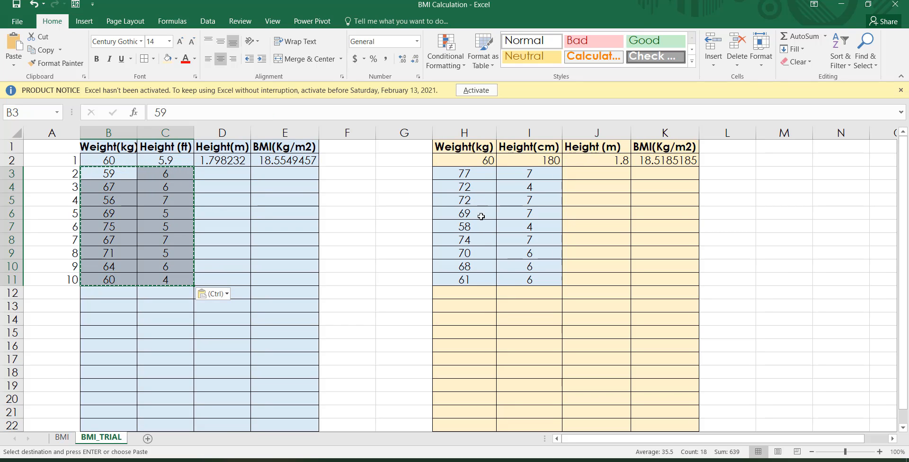
pyautogui.click(409, 225)
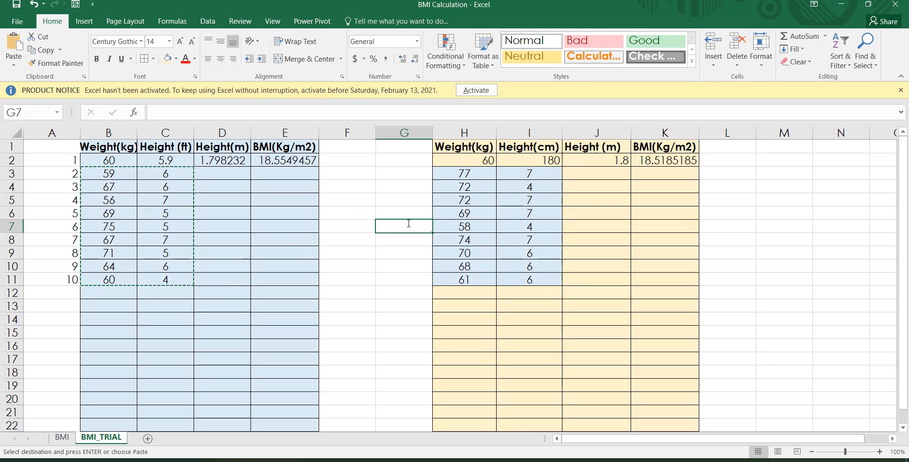
pyautogui.doubleClick(409, 223)
# Step: Replace the random formulas in H3:I11 of the yellow table with their fixed values
pyautogui.click(447, 176)
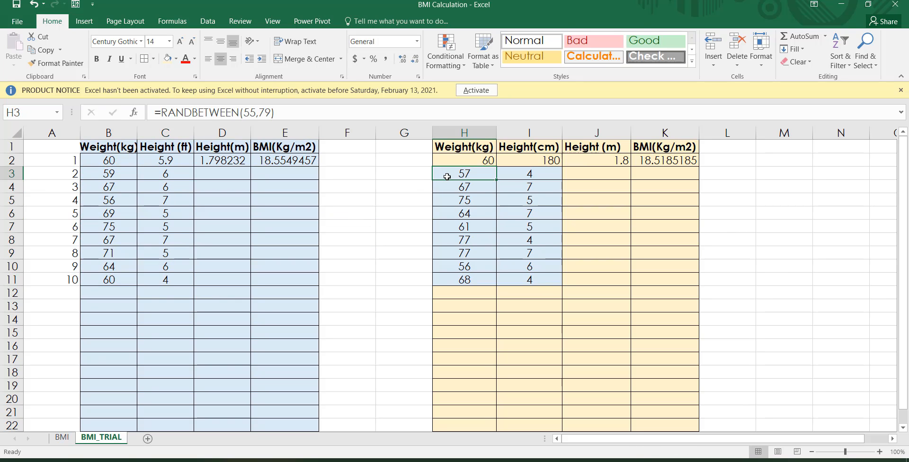
pyautogui.hotkey('shift', 'Right')
pyautogui.hotkey('shift', 'Down')
pyautogui.hotkey('shift', 'Down')
pyautogui.hotkey('shift', 'Down')
pyautogui.hotkey('shift', 'Down')
pyautogui.hotkey('shift', 'Down')
pyautogui.hotkey('shift', 'Down')
pyautogui.hotkey('shift', 'Down')
pyautogui.hotkey('shift', 'Down')
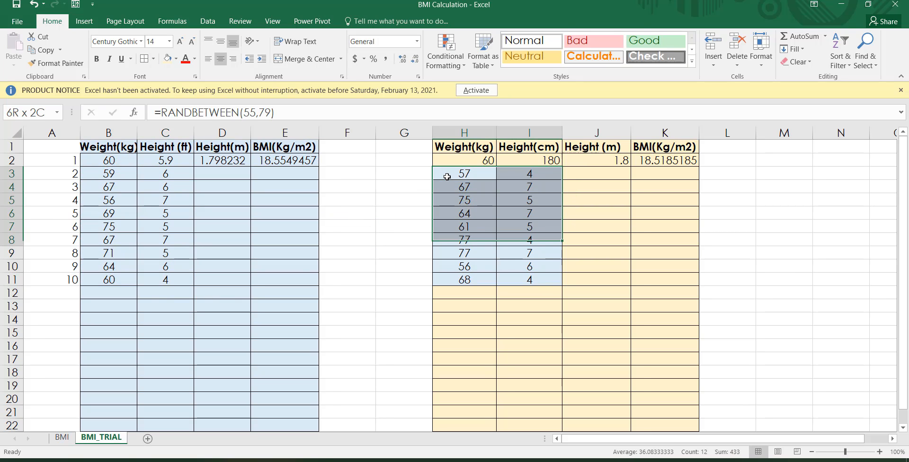
pyautogui.hotkey('ctrl', 'c')
pyautogui.rightClick(447, 176)
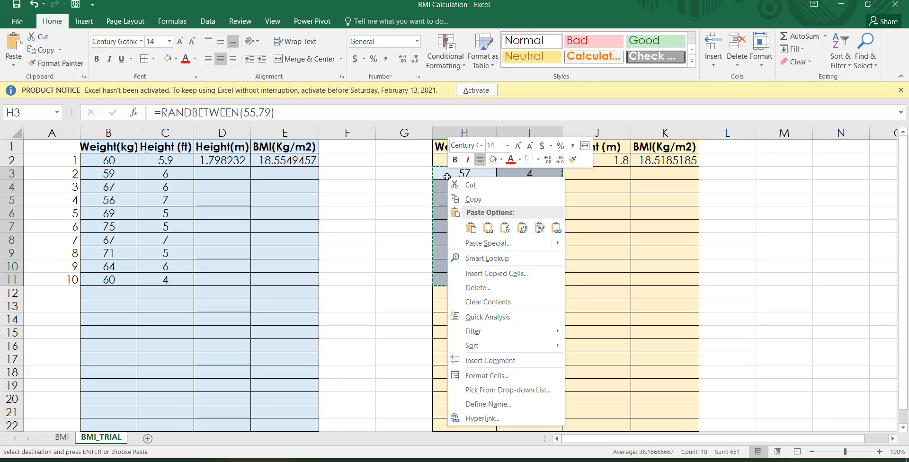
pyautogui.click(489, 228)
pyautogui.click(410, 253)
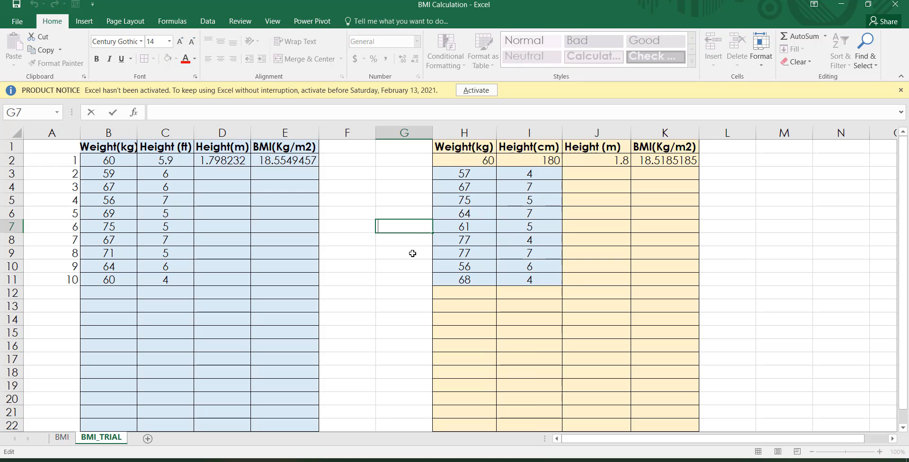
# Step: Apply the yellow cell formatting of H13 to H3:I11 with Format Painter
pyautogui.rightClick(454, 303)
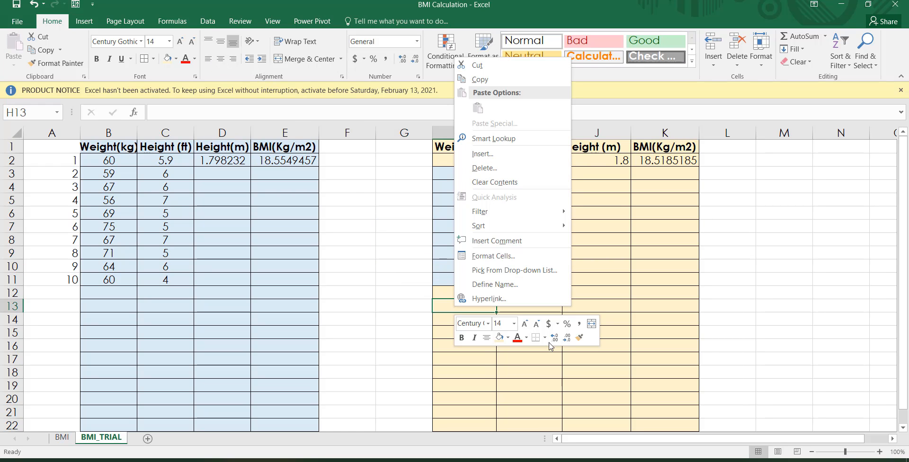
pyautogui.click(579, 338)
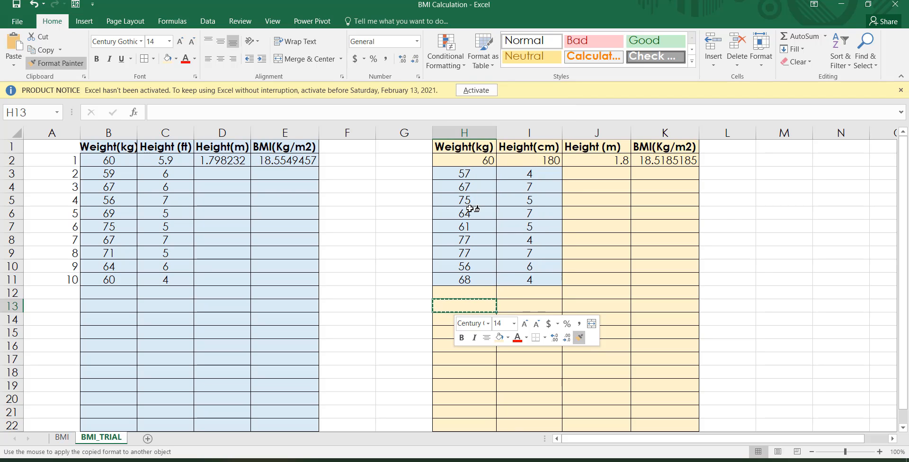
pyautogui.moveTo(464, 176)
pyautogui.mouseDown()
pyautogui.moveTo(535, 266)
pyautogui.moveTo(534, 282)
pyautogui.mouseUp()
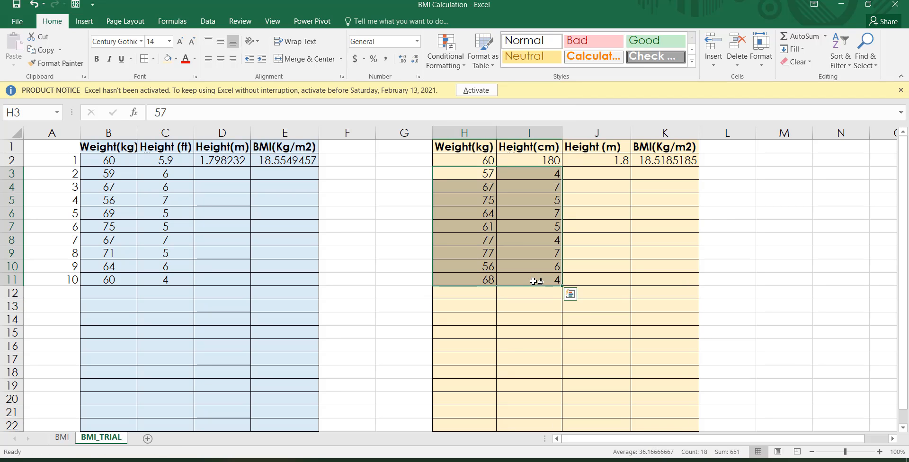
pyautogui.click(410, 224)
pyautogui.click(475, 214)
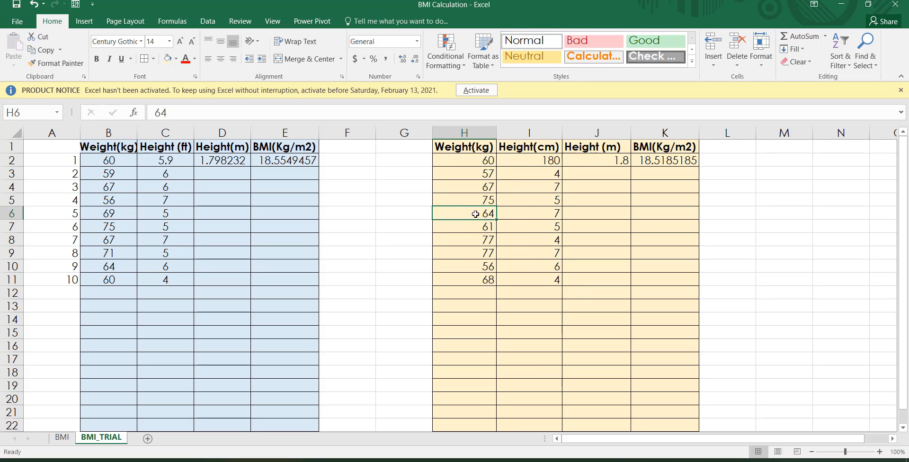
# Step: Check the height conversion formula in D2 and the weight and height entries in the rows below it
pyautogui.click(222, 162)
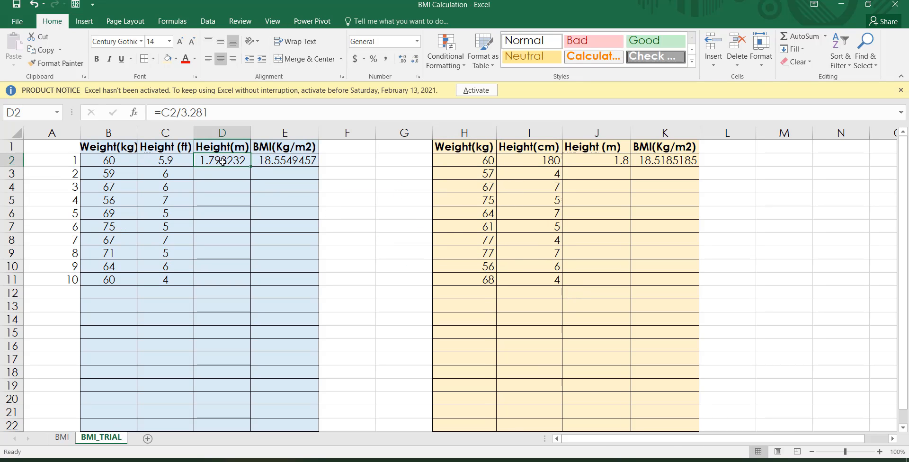
pyautogui.press('Left')
pyautogui.press('Down')
pyautogui.press('Left')
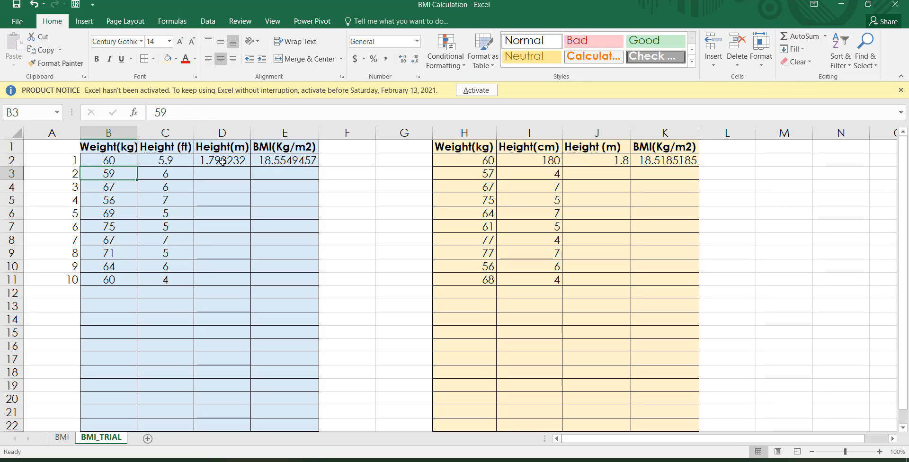
pyautogui.press('Right')
pyautogui.press('Left')
pyautogui.press('Down')
pyautogui.press('Down')
pyautogui.press('Right')
pyautogui.press('Right')
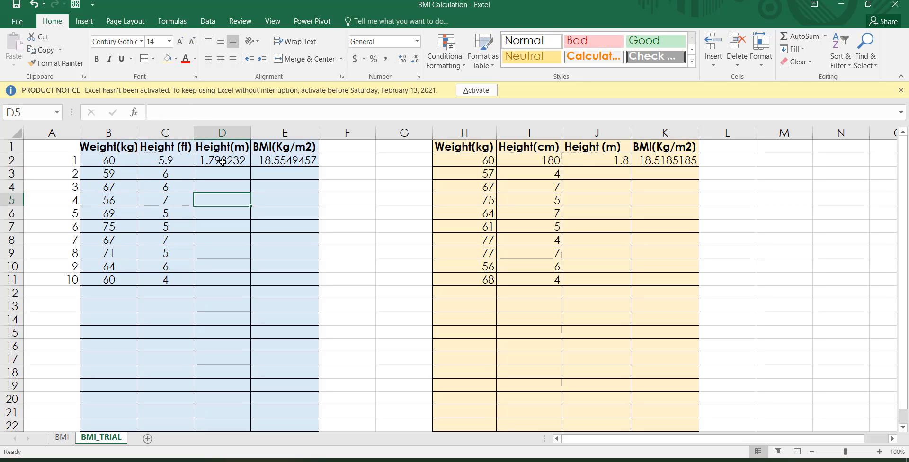
# Step: Copy the height conversion and BMI formulas from D2:E2 down through row 11 of the blue table
pyautogui.press('Up')
pyautogui.press('Up')
pyautogui.press('Up')
pyautogui.hotkey('shift', 'Right')
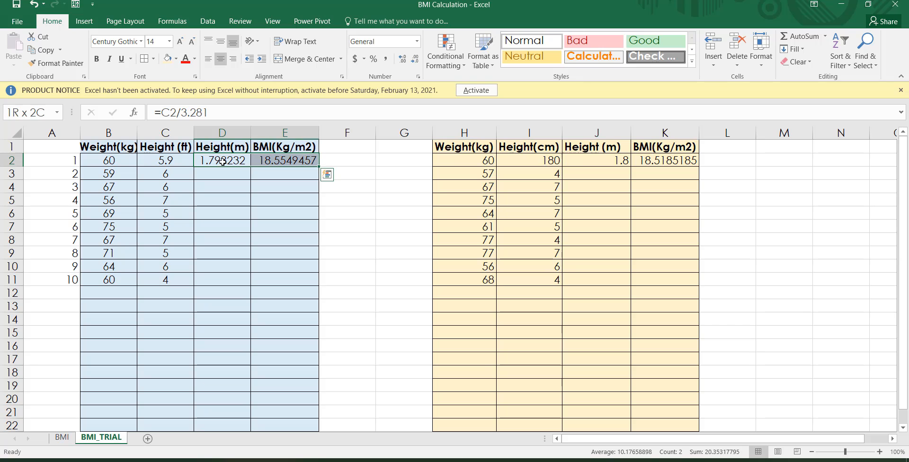
pyautogui.hotkey('ctrl', 'c')
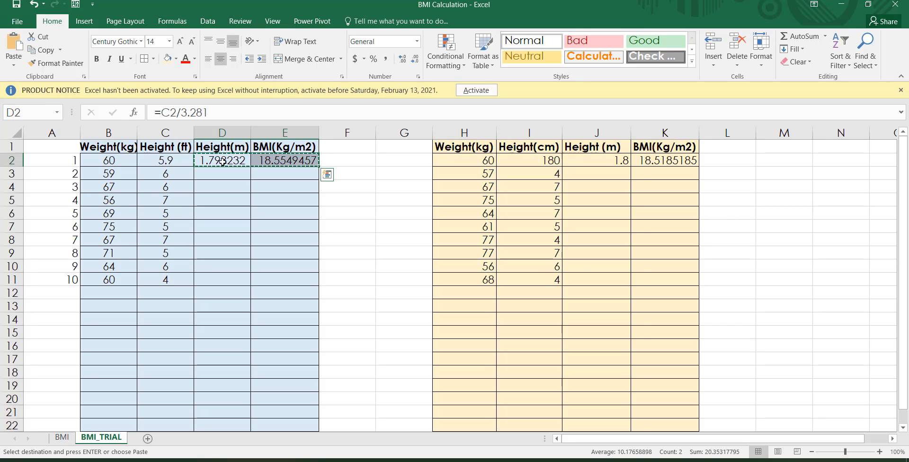
pyautogui.press('Down')
pyautogui.hotkey('shift', 'Down')
pyautogui.hotkey('shift', 'Down')
pyautogui.hotkey('shift', 'Down')
pyautogui.hotkey('shift', 'Down')
pyautogui.hotkey('shift', 'Down')
pyautogui.hotkey('shift', 'Down')
pyautogui.hotkey('shift', 'Down')
pyautogui.hotkey('shift', 'Down')
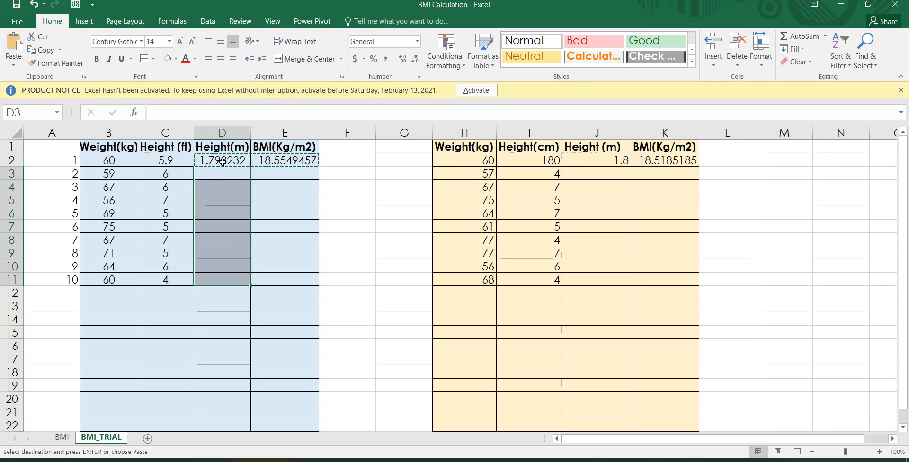
pyautogui.press('Return')
pyautogui.press('Down')
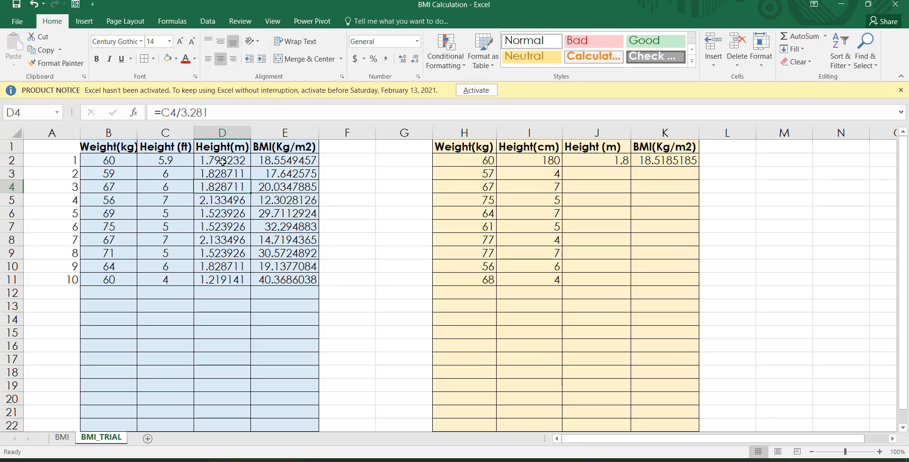
# Step: Compare the heights in feet with their converted metre values in rows 3 to 6 of the blue table
pyautogui.click(166, 178)
pyautogui.click(166, 195)
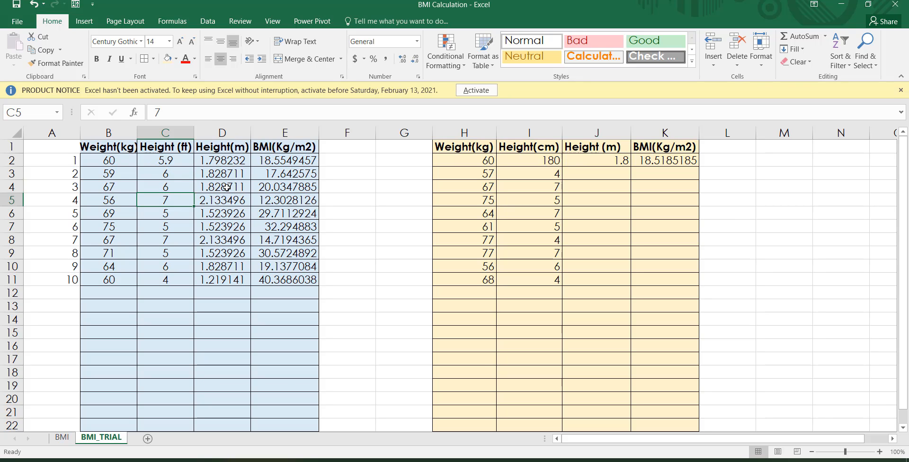
pyautogui.click(228, 188)
pyautogui.press('Left')
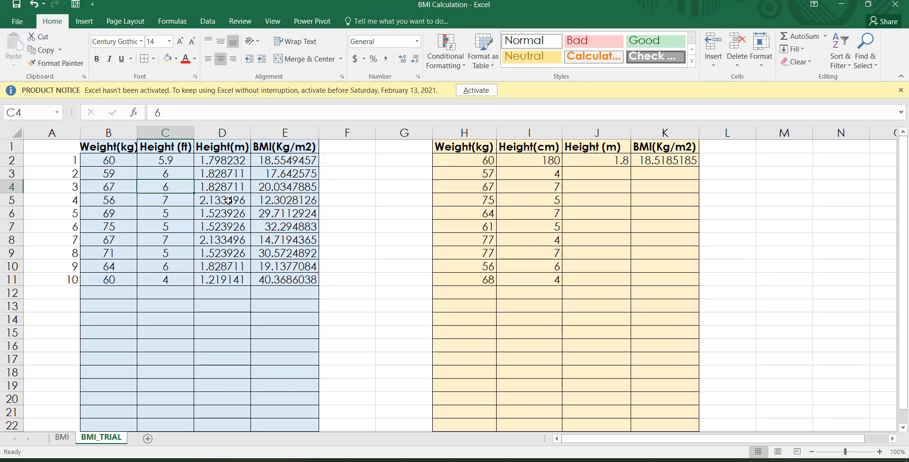
pyautogui.click(229, 201)
pyautogui.click(190, 210)
pyautogui.click(210, 217)
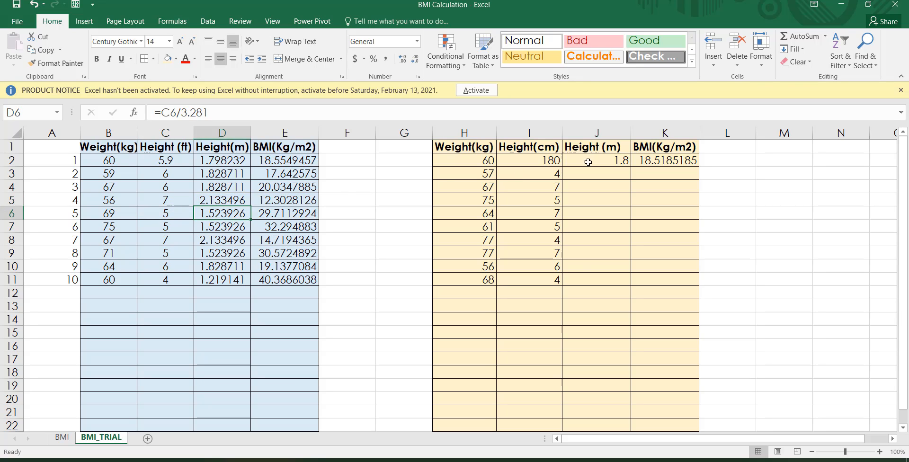
# Step: Enter =RANDBETWEEN(160,200) in I3 as the yellow table's random height in centimetres
pyautogui.click(617, 161)
pyautogui.press('Left')
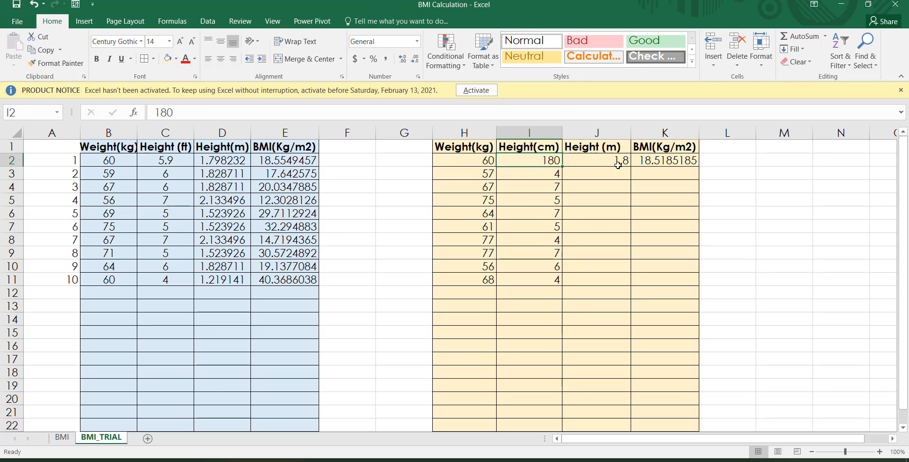
pyautogui.press('Down')
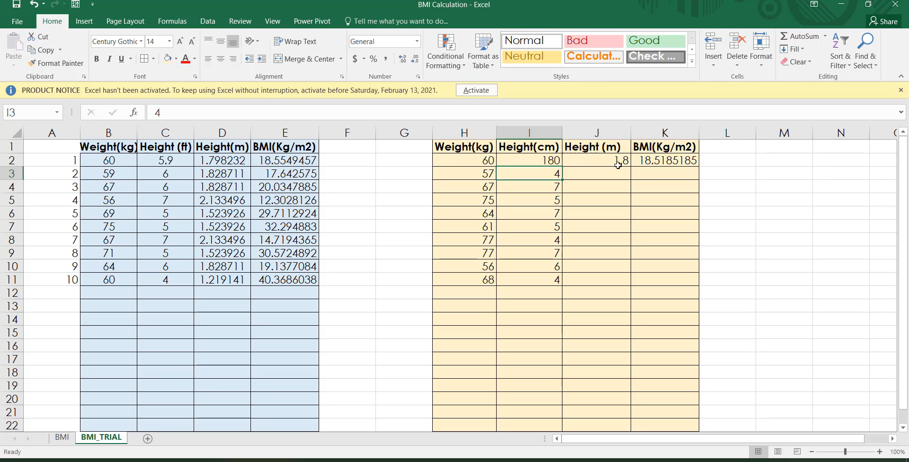
pyautogui.write('=ra')
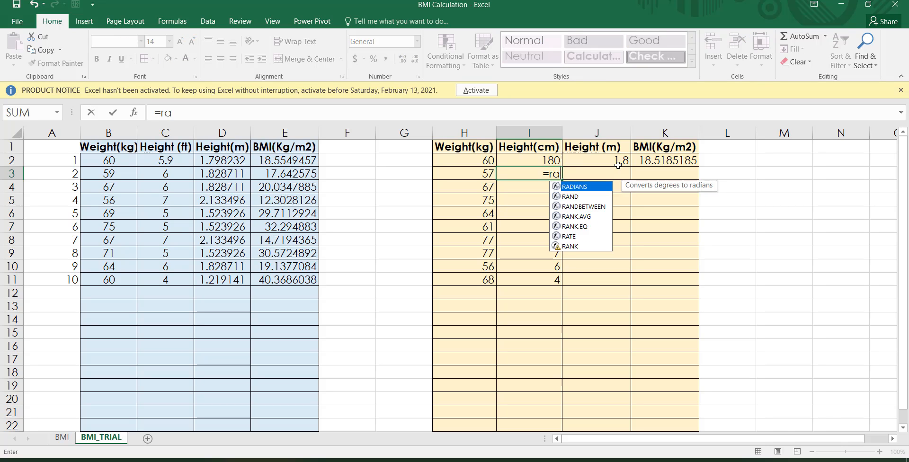
pyautogui.press('Down')
pyautogui.press('Down')
pyautogui.press('Tab')
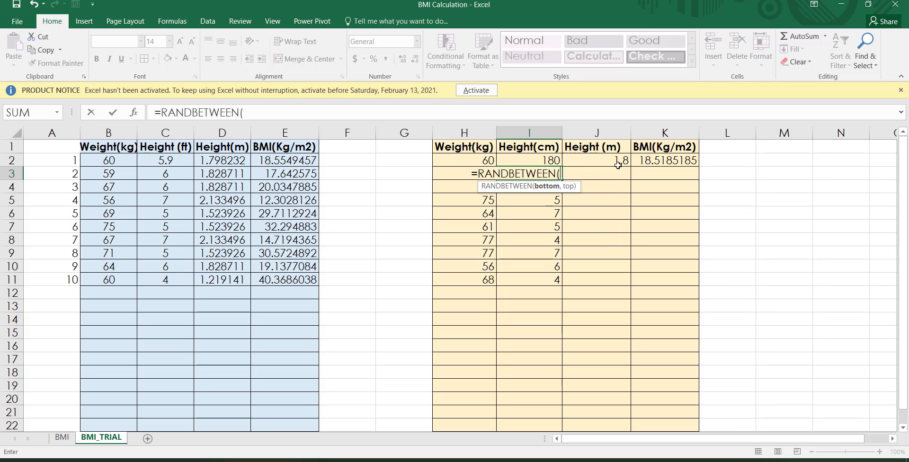
pyautogui.write('160')
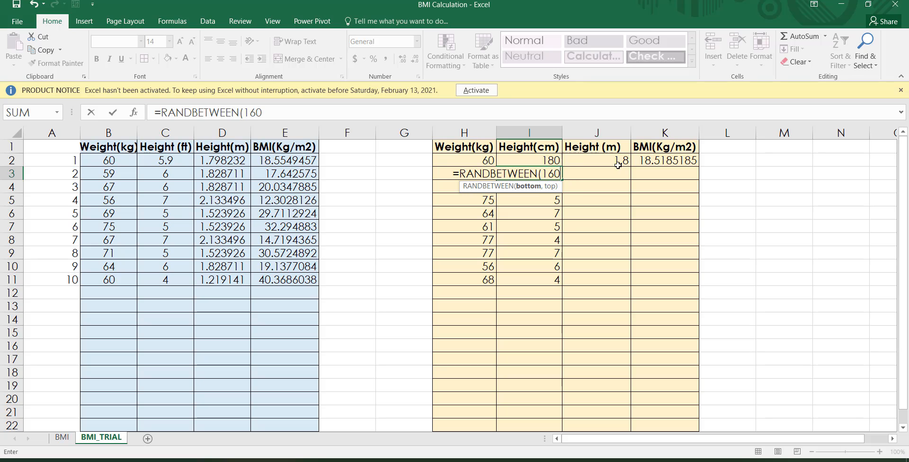
pyautogui.write(',')
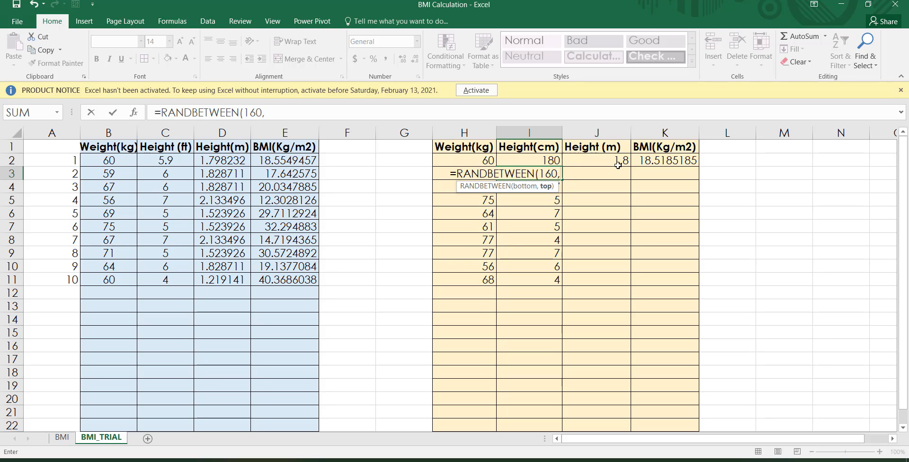
pyautogui.write('200')
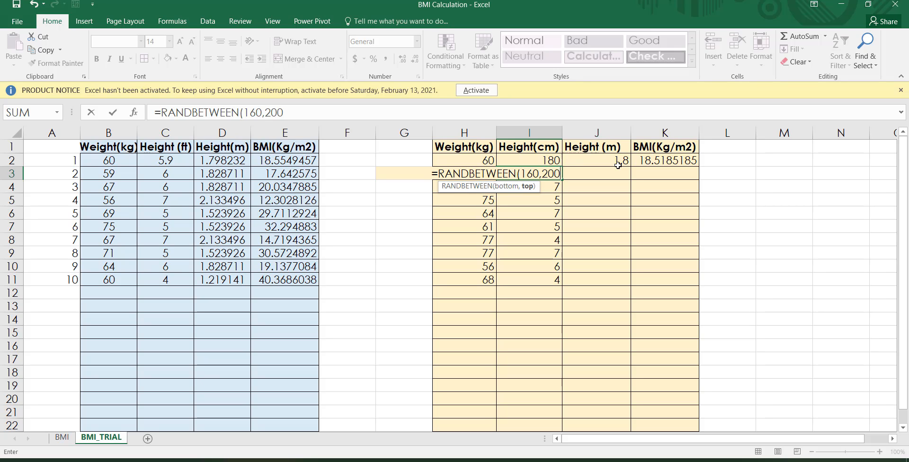
pyautogui.write(')')
pyautogui.hotkey('ctrl', 'Return')
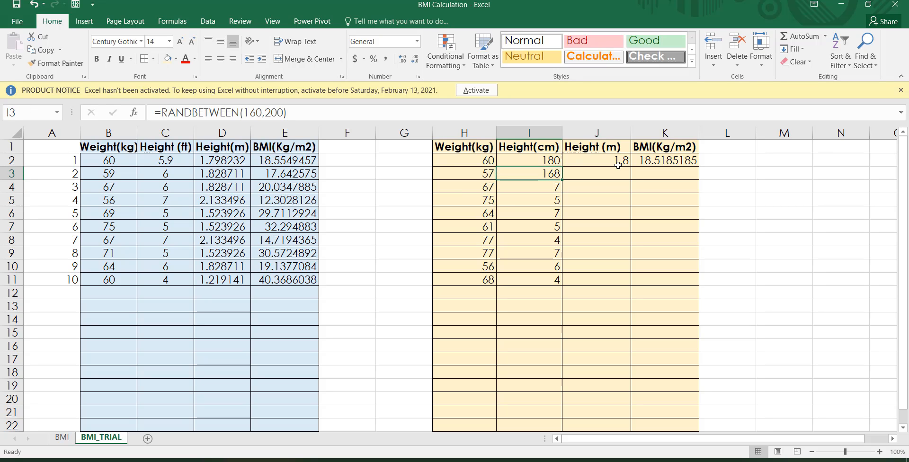
# Step: Copy the random centimetre height formula from I3 into I4:I11
pyautogui.hotkey('ctrl', 'c')
pyautogui.press('Down')
pyautogui.hotkey('shift', 'Down')
pyautogui.hotkey('shift', 'Down')
pyautogui.hotkey('shift', 'Down')
pyautogui.hotkey('shift', 'Down')
pyautogui.hotkey('shift', 'Down')
pyautogui.hotkey('shift', 'Down')
pyautogui.hotkey('shift', 'Down')
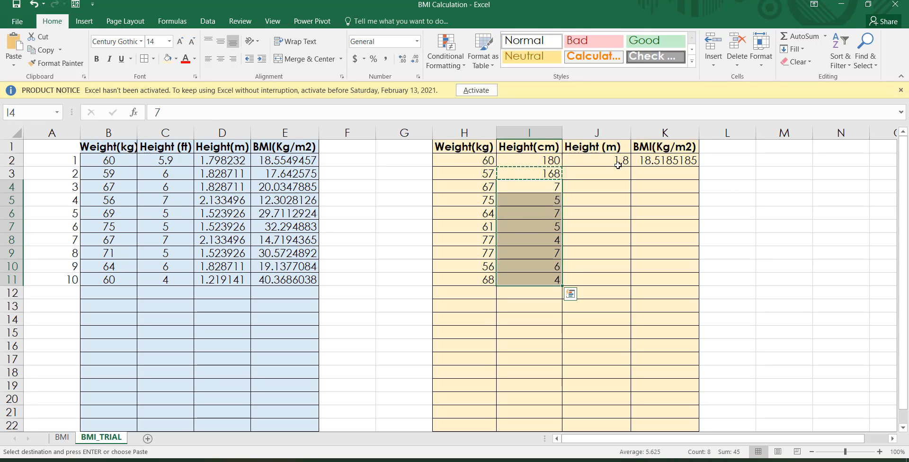
pyautogui.press('Return')
pyautogui.press('Up')
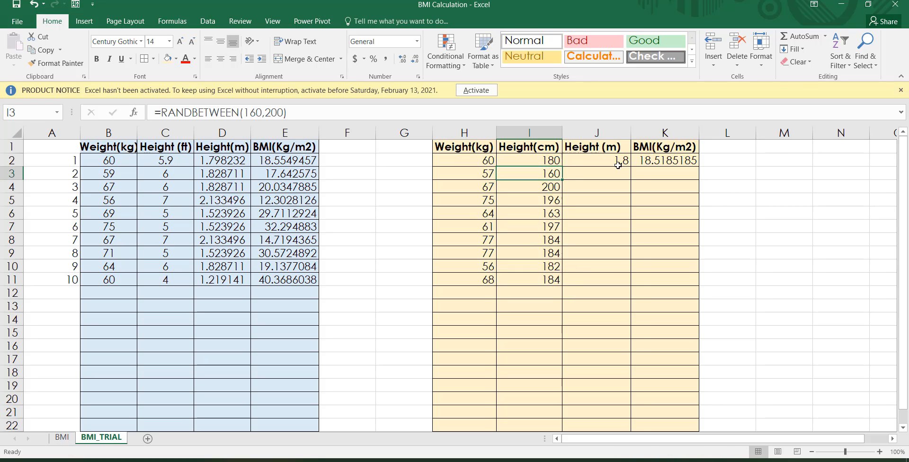
# Step: Center the contents of the Weight(kg) and Height(cm) columns H and I
pyautogui.click(488, 133)
pyautogui.moveTo(488, 133); pyautogui.dragTo(528, 133)
pyautogui.click(221, 59)
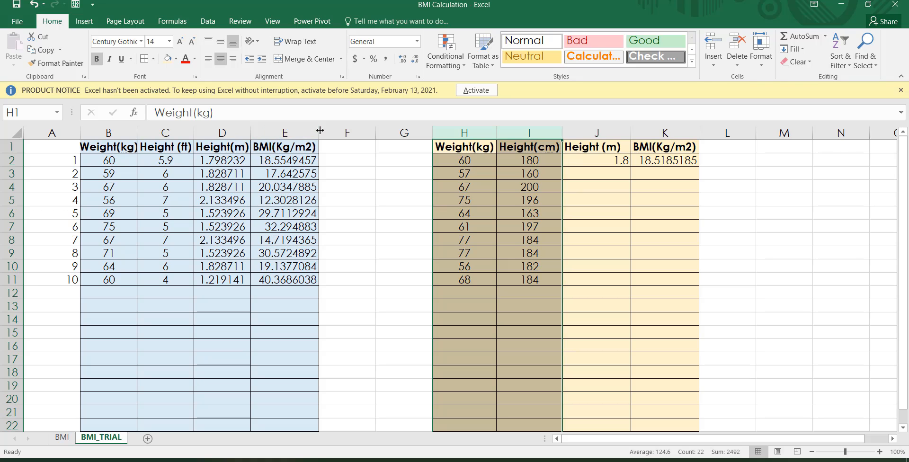
# Step: Check whether the Height(cm) entries in column I, including I6 and I2, are formulas or fixed values
pyautogui.press('Down')
pyautogui.press('Right')
pyautogui.press('Down')
pyautogui.press('Down')
pyautogui.press('Down')
pyautogui.press('Down')
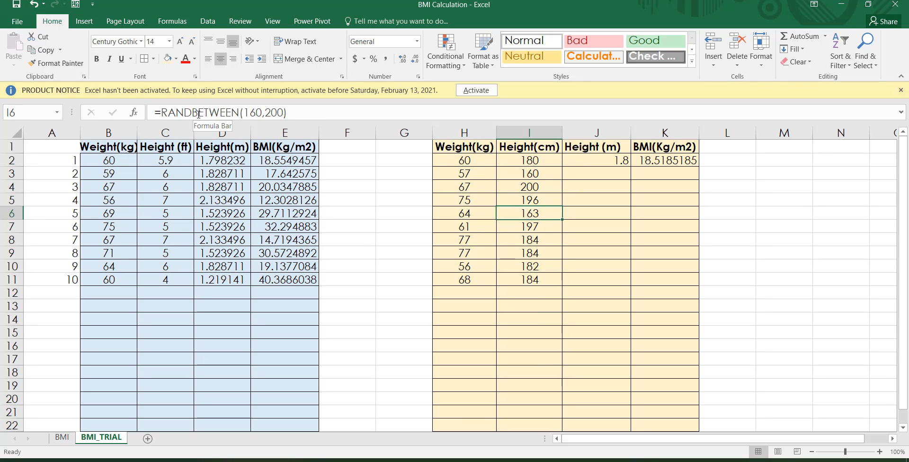
pyautogui.click(527, 164)
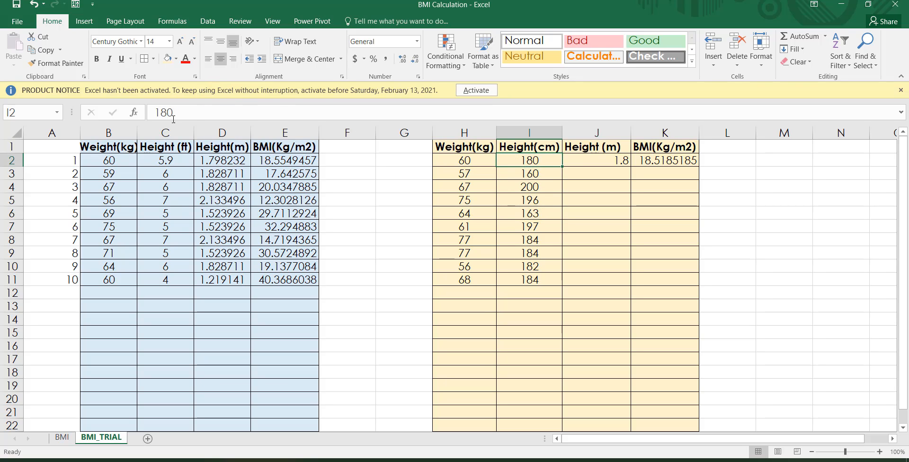
# Step: Replace the random height formulas in I3:I11 with their fixed values
pyautogui.click(534, 173)
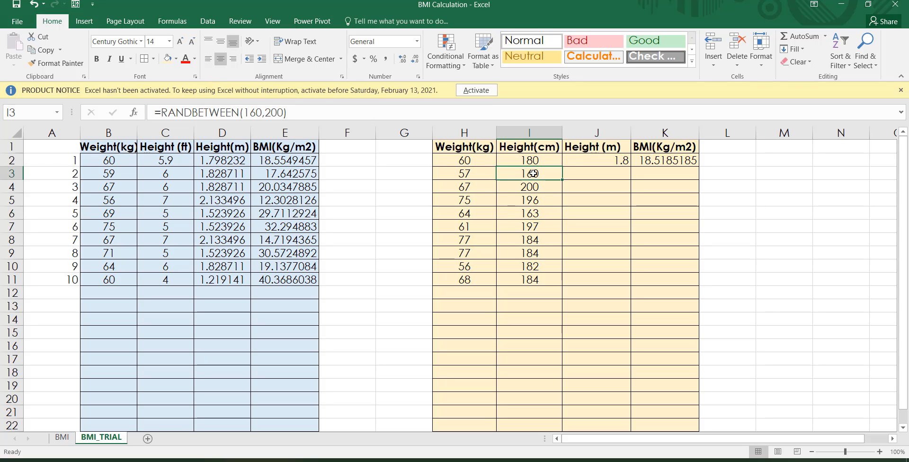
pyautogui.hotkey('ctrl', 'shift', 'Down')
pyautogui.hotkey('ctrl', 'c')
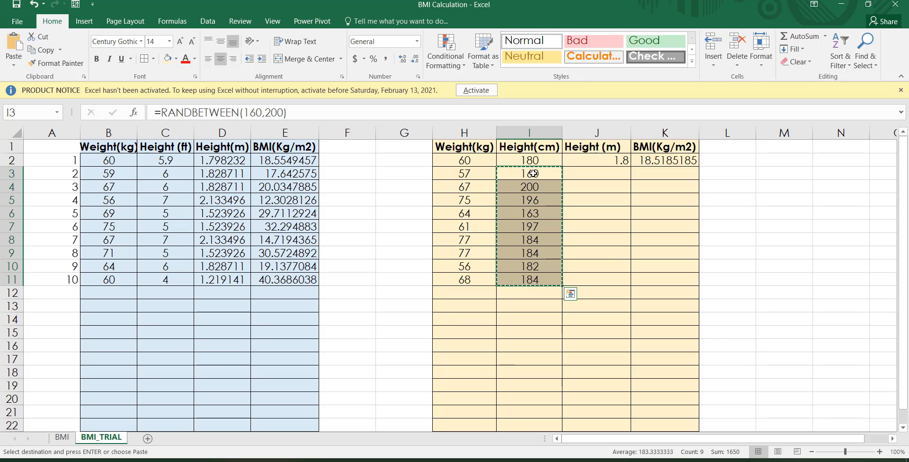
pyautogui.rightClick(533, 173)
pyautogui.click(600, 225)
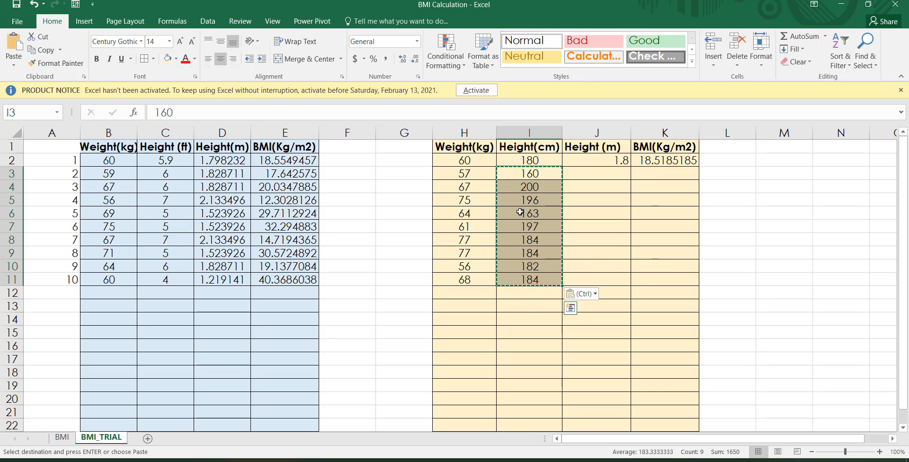
pyautogui.doubleClick(387, 226)
pyautogui.click(387, 242)
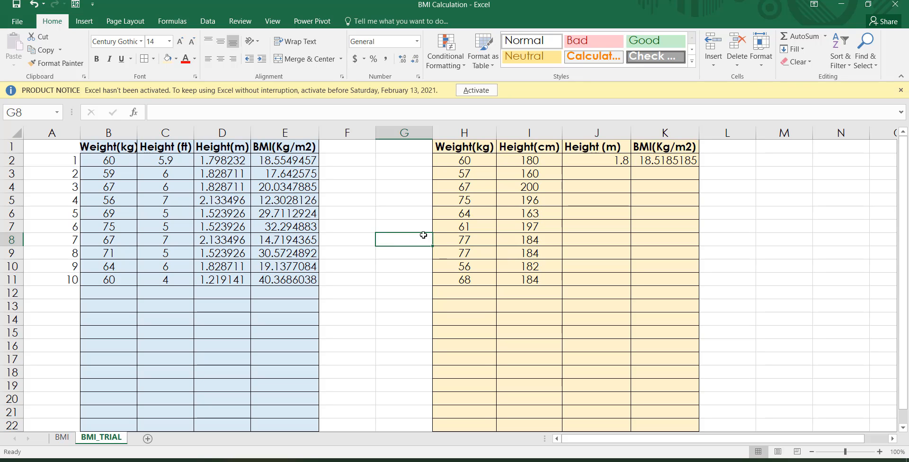
# Step: Copy the centimetre-to-metre conversion formula from J2 into J3:J11 of the yellow table
pyautogui.click(601, 170)
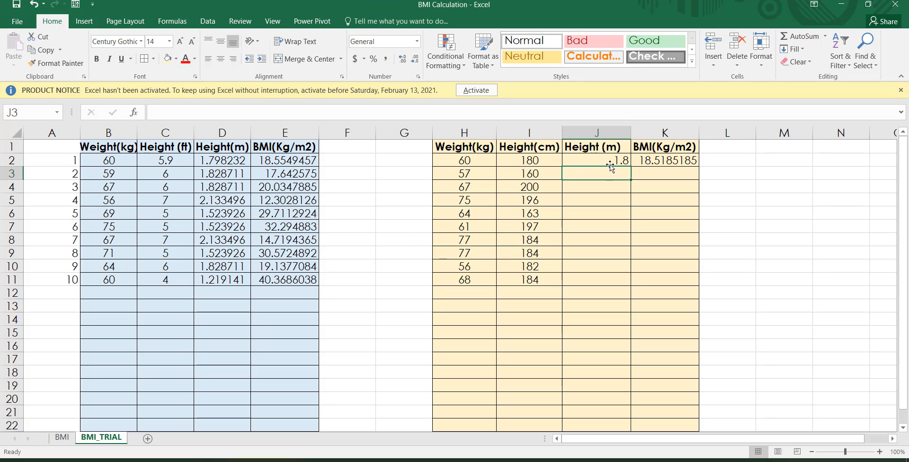
pyautogui.click(612, 163)
pyautogui.hotkey('ctrl', 'c')
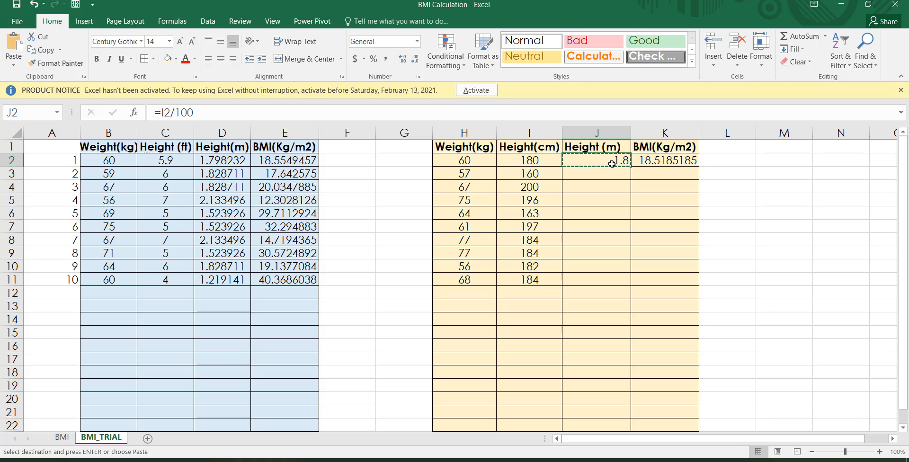
pyautogui.press('Left')
pyautogui.hotkey('ctrl', 'Down')
pyautogui.press('Right')
pyautogui.press('Return')
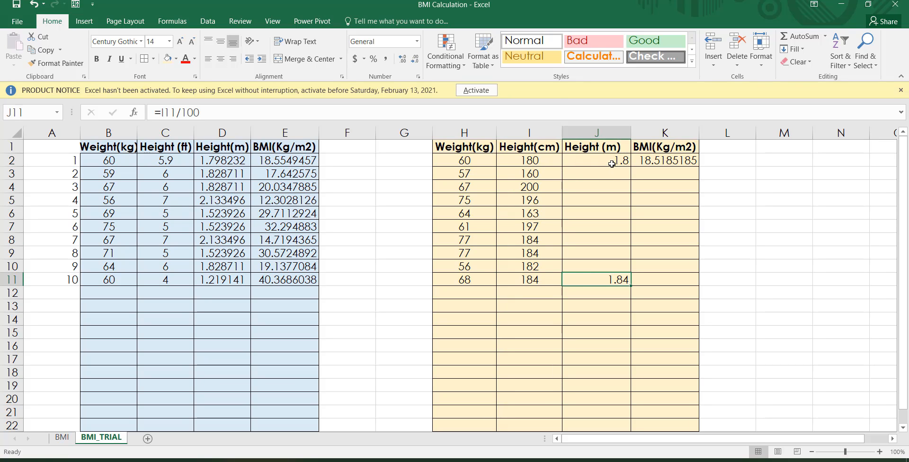
pyautogui.hotkey('ctrl', 'c')
pyautogui.press('Up')
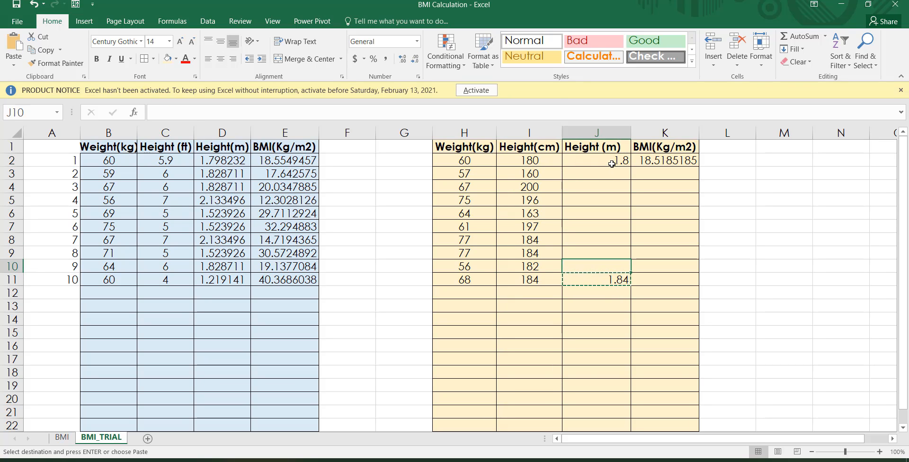
pyautogui.hotkey('ctrl', 'shift', 'Up')
pyautogui.hotkey('shift', 'Down')
pyautogui.press('Return')
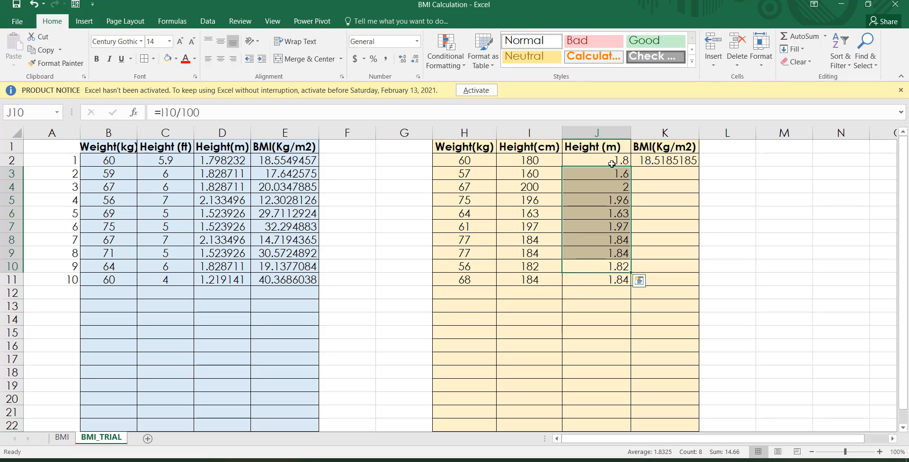
# Step: Center the contents of the yellow table's Height (m) column J
pyautogui.click(603, 141)
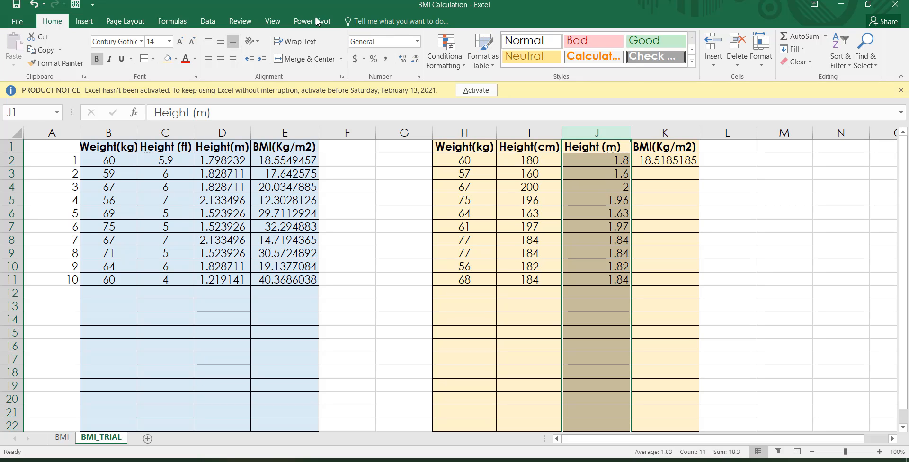
pyautogui.click(221, 61)
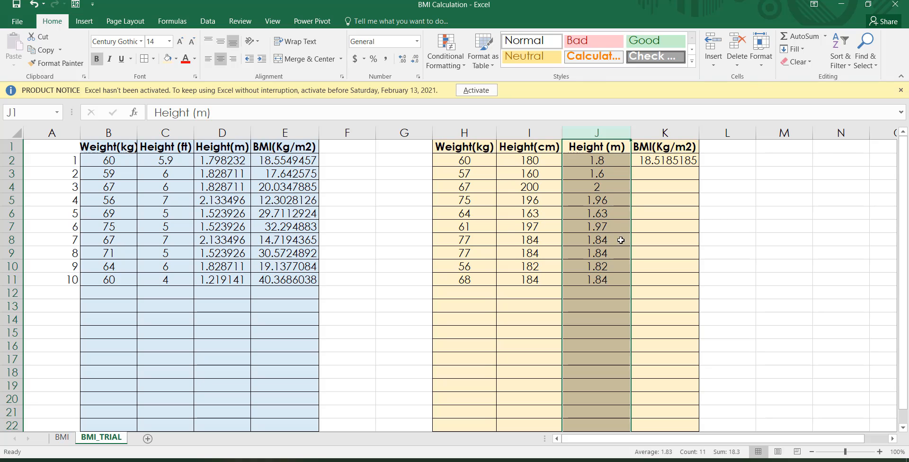
pyautogui.click(616, 239)
# Step: Copy the BMI formula from K2 into K3:K11 of the yellow table
pyautogui.click(656, 155)
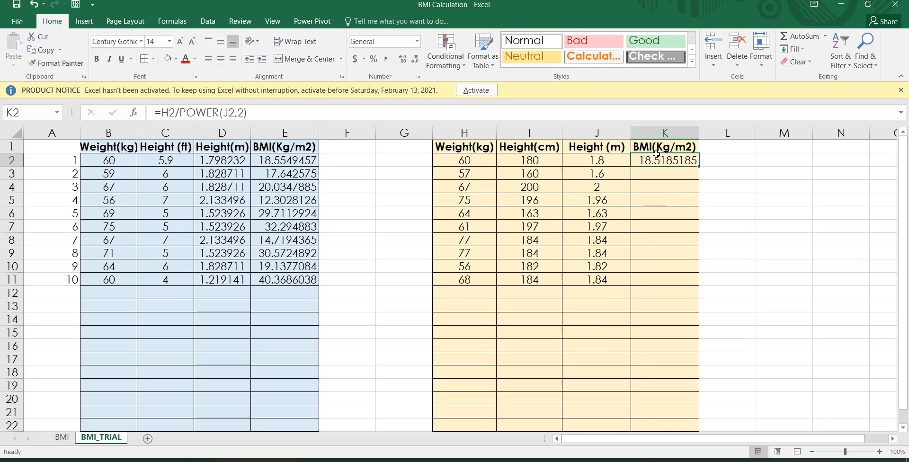
pyautogui.hotkey('ctrl', 'c')
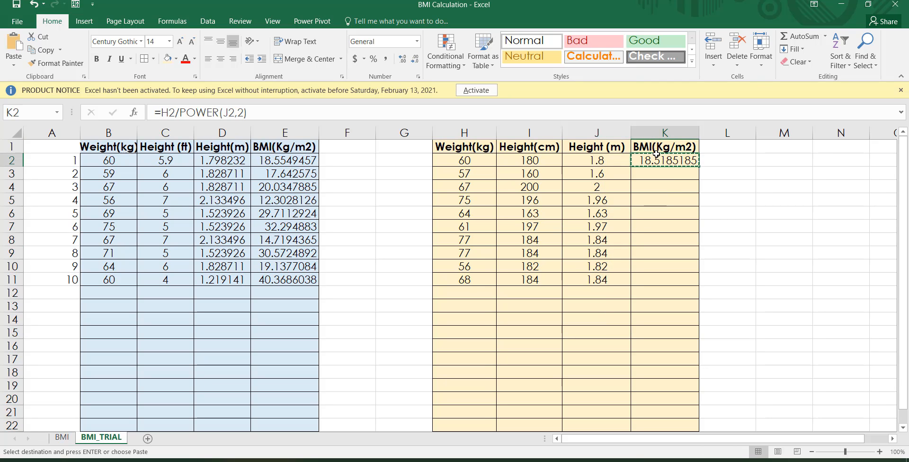
pyautogui.press('Left')
pyautogui.hotkey('ctrl', 'Down')
pyautogui.press('Right')
pyautogui.press('Return')
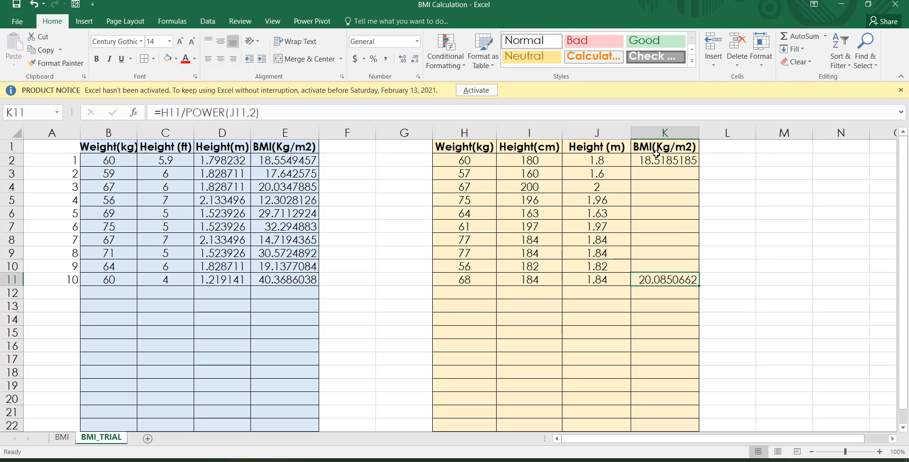
pyautogui.hotkey('ctrl', 'c')
pyautogui.press('Up')
pyautogui.hotkey('ctrl', 'shift', 'Up')
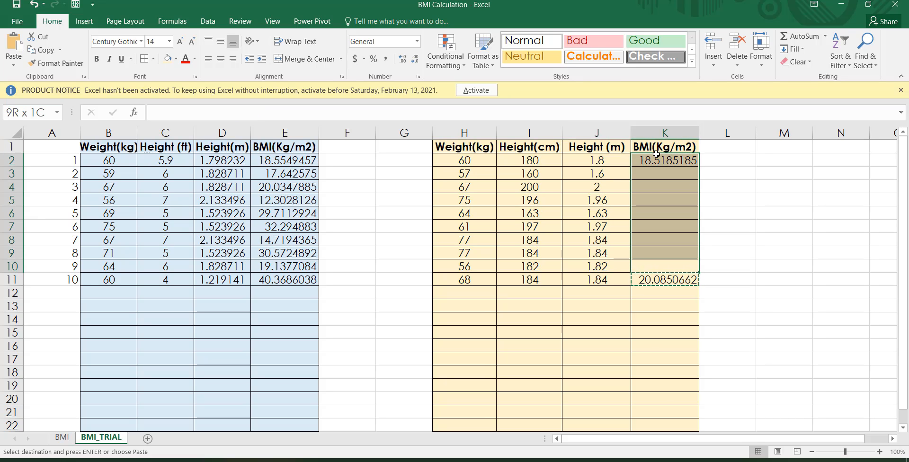
pyautogui.hotkey('shift', 'Down')
pyautogui.press('Return')
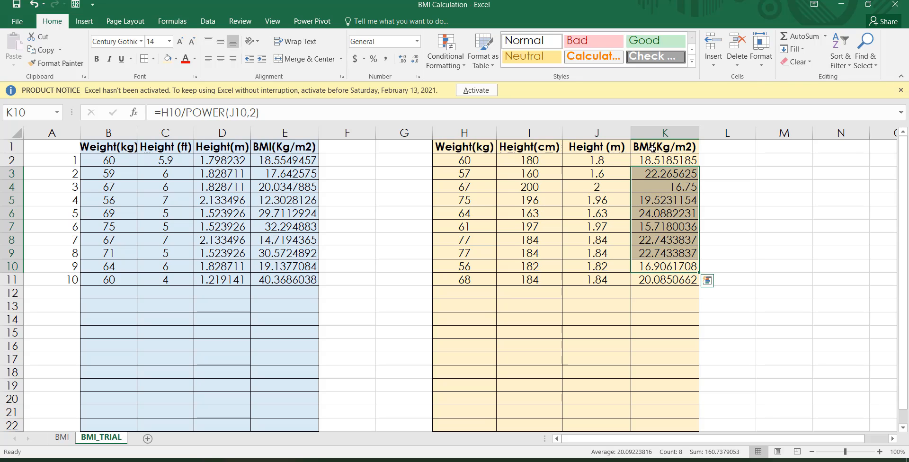
# Step: Compare the Height (ft) column C with the Height(cm) column I, and set the height in C3 to 6.9 ft
pyautogui.click(678, 235)
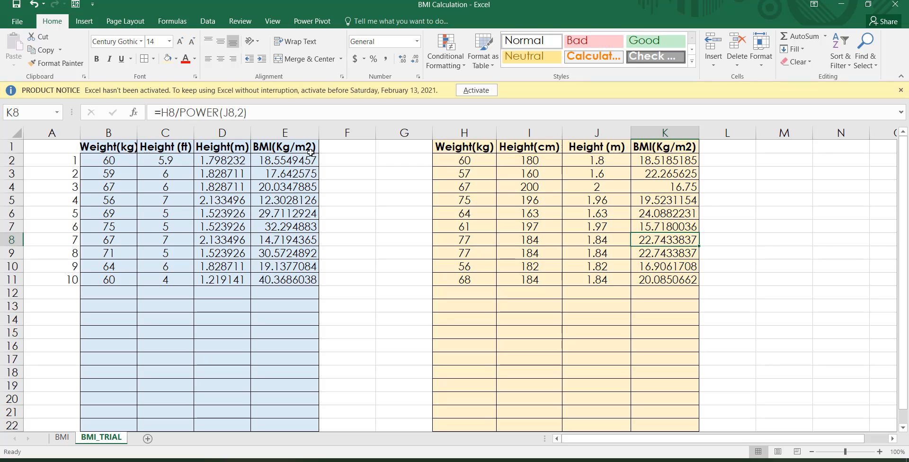
pyautogui.click(540, 133)
pyautogui.click(165, 132)
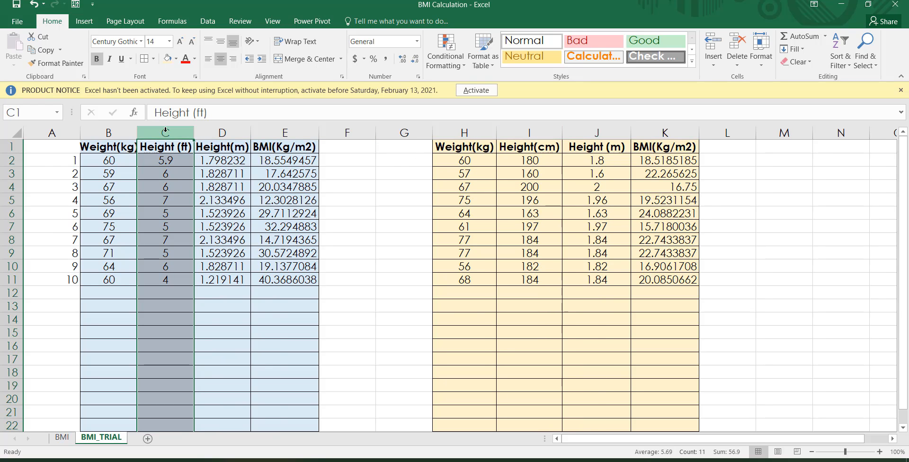
pyautogui.click(549, 134)
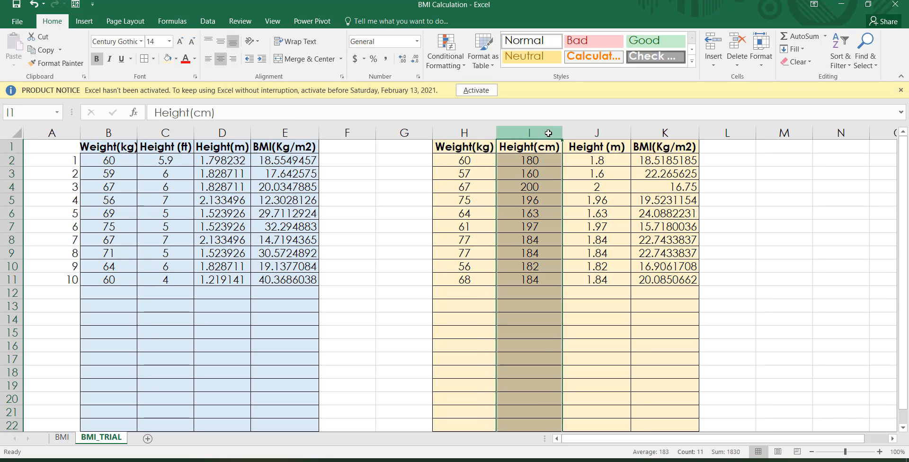
pyautogui.click(175, 136)
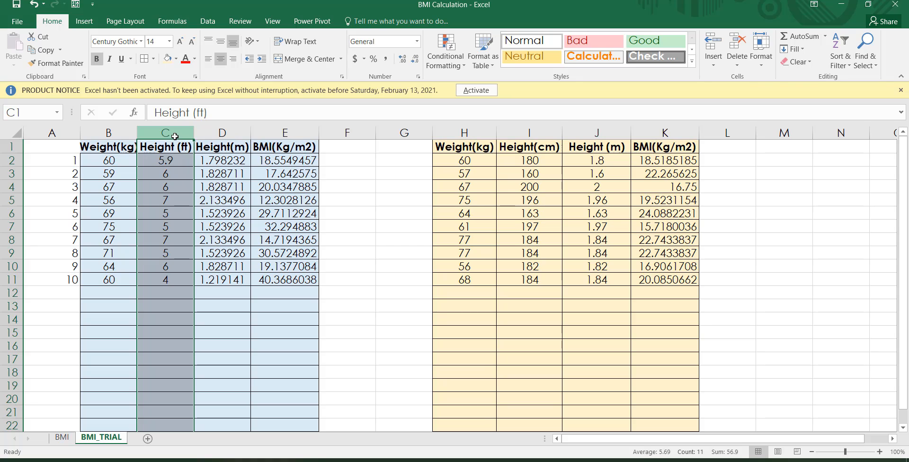
pyautogui.hotkey('ctrl', 'z')
pyautogui.click(129, 242)
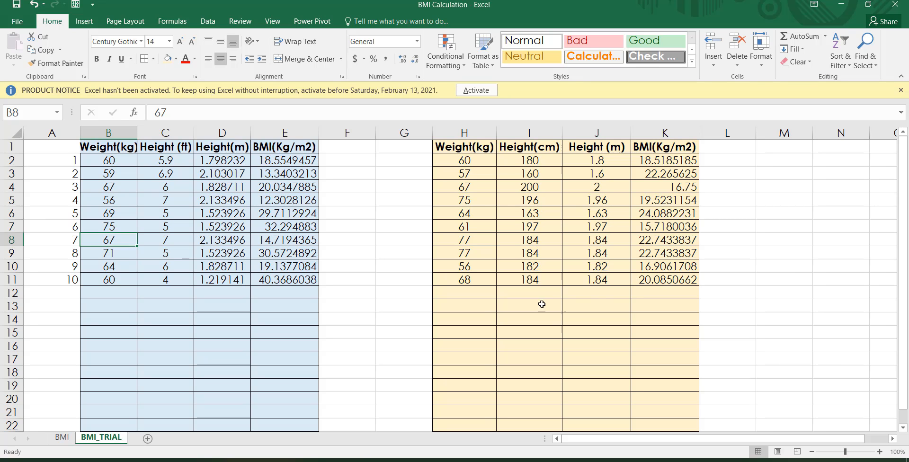
# Step: Switch to the Diabetes Canada BMI calculator in Chrome and compare its 60 kg, 180 cm result with row 2 of the yellow table in Excel
pyautogui.moveTo(374, 460)
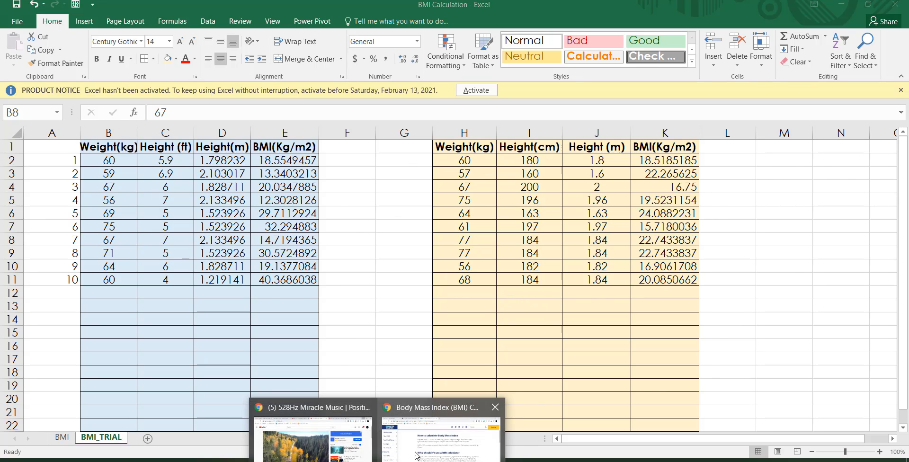
pyautogui.click(417, 455)
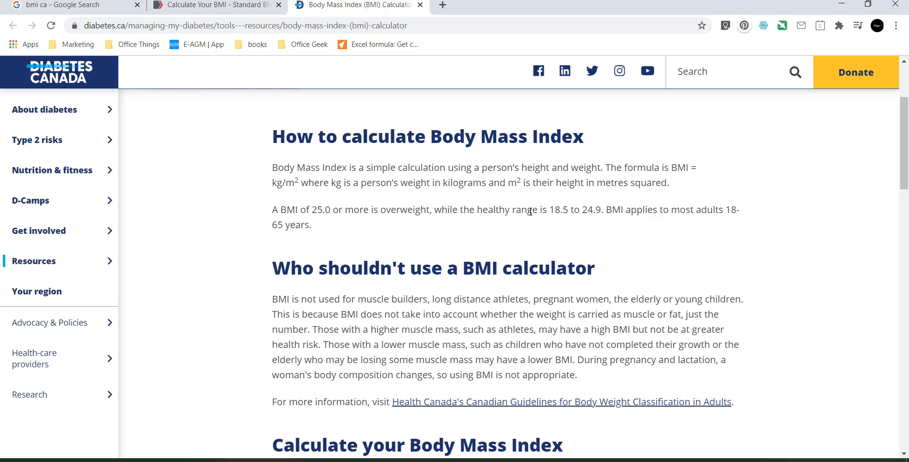
pyautogui.scroll(-8, 473, 189)
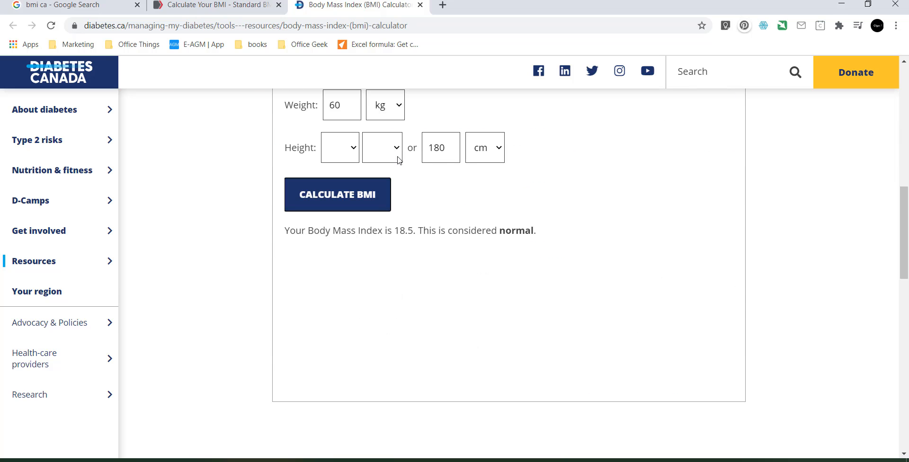
pyautogui.scroll(2, 521, 232)
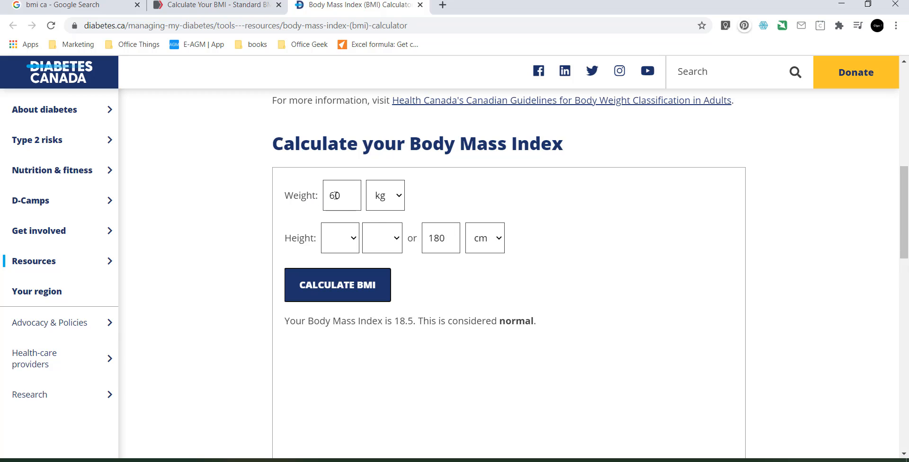
pyautogui.click(668, 461)
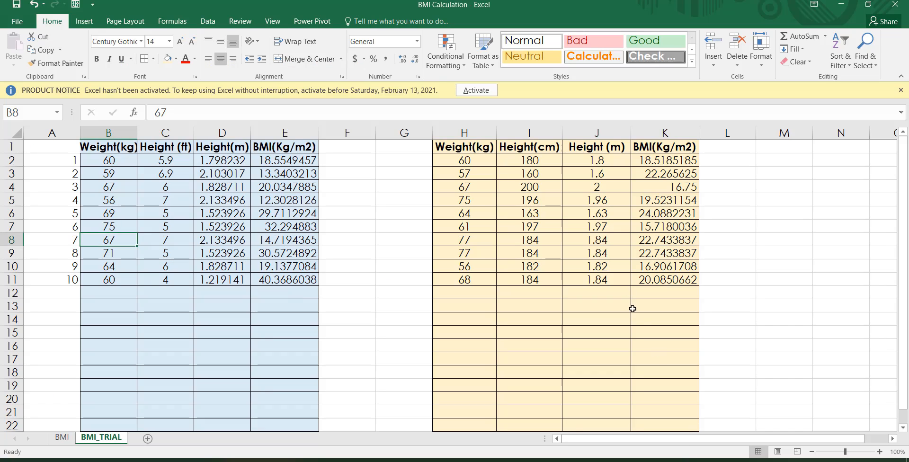
pyautogui.click(465, 158)
pyautogui.click(600, 166)
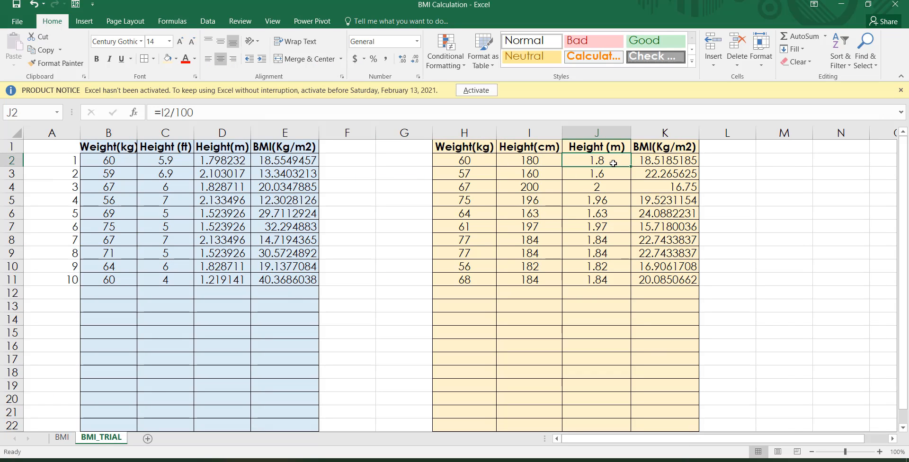
pyautogui.click(648, 160)
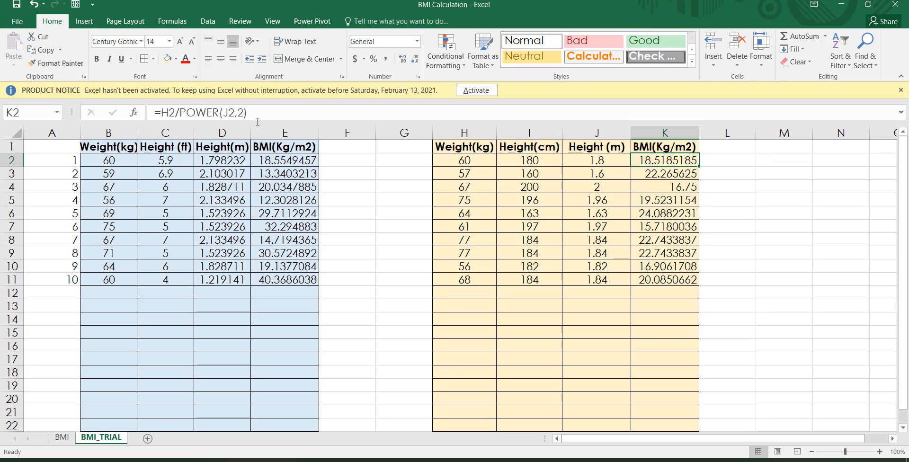
pyautogui.click(647, 230)
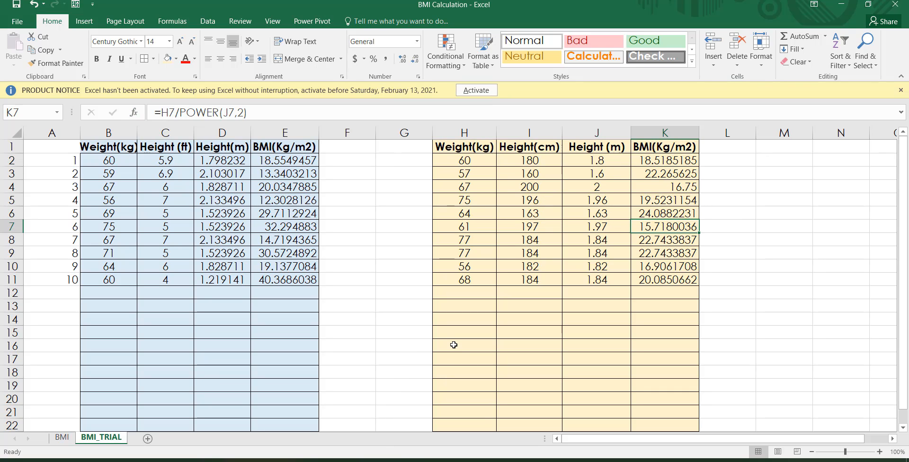
# Step: Look up the healthy and overweight BMI ranges on the Diabetes Canada page in Chrome, and return to the Excel workbook
pyautogui.click(414, 453)
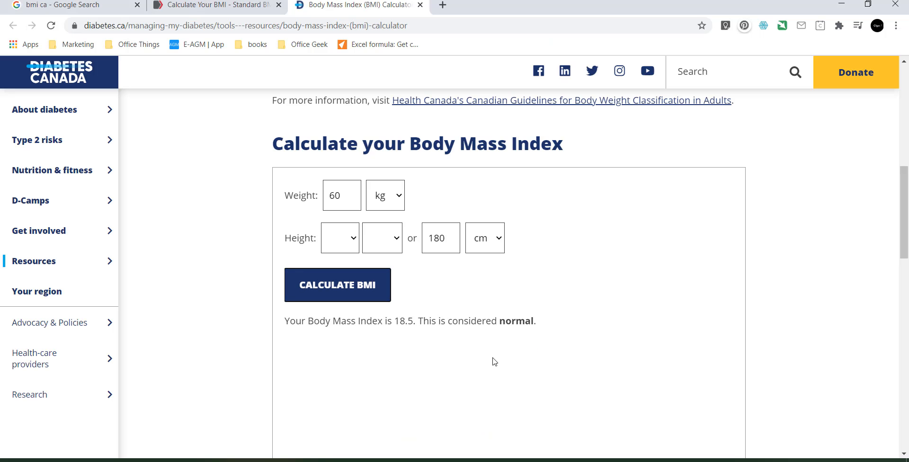
pyautogui.scroll(6, 550, 235)
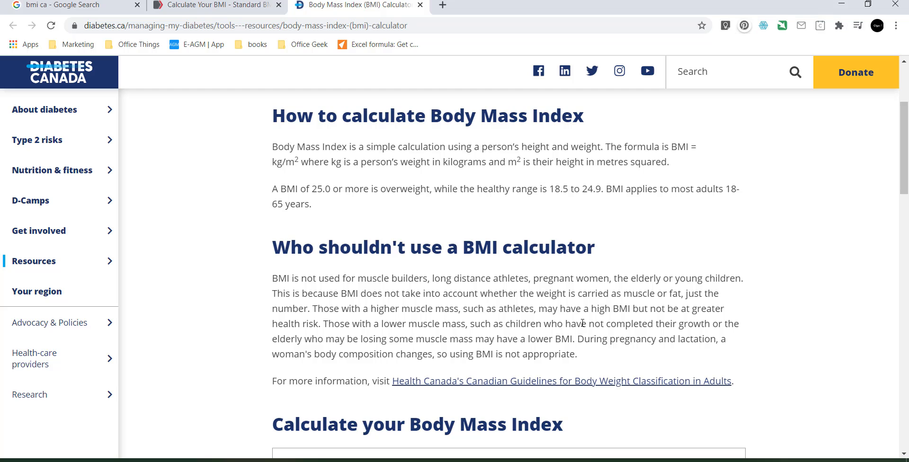
pyautogui.hotkey('alt', 'Tab')
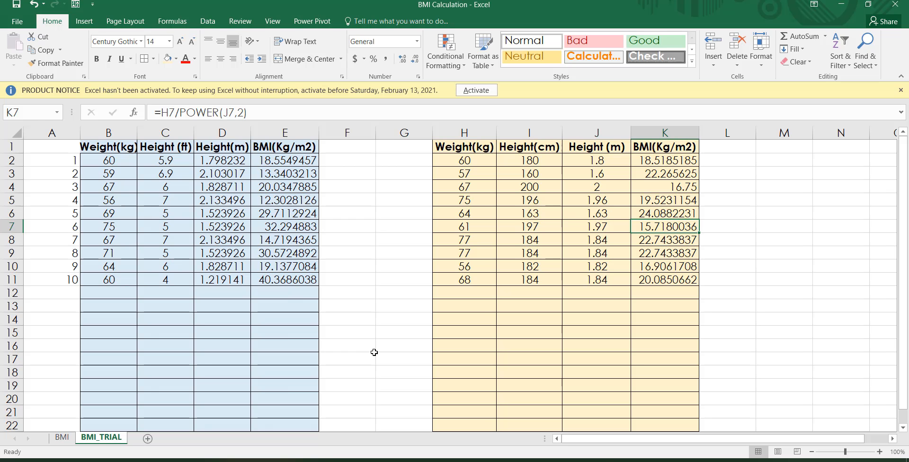
# Step: Select the blue table's BMI(Kg/m2) column E and open the conditional formatting options
pyautogui.click(285, 133)
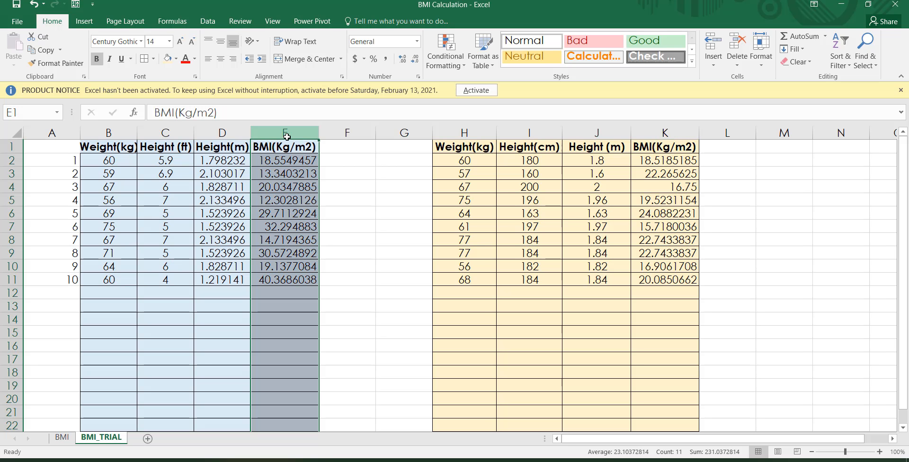
pyautogui.click(458, 58)
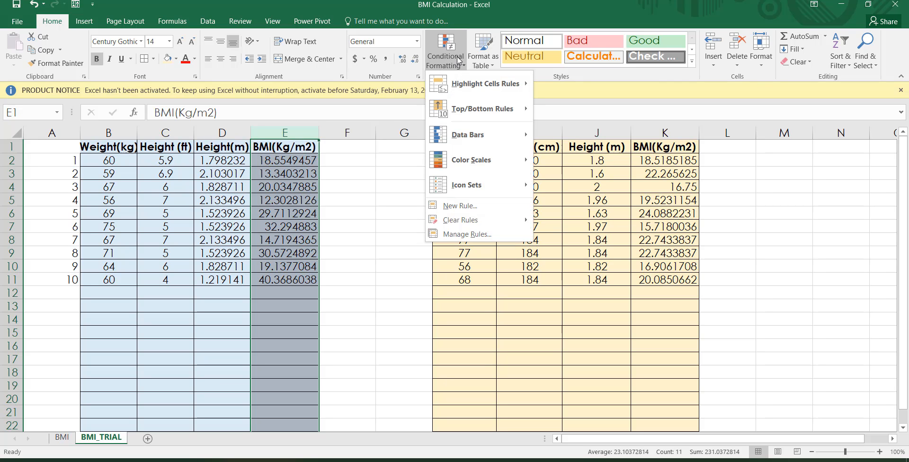
# Step: Apply the 3 Symbols (Circled) icon set as conditional formatting to the BMI values in column E
pyautogui.moveTo(480, 88)
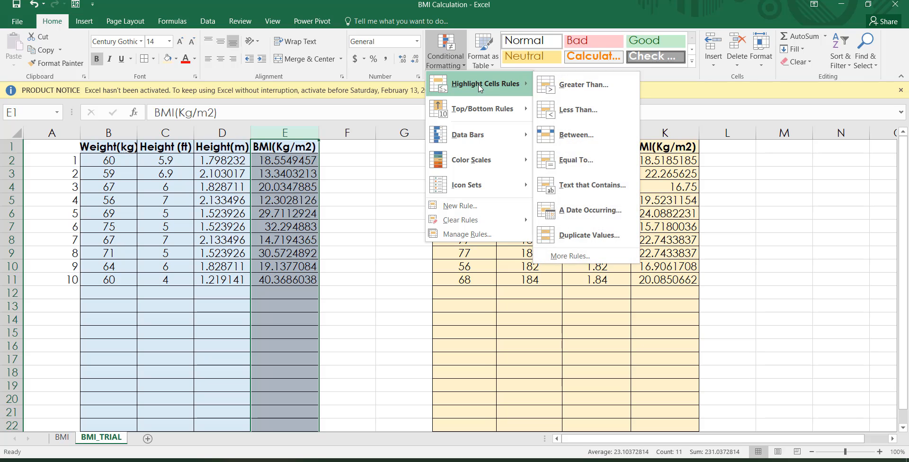
pyautogui.moveTo(480, 182)
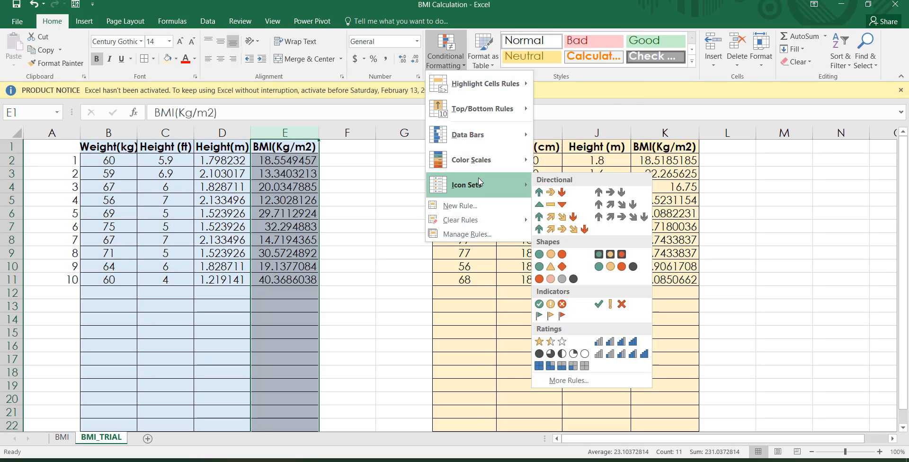
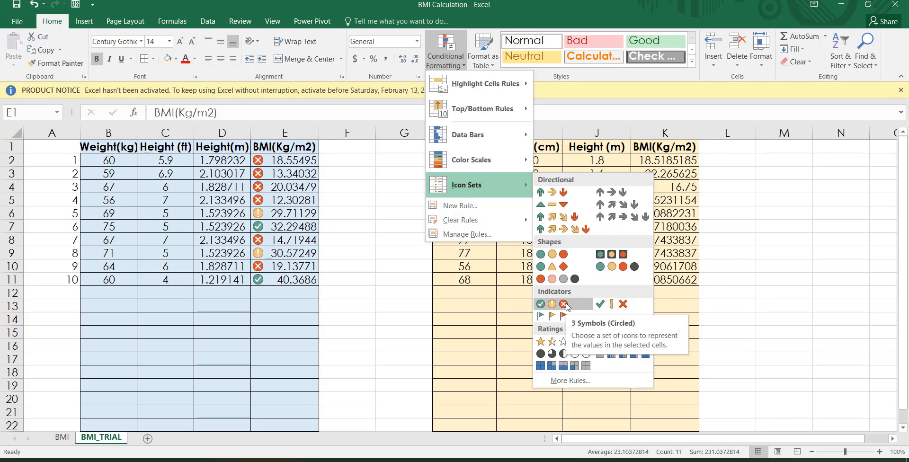
pyautogui.click(563, 304)
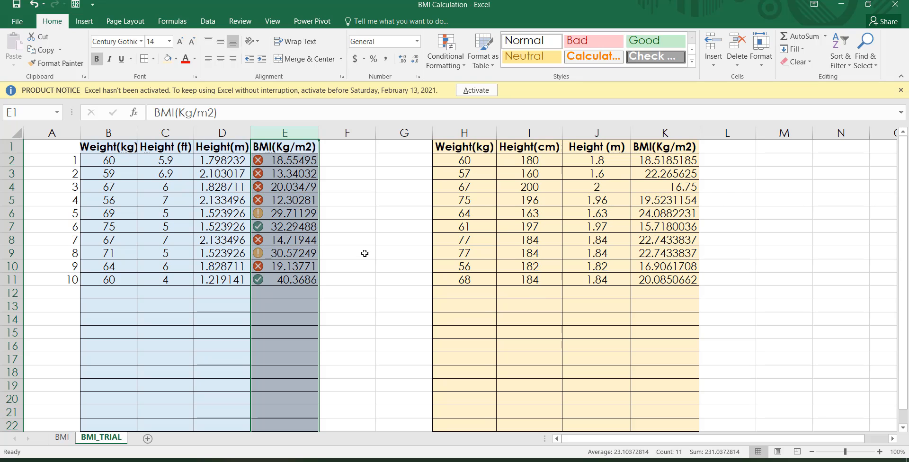
pyautogui.click(447, 70)
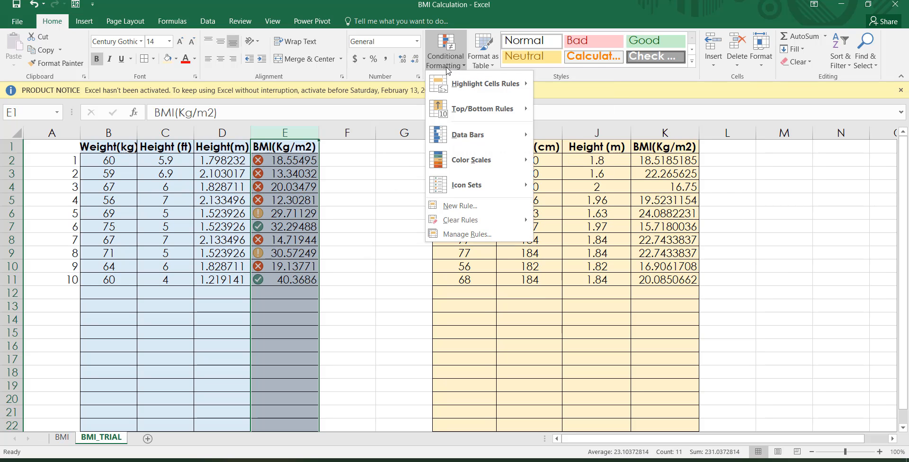
pyautogui.click(443, 234)
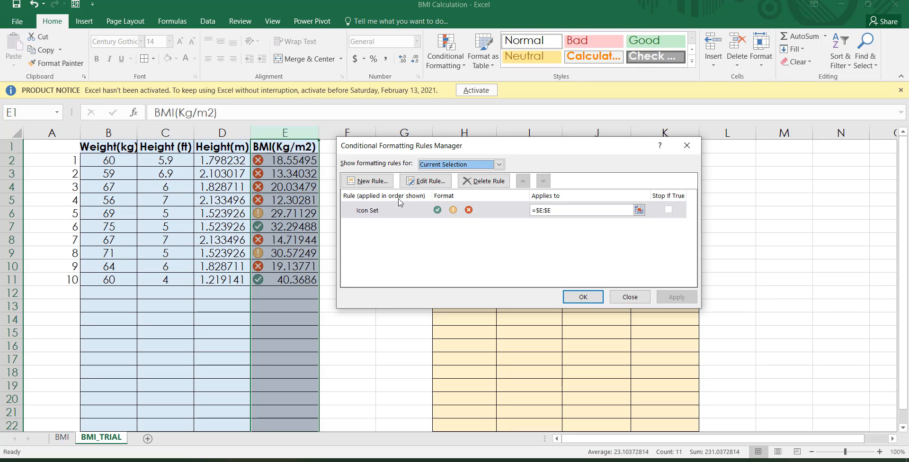
pyautogui.click(428, 182)
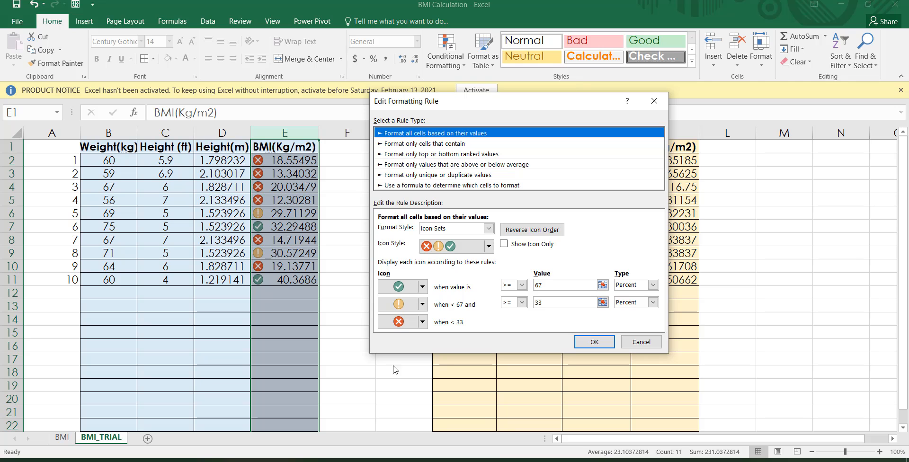
# Step: Look up the healthy BMI range on the Diabetes Canada page in Chrome, return to Excel and close the formatting rule dialogs
pyautogui.click(455, 422)
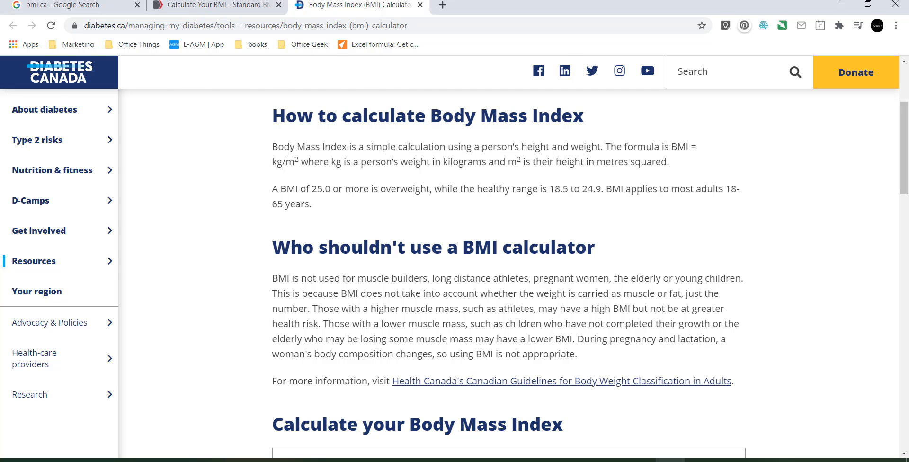
pyautogui.click(670, 461)
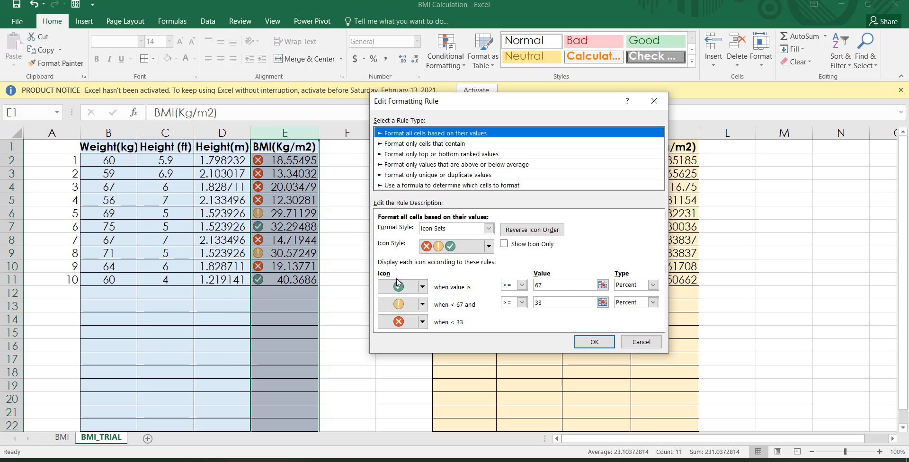
pyautogui.moveTo(346, 452)
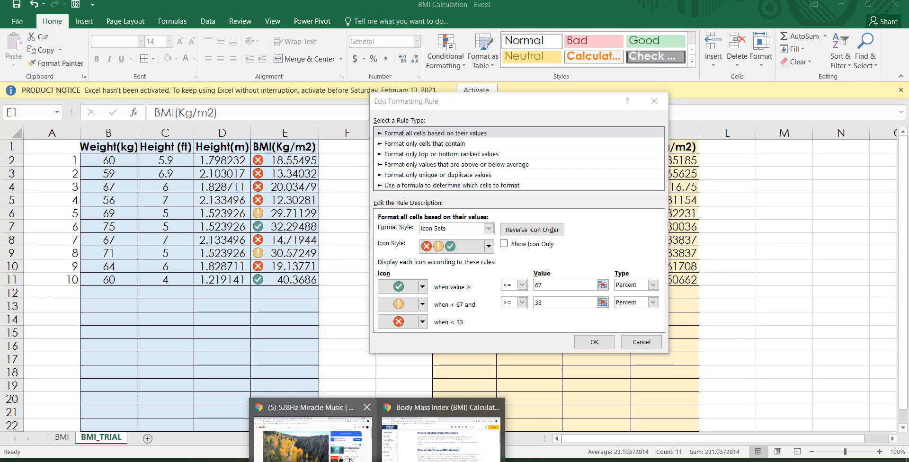
pyautogui.click(441, 429)
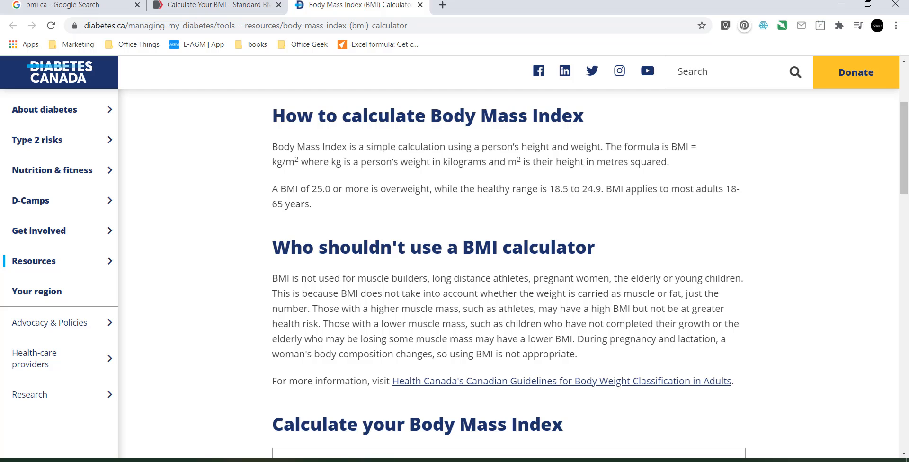
pyautogui.click(408, 460)
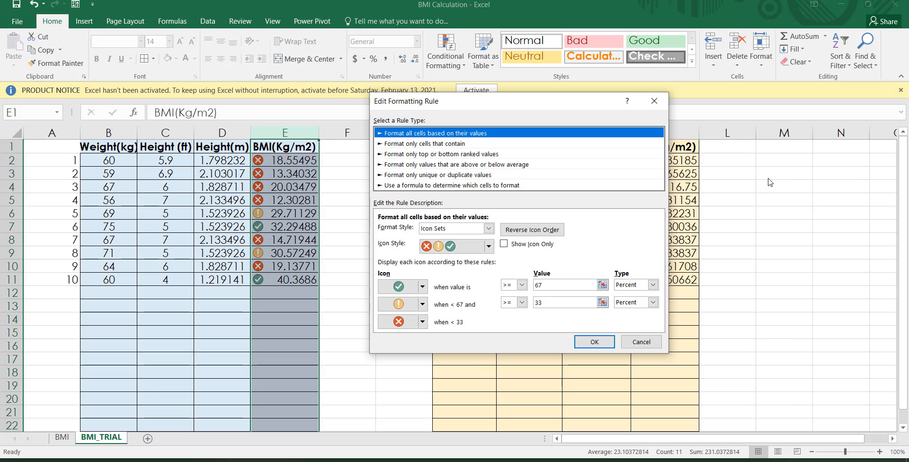
pyautogui.click(655, 101)
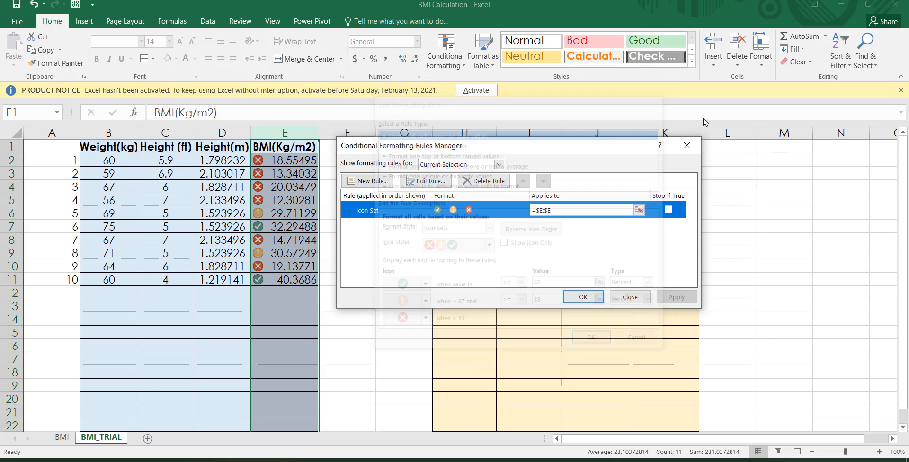
pyautogui.click(688, 146)
# Step: Enter the healthy BMI limits 18.5 in cell M1 and 24.9 in cell M2
pyautogui.click(795, 147)
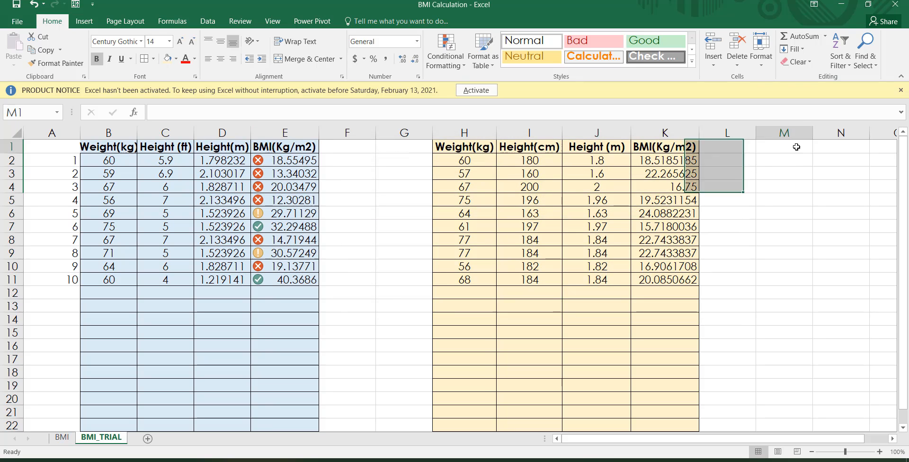
pyautogui.write('18')
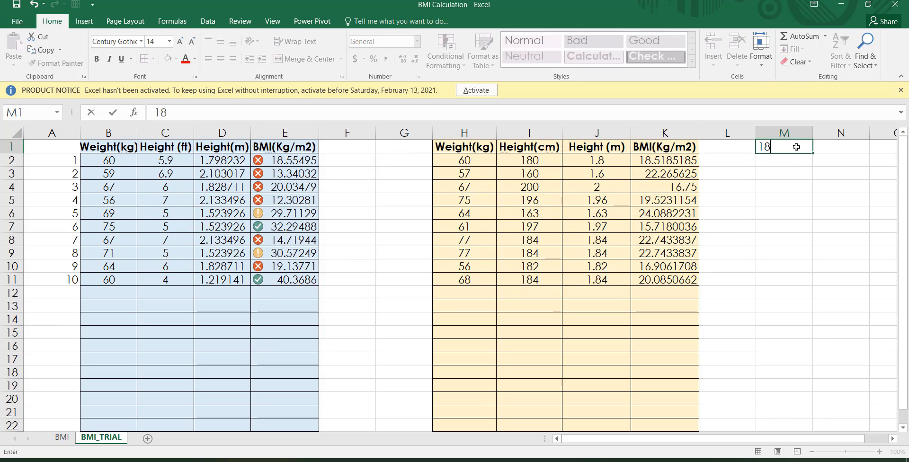
pyautogui.write('.5')
pyautogui.press('Return')
pyautogui.write('2')
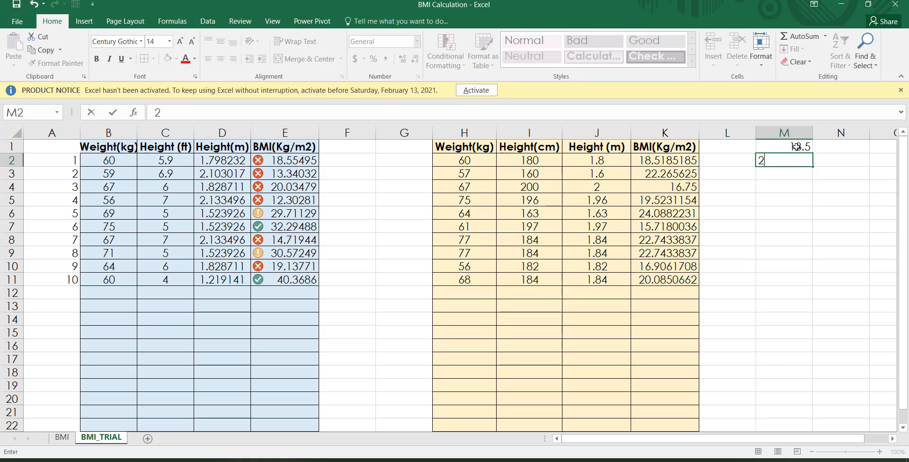
pyautogui.write('4.9')
pyautogui.press('Return')
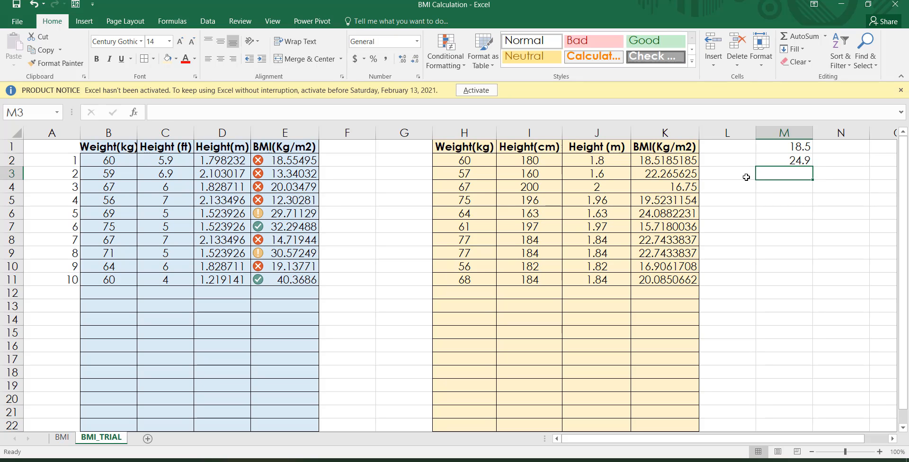
# Step: Edit column E's icon set rule so the first condition uses the > operator and the red circled cross icon
pyautogui.click(290, 133)
pyautogui.click(446, 53)
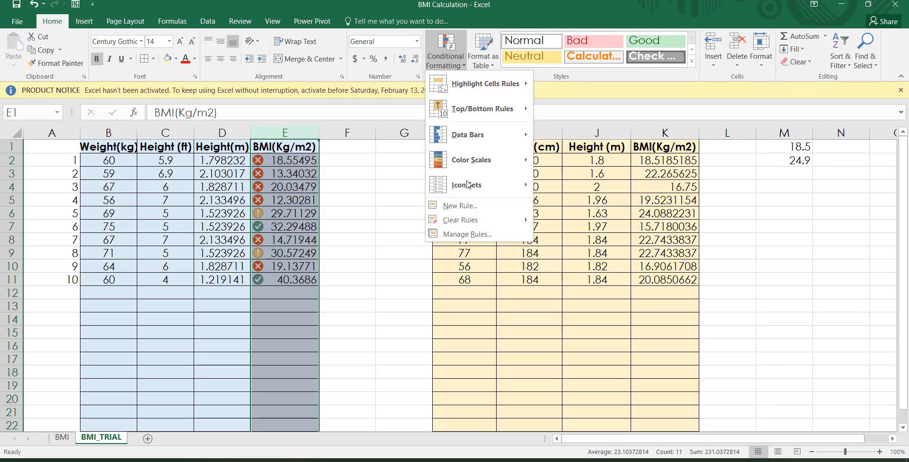
pyautogui.click(467, 234)
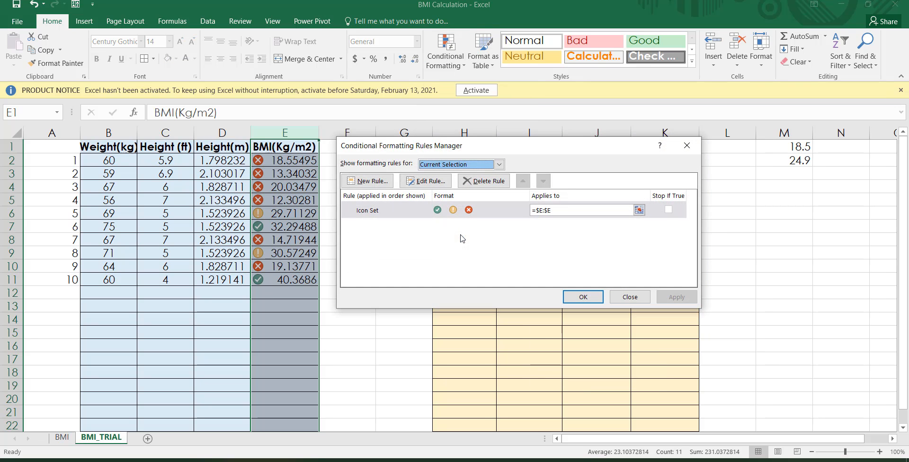
pyautogui.click(434, 185)
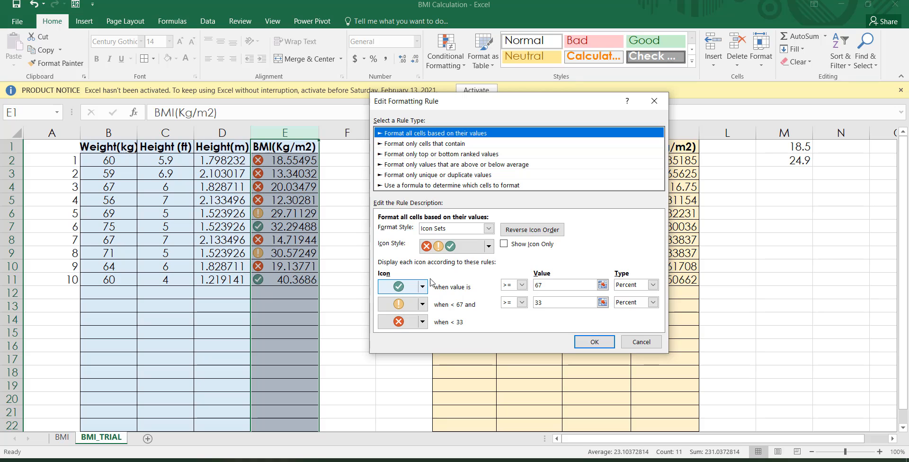
pyautogui.click(521, 286)
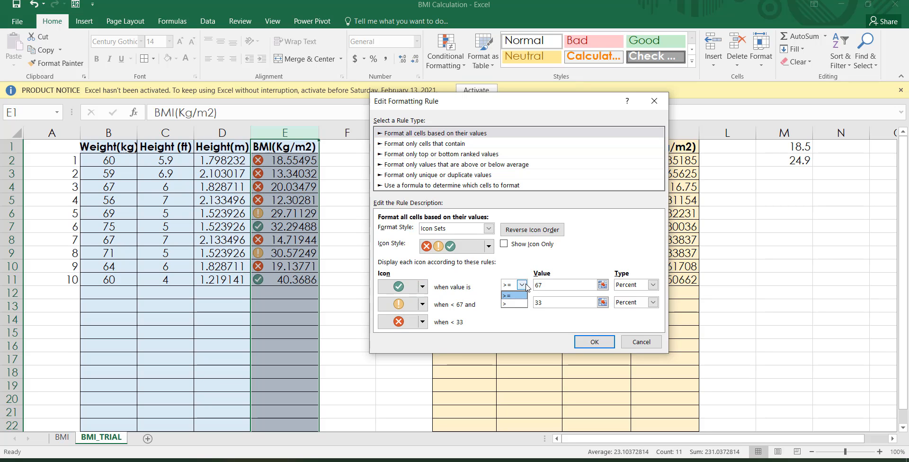
pyautogui.click(513, 304)
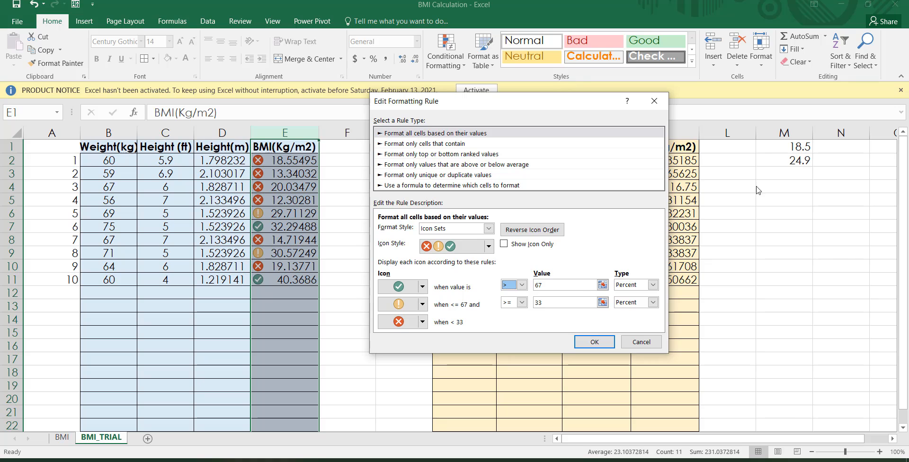
pyautogui.click(422, 288)
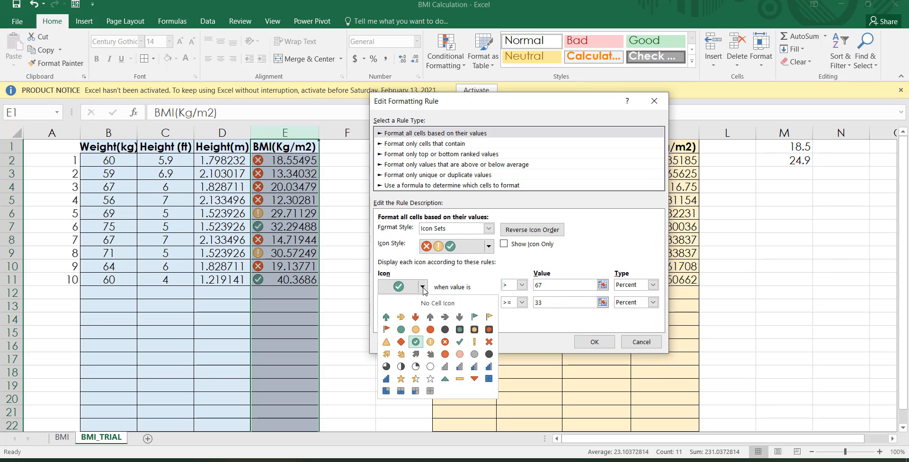
pyautogui.click(444, 342)
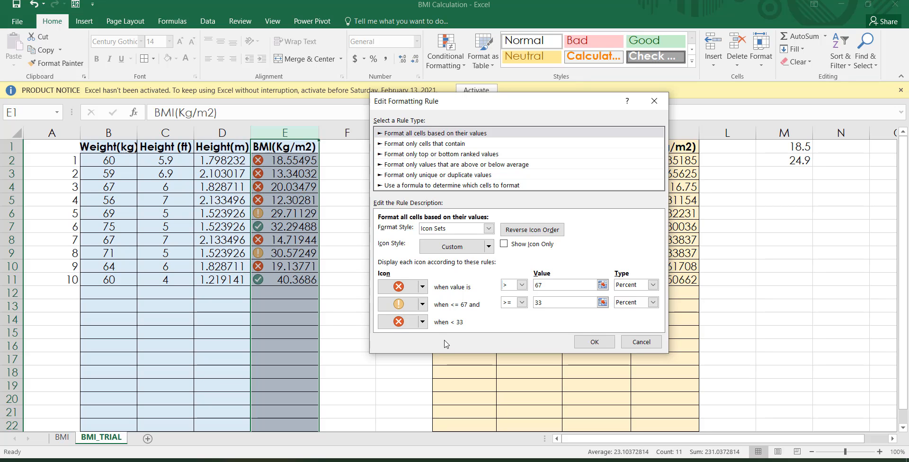
pyautogui.click(519, 285)
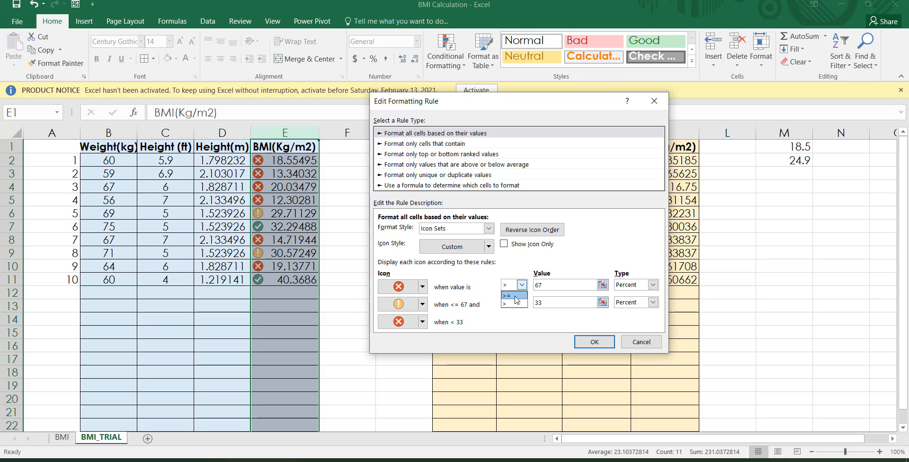
pyautogui.click(507, 295)
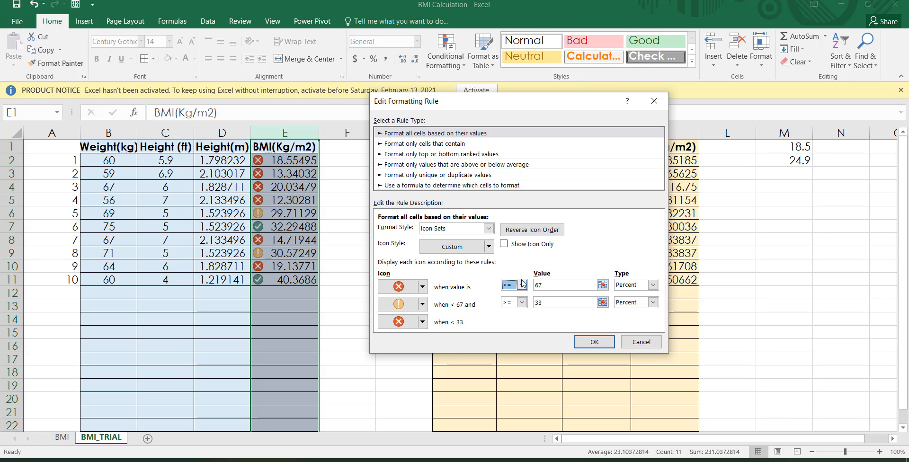
pyautogui.click(521, 285)
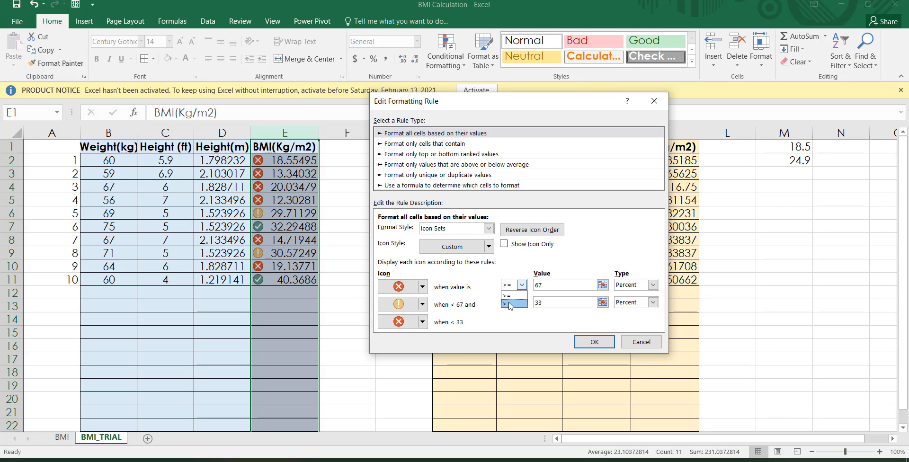
pyautogui.click(508, 304)
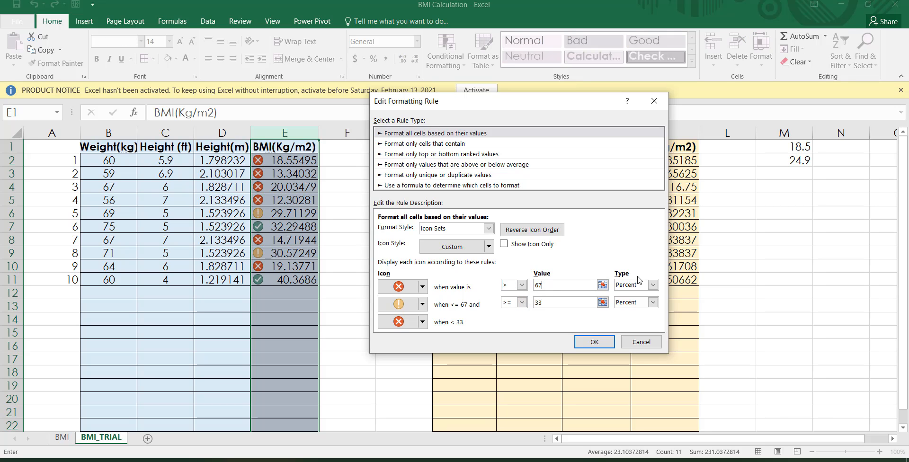
# Step: Set the first condition's type to Number and its threshold value to a reference to cell M2 (=$M$2)
pyautogui.click(653, 284)
pyautogui.click(630, 296)
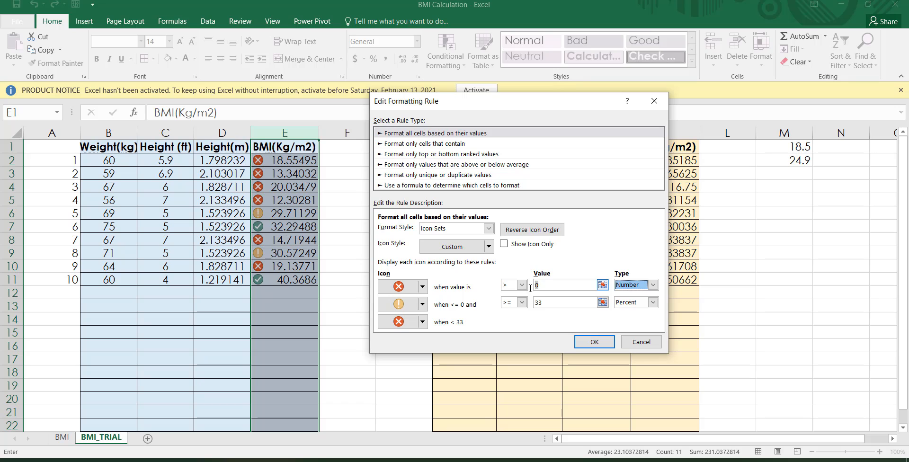
pyautogui.click(557, 284)
pyautogui.press('BackSpace')
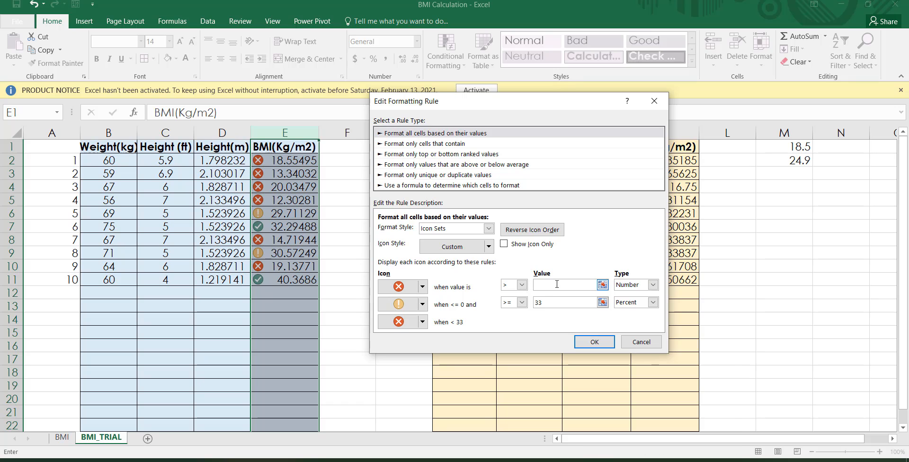
pyautogui.click(604, 285)
pyautogui.click(788, 162)
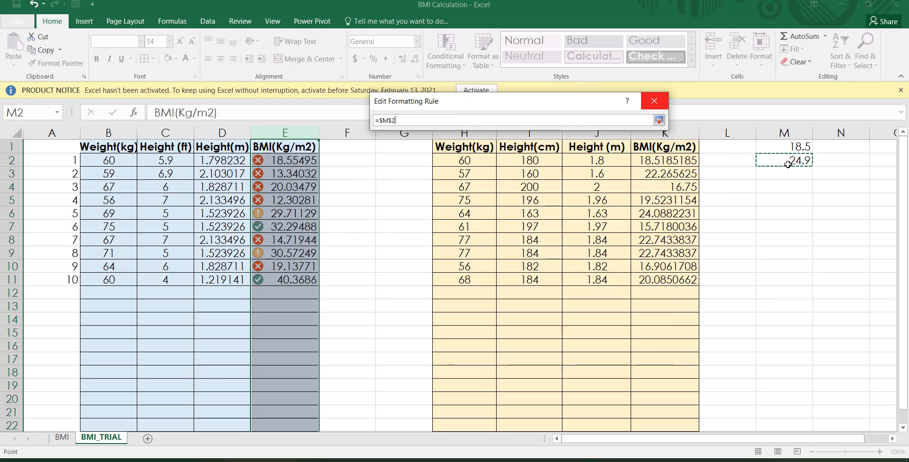
pyautogui.click(659, 120)
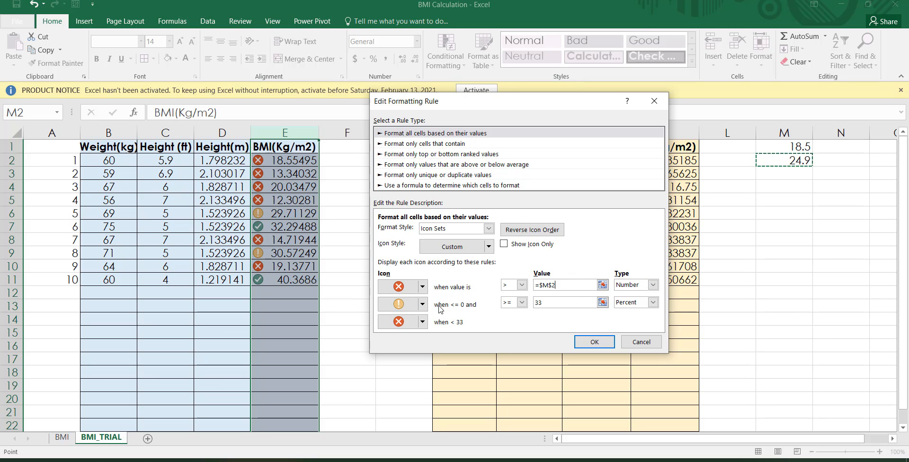
# Step: Give the rule's second condition the green circled check icon and set its type to Number
pyautogui.click(422, 304)
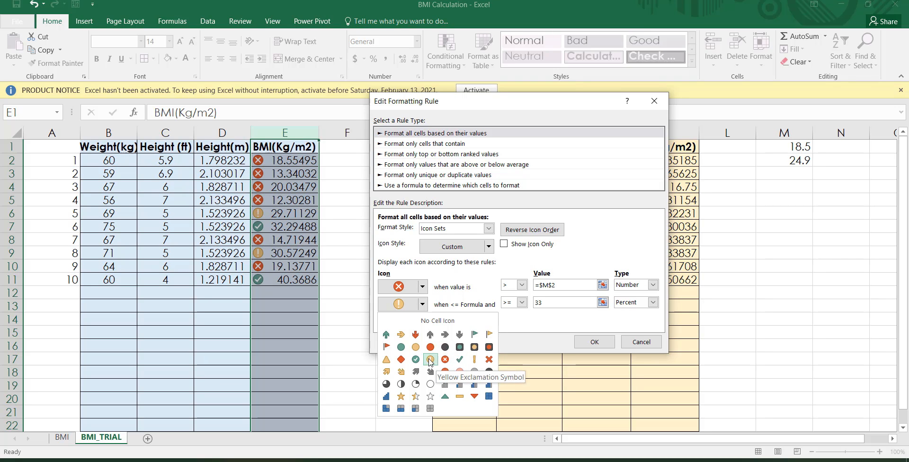
pyautogui.click(431, 359)
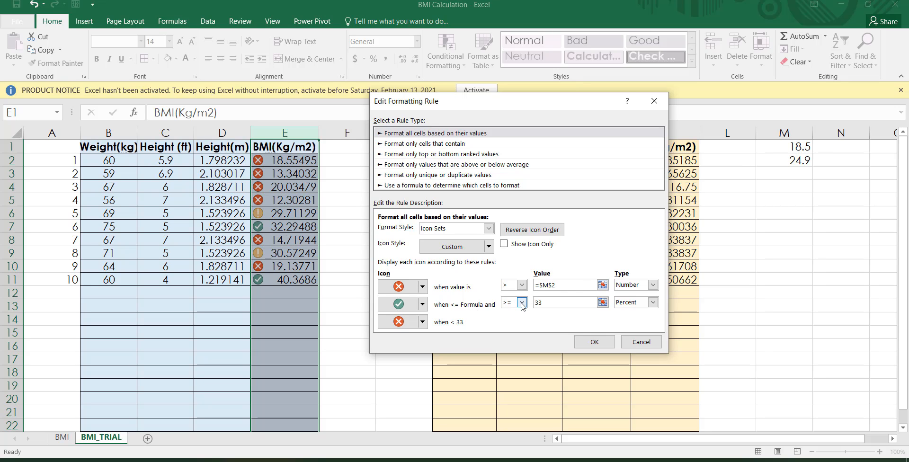
pyautogui.click(541, 303)
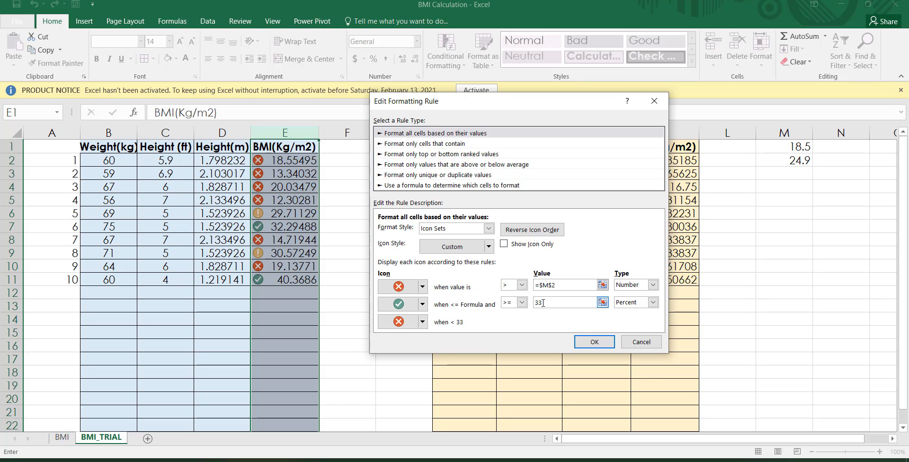
pyautogui.moveTo(543, 303); pyautogui.dragTo(533, 304)
pyautogui.write('18.5')
pyautogui.click(653, 303)
pyautogui.click(632, 311)
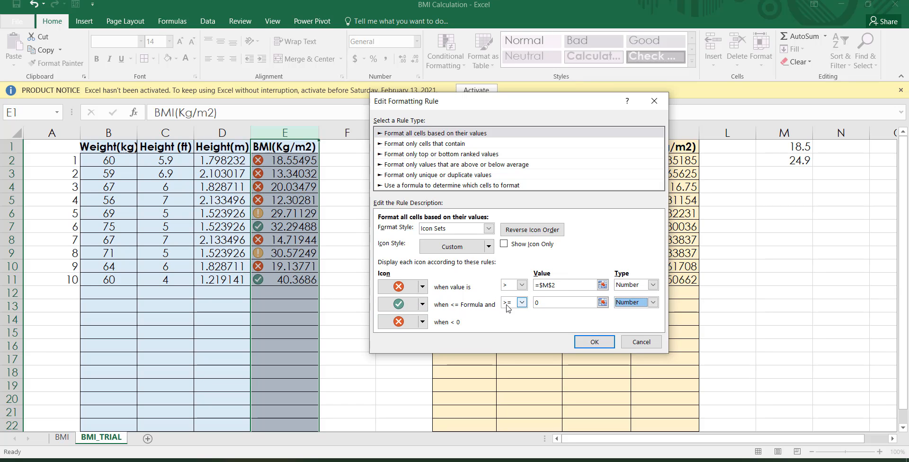
# Step: Set the second condition's threshold value to 18.5 and apply the edited icon set rule to column E
pyautogui.click(555, 303)
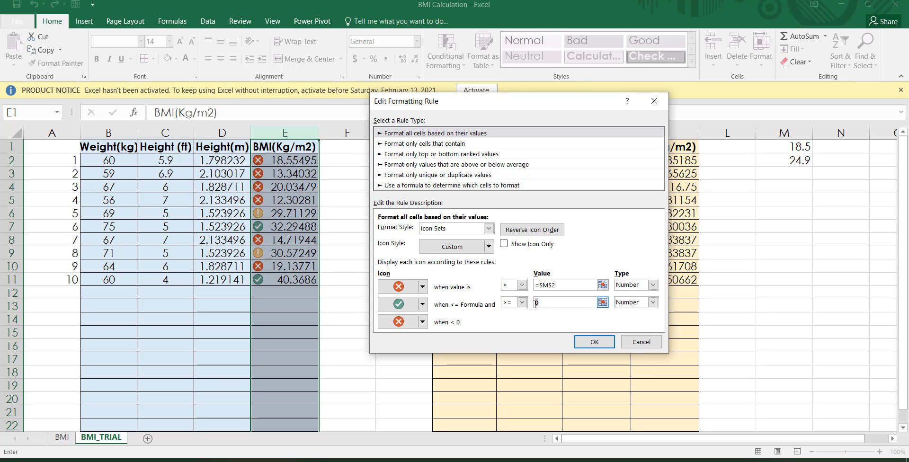
pyautogui.write('18.5')
pyautogui.click(587, 341)
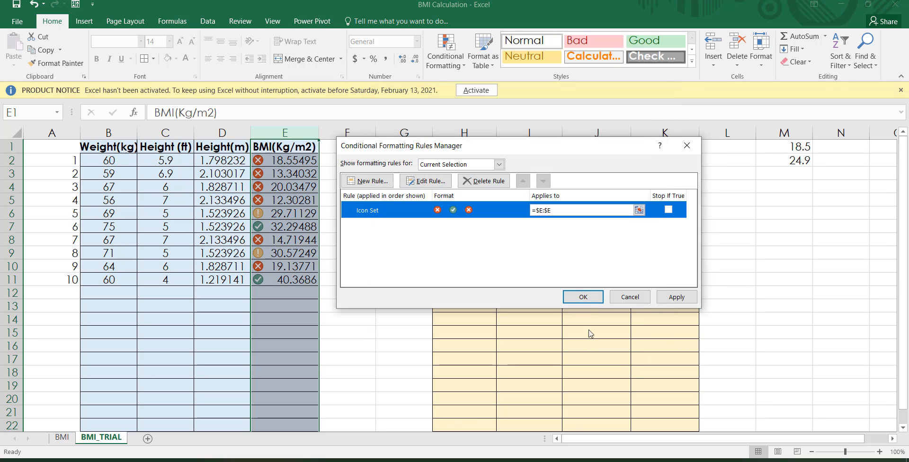
pyautogui.click(667, 298)
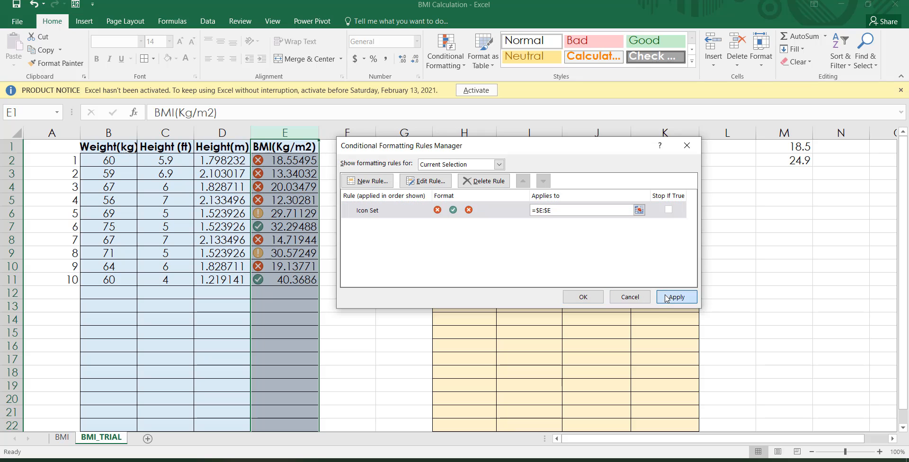
pyautogui.click(583, 297)
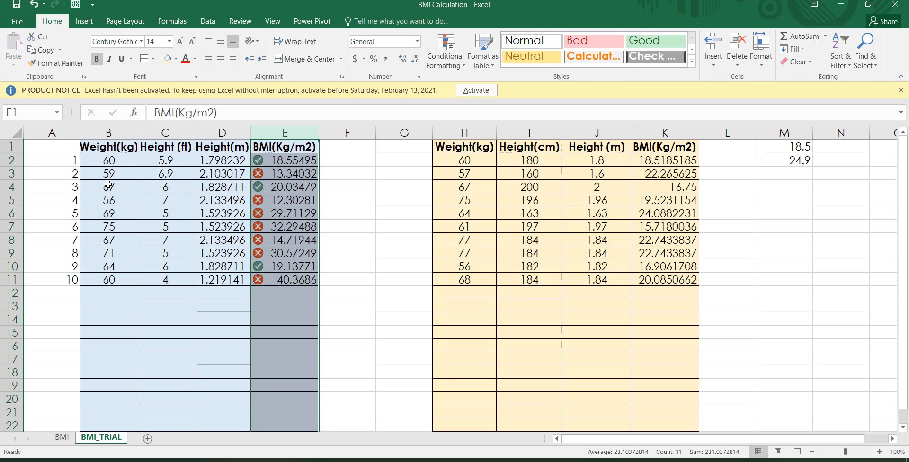
# Step: Examine the height, weight and BMI entries in row 4 and the height in row 2 of the blue table
pyautogui.click(164, 190)
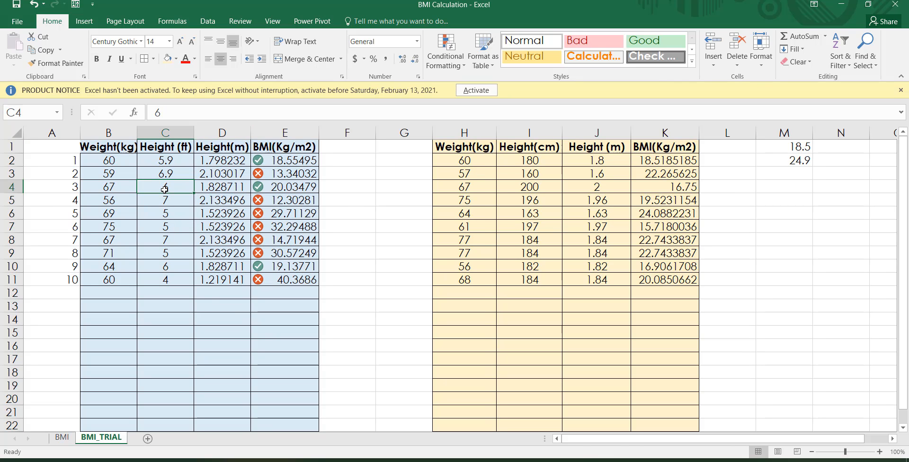
pyautogui.click(106, 187)
pyautogui.click(295, 187)
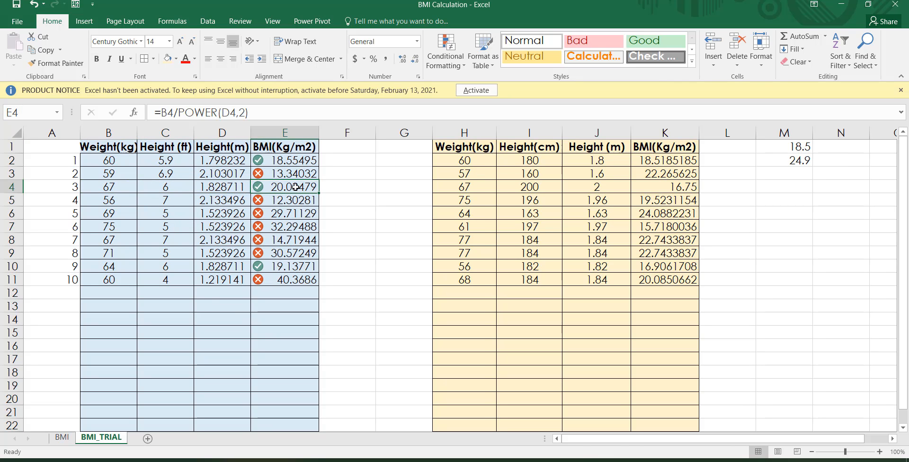
pyautogui.click(165, 164)
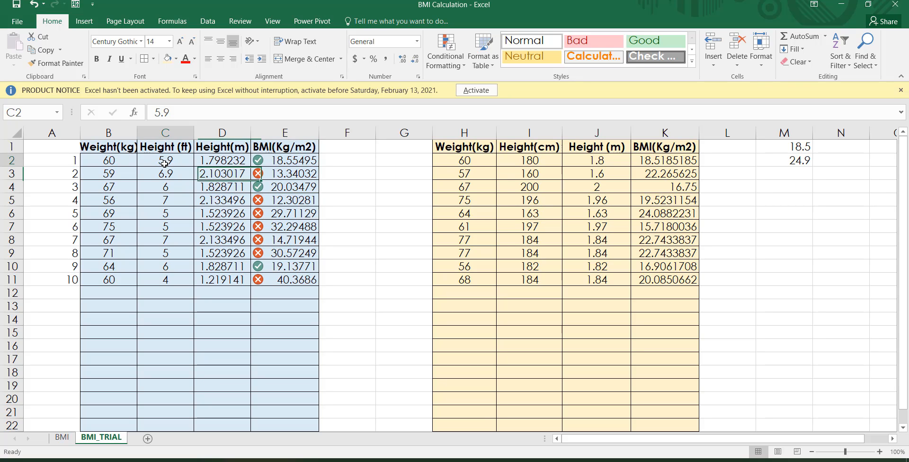
# Step: Test the BMI icon in row 2 by setting the weight in B2 to 80 and 100, and restore it to 60
pyautogui.click(122, 163)
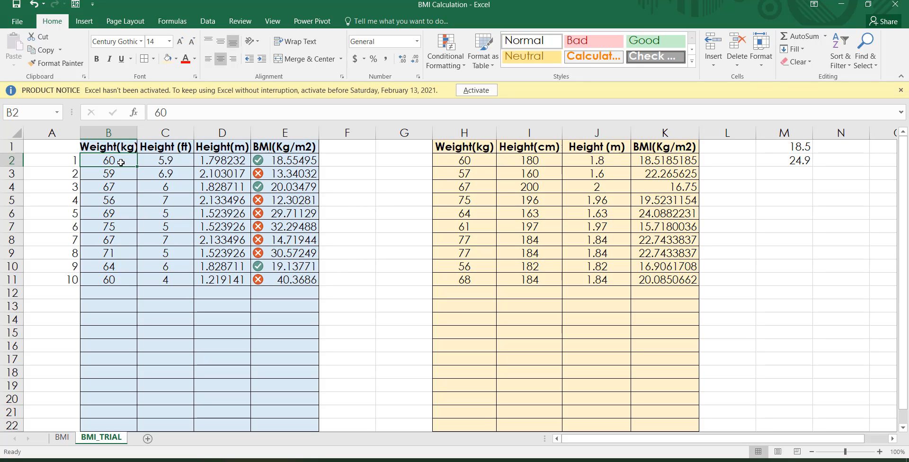
pyautogui.write('80')
pyautogui.press('Return')
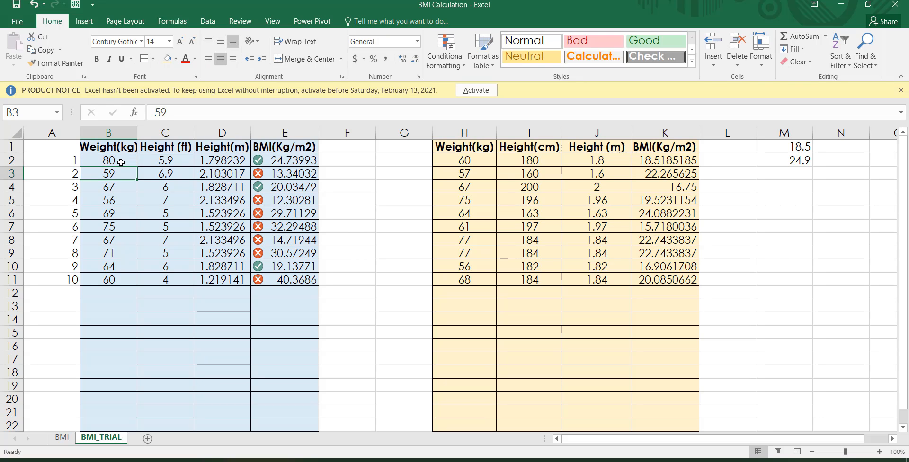
pyautogui.click(122, 162)
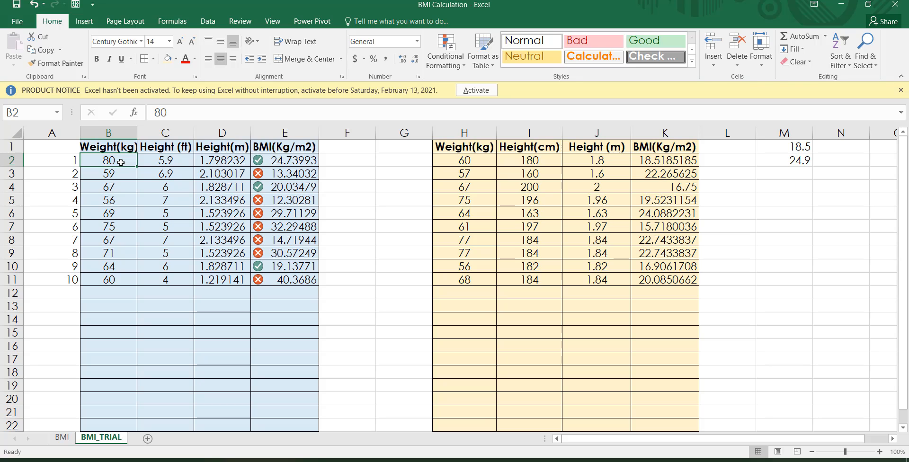
pyautogui.write('100')
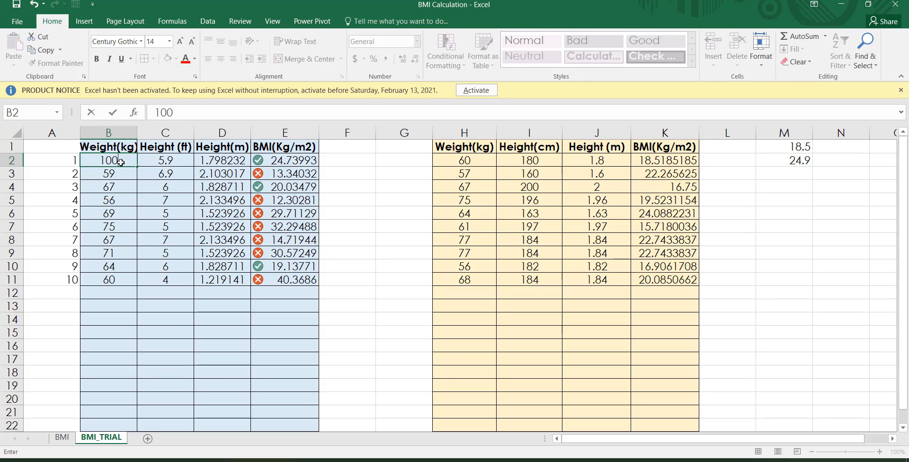
pyautogui.press('Return')
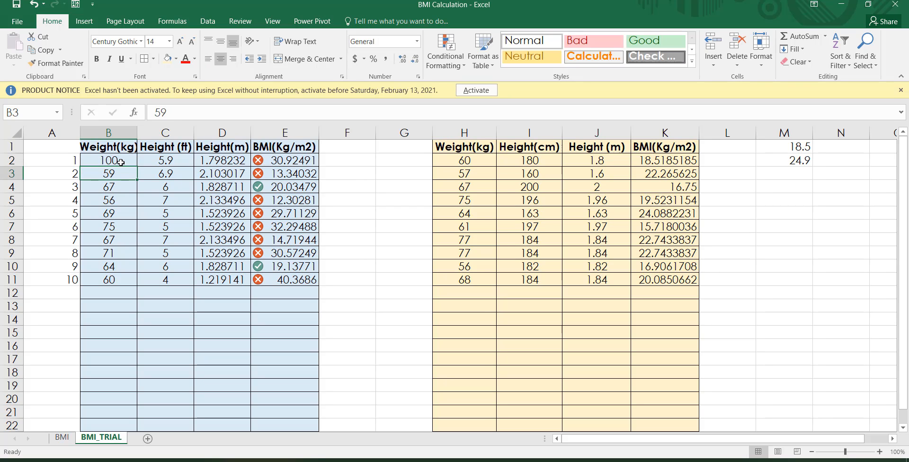
pyautogui.click(121, 163)
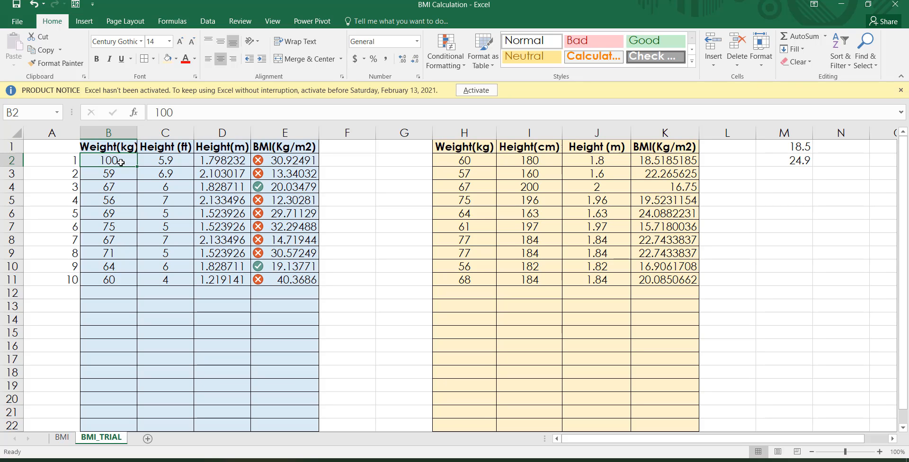
pyautogui.write('60')
pyautogui.press('Return')
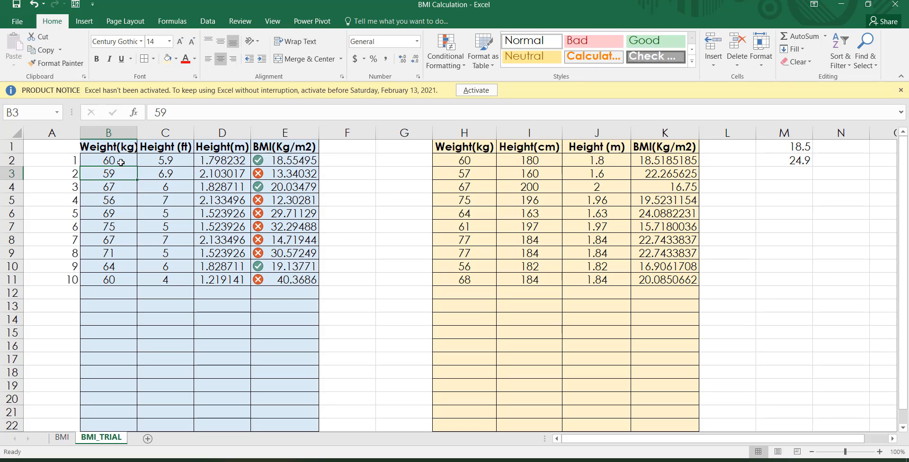
# Step: Add record 11 in row 12 with weight 80 kg and height 4.3 ft, and check its BMI formula in E12
pyautogui.press('Down')
pyautogui.press('Down')
pyautogui.press('Down')
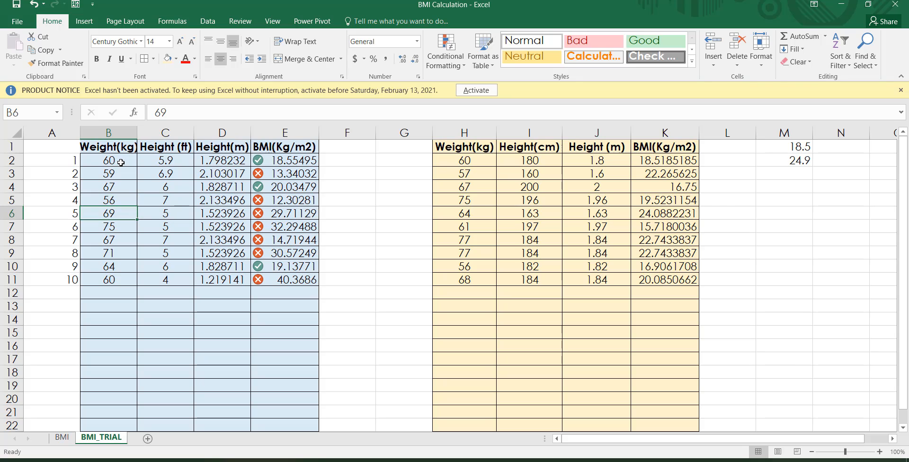
pyautogui.press('Down')
pyautogui.press('Down')
pyautogui.press('Down')
pyautogui.press('Down')
pyautogui.press('Down')
pyautogui.press('Down')
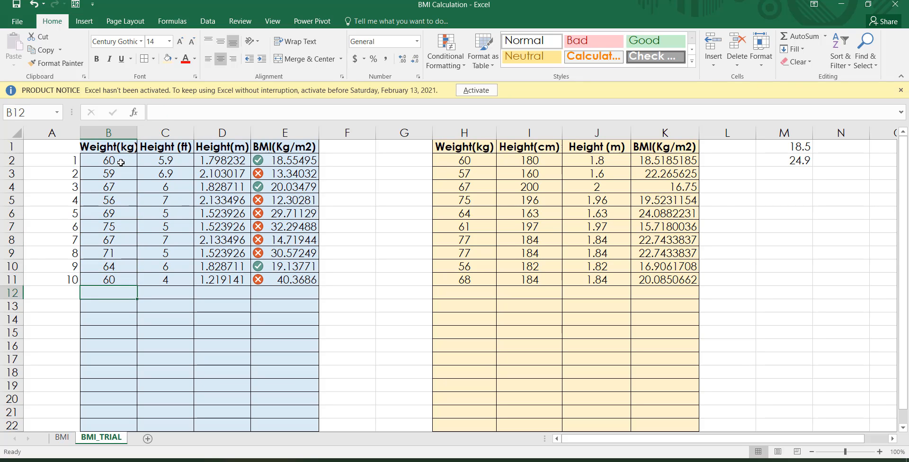
pyautogui.press('Left')
pyautogui.write('11')
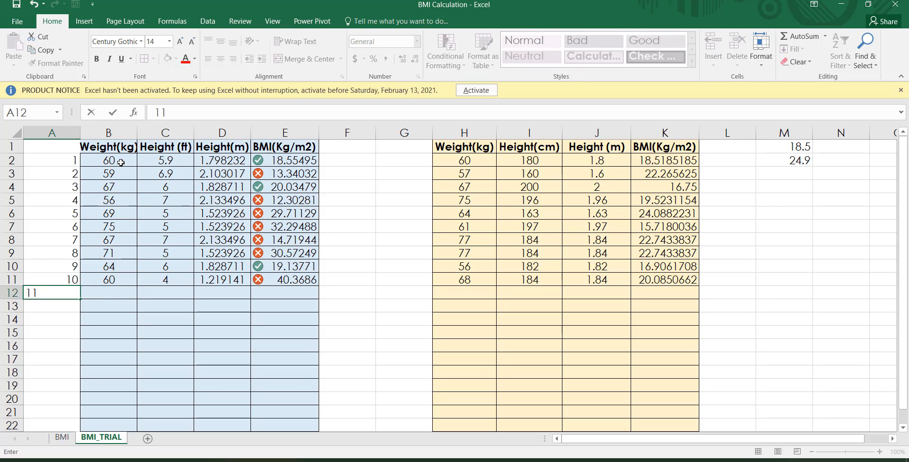
pyautogui.press('Tab')
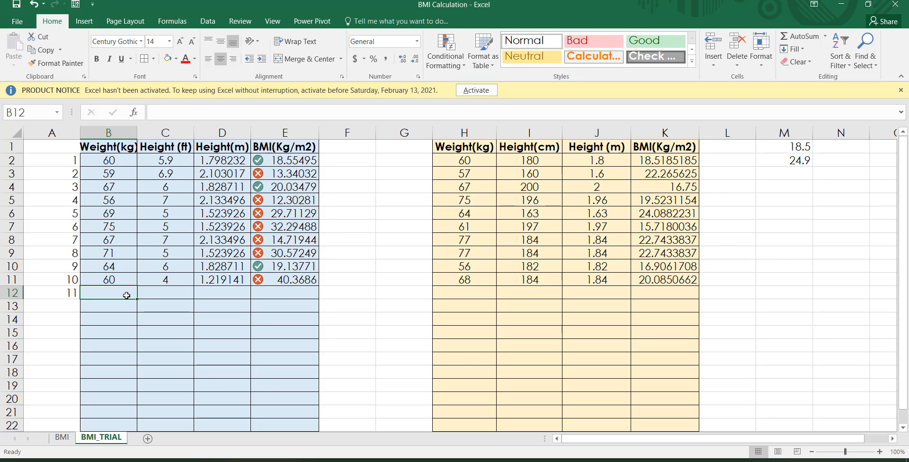
pyautogui.write('80')
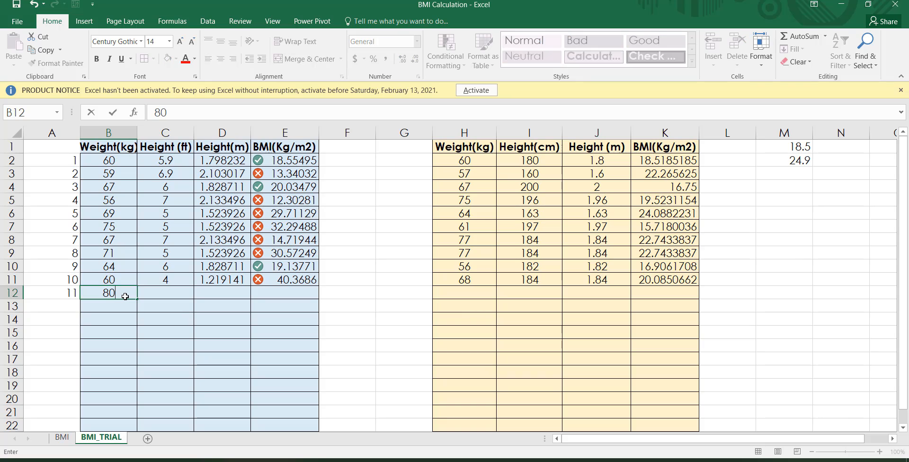
pyautogui.press('Tab')
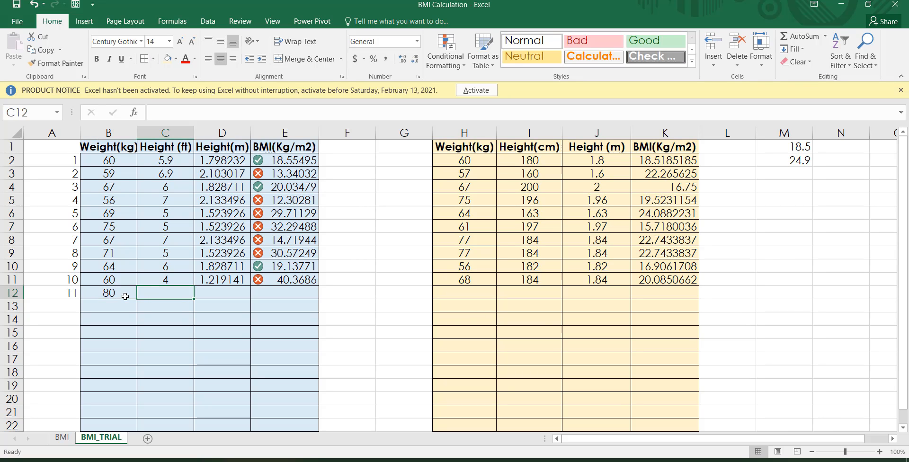
pyautogui.write('4.3')
pyautogui.press('Return')
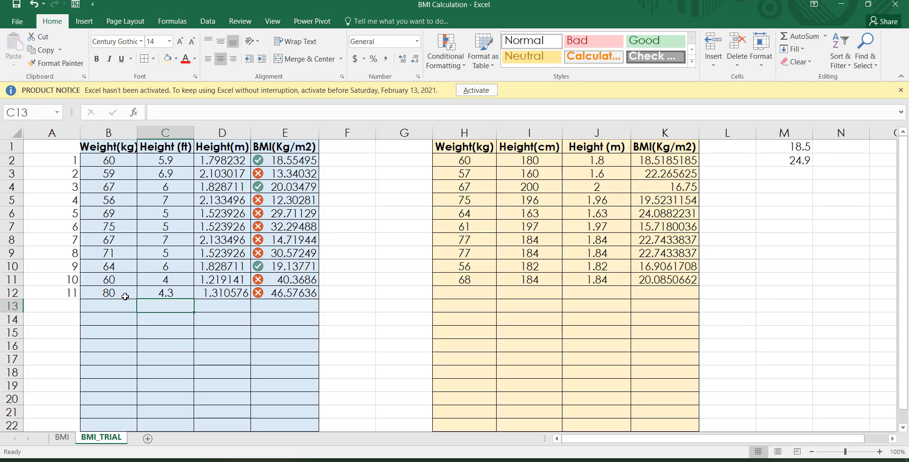
pyautogui.press('Right')
pyautogui.press('Right')
pyautogui.press('Up')
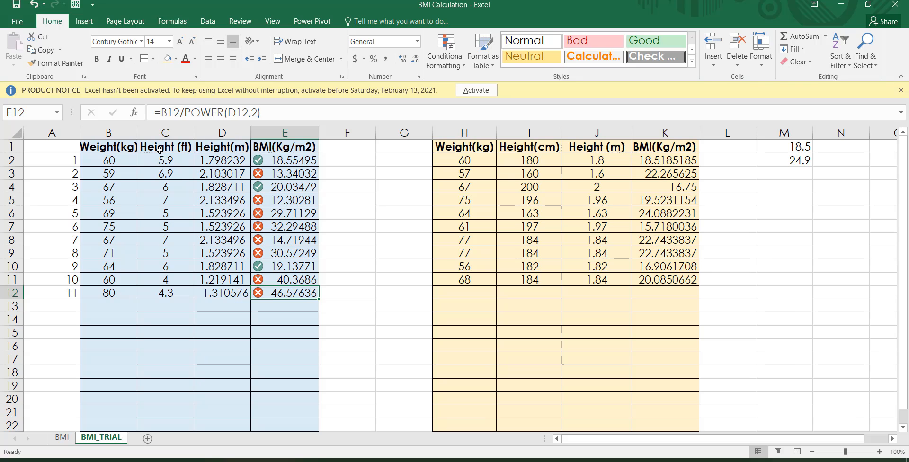
# Step: Autofit the width of column B and inspect the height and BMI formulas in J2 and K2
pyautogui.doubleClick(138, 133)
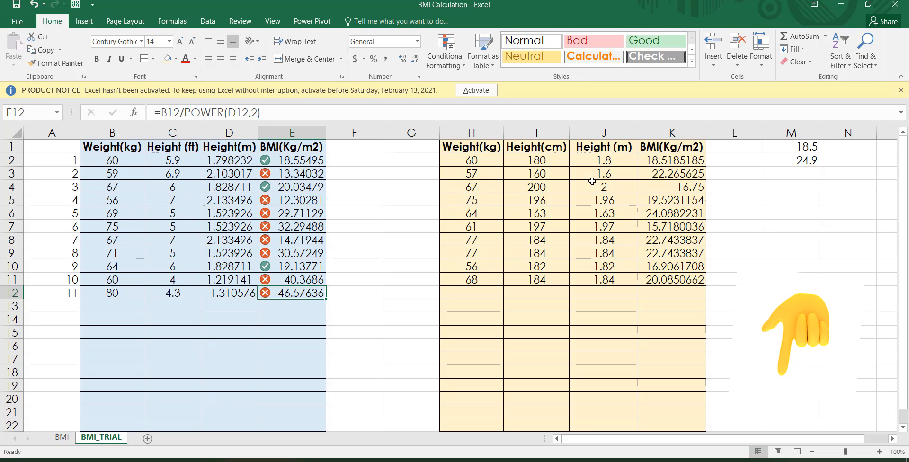
pyautogui.click(604, 160)
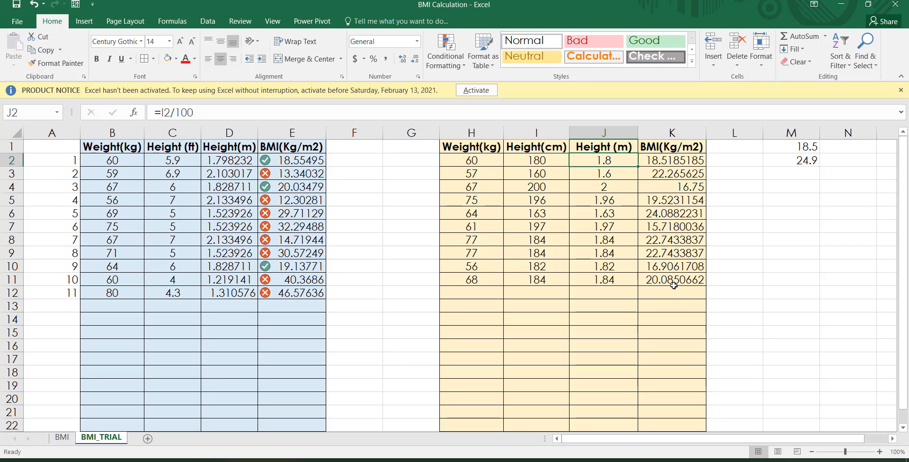
pyautogui.click(668, 158)
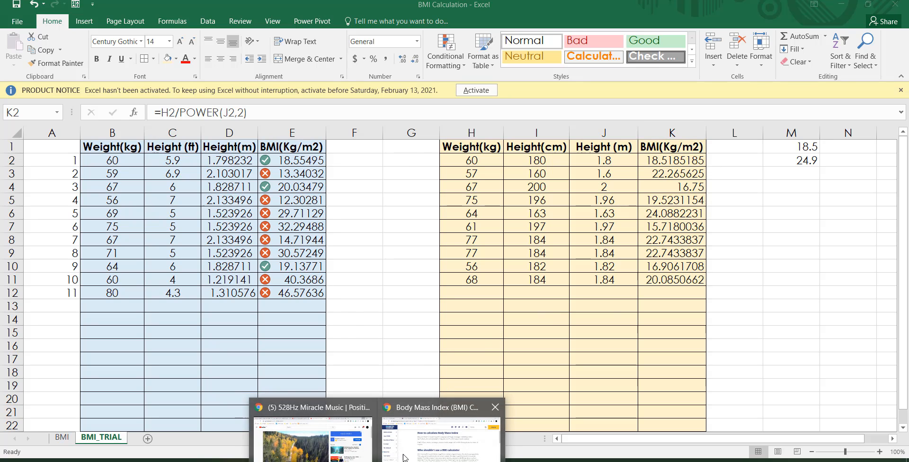
# Step: Switch to Chrome, search for aws.honeycode in a new tab and open the Amazon Honeycode website
pyautogui.click(404, 457)
pyautogui.click(441, 5)
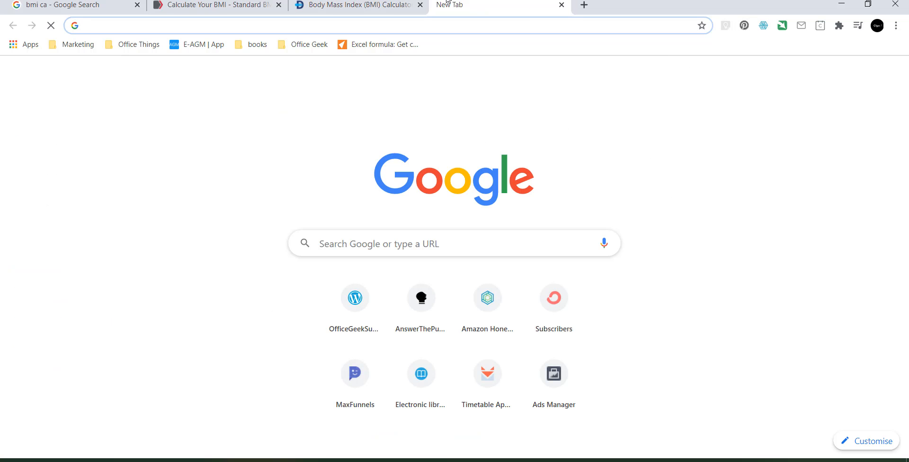
pyautogui.write('aw')
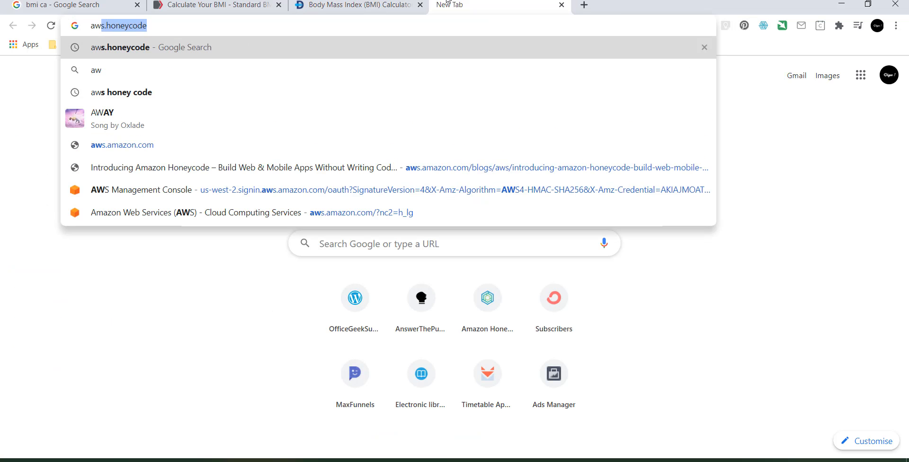
pyautogui.press('Return')
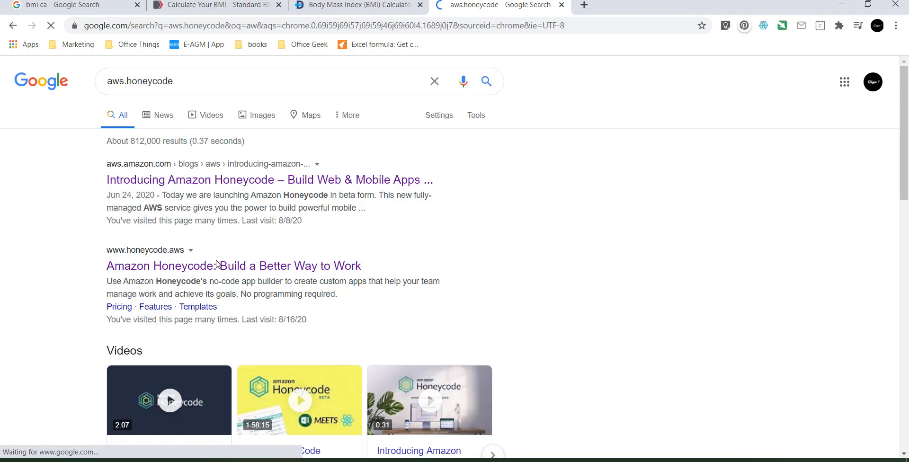
pyautogui.click(223, 269)
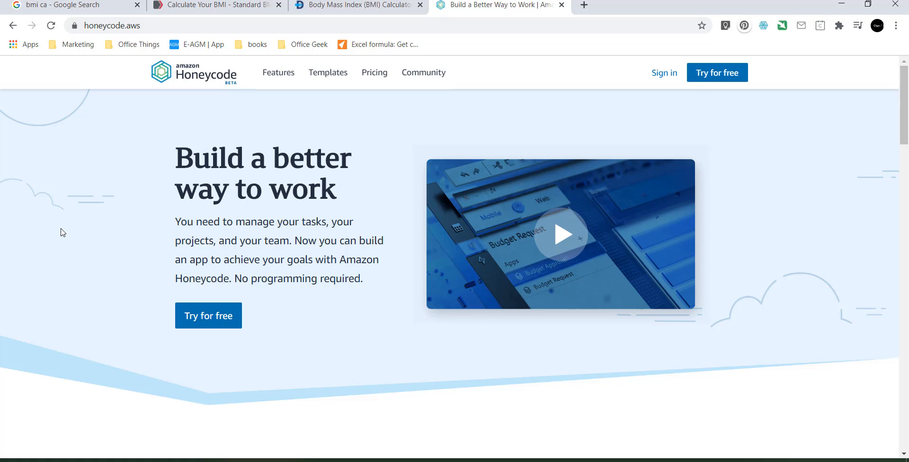
# Step: Sign in to Honeycode and create a new workbook from scratch in My Drive
pyautogui.click(671, 71)
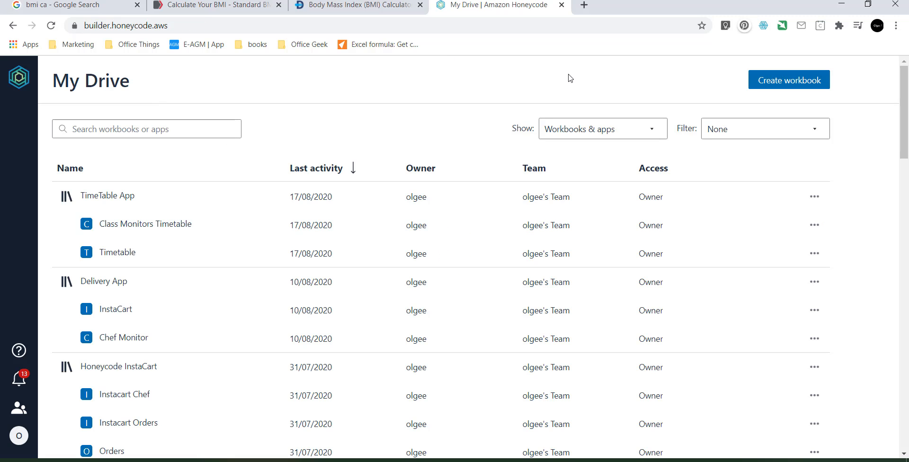
pyautogui.click(805, 81)
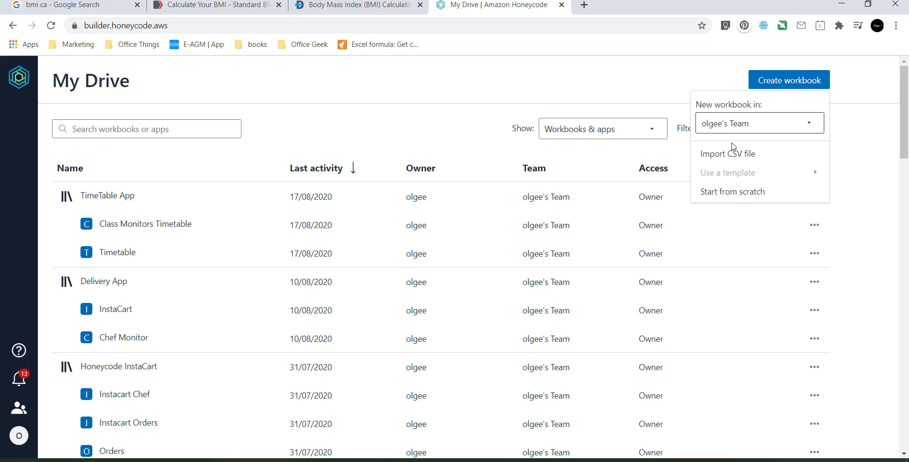
pyautogui.click(730, 191)
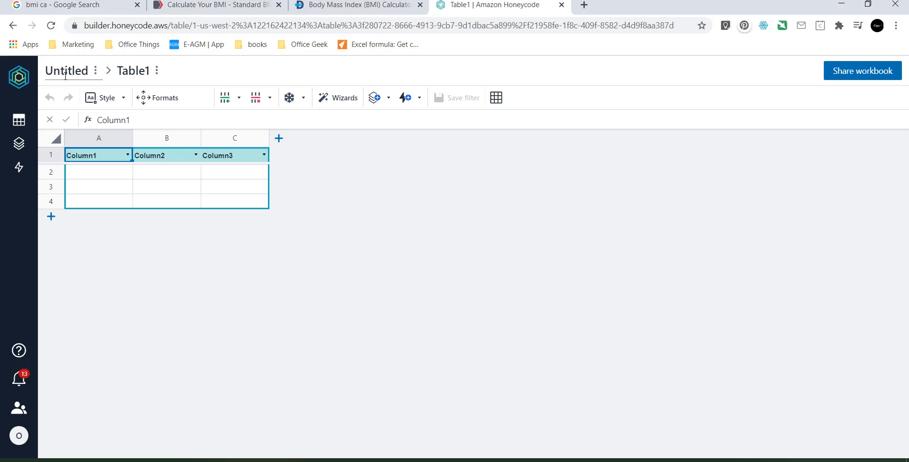
# Step: Rename the untitled workbook as BMI App
pyautogui.click(65, 76)
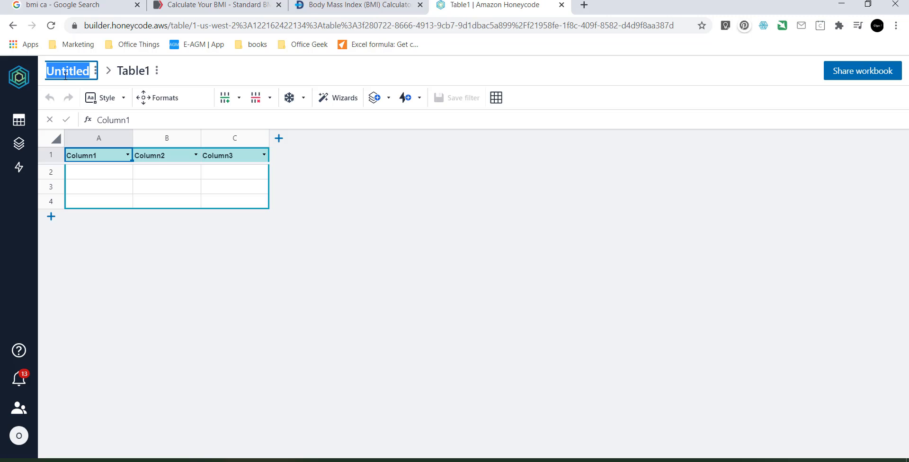
pyautogui.write('BMI App')
pyautogui.press('Return')
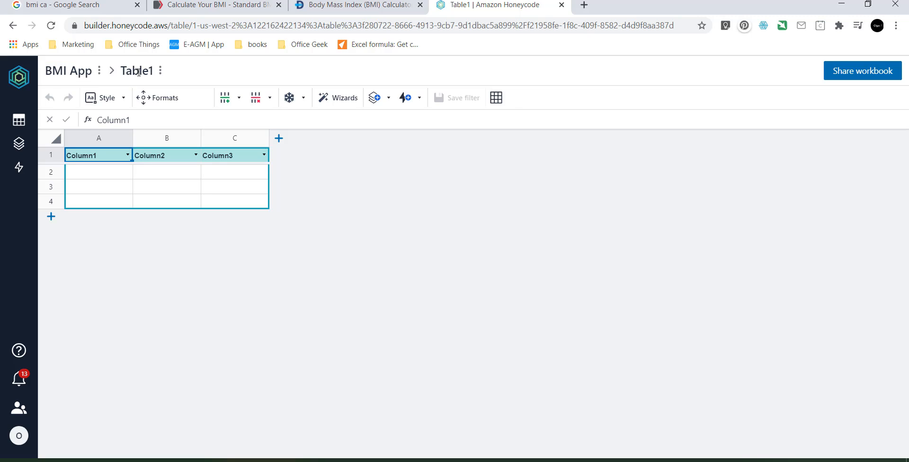
# Step: Rename Table1 as personalChart, without a space and with a lowercase initial
pyautogui.click(142, 69)
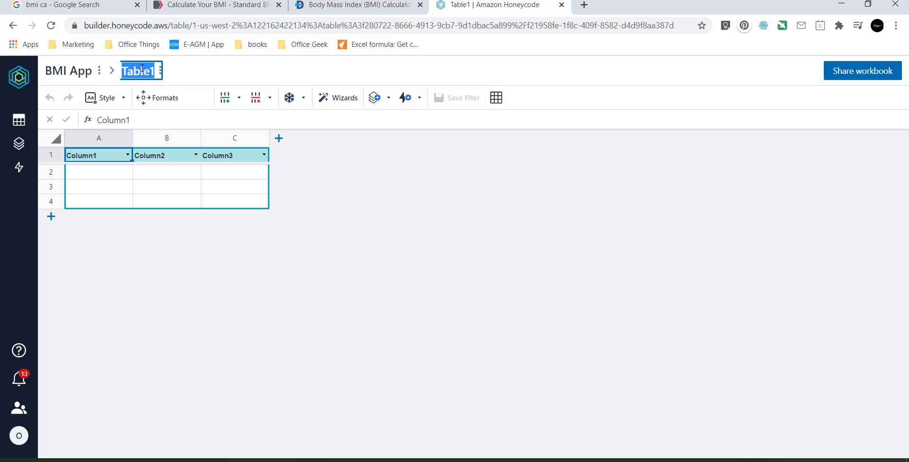
pyautogui.press('Return')
pyautogui.click(142, 69)
pyautogui.write('Person')
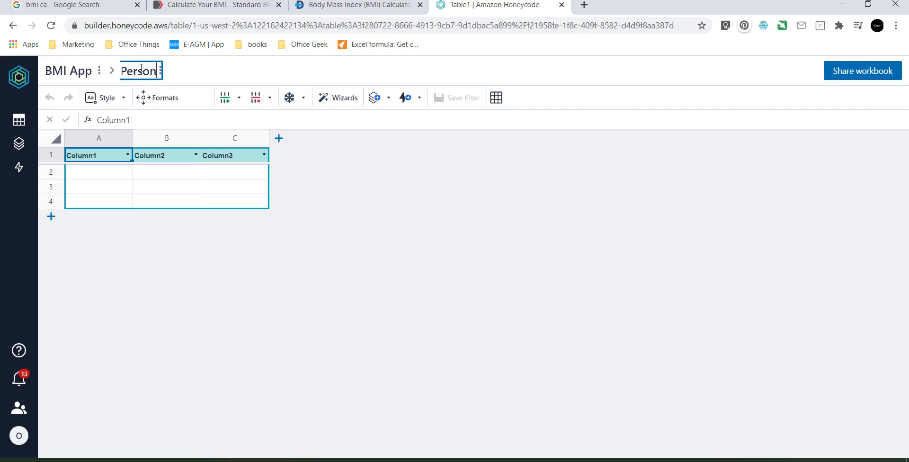
pyautogui.write('al')
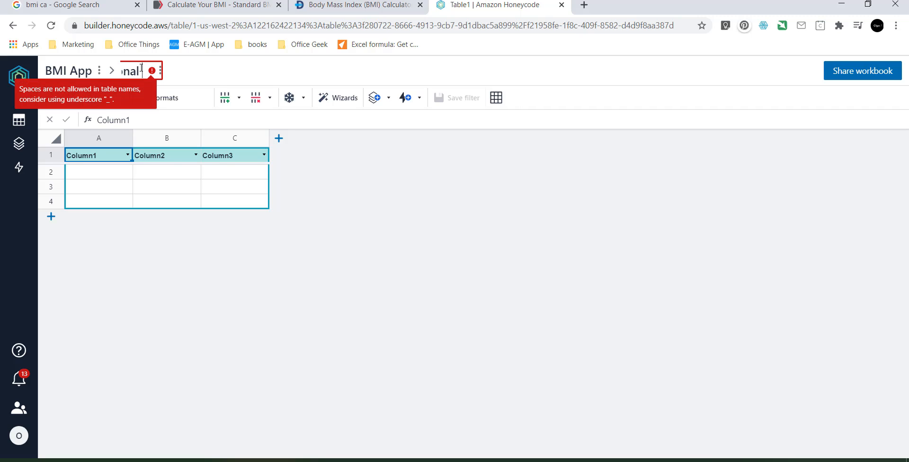
pyautogui.press('BackSpace')
pyautogui.write('Chart')
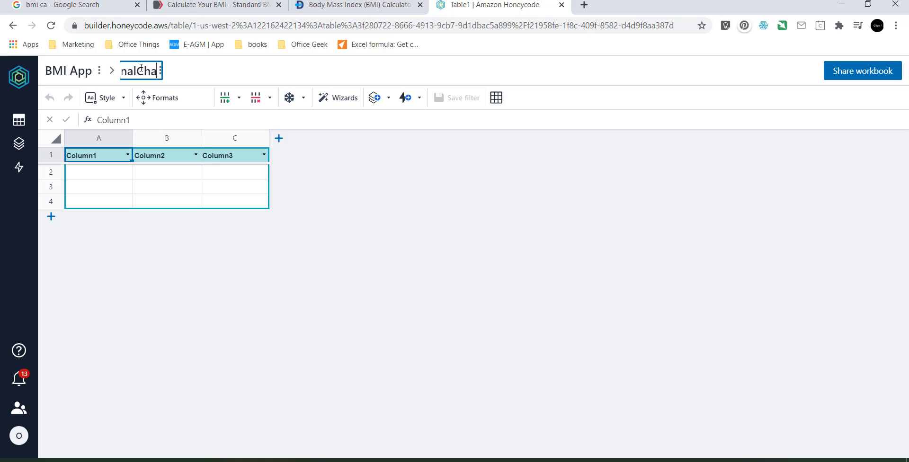
pyautogui.press('Home')
pyautogui.press('Delete')
pyautogui.write('p')
pyautogui.press('Right')
pyautogui.press('Right')
pyautogui.press('Right')
pyautogui.press('Right')
pyautogui.press('Right')
pyautogui.press('Right')
pyautogui.press('Right')
pyautogui.press('Right')
pyautogui.press('Right')
pyautogui.press('Right')
pyautogui.press('Right')
pyautogui.press('Right')
pyautogui.press('Return')
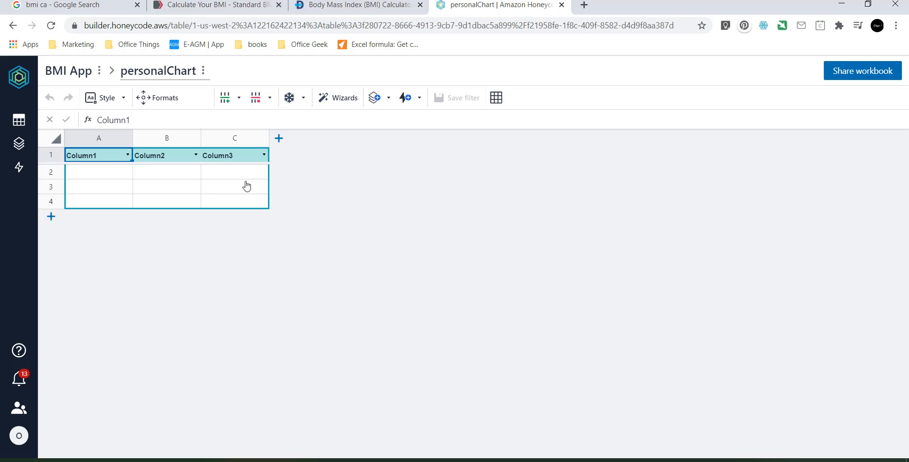
# Step: Switch to the BMI Calculation workbook in Excel
pyautogui.hotkey('alt', 'Tab')
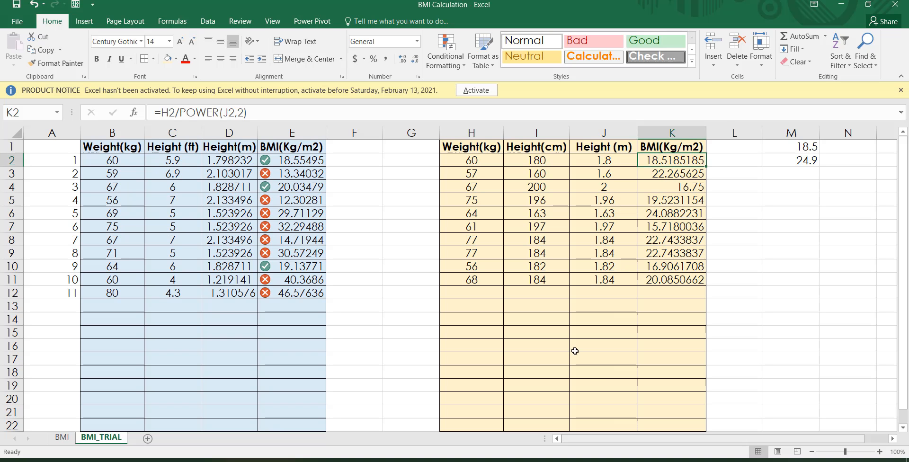
pyautogui.click(88, 150)
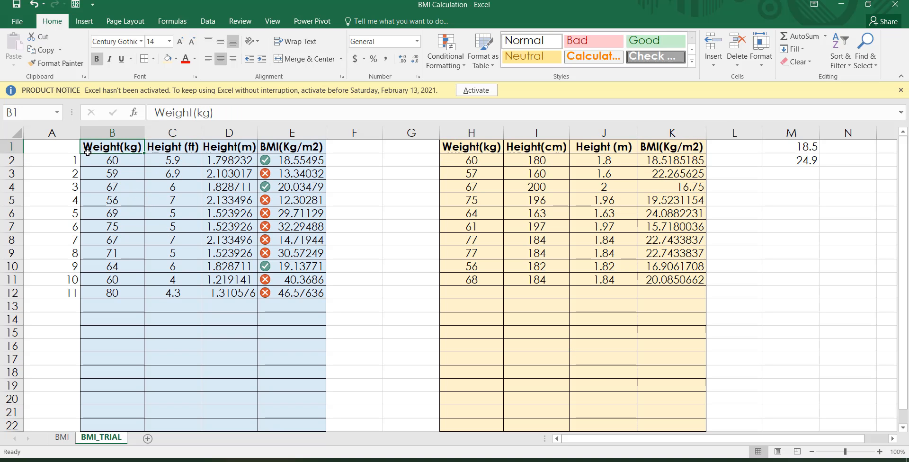
pyautogui.hotkey('shift', 'Right')
pyautogui.hotkey('shift', 'Right')
pyautogui.hotkey('shift', 'Right')
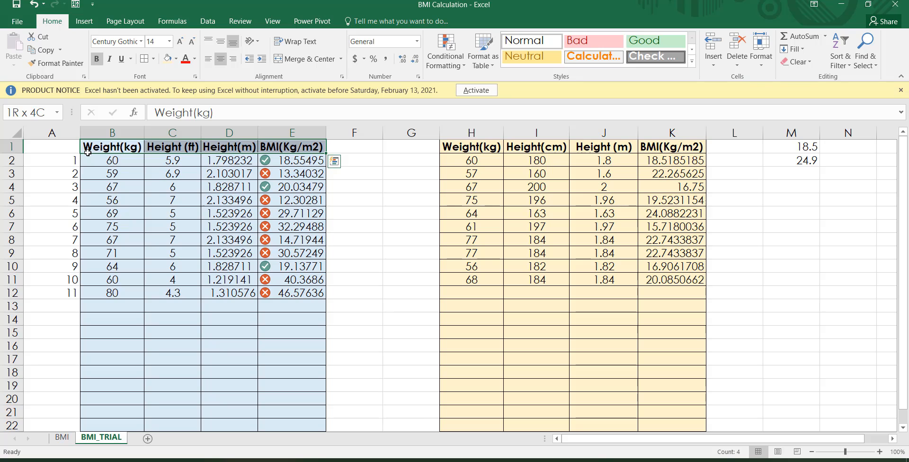
pyautogui.hotkey('ctrl', 'shift', 'Down')
# Step: Copy the weight, height in cm, height in m and BMI table with its headers from range H1:K11
pyautogui.press('Right')
pyautogui.press('Right')
pyautogui.press('Right')
pyautogui.press('Right')
pyautogui.press('Right')
pyautogui.press('Right')
pyautogui.press('Right')
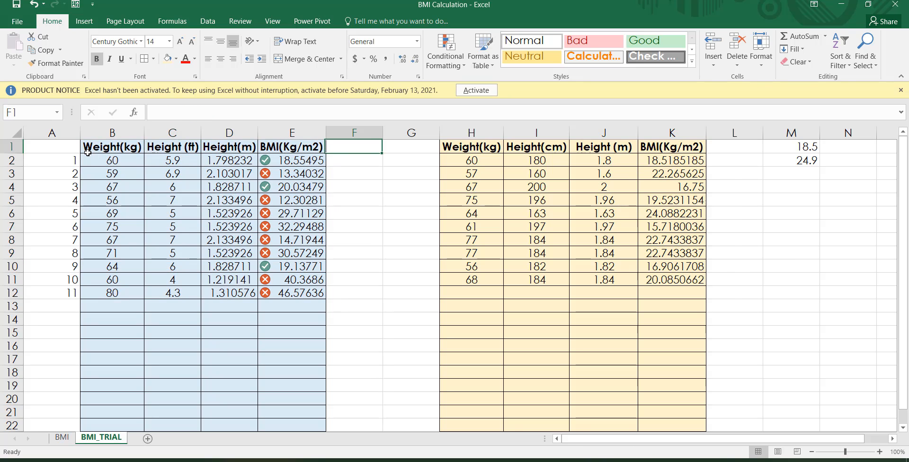
pyautogui.press('Left')
pyautogui.press('Left')
pyautogui.press('Left')
pyautogui.press('Right')
pyautogui.press('Right')
pyautogui.press('Right')
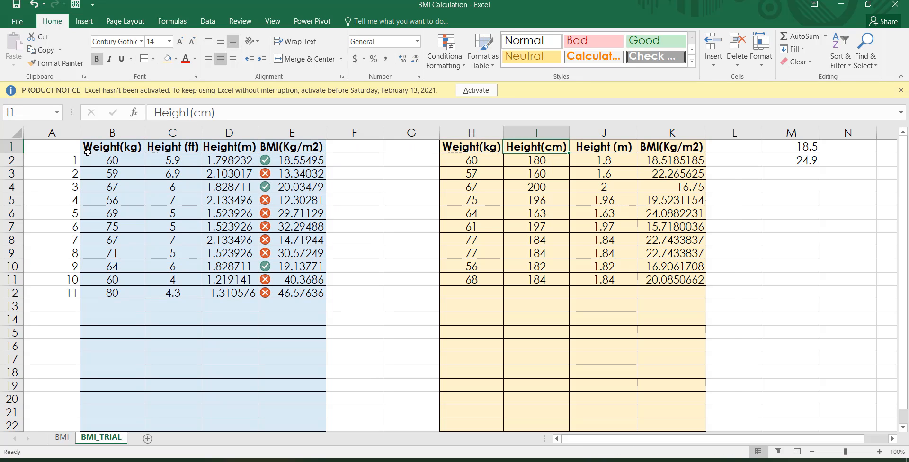
pyautogui.press('Left')
pyautogui.press('Right')
pyautogui.press('Left')
pyautogui.hotkey('shift', 'Right')
pyautogui.hotkey('shift', 'Right')
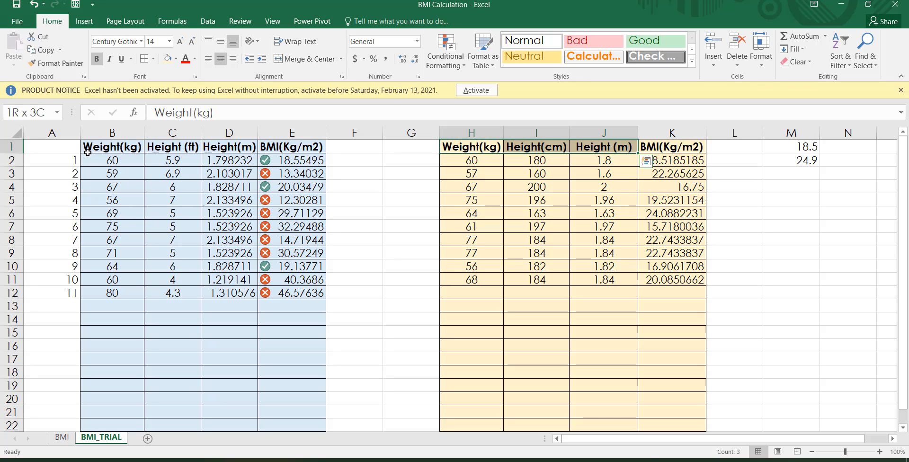
pyautogui.hotkey('shift', 'Down')
pyautogui.hotkey('shift', 'Down')
pyautogui.hotkey('shift', 'Down')
pyautogui.hotkey('shift', 'Down')
pyautogui.hotkey('shift', 'Down')
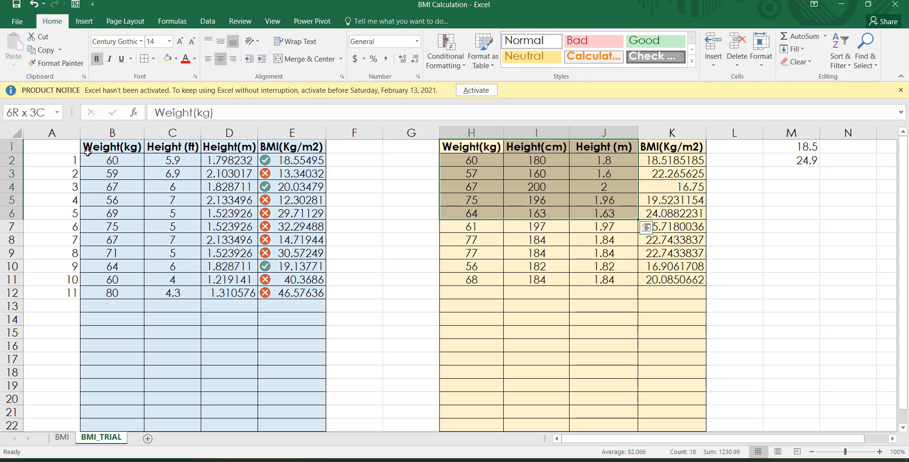
pyautogui.hotkey('shift', 'Down')
pyautogui.hotkey('shift', 'Down')
pyautogui.hotkey('shift', 'Right')
pyautogui.hotkey('shift', 'Down')
pyautogui.hotkey('shift', 'Down')
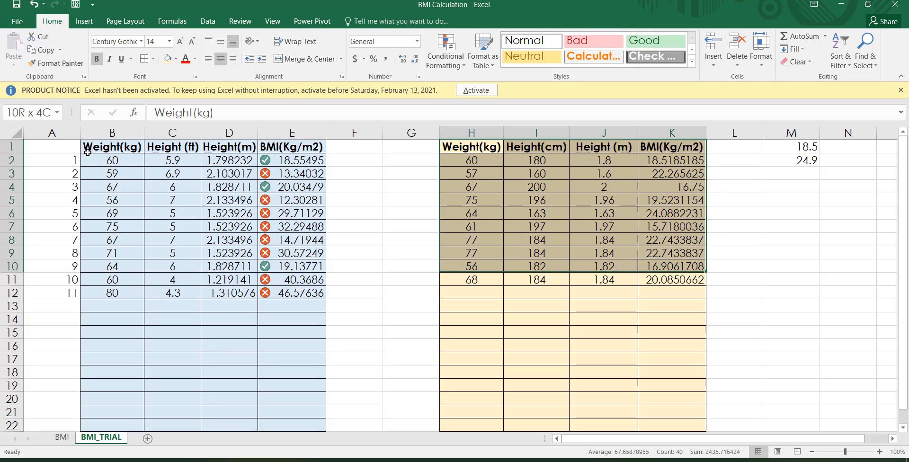
pyautogui.hotkey('shift', 'Down')
pyautogui.hotkey('ctrl', 'c')
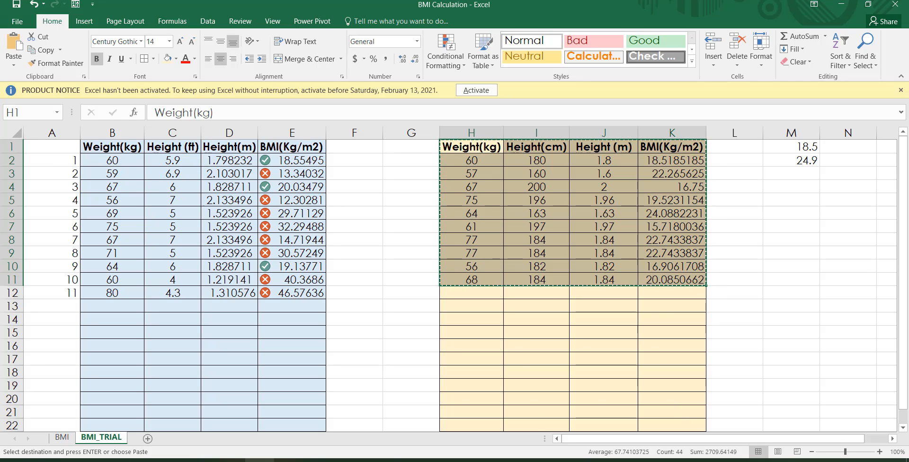
# Step: Switch back to Honeycode in Chrome and paste the copied BMI table into personalChart, starting at the first column header
pyautogui.click(377, 461)
pyautogui.click(386, 434)
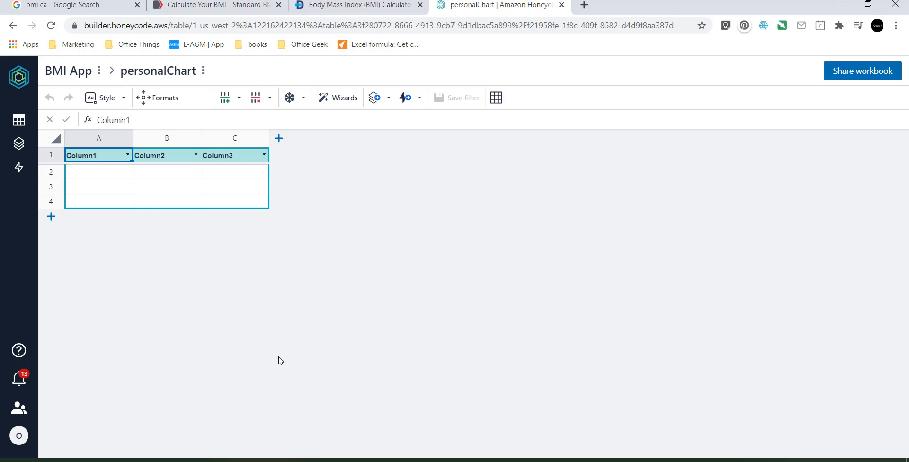
pyautogui.hotkey('ctrl', 'v')
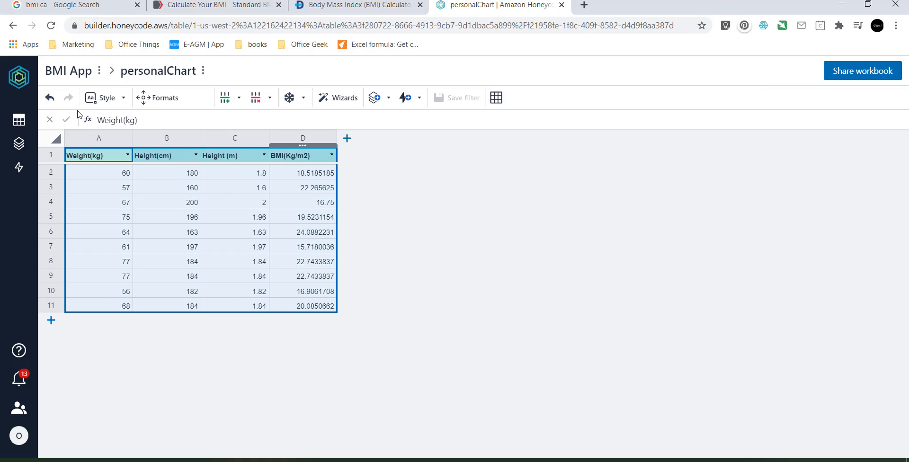
# Step: Inspect the pasted Height(cm), Height (m) and BMI(Kg/m2) columns and their cells for formulas
pyautogui.click(237, 236)
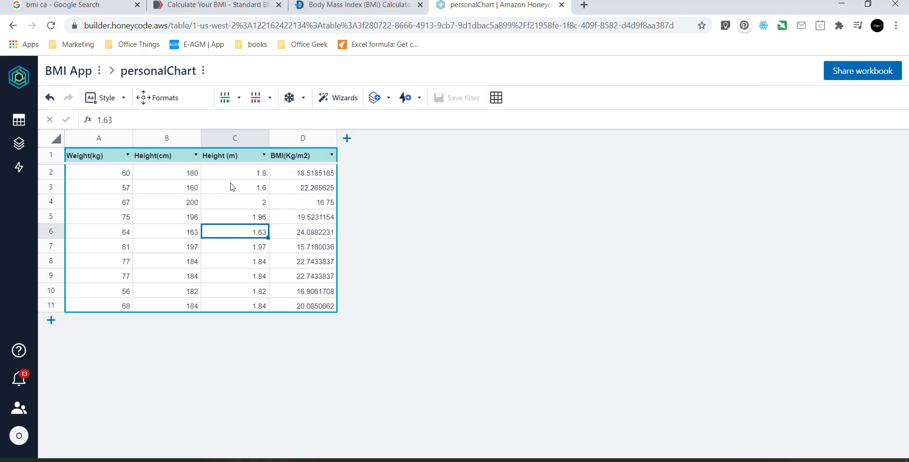
pyautogui.click(245, 141)
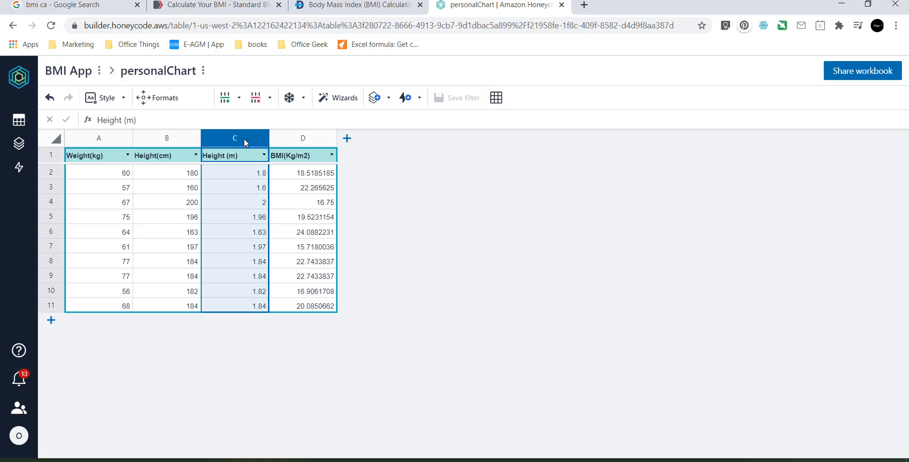
pyautogui.click(172, 137)
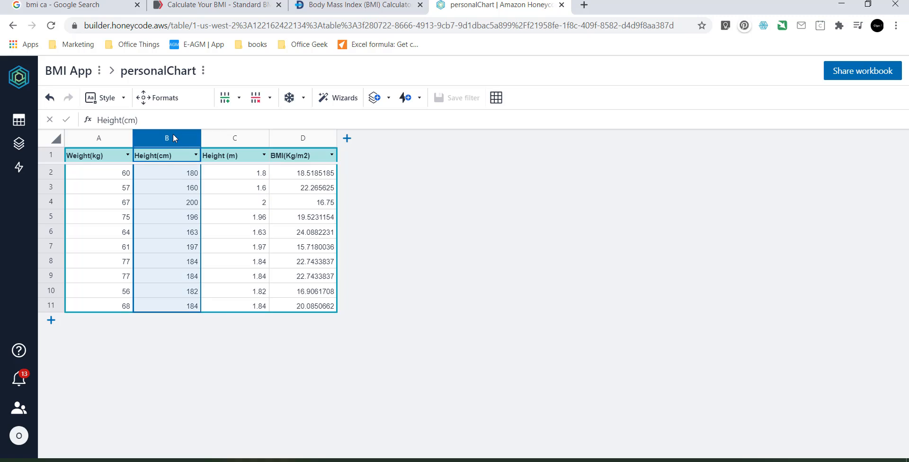
pyautogui.click(226, 171)
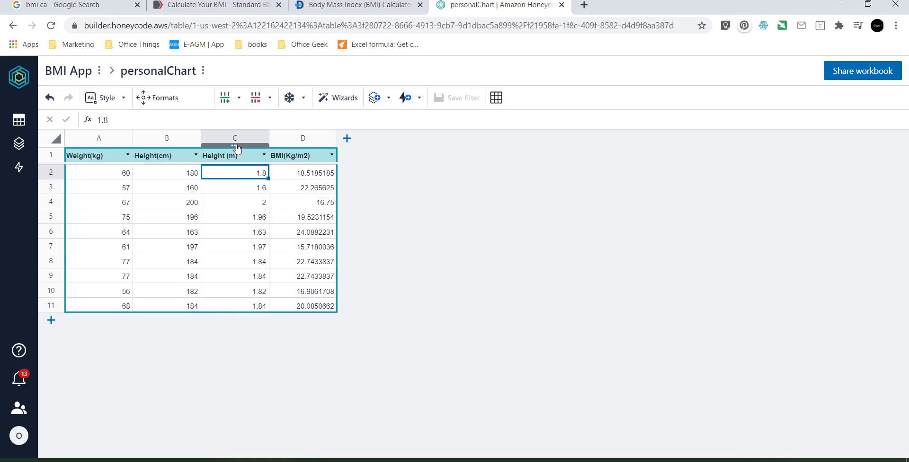
pyautogui.click(239, 140)
pyautogui.click(242, 172)
pyautogui.click(314, 140)
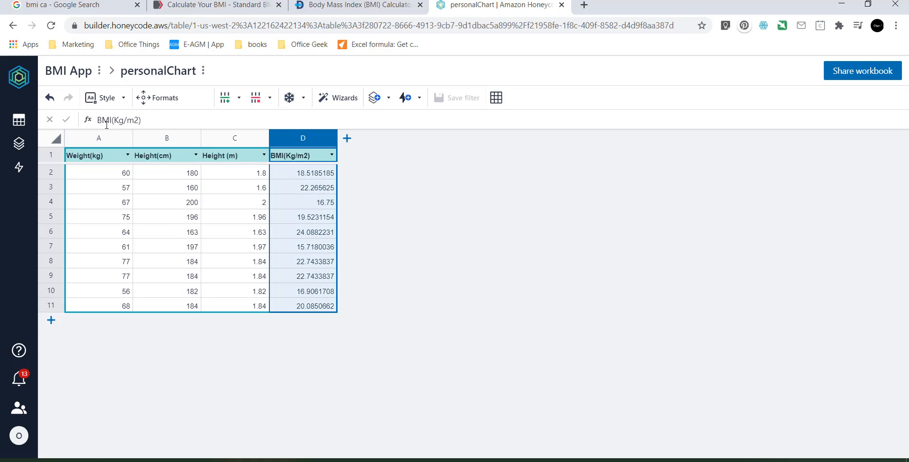
pyautogui.click(170, 187)
pyautogui.click(292, 205)
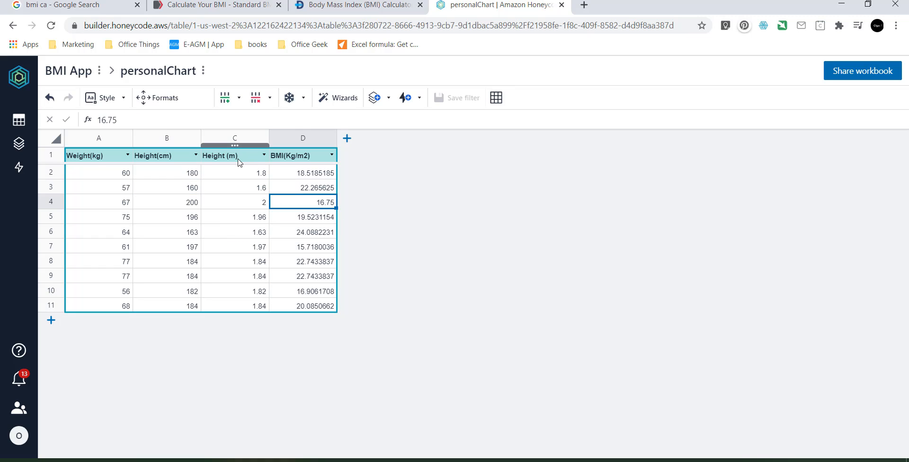
# Step: Clear the pasted values in the Height (m) column from C2 to C11
pyautogui.click(239, 174)
pyautogui.hotkey('shift', 'Down')
pyautogui.hotkey('shift', 'Down')
pyautogui.hotkey('shift', 'Down')
pyautogui.hotkey('shift', 'Down')
pyautogui.hotkey('shift', 'Down')
pyautogui.hotkey('shift', 'Down')
pyautogui.hotkey('shift', 'Down')
pyautogui.hotkey('shift', 'Down')
pyautogui.hotkey('shift', 'Down')
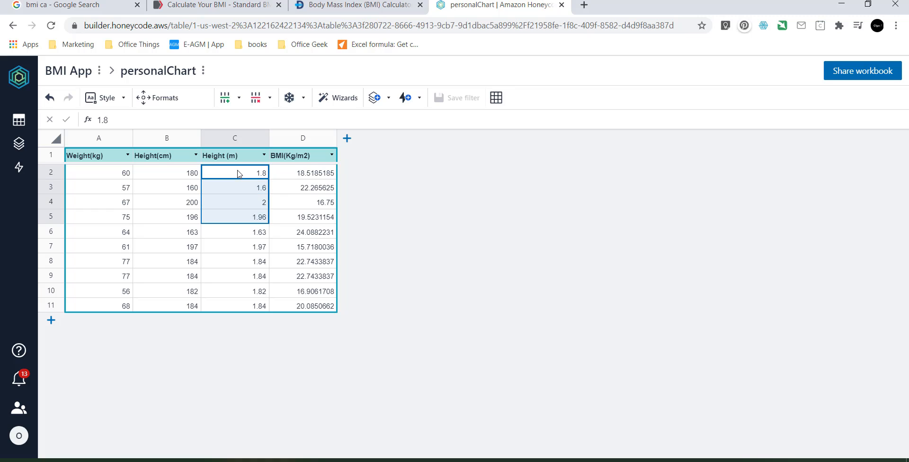
pyautogui.press('Delete')
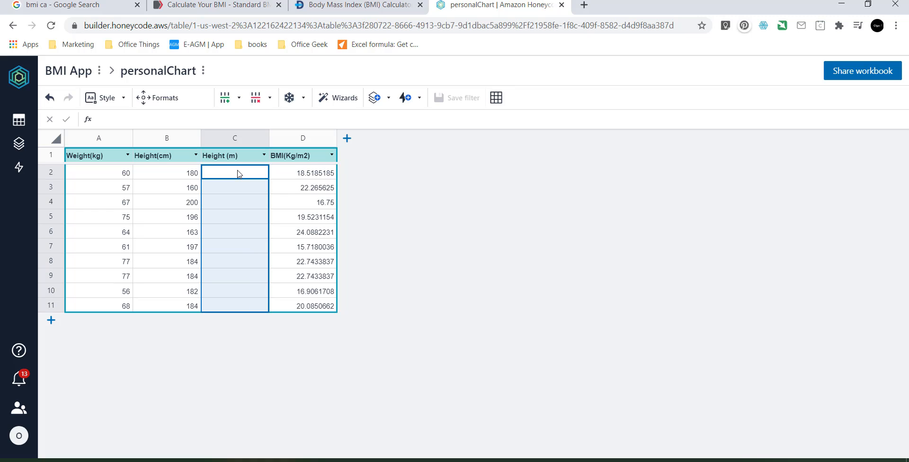
# Step: Apply the column formula =[Height(cm)]/100 to the Height (m) column
pyautogui.click(235, 137)
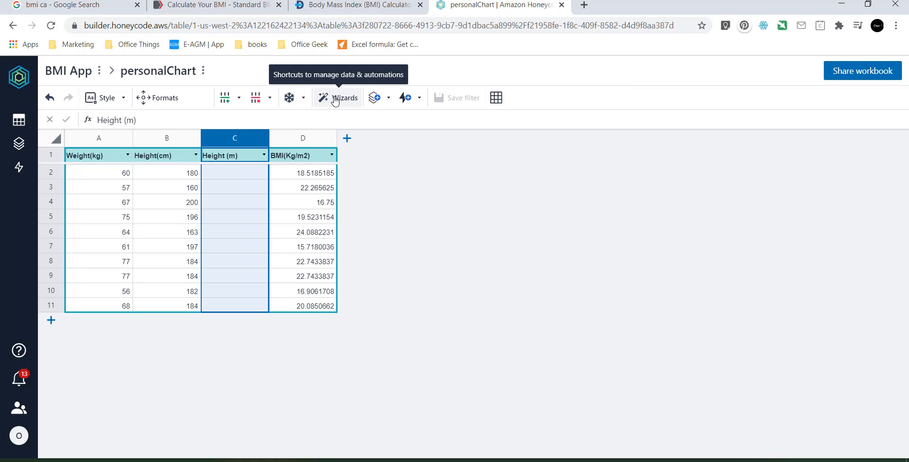
pyautogui.click(163, 98)
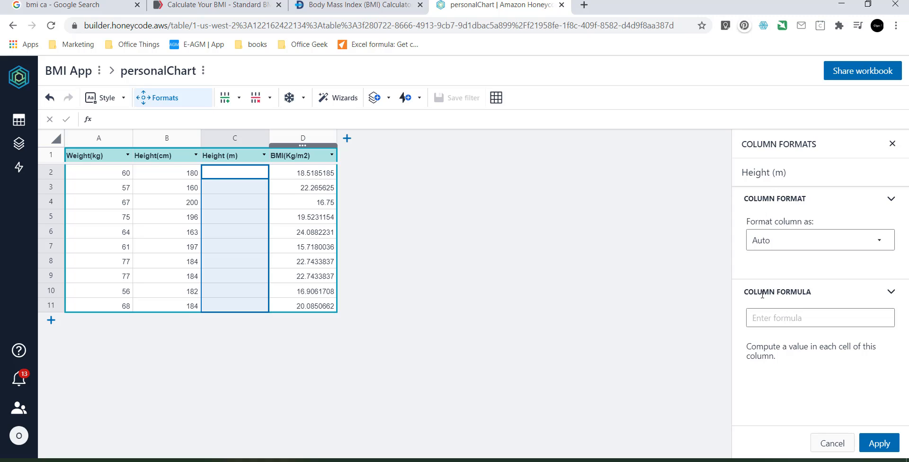
pyautogui.click(771, 318)
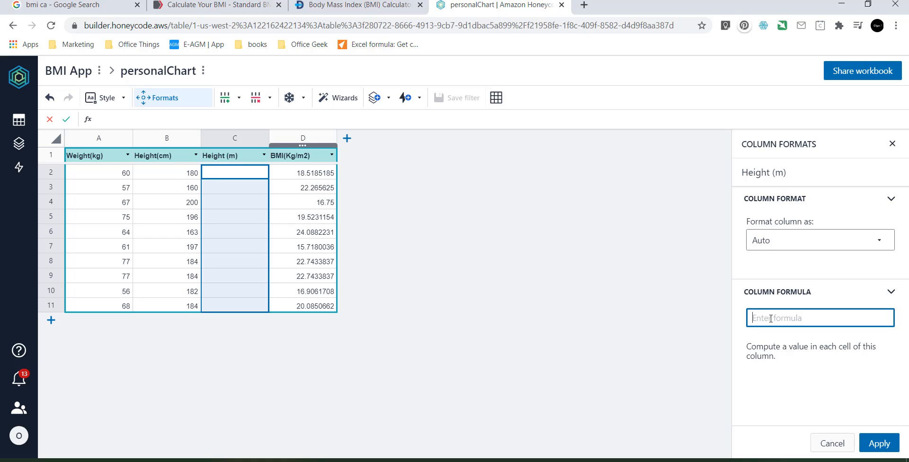
pyautogui.write('=')
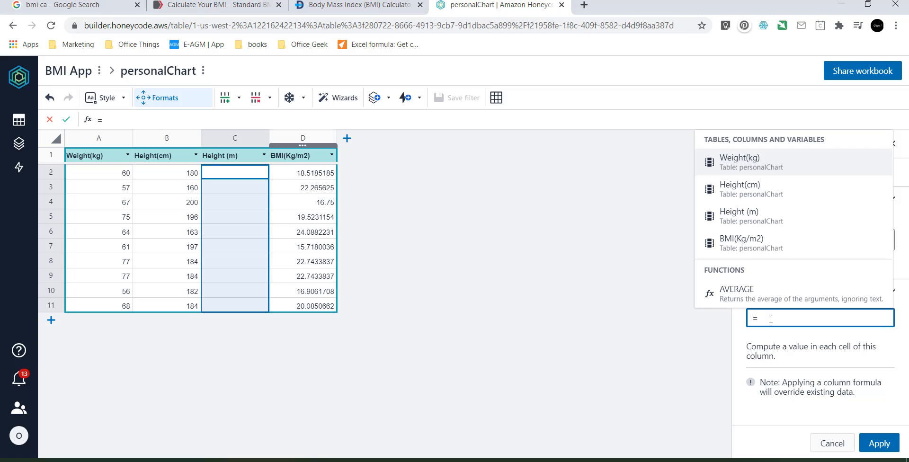
pyautogui.click(737, 187)
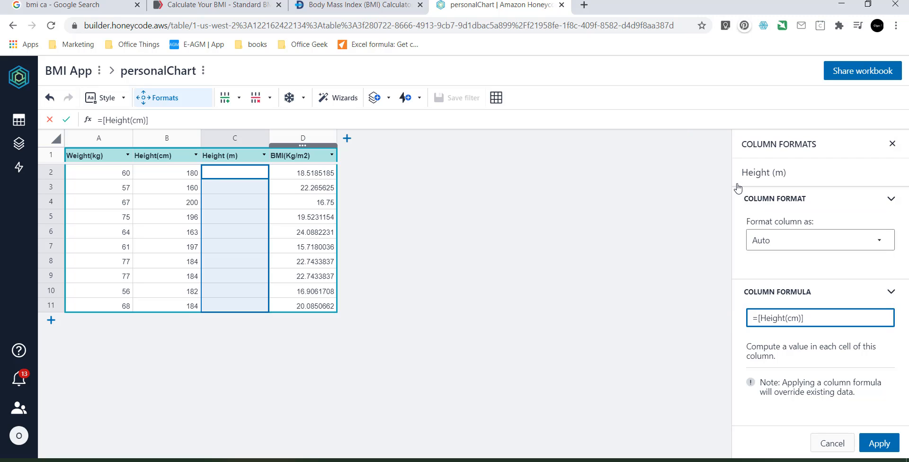
pyautogui.write('/100')
pyautogui.click(877, 443)
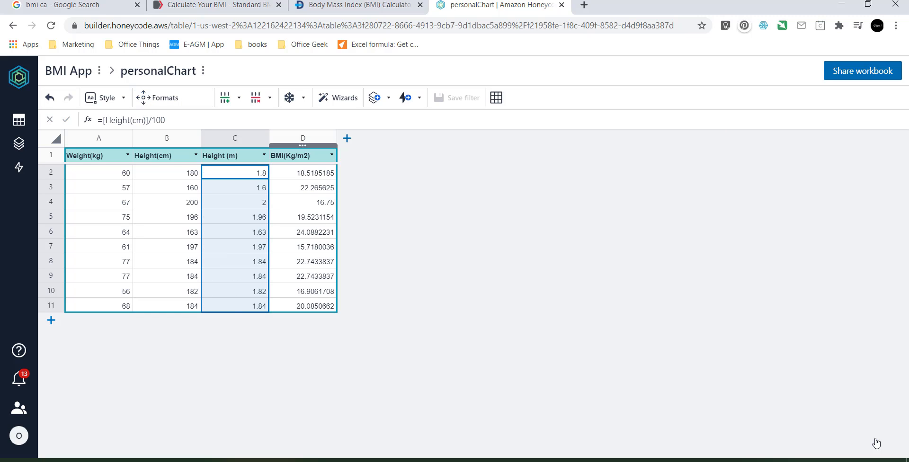
# Step: Check the column formula in several Height (m) cells, including C2
pyautogui.click(234, 217)
pyautogui.click(234, 192)
pyautogui.click(233, 174)
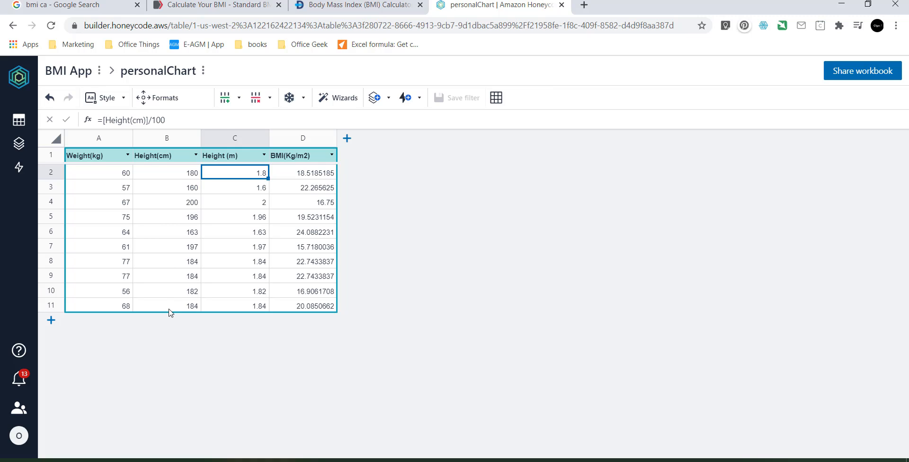
# Step: Clear the pasted values in the BMI(Kg/m2) column from D2 to D11
pyautogui.click(308, 172)
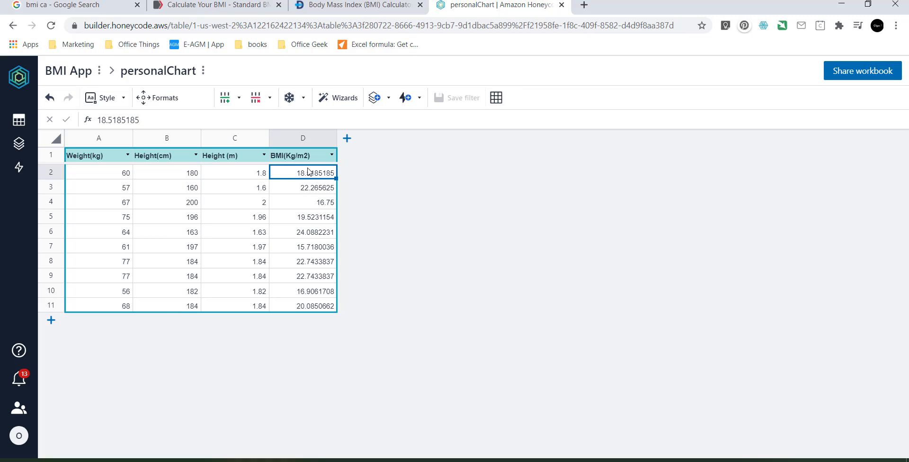
pyautogui.hotkey('shift', 'Down')
pyautogui.hotkey('shift', 'Down')
pyautogui.hotkey('shift', 'Down')
pyautogui.hotkey('shift', 'Down')
pyautogui.hotkey('shift', 'Down')
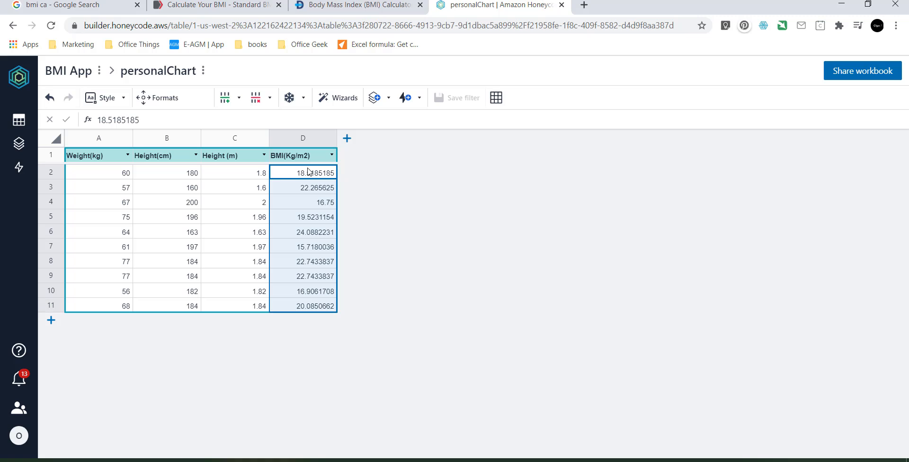
pyautogui.press('Delete')
# Step: Apply the column formula =[Weight(kg)]/POWER([Height (m)],2) to the BMI(Kg/m2) column
pyautogui.click(302, 138)
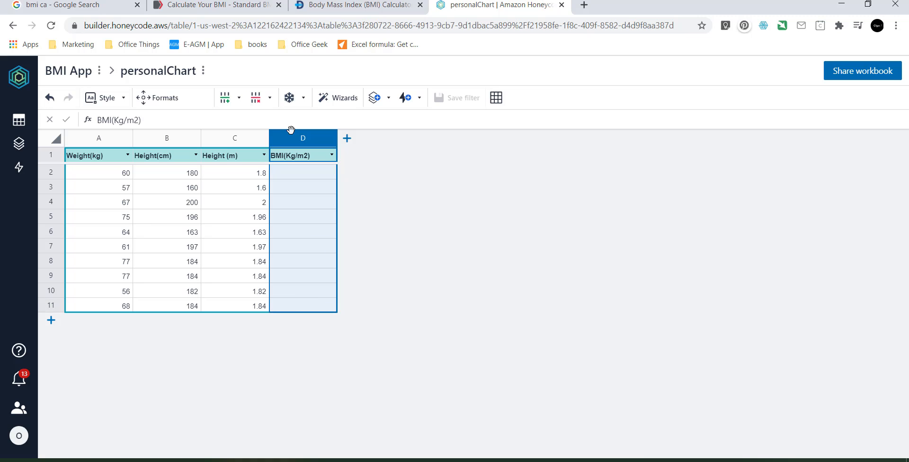
pyautogui.click(191, 101)
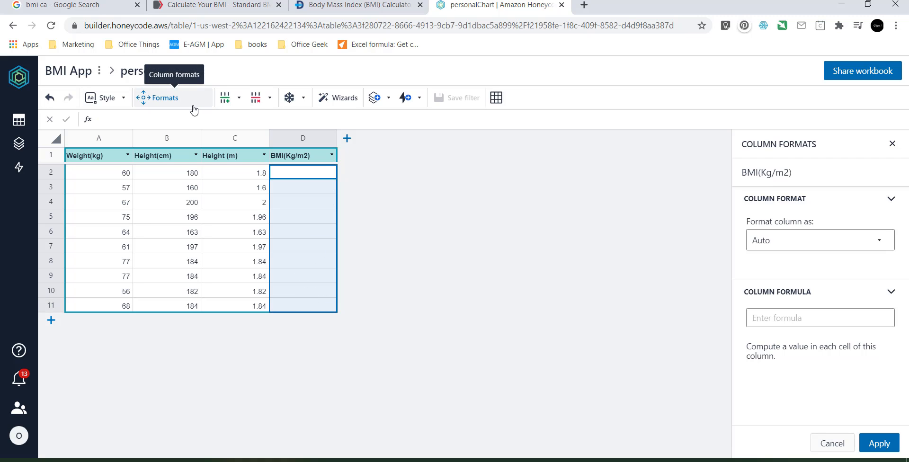
pyautogui.click(796, 320)
pyautogui.write('=')
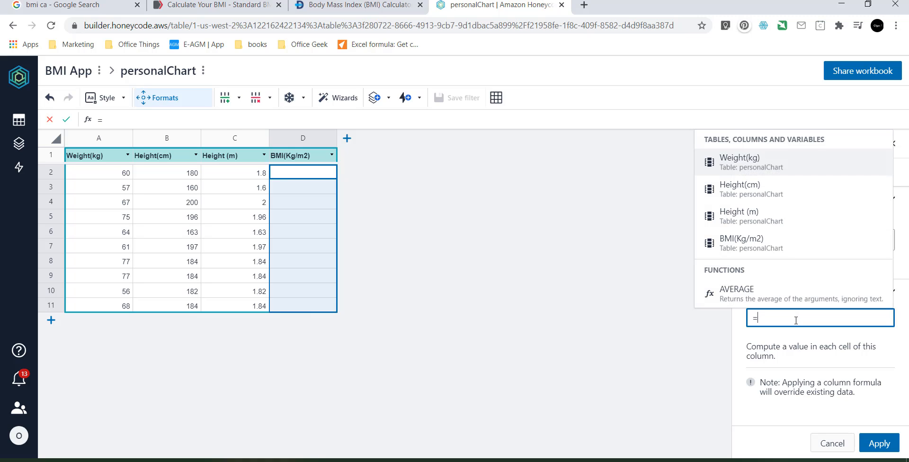
pyautogui.press('Return')
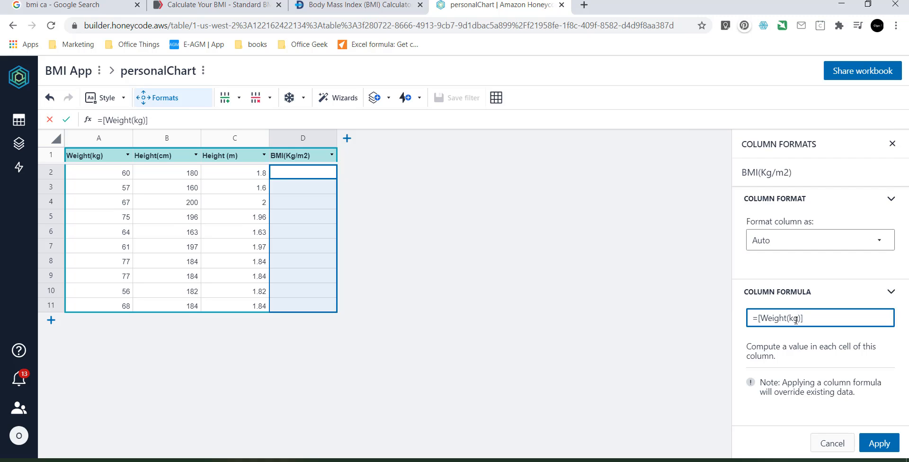
pyautogui.write('/po')
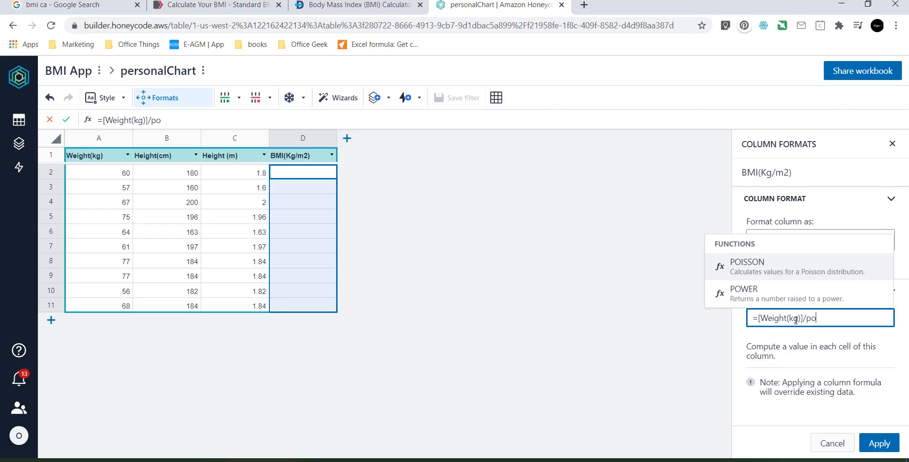
pyautogui.press('Down')
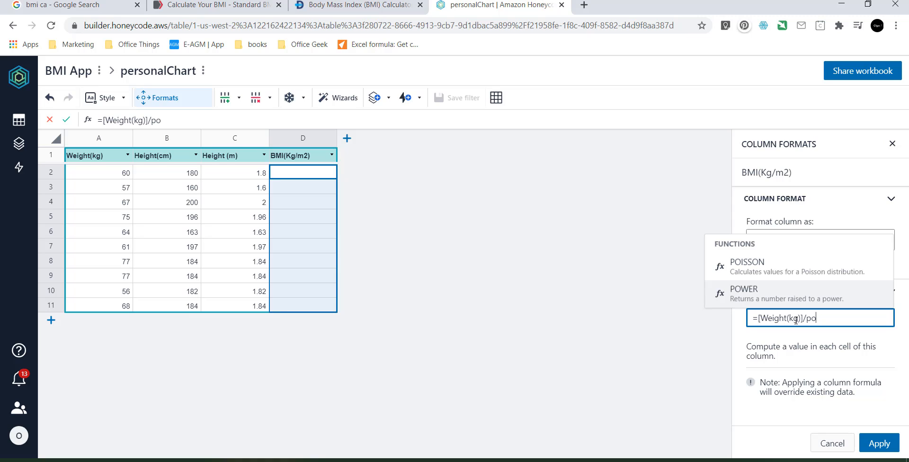
pyautogui.click(766, 297)
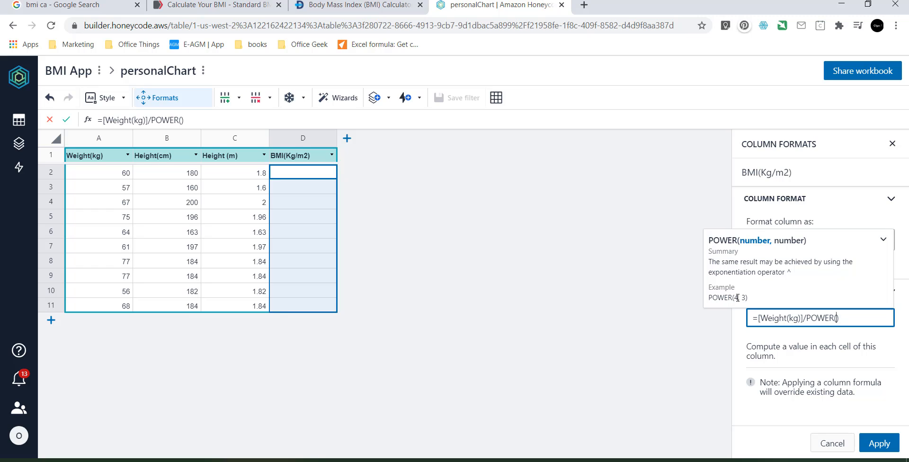
pyautogui.write('h')
pyautogui.press('Down')
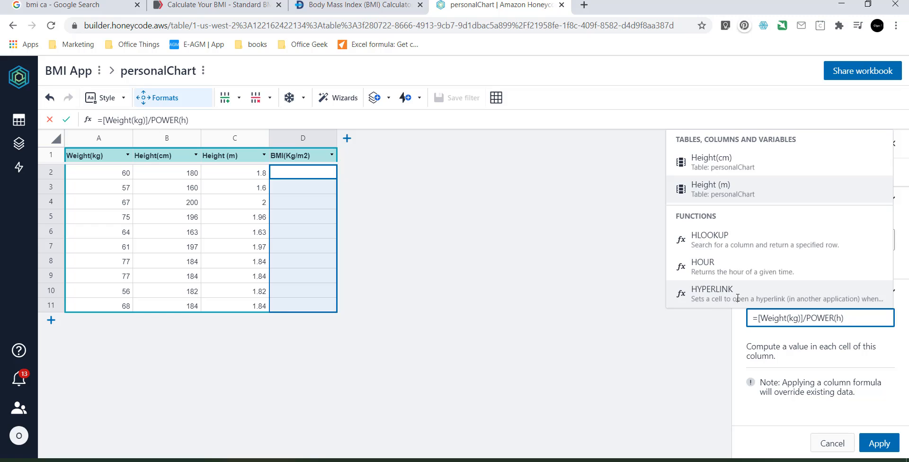
pyautogui.press('Return')
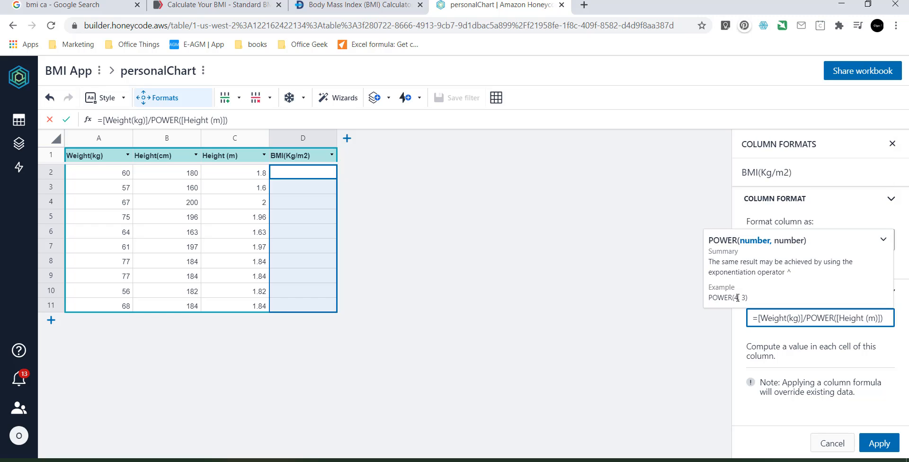
pyautogui.write(',2')
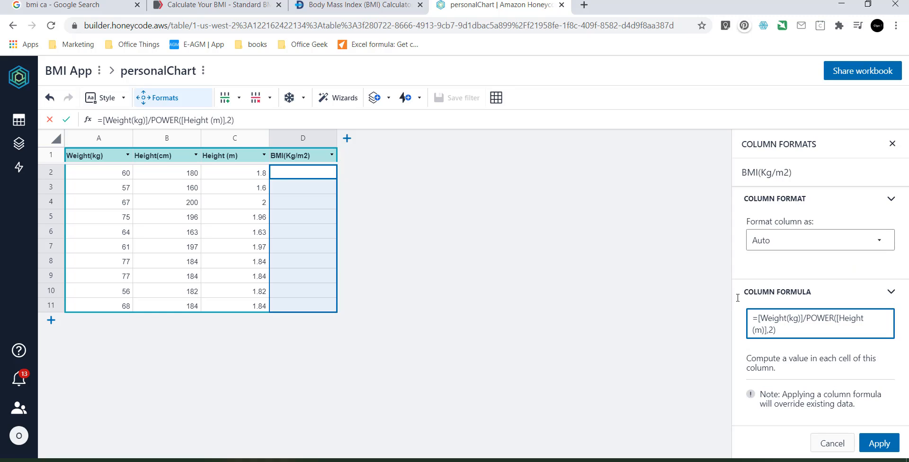
pyautogui.click(872, 445)
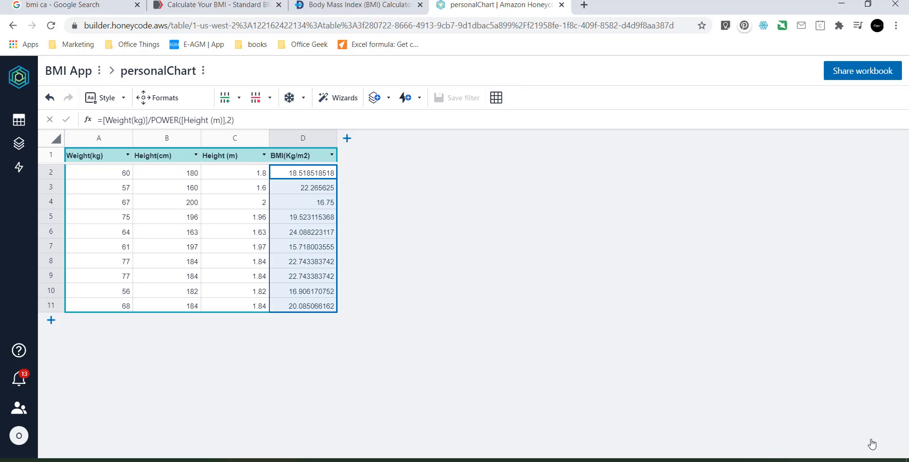
# Step: Add a Date column and fill rows 2 to 11 with monthly dates from 4/11/20 to 11/11/20, plus 12/12/20 and 3/11/20
pyautogui.click(348, 140)
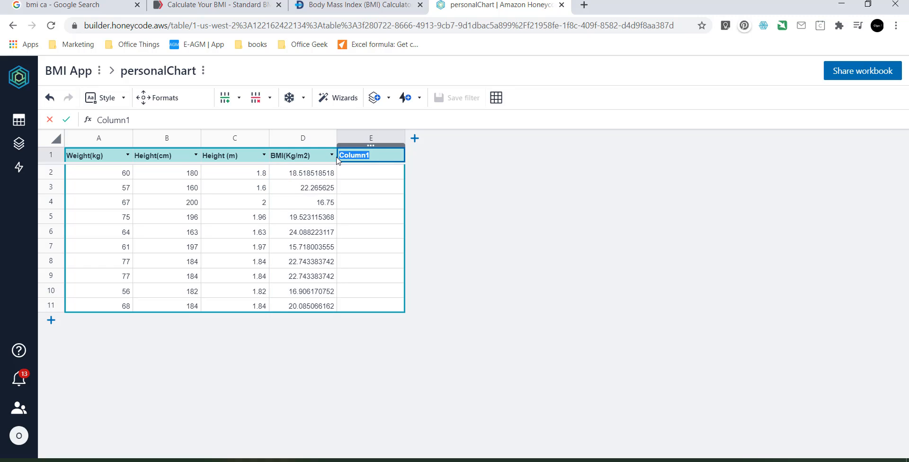
pyautogui.write('Date')
pyautogui.press('Return')
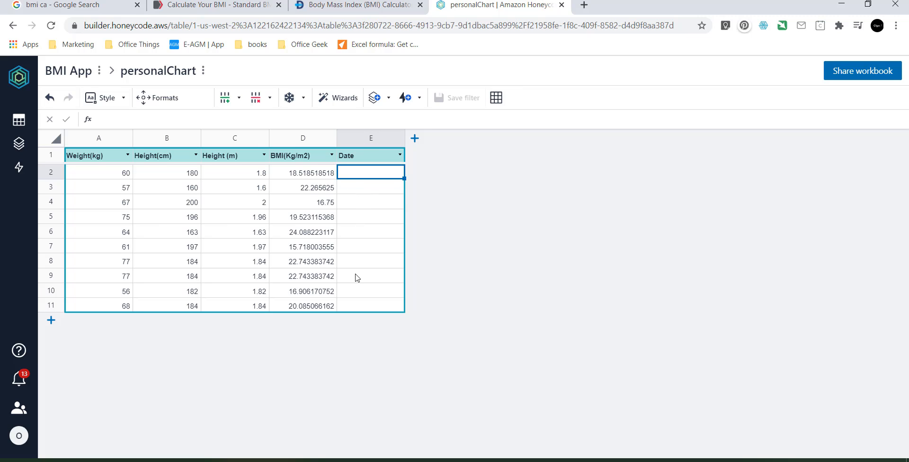
pyautogui.write('4/11/20 5/11/20 6/11/20 7/11/20 8/11/20 9/11/20 10/11/20 11/11/20 12/12/20 3/11/20')
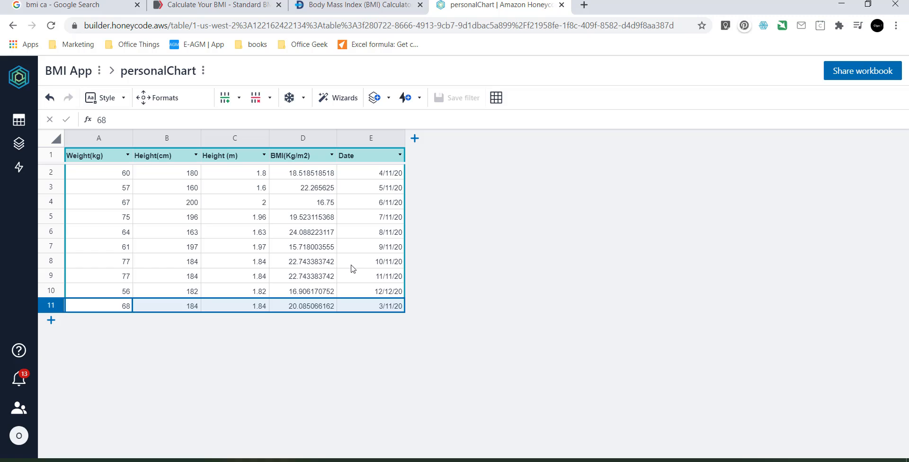
# Step: Format the Date column as Date with the Monday, January 2, 2017 display preference, and widen the column for the longer dates
pyautogui.click(378, 149)
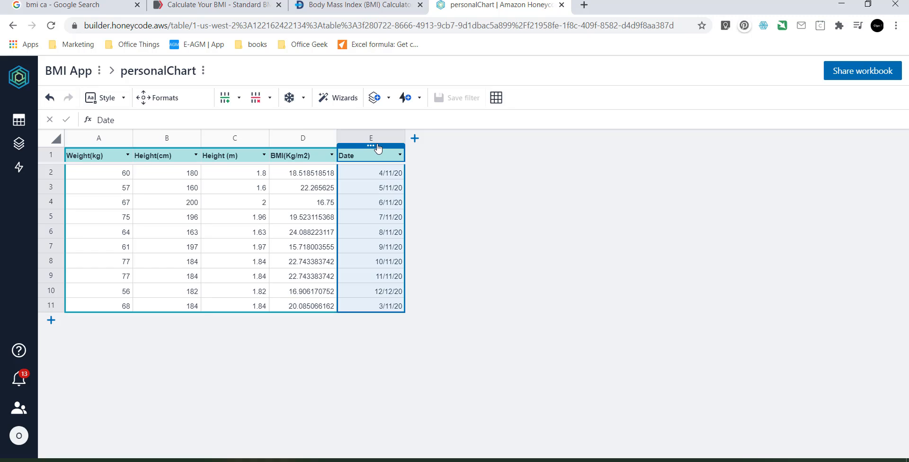
pyautogui.click(170, 101)
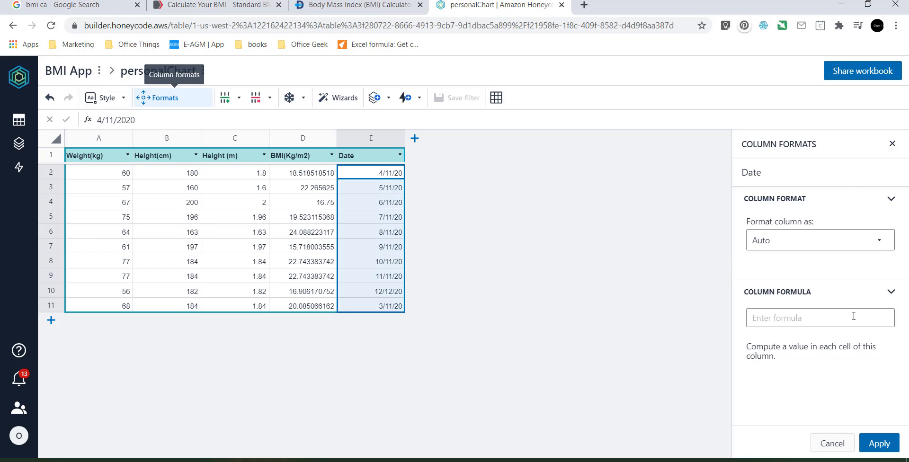
pyautogui.click(835, 240)
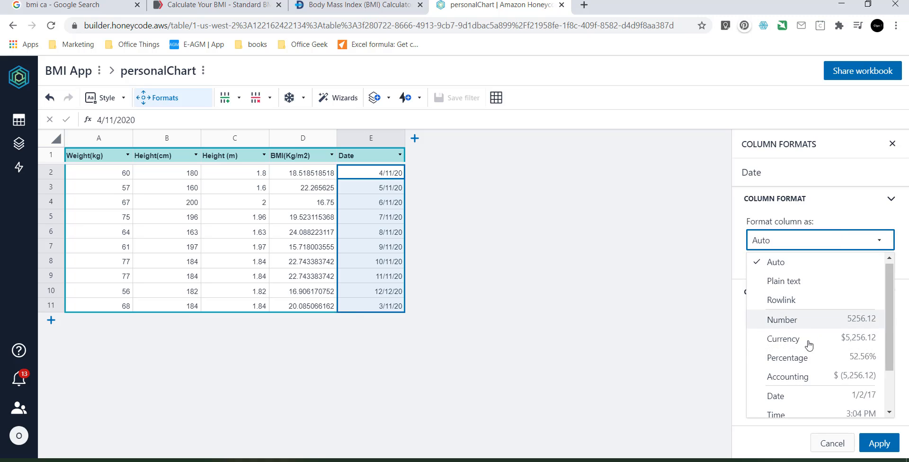
pyautogui.moveTo(887, 338); pyautogui.dragTo(888, 377)
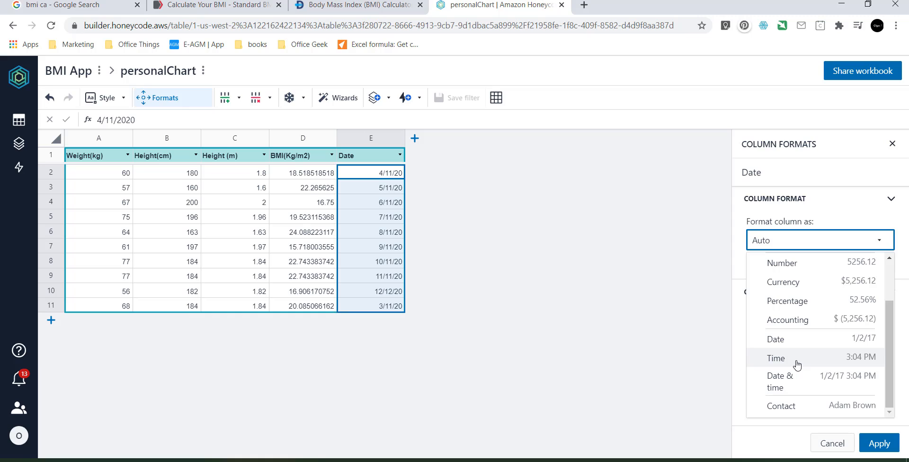
pyautogui.click(775, 340)
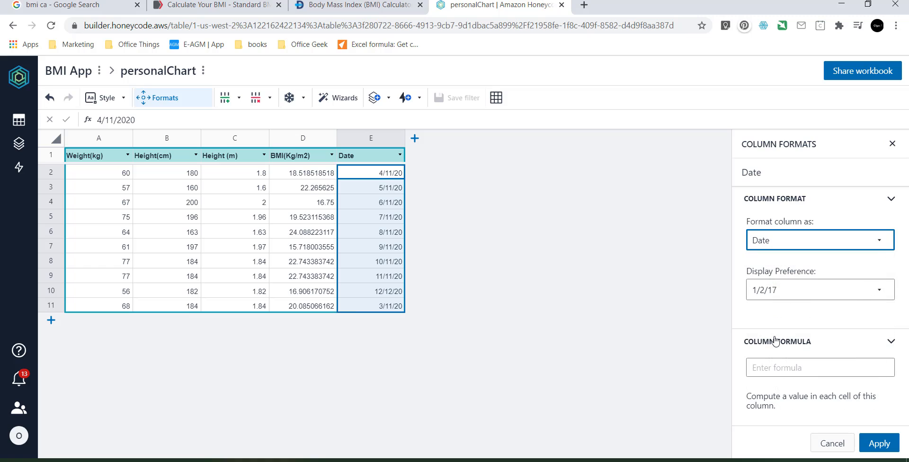
pyautogui.click(785, 292)
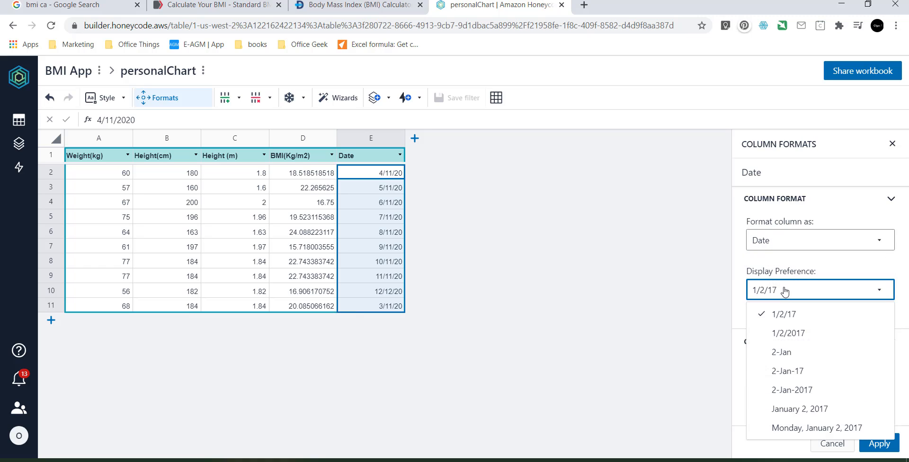
pyautogui.click(811, 428)
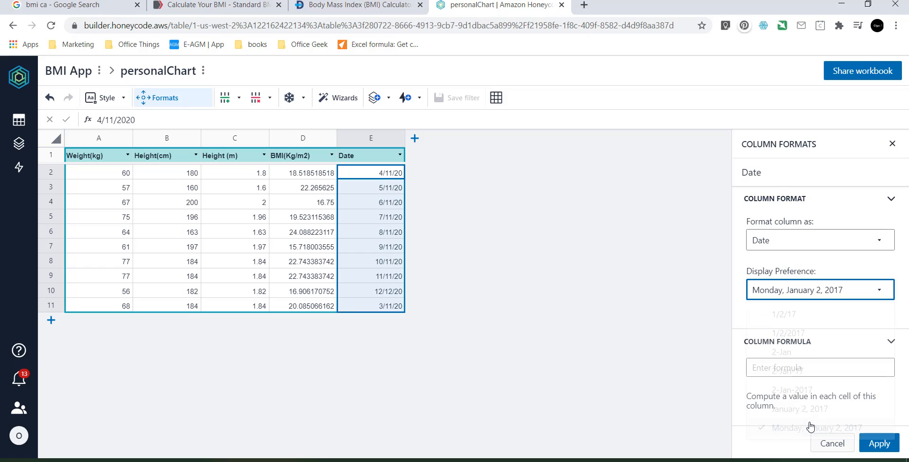
pyautogui.click(872, 438)
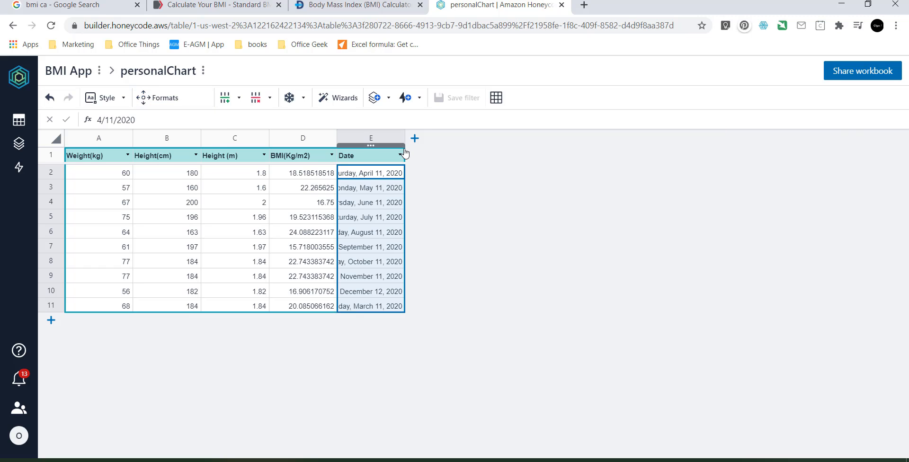
pyautogui.moveTo(405, 139); pyautogui.dragTo(440, 140)
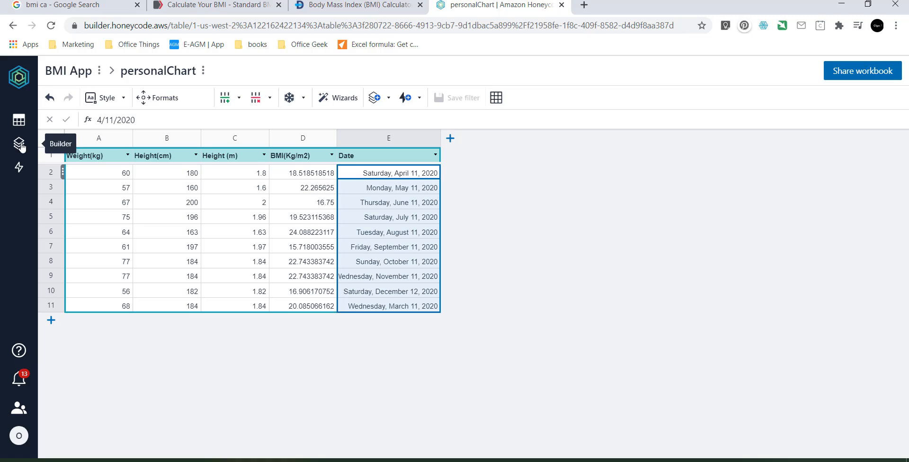
# Step: Start a new app with the app wizard, using the personalChart table as the screen's source
pyautogui.click(384, 104)
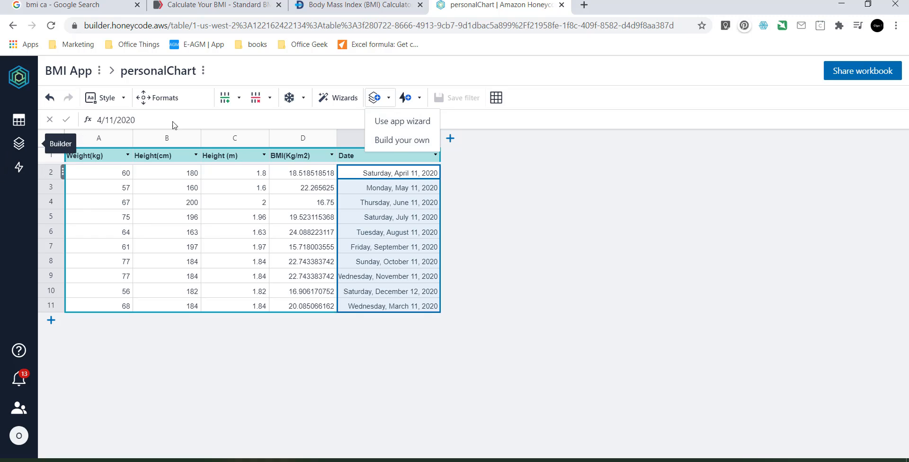
pyautogui.click(412, 127)
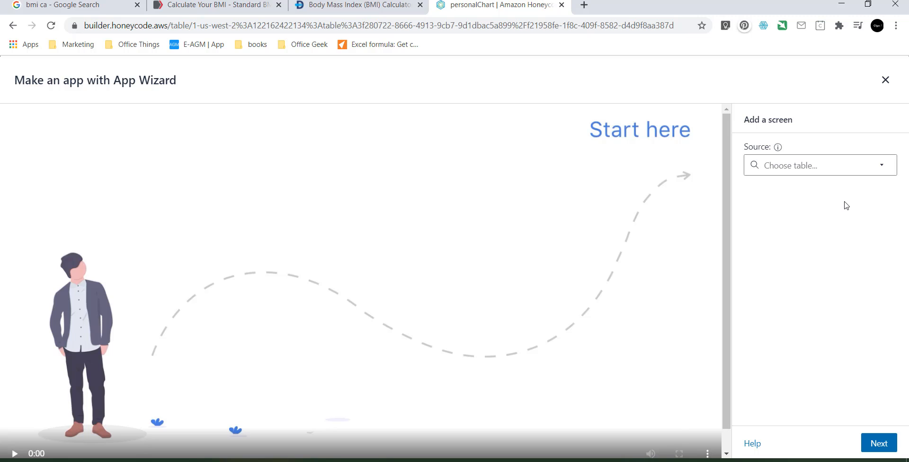
pyautogui.click(825, 161)
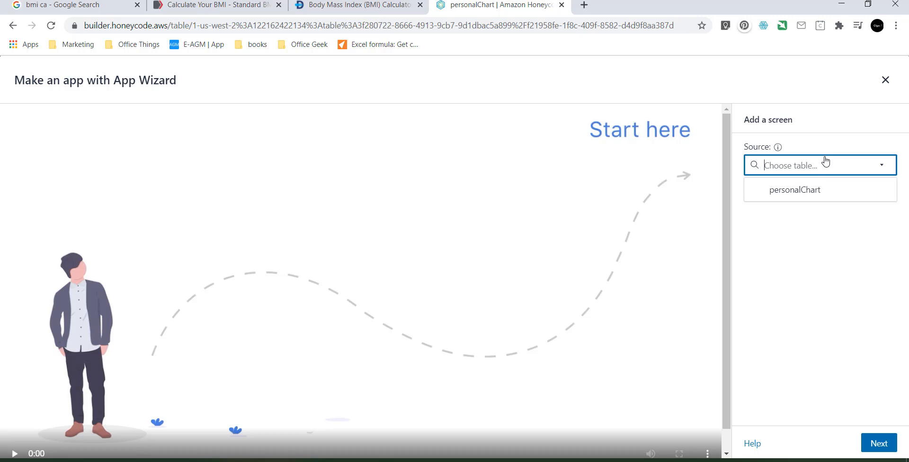
pyautogui.click(810, 191)
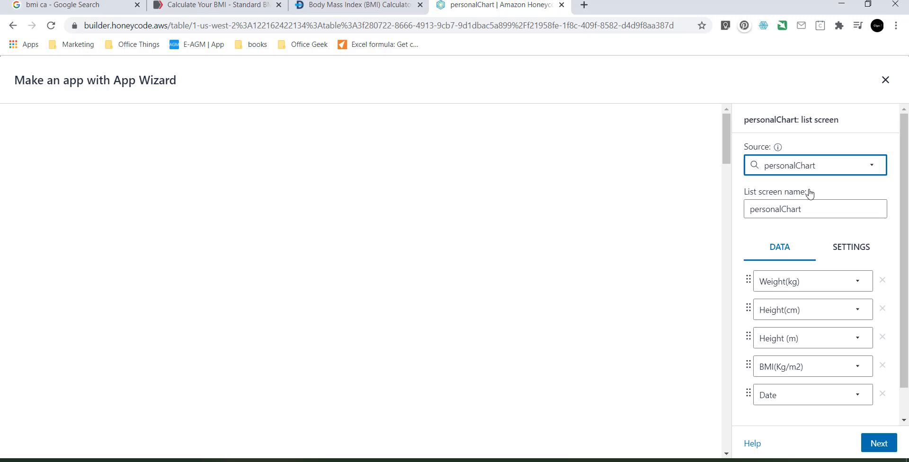
# Step: Rename the list screen as Personal Chart and move the Date field to the first position, above Weight(kg)
pyautogui.click(801, 213)
pyautogui.click(756, 209)
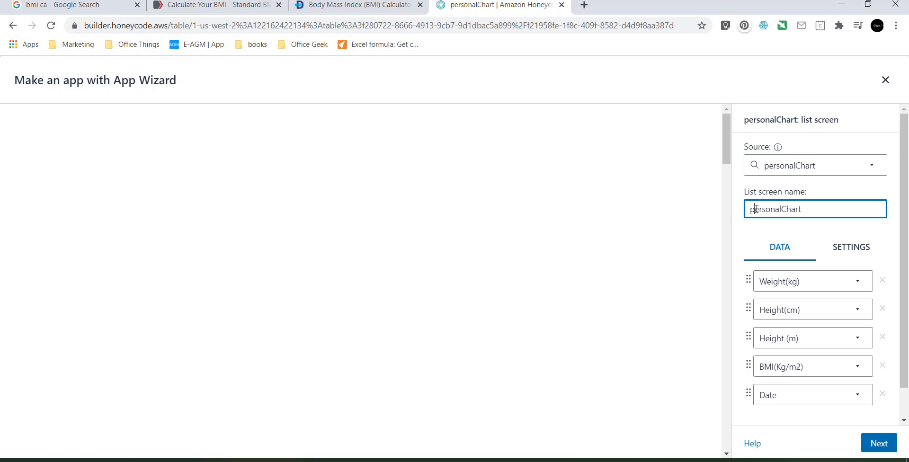
pyautogui.press('BackSpace')
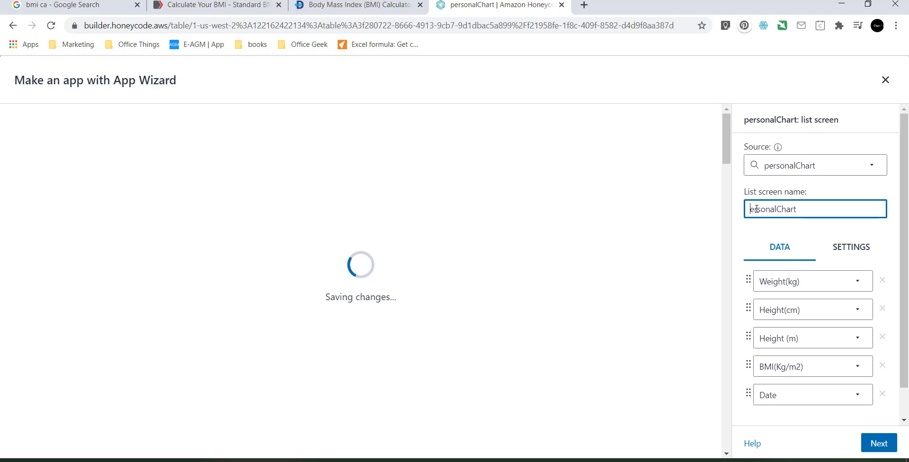
pyautogui.write('P')
pyautogui.press('Right')
pyautogui.press('Right')
pyautogui.press('Right')
pyautogui.press('Right')
pyautogui.press('Right')
pyautogui.press('Right')
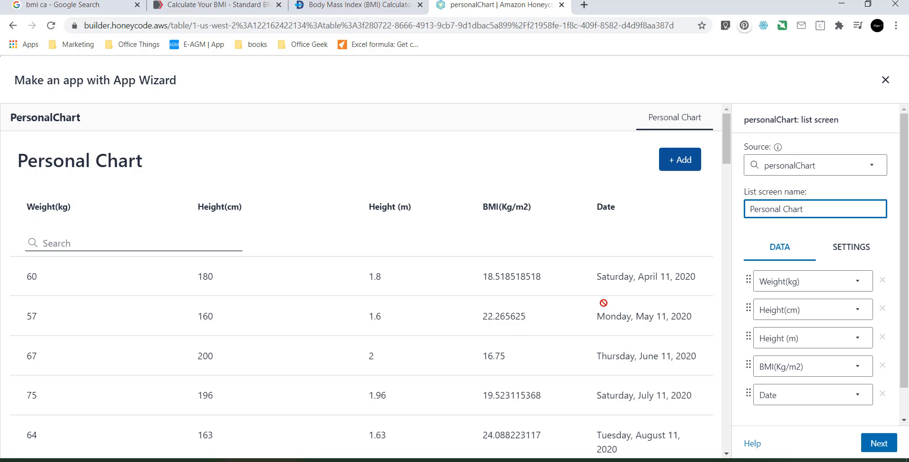
pyautogui.moveTo(748, 396); pyautogui.dragTo(743, 267)
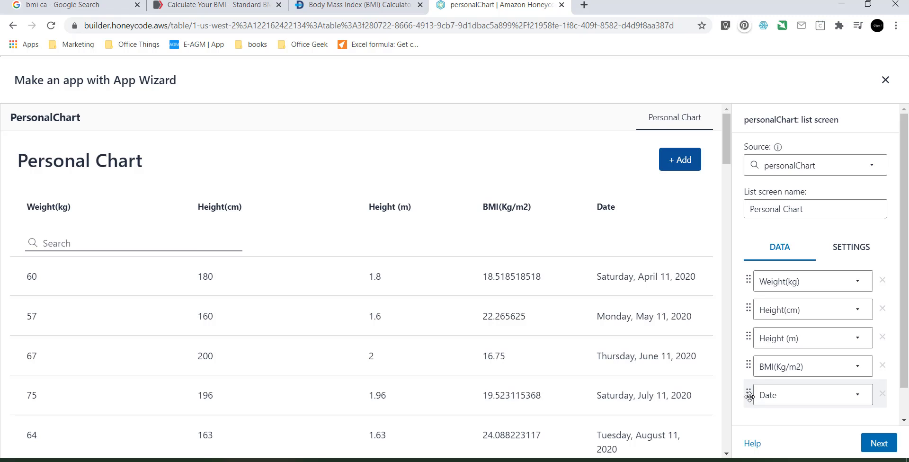
pyautogui.moveTo(752, 402); pyautogui.dragTo(754, 286)
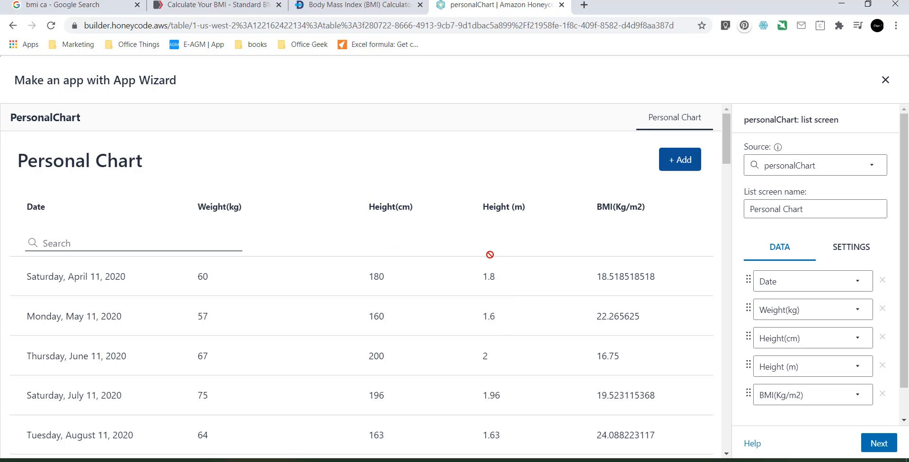
# Step: Remove the Height (m) column from the Personal Chart list screen
pyautogui.click(884, 367)
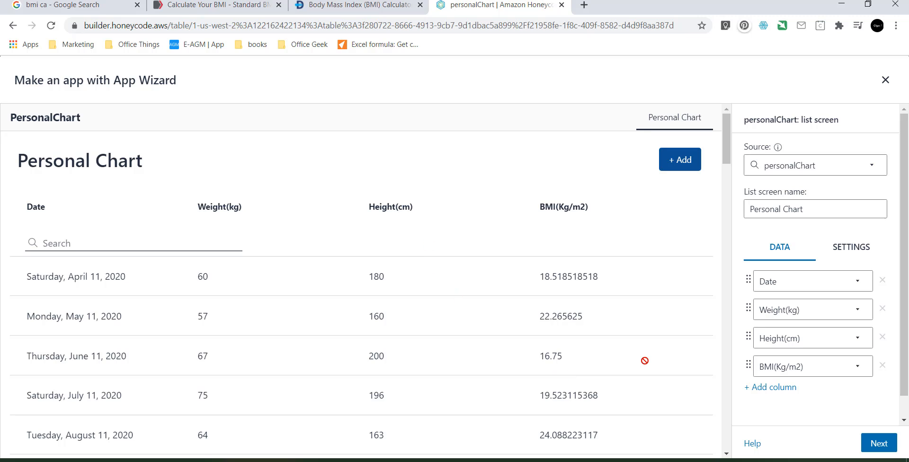
# Step: Try the Stacked list layout on the Personal Chart screen, look through its preview and restore the Columns layout
pyautogui.click(845, 253)
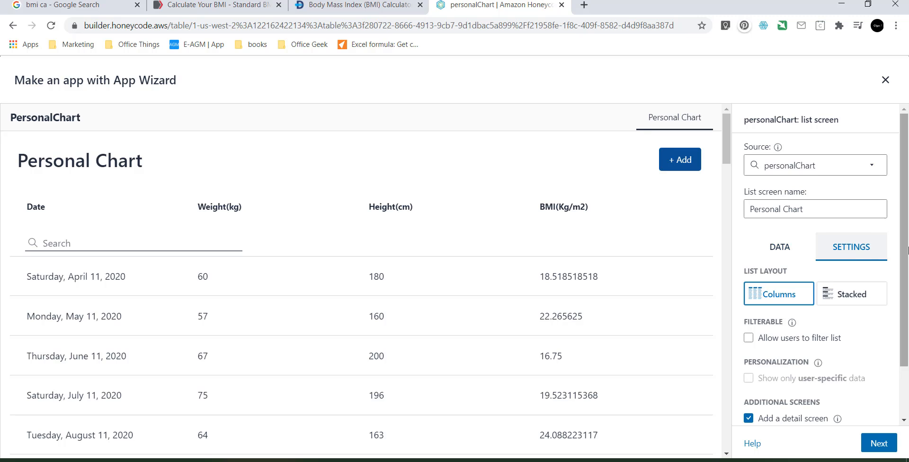
pyautogui.scroll(-1, 814, 284)
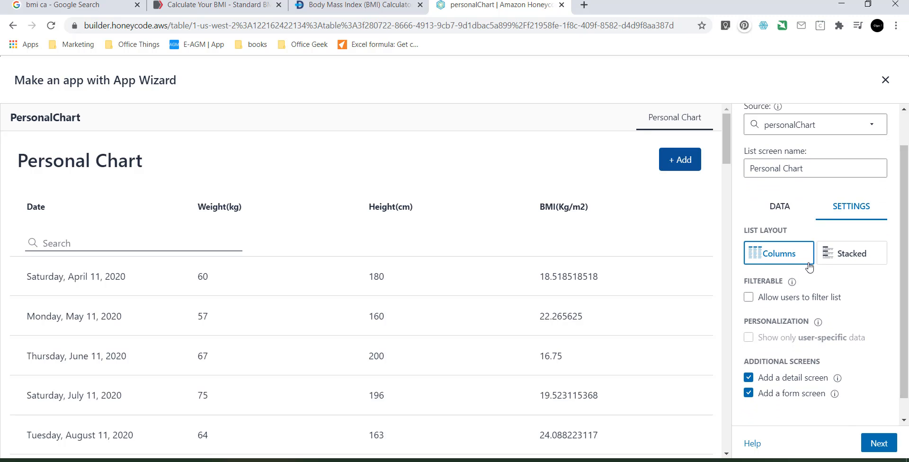
pyautogui.click(844, 261)
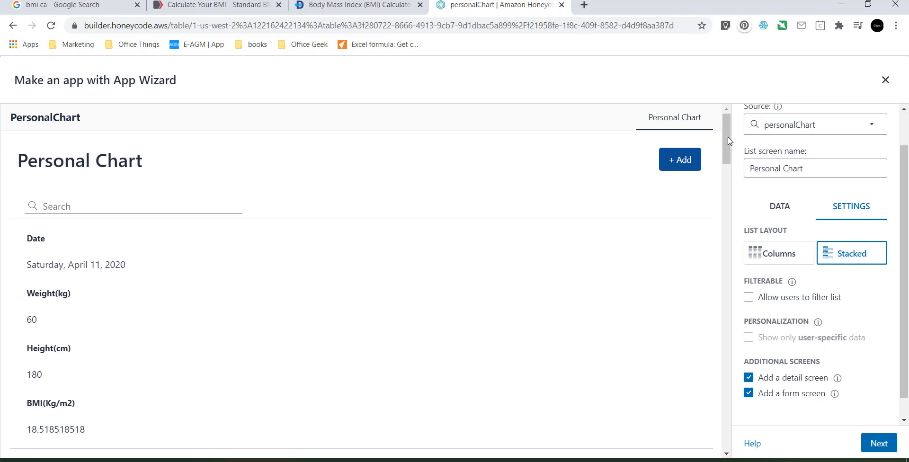
pyautogui.moveTo(726, 150); pyautogui.dragTo(729, 168)
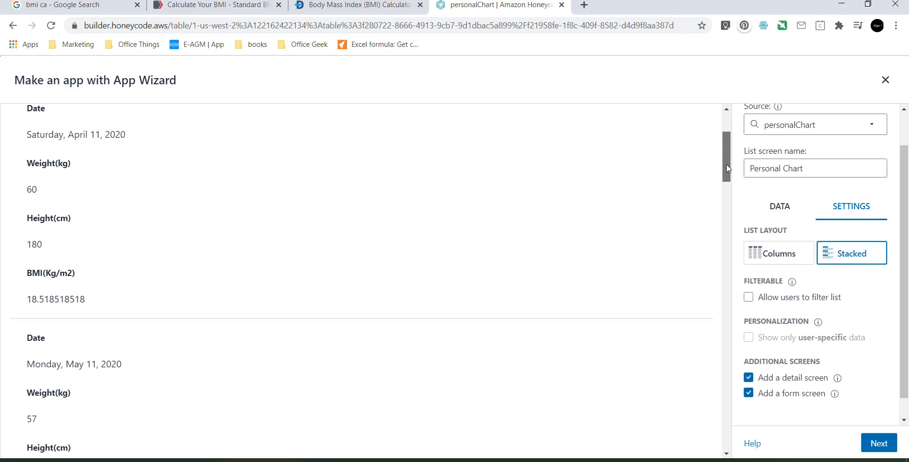
pyautogui.moveTo(727, 169); pyautogui.dragTo(736, 139)
pyautogui.click(769, 258)
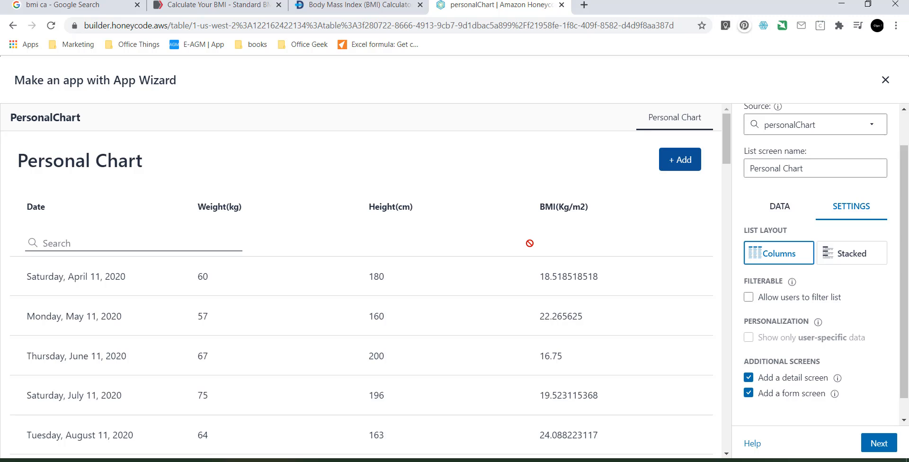
# Step: Remove the Height(cm) column from the list screen and proceed to the detail screen setup, keeping the Columns layout and both additional screens
pyautogui.click(776, 208)
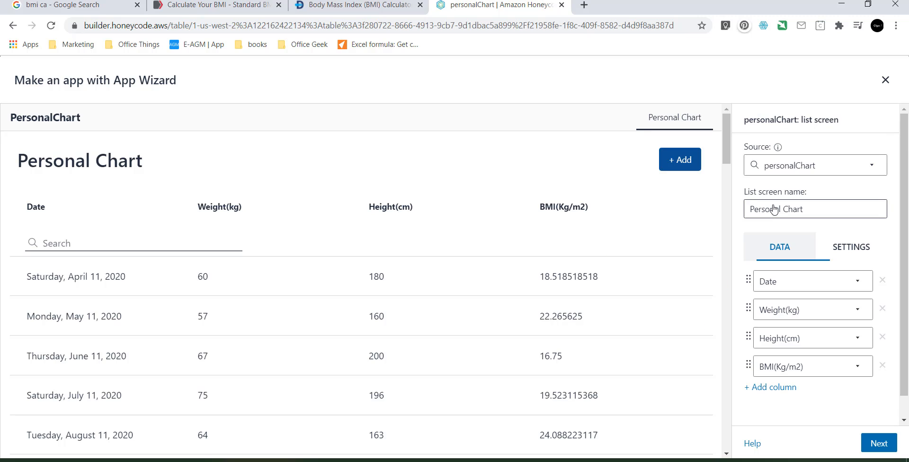
pyautogui.click(883, 338)
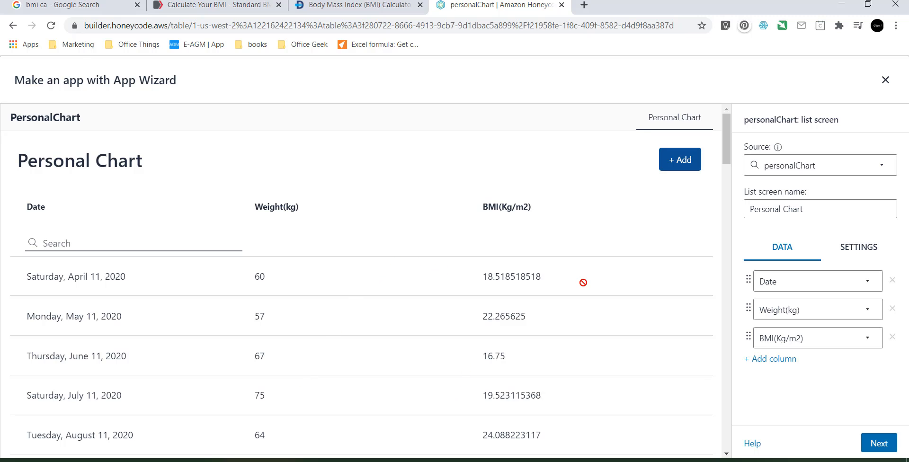
pyautogui.click(857, 254)
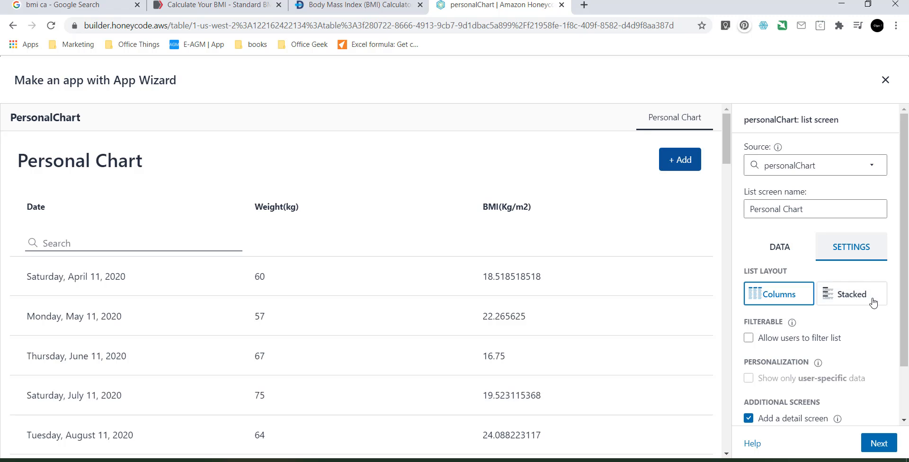
pyautogui.moveTo(907, 296); pyautogui.dragTo(903, 363)
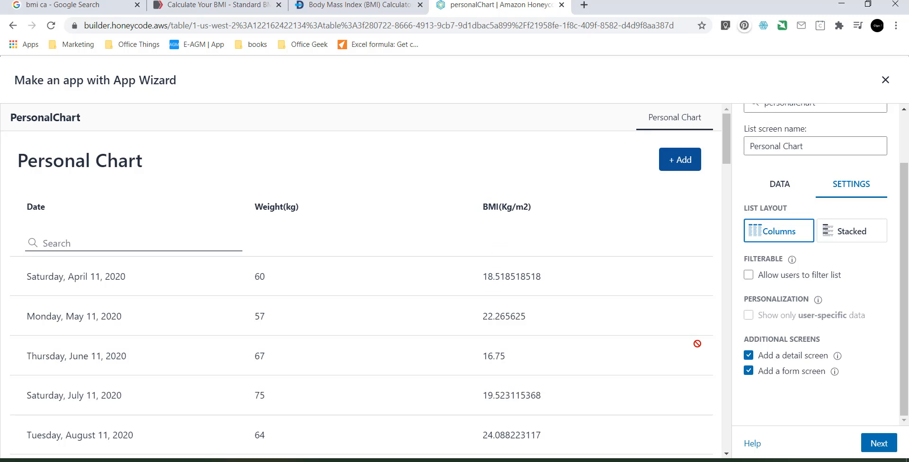
pyautogui.scroll(2, 908, 251)
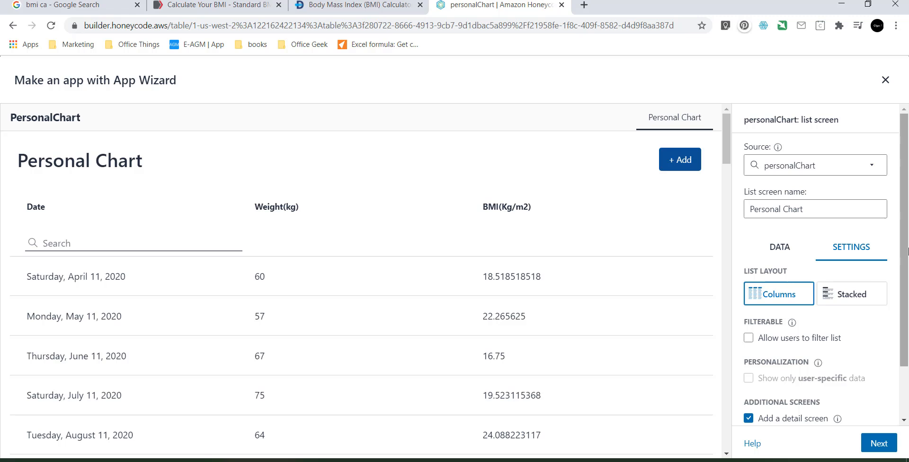
pyautogui.scroll(-2, 907, 251)
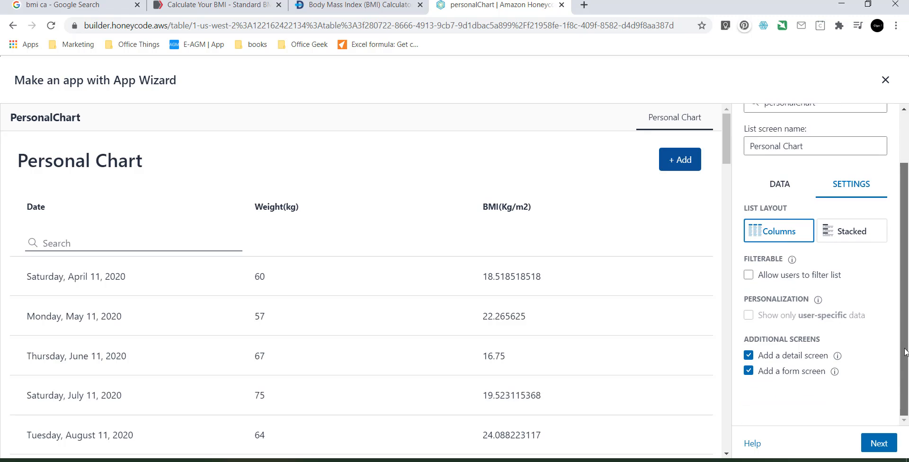
pyautogui.click(874, 450)
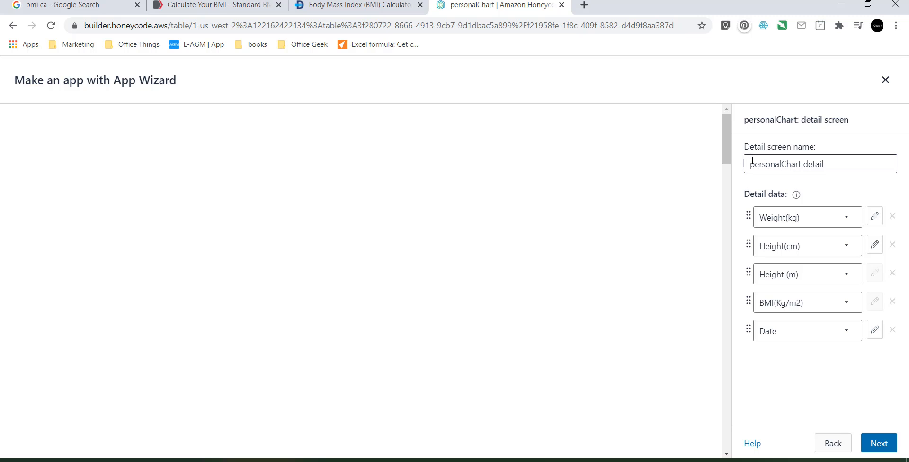
# Step: Rename the detail screen as Personal Chart detail and continue to the form screen setup
pyautogui.click(753, 162)
pyautogui.press('Delete')
pyautogui.write('P')
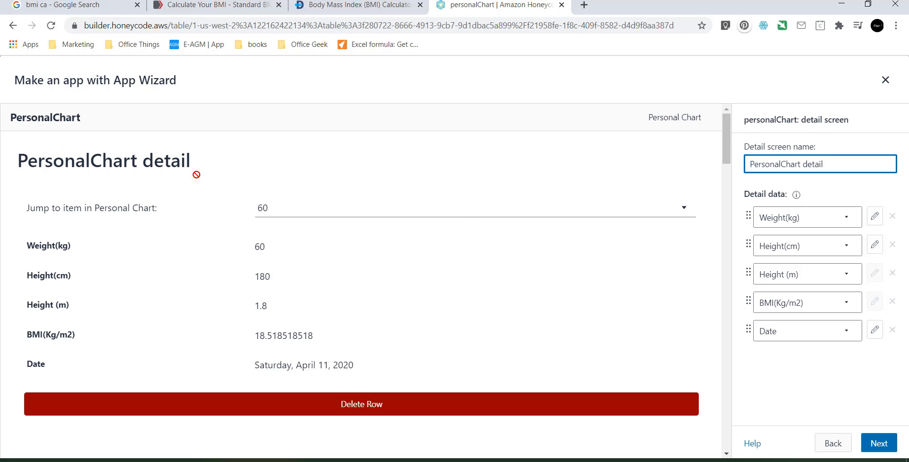
pyautogui.click(781, 164)
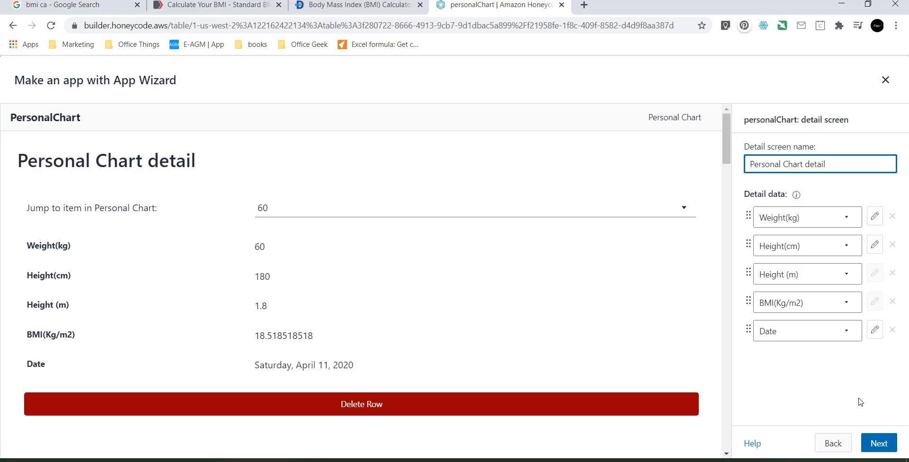
pyautogui.click(887, 445)
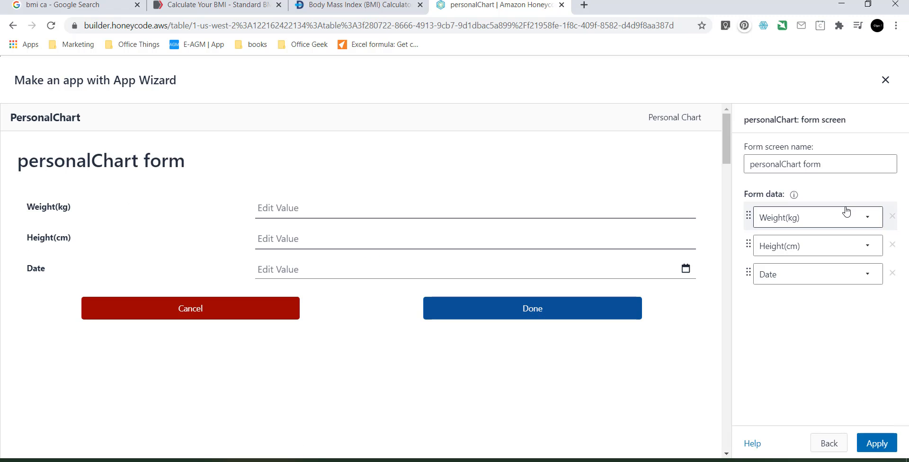
# Step: Rename the form screen as New Chart Data
pyautogui.click(823, 161)
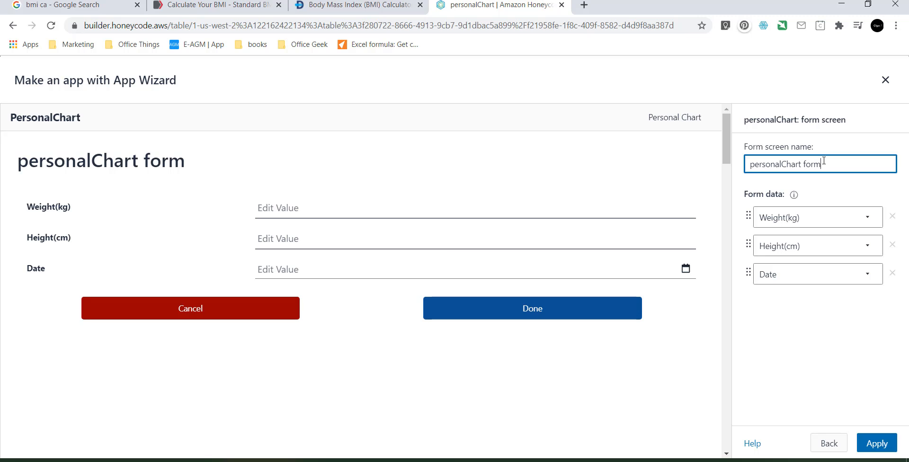
pyautogui.write('P')
pyautogui.press('Delete')
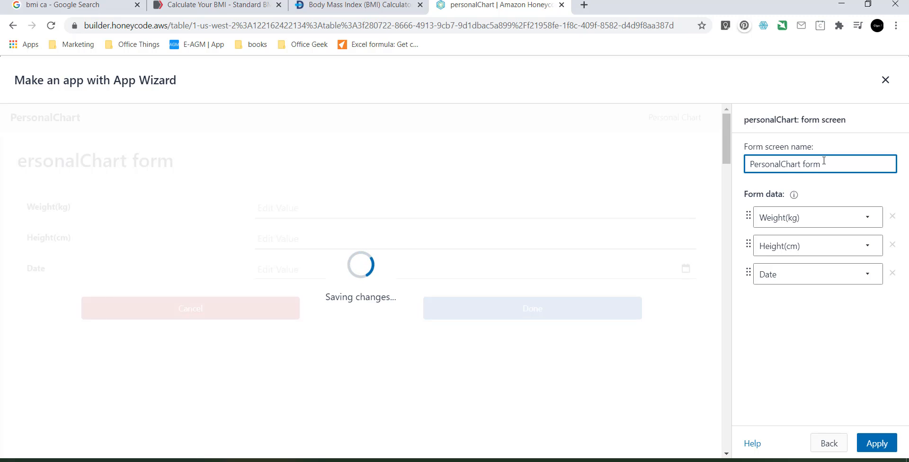
pyautogui.write('New')
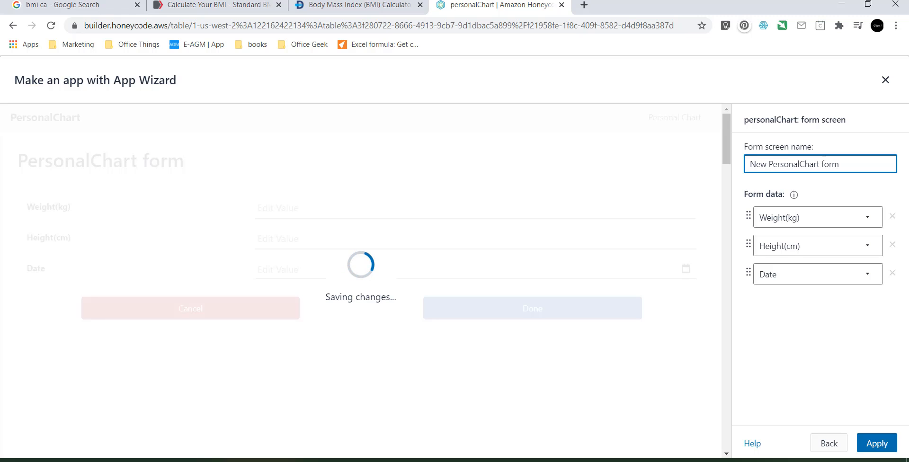
pyautogui.press('Right')
pyautogui.press('Right')
pyautogui.press('Right')
pyautogui.press('Right')
pyautogui.press('Right')
pyautogui.press('Right')
pyautogui.press('Right')
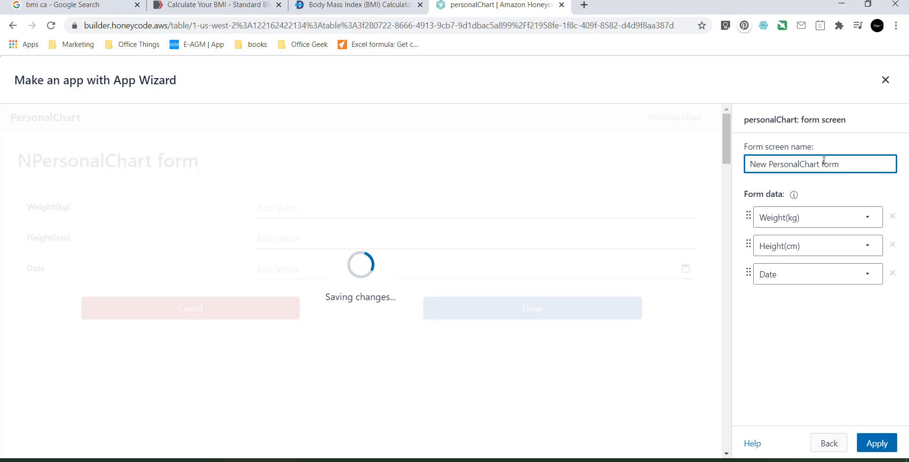
pyautogui.press('BackSpace')
pyautogui.press('BackSpace')
pyautogui.press('BackSpace')
pyautogui.press('BackSpace')
pyautogui.press('BackSpace')
pyautogui.press('BackSpace')
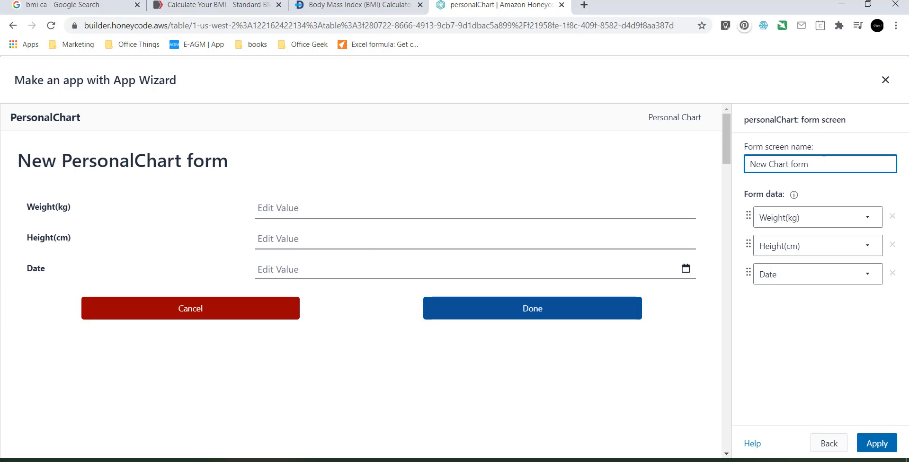
pyautogui.doubleClick(823, 160)
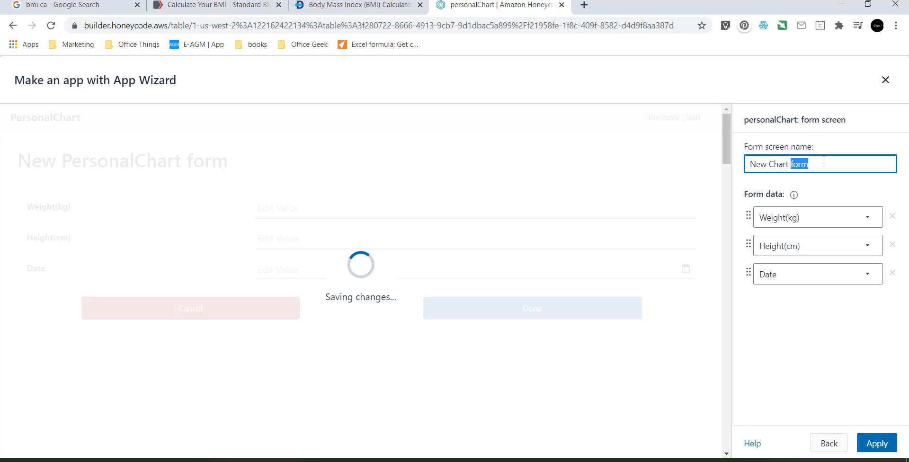
pyautogui.write('Data')
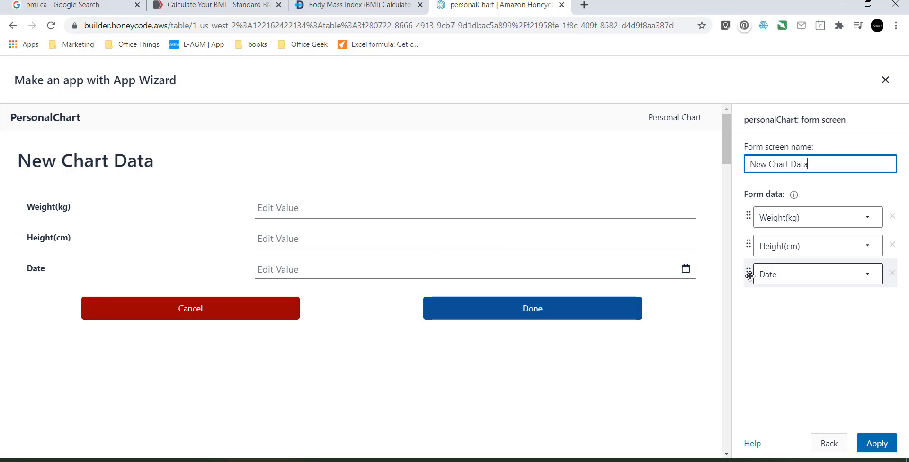
# Step: Move the Date field to the first position in the form, above Weight(kg), and apply the setup to open the finished app
pyautogui.moveTo(748, 277); pyautogui.dragTo(748, 221)
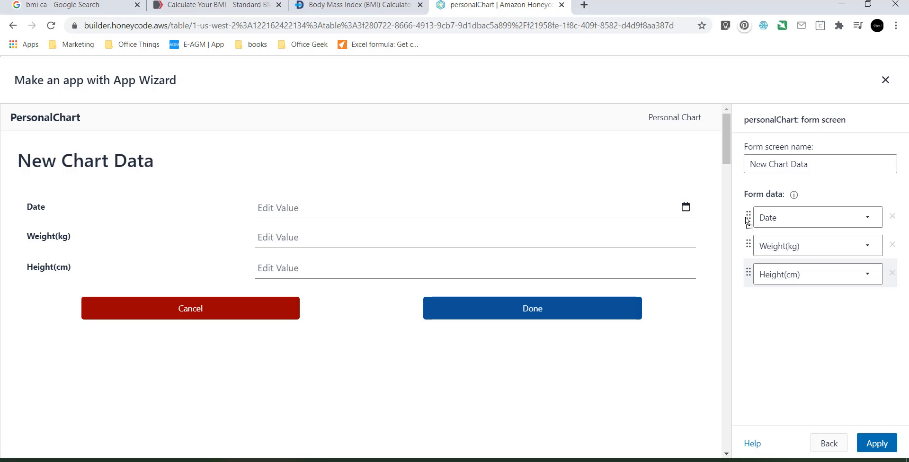
pyautogui.moveTo(748, 220); pyautogui.dragTo(686, 206)
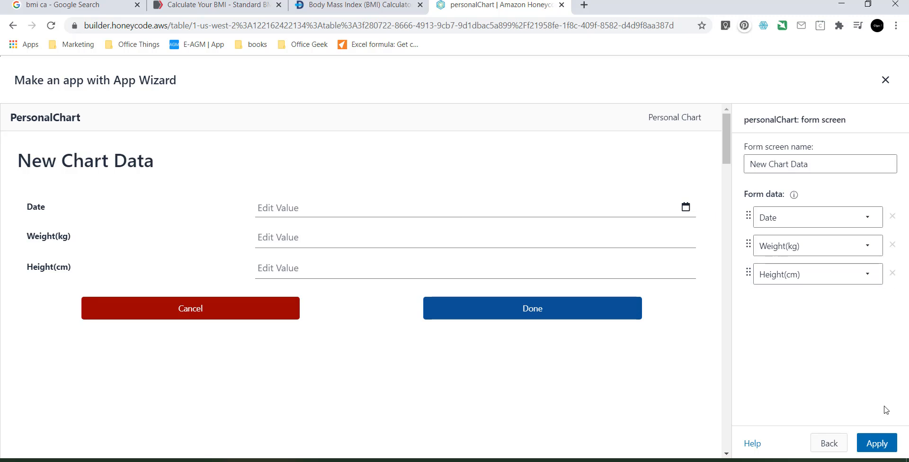
pyautogui.click(877, 443)
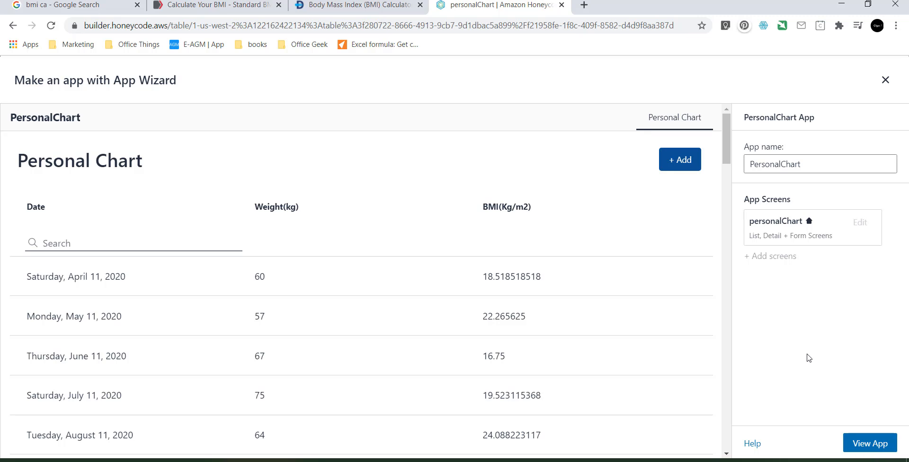
pyautogui.click(860, 443)
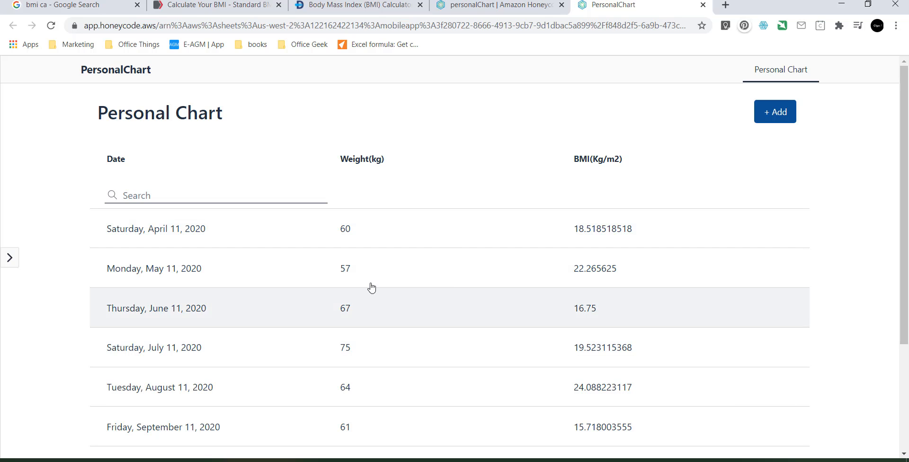
# Step: Examine the details of the May 11, April 11 and July 11, 2020 entries, jump to the second 77 item, and return to the list
pyautogui.moveTo(907, 292); pyautogui.dragTo(906, 270)
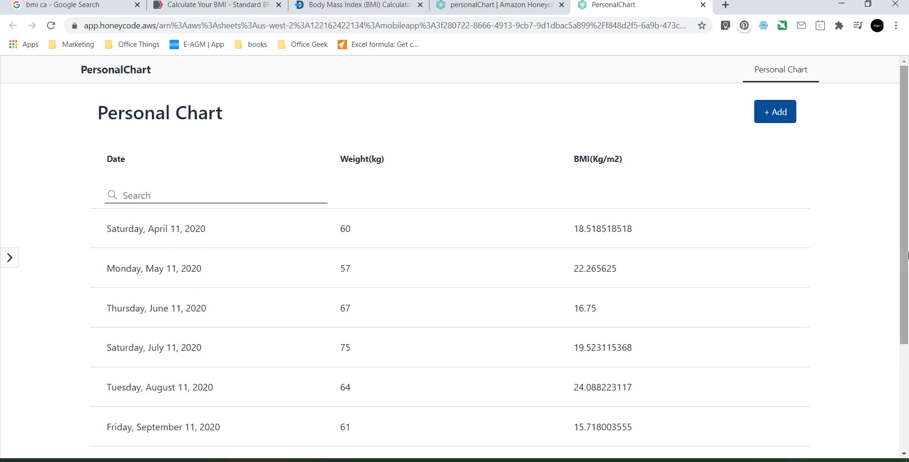
pyautogui.click(602, 277)
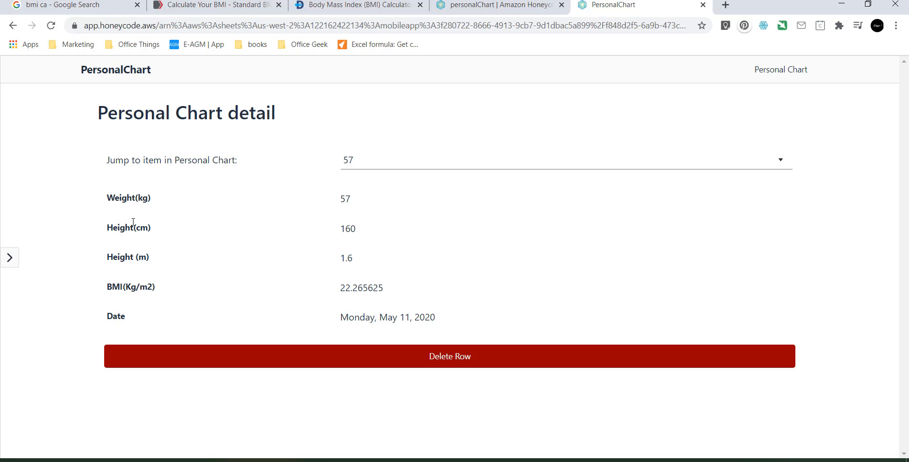
pyautogui.click(101, 76)
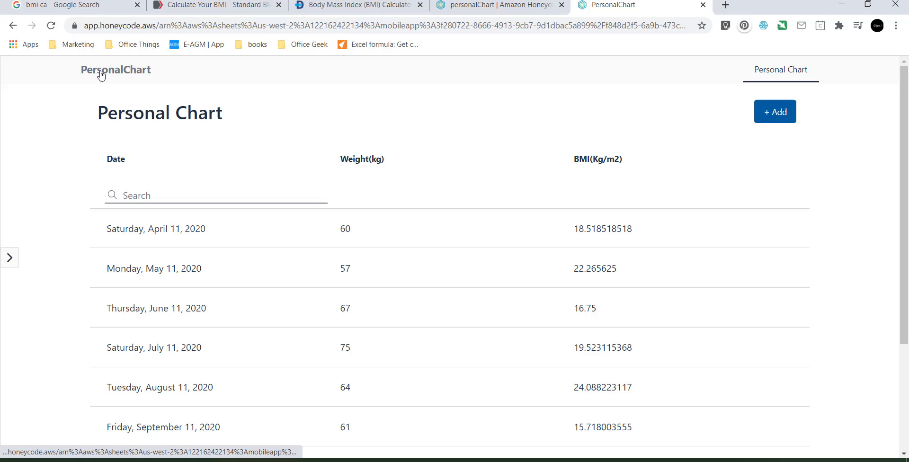
pyautogui.click(194, 231)
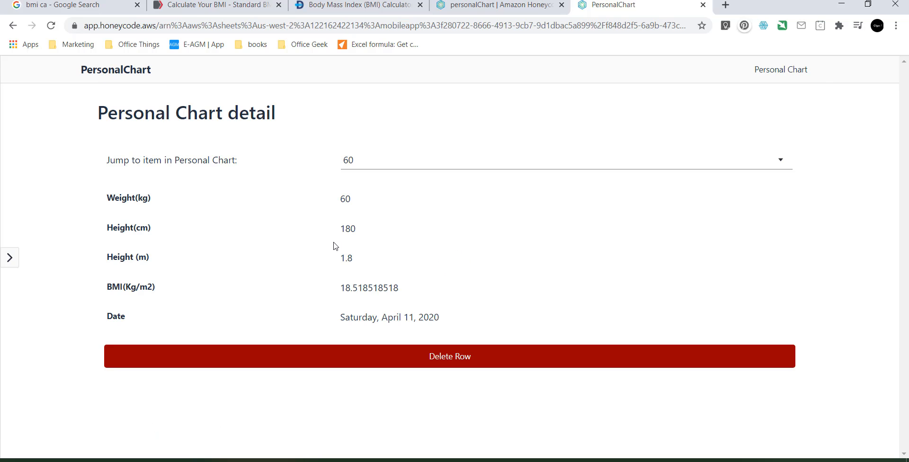
pyautogui.click(157, 78)
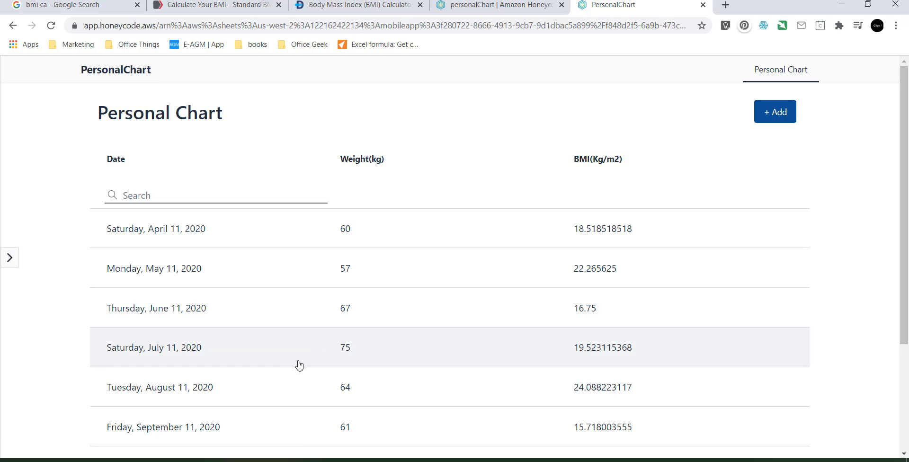
pyautogui.click(298, 362)
pyautogui.click(521, 160)
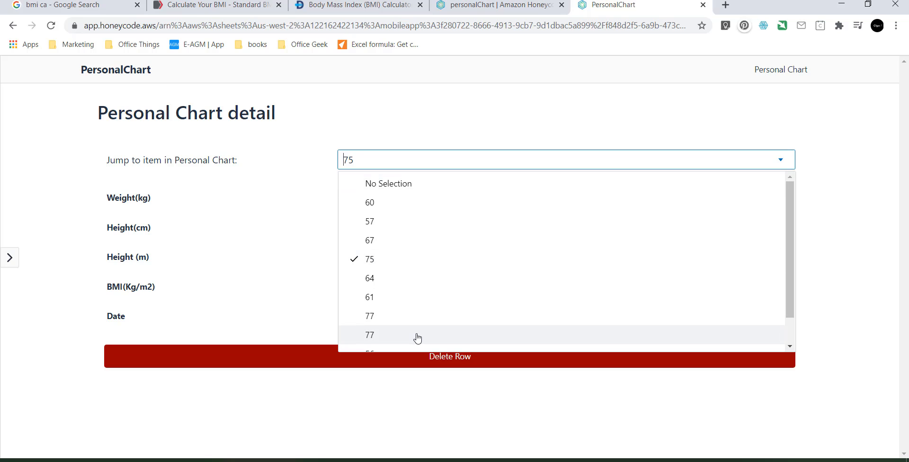
pyautogui.click(418, 336)
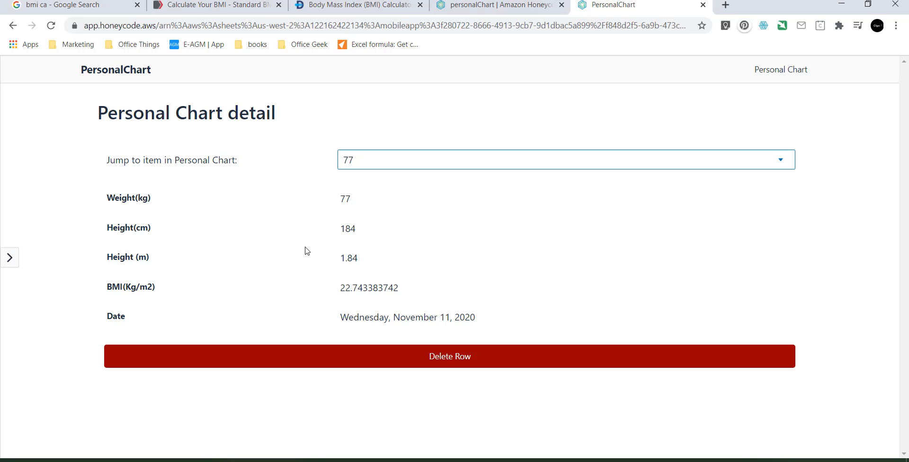
pyautogui.click(117, 71)
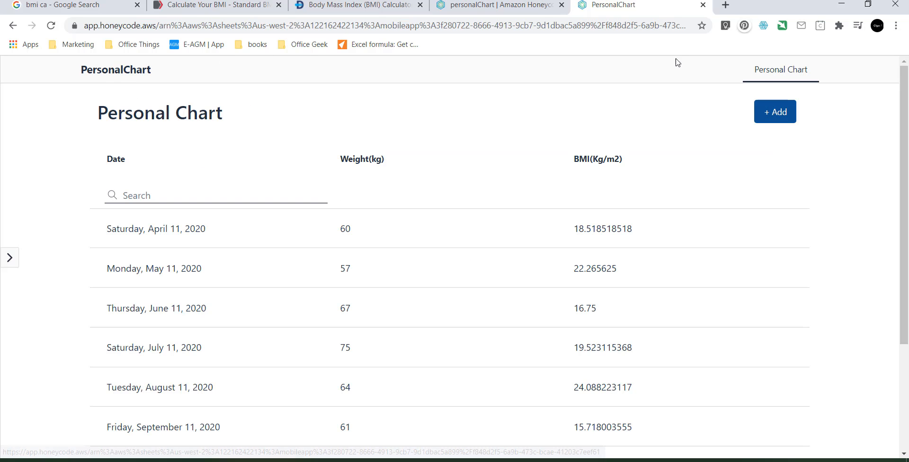
# Step: Add a new chart entry dated August 20, 2020 with weight 88 kg and height 180 cm, and check it in the list
pyautogui.click(778, 113)
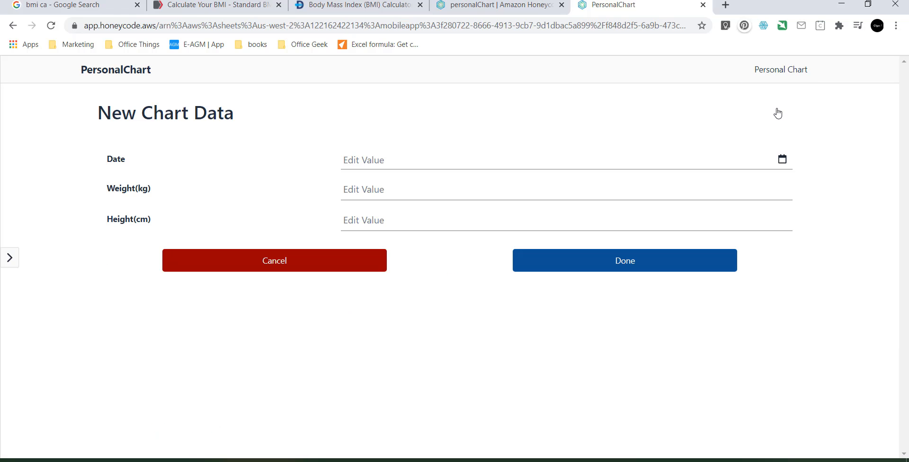
pyautogui.click(781, 162)
pyautogui.click(782, 160)
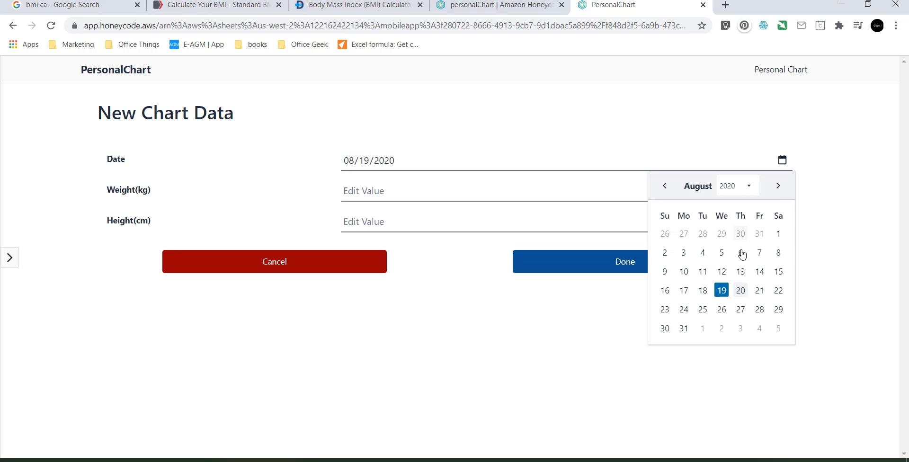
pyautogui.click(721, 292)
pyautogui.click(718, 347)
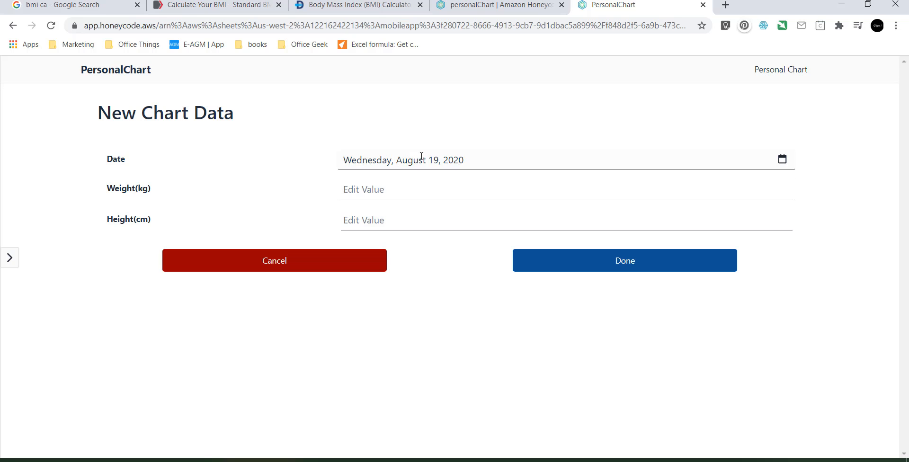
pyautogui.click(411, 186)
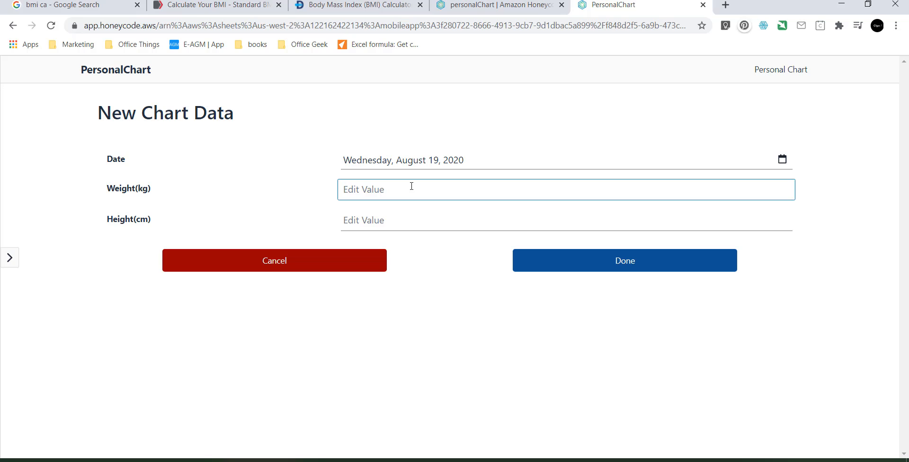
pyautogui.write('88')
pyautogui.click(359, 221)
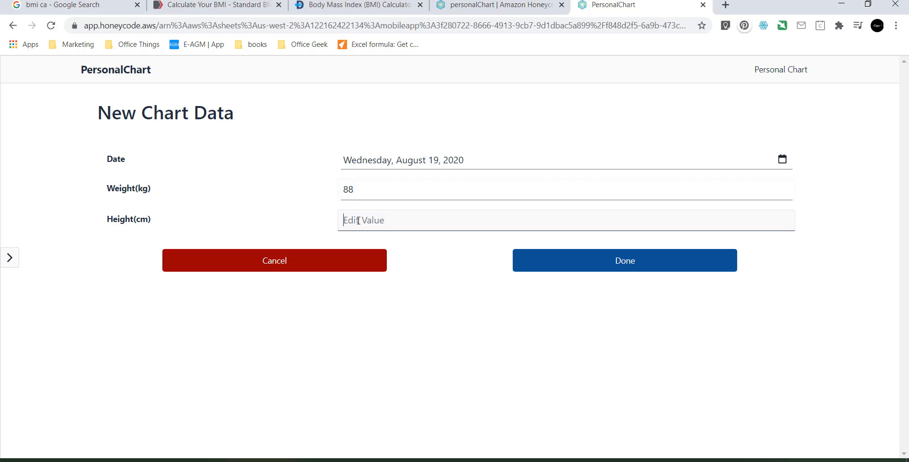
pyautogui.write('180')
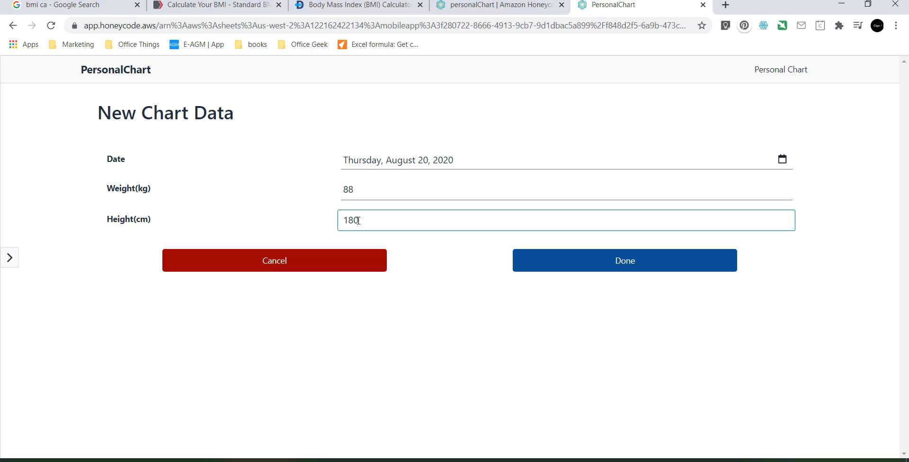
pyautogui.click(595, 272)
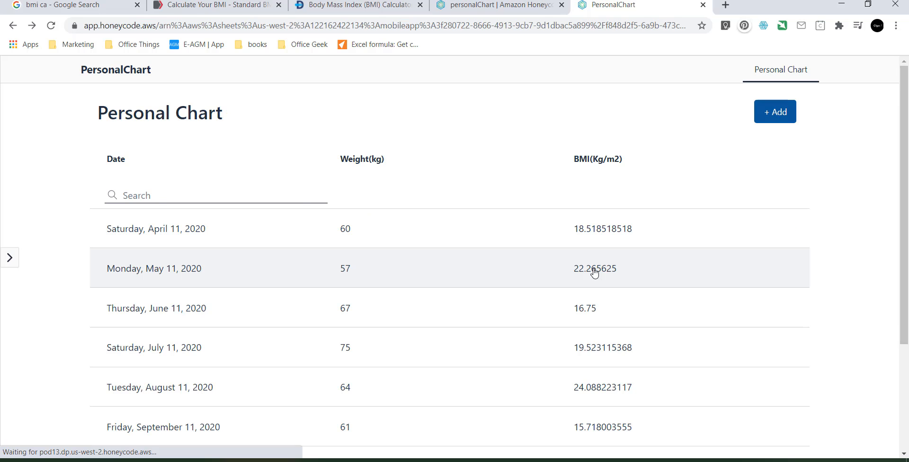
pyautogui.scroll(-4, 908, 381)
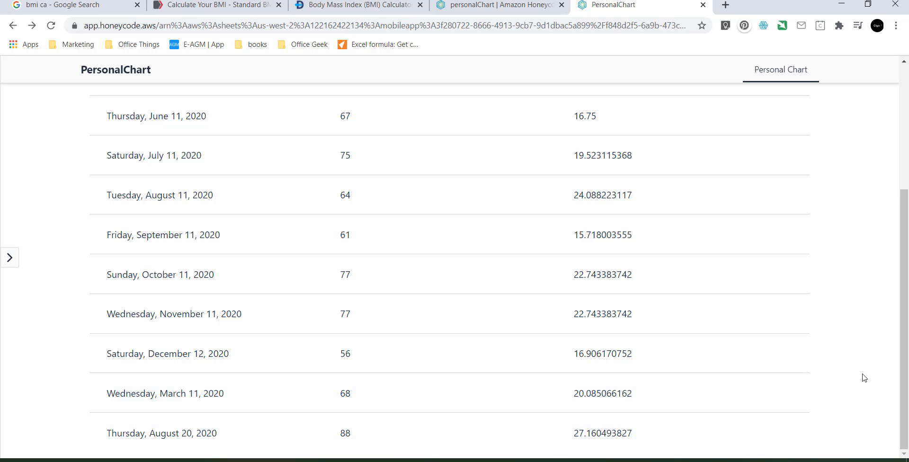
# Step: Add another chart entry dated August 21, 2020 with height 180 cm and weight 77 kg
pyautogui.scroll(5, 887, 185)
pyautogui.click(771, 113)
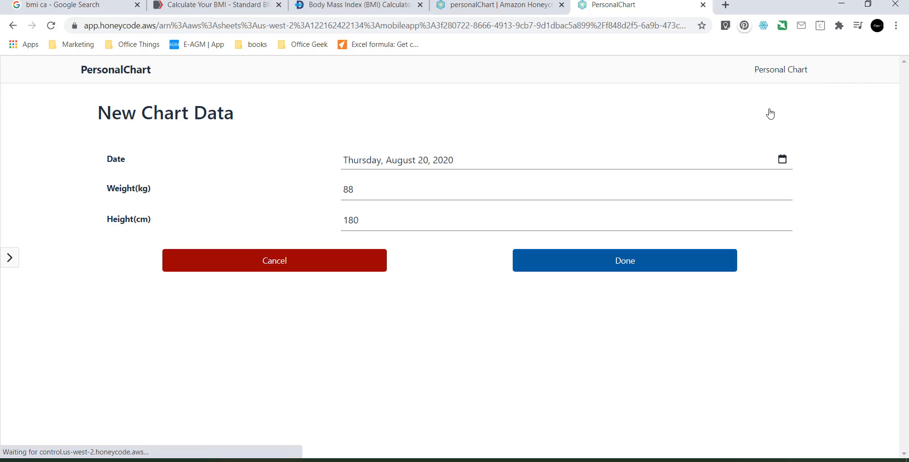
pyautogui.click(791, 157)
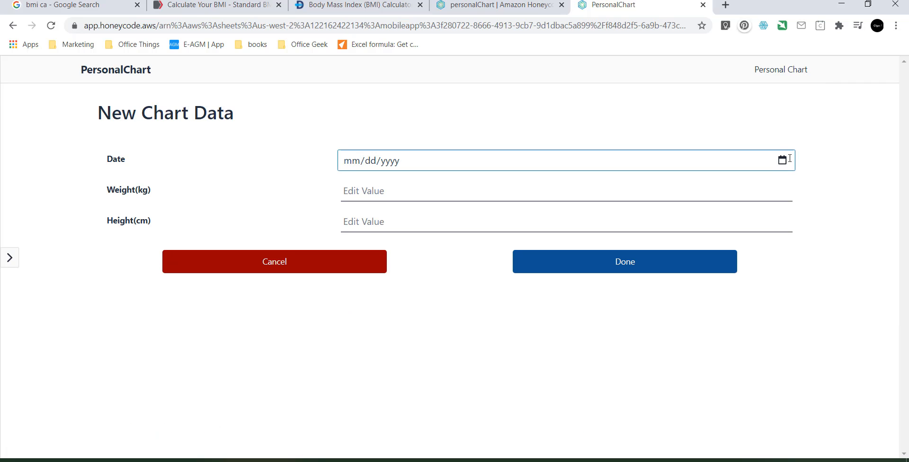
pyautogui.click(782, 160)
pyautogui.click(760, 291)
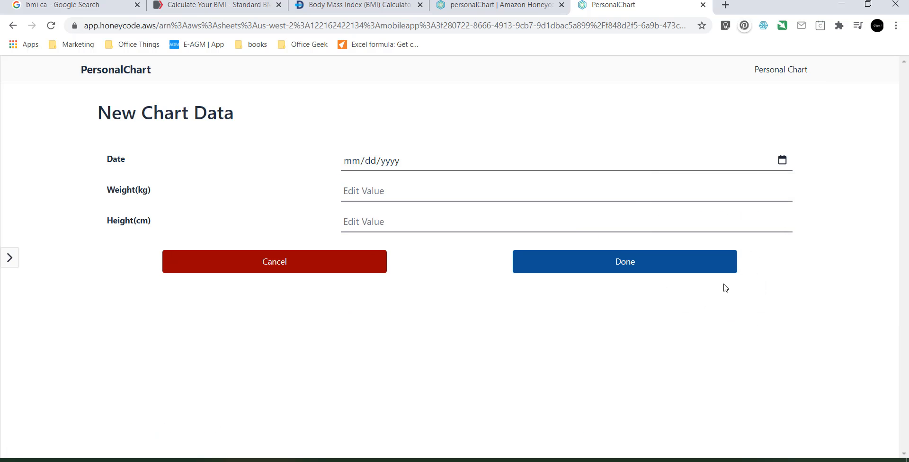
pyautogui.click(486, 218)
pyautogui.write('180')
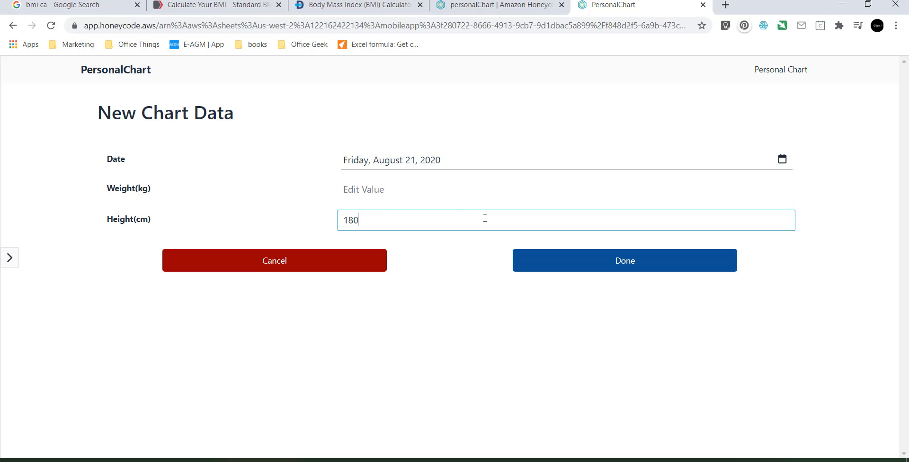
pyautogui.click(453, 193)
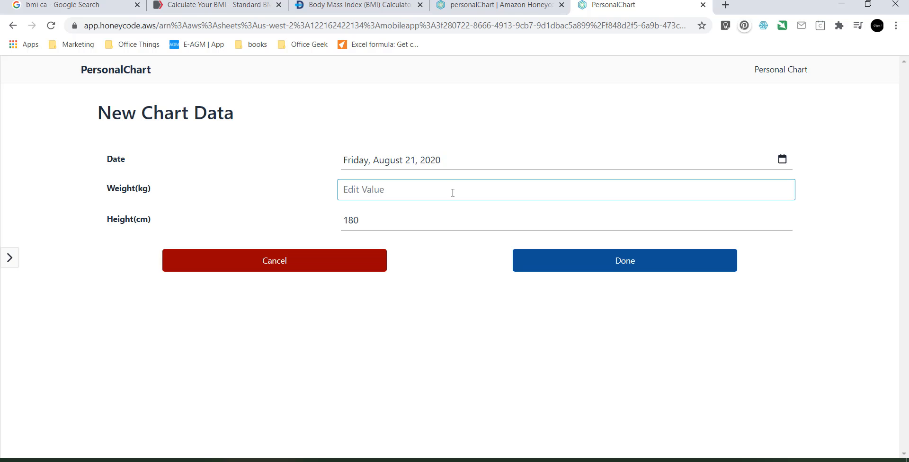
pyautogui.write('77')
pyautogui.click(590, 261)
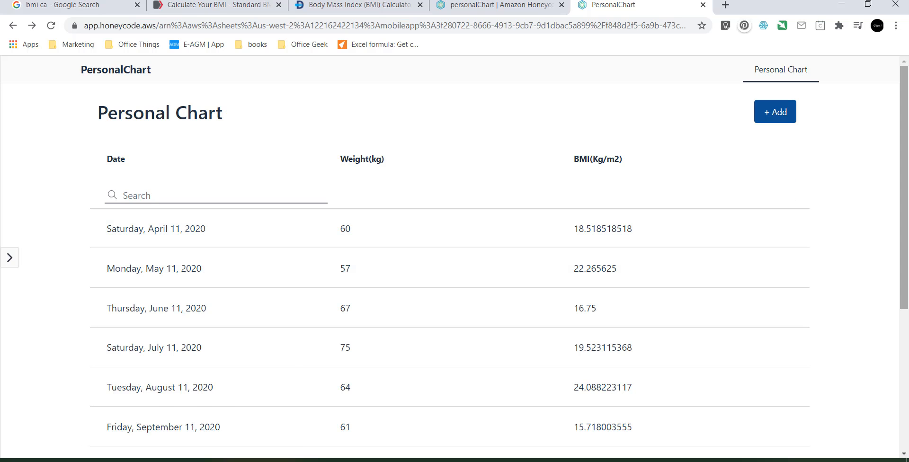
# Step: Review the full entry list, examine the September 11, 2020 entry's details, and open a blank New Chart Data form
pyautogui.scroll(-5, 592, 261)
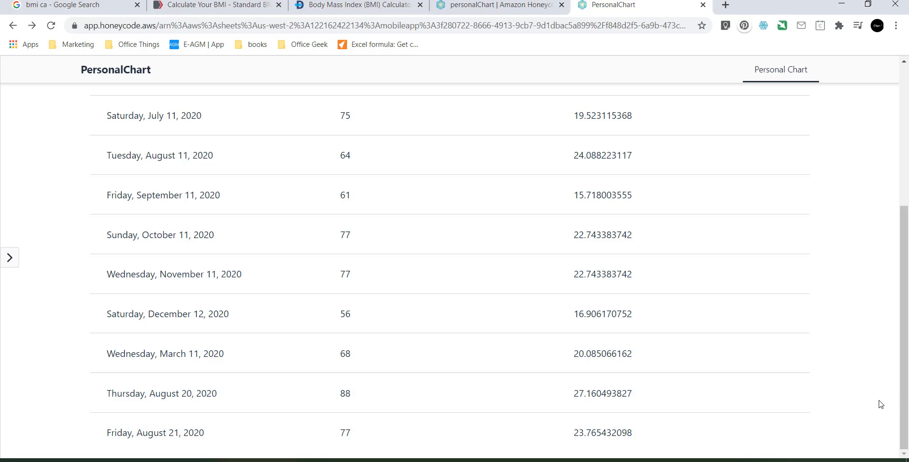
pyautogui.moveTo(905, 386); pyautogui.dragTo(906, 256)
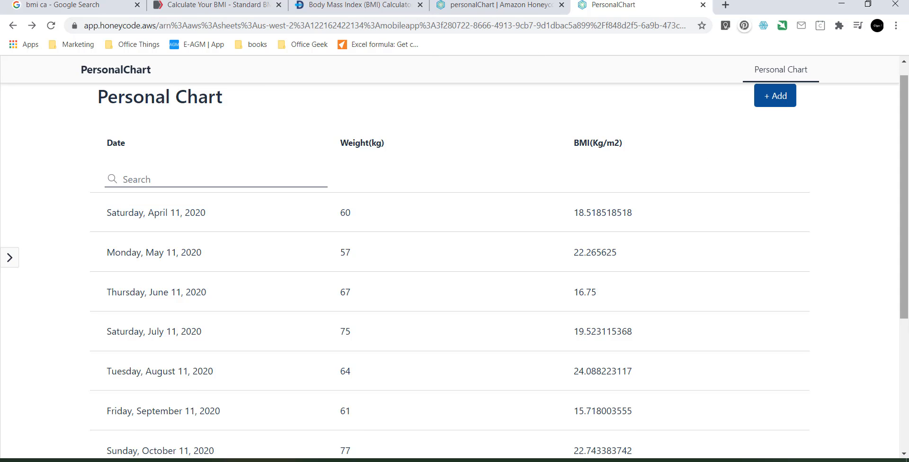
pyautogui.moveTo(904, 151); pyautogui.dragTo(905, 279)
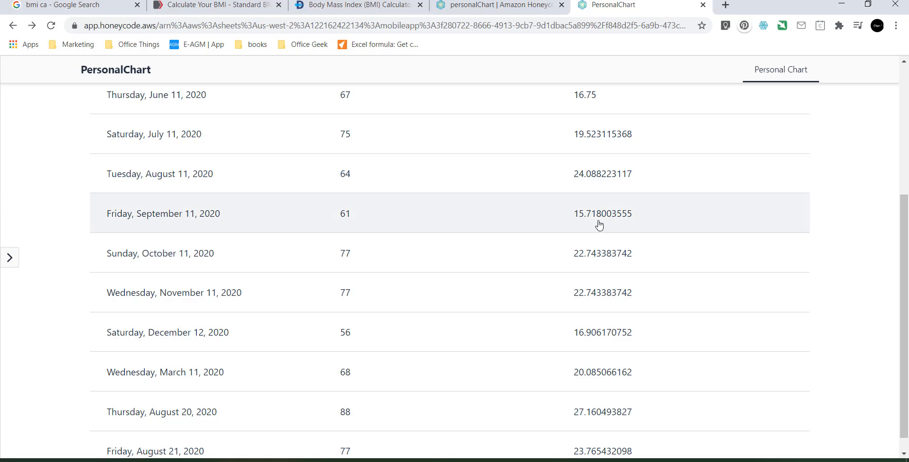
pyautogui.click(600, 225)
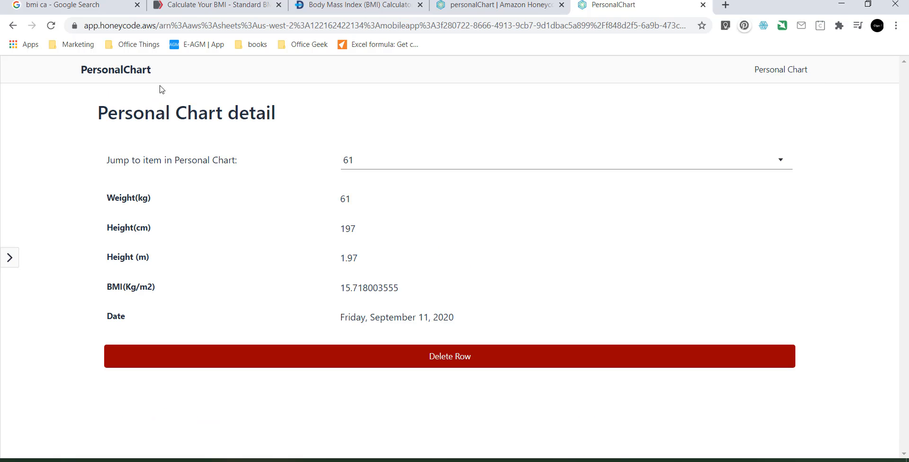
pyautogui.click(133, 72)
pyautogui.click(762, 119)
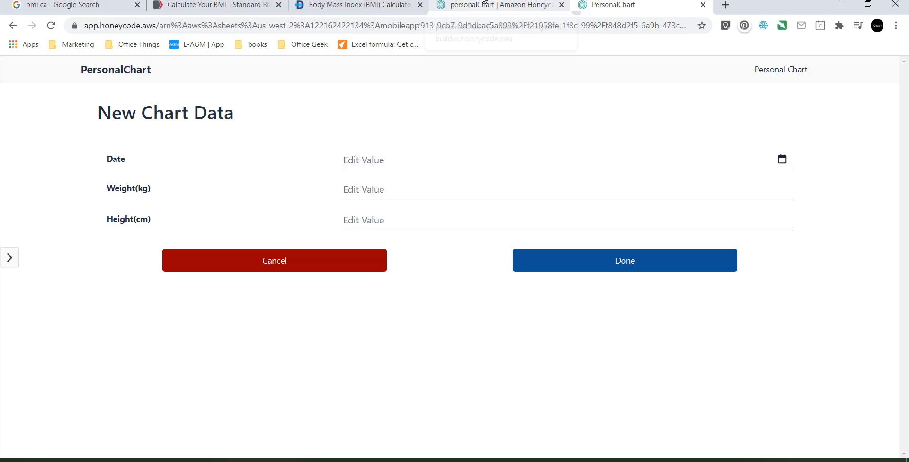
# Step: Switch to the Honeycode builder, check the personalChart table, and open the PersonalChart app for editing
pyautogui.click(484, 2)
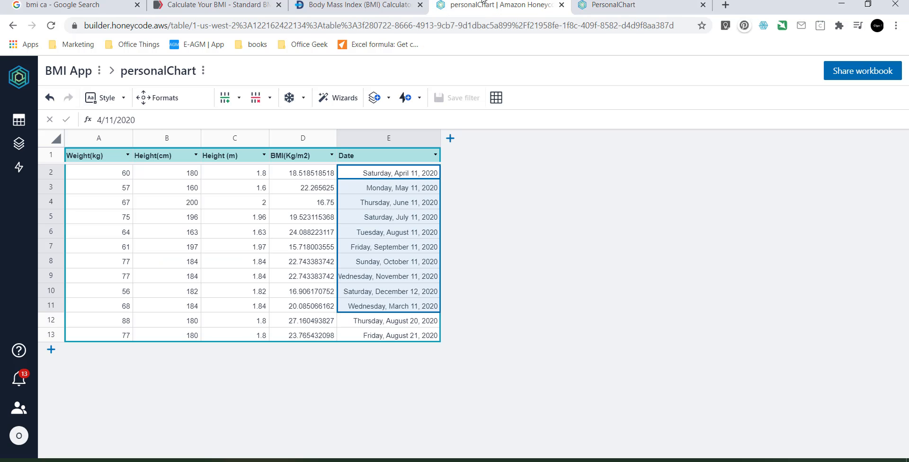
pyautogui.click(17, 143)
pyautogui.click(64, 149)
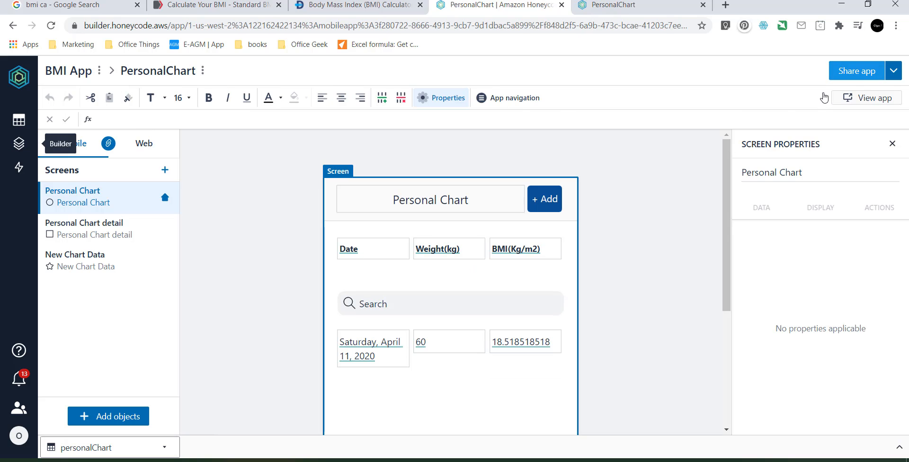
pyautogui.click(634, 7)
pyautogui.click(548, 2)
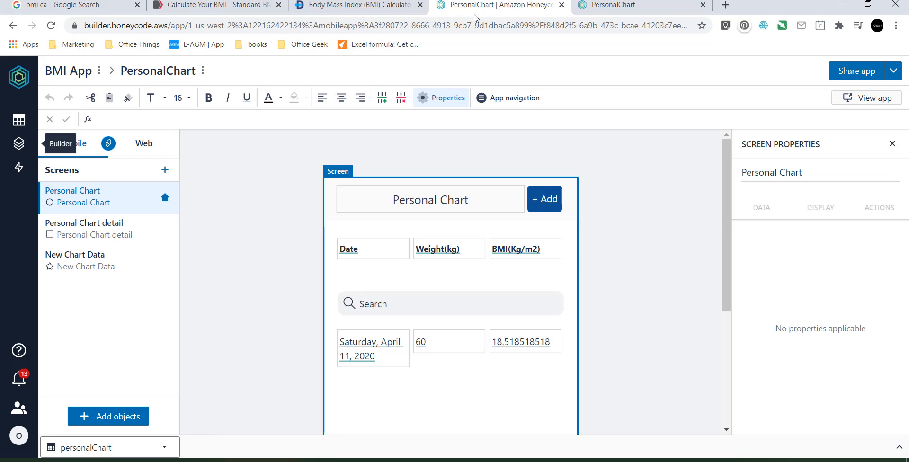
# Step: Compare the web and mobile layouts of the Personal Chart screen, and view the app's sharing settings
pyautogui.click(156, 142)
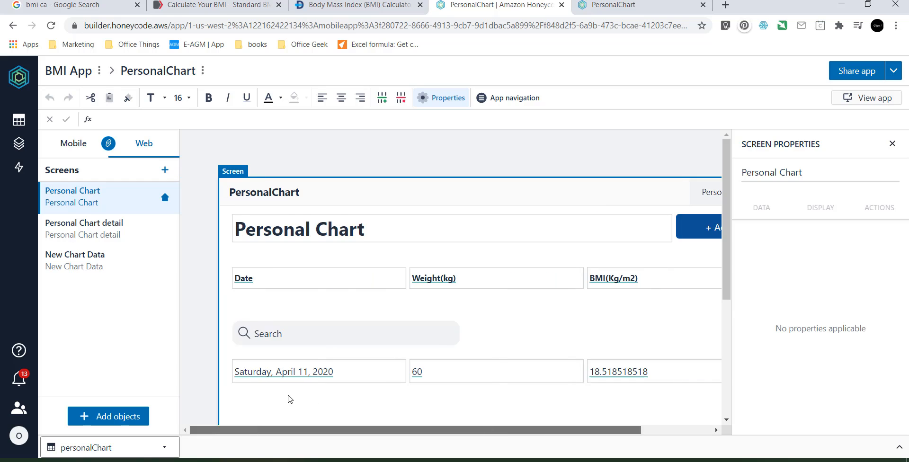
pyautogui.click(78, 143)
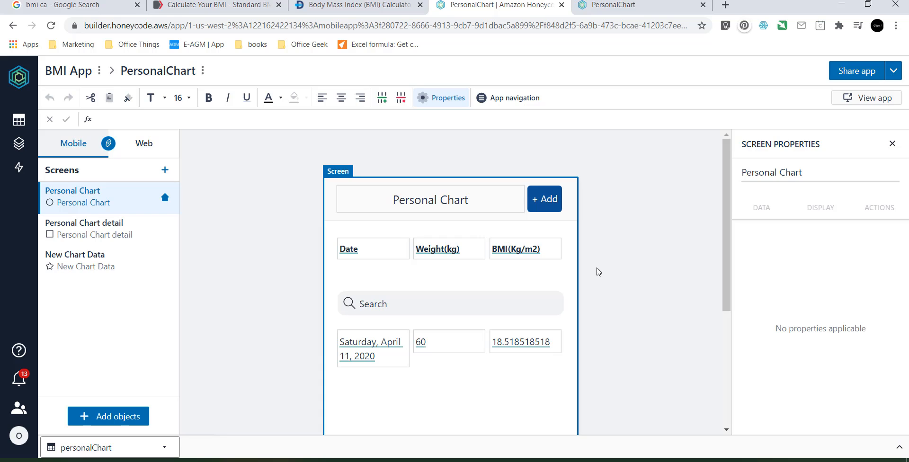
pyautogui.moveTo(726, 229)
pyautogui.mouseDown()
pyautogui.moveTo(722, 361)
pyautogui.moveTo(711, 224)
pyautogui.mouseUp()
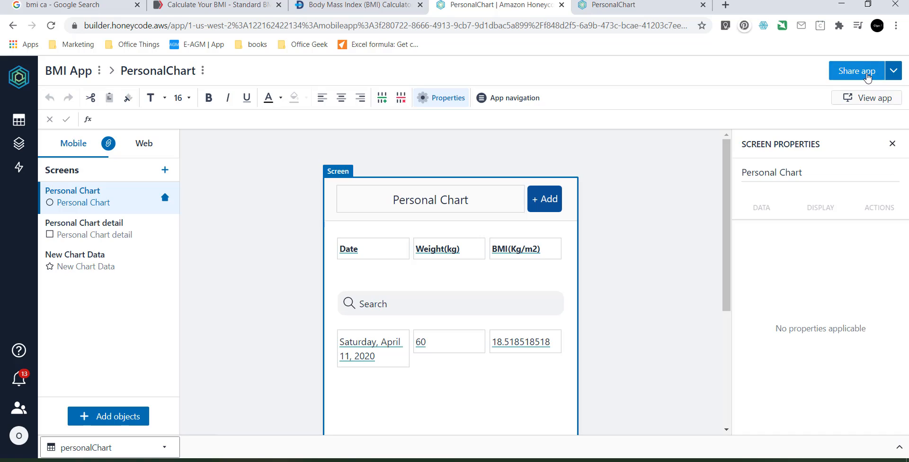
pyautogui.click(867, 77)
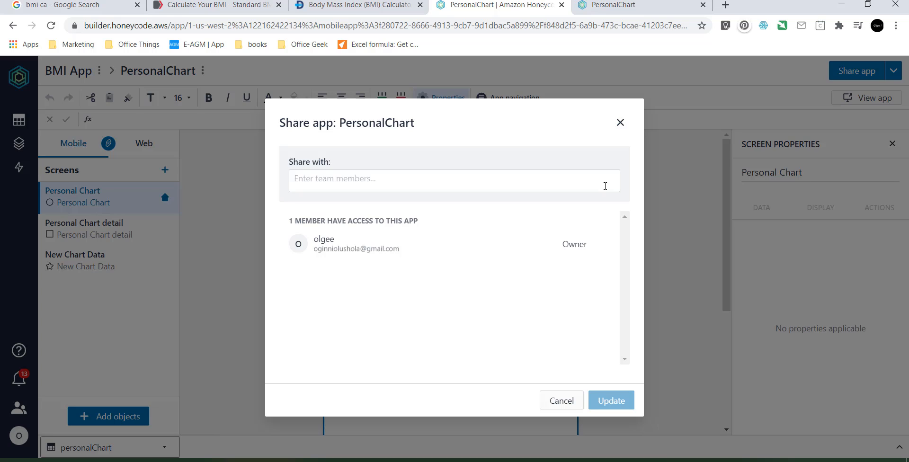
pyautogui.click(620, 122)
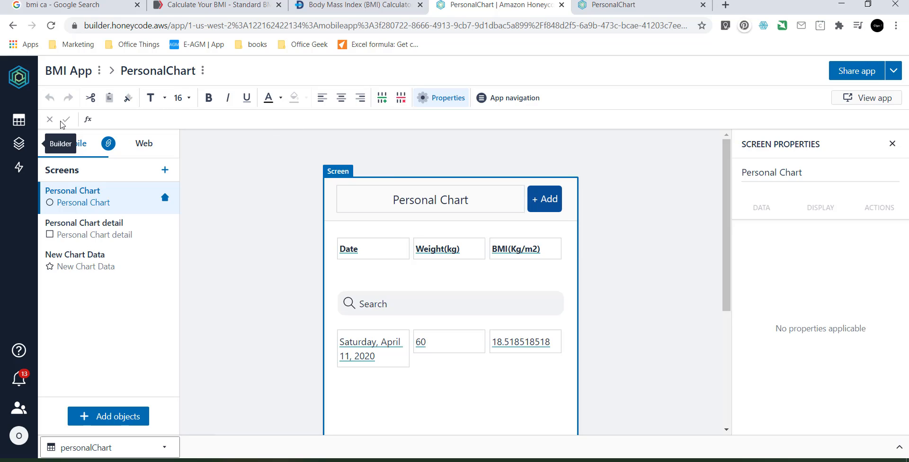
# Step: Rename the PersonalChart app as BMI App
pyautogui.click(24, 144)
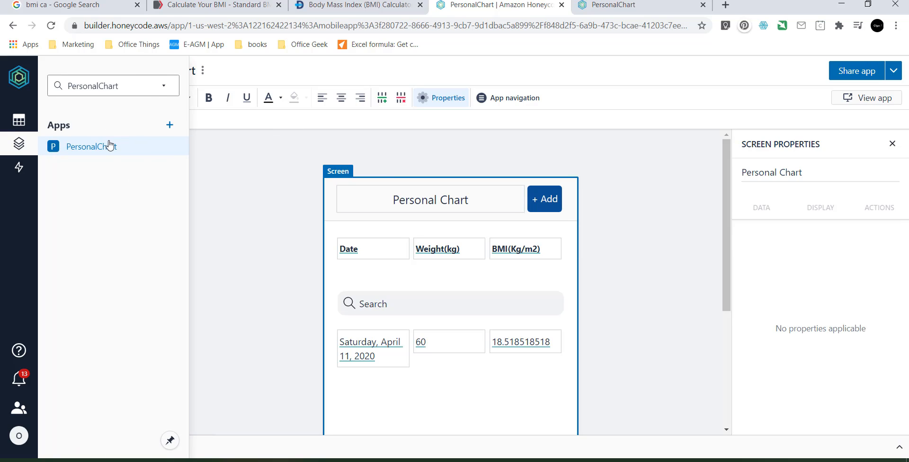
pyautogui.rightClick(108, 145)
pyautogui.click(118, 152)
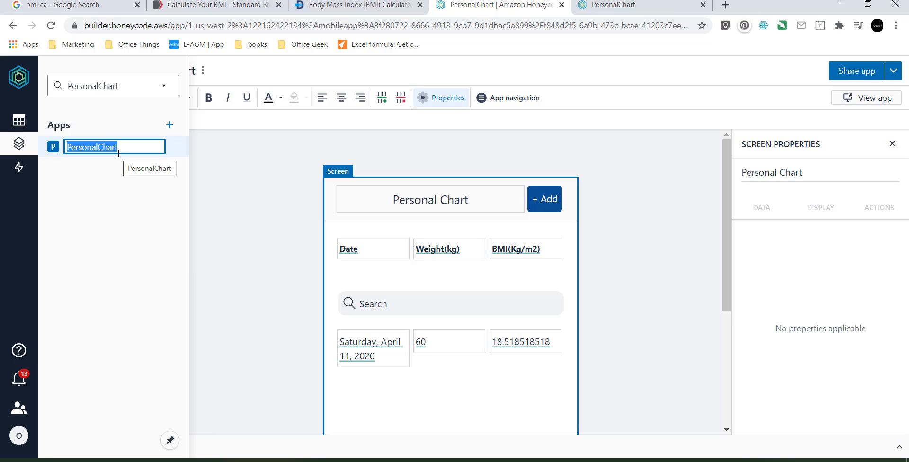
pyautogui.write('BMI')
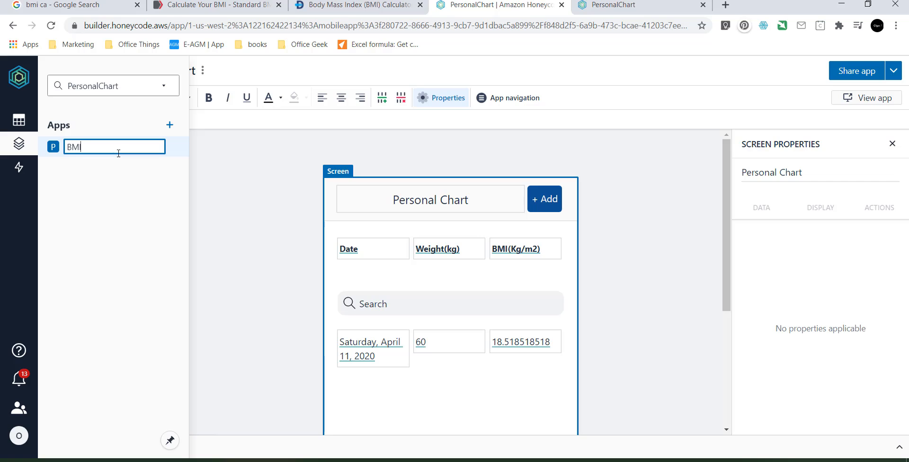
pyautogui.write(' App')
pyautogui.press('Return')
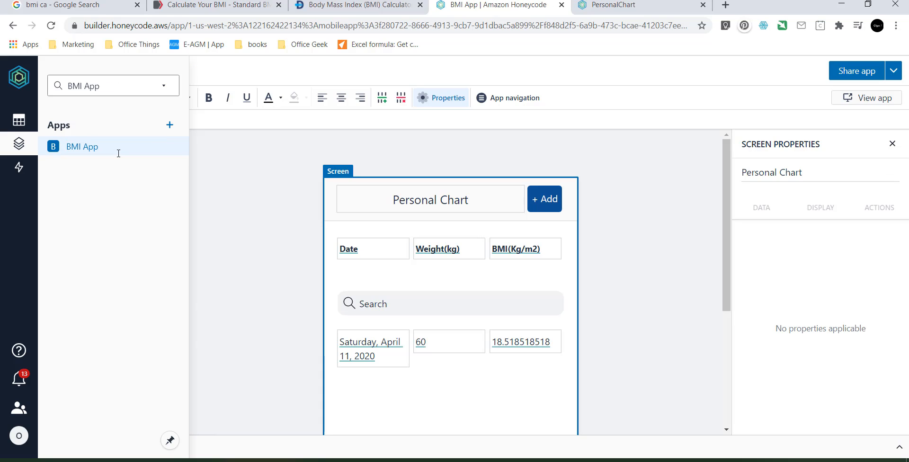
pyautogui.click(239, 149)
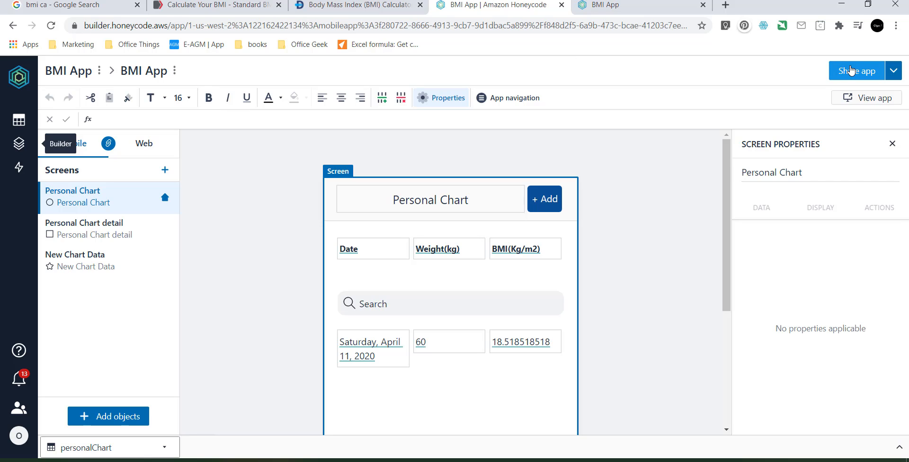
# Step: View the sharing settings of BMI App, and examine the May 11, 2020 entry's details in the running app
pyautogui.click(851, 70)
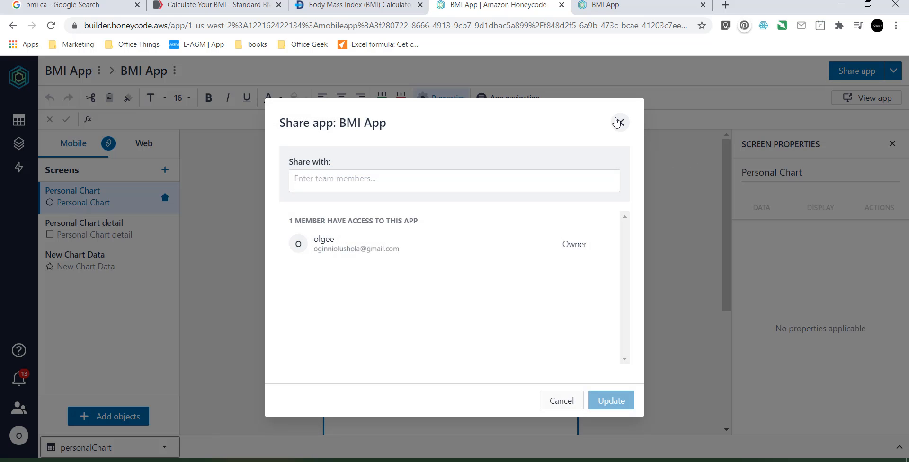
pyautogui.click(616, 123)
pyautogui.hotkey('ctrl', 'Tab')
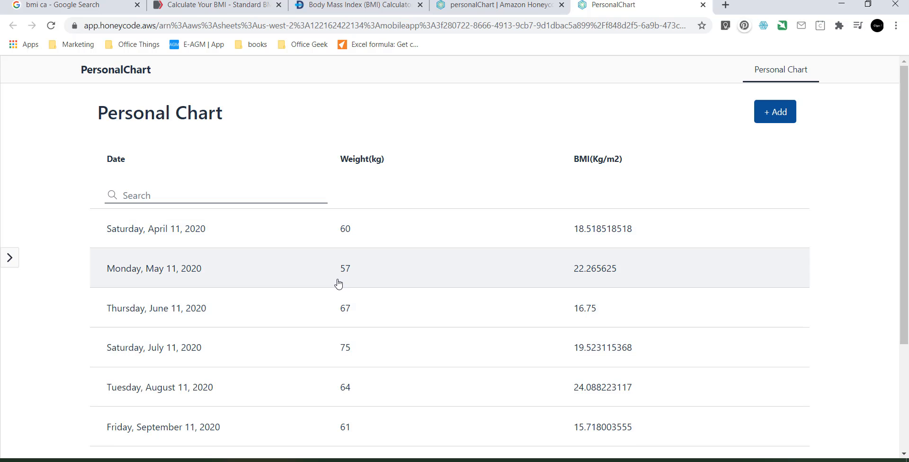
pyautogui.moveTo(908, 298); pyautogui.dragTo(908, 280)
pyautogui.click(602, 278)
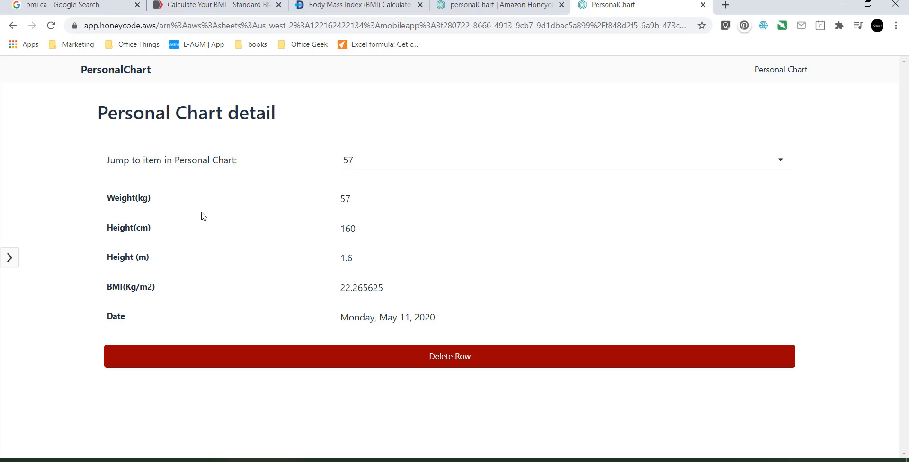
# Step: Examine the details of the April 11, July 11 and November 11, 2020 entries, and return to the Personal Chart list
pyautogui.click(97, 74)
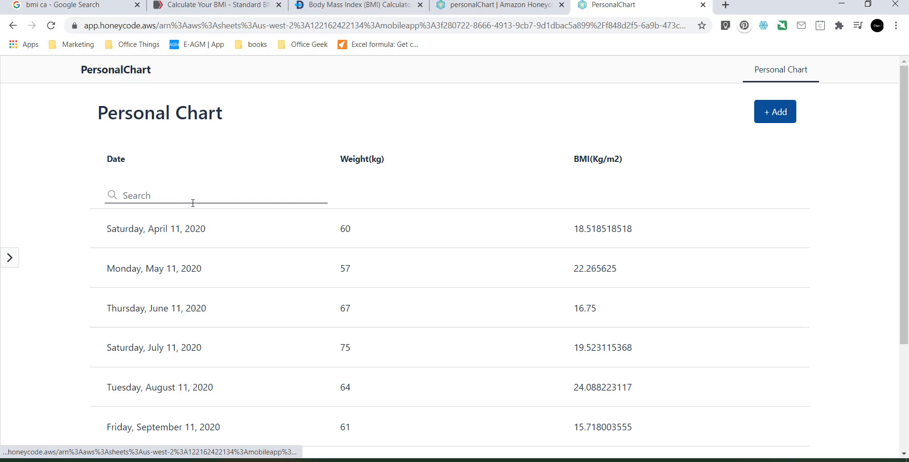
pyautogui.click(193, 231)
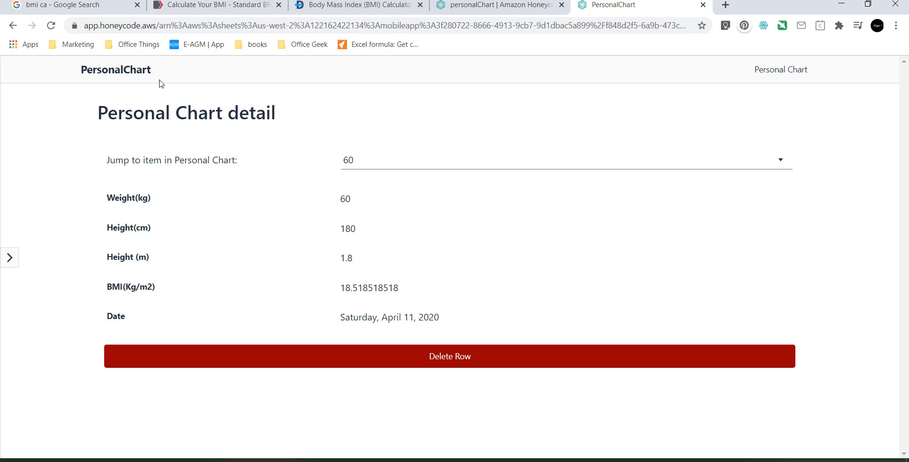
pyautogui.click(148, 72)
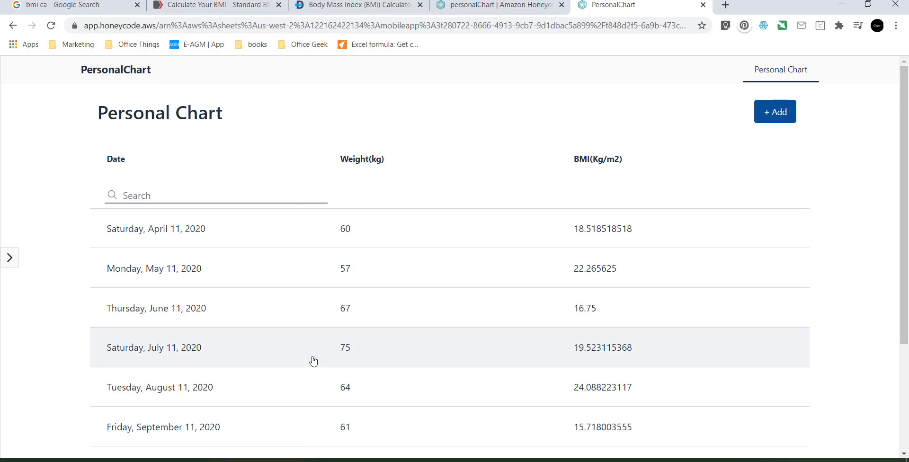
pyautogui.click(299, 364)
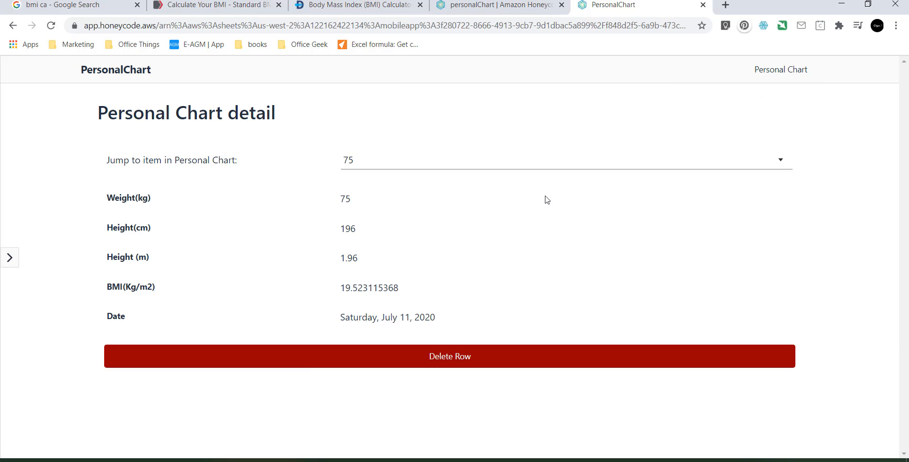
pyautogui.click(521, 160)
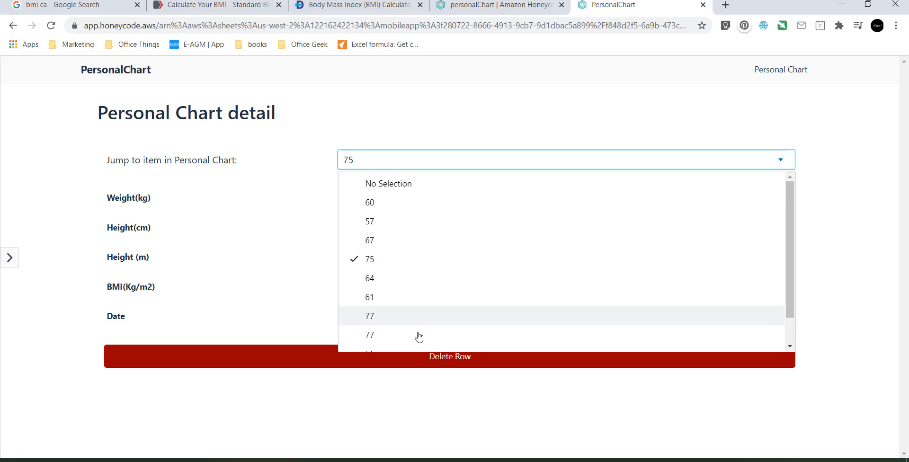
pyautogui.click(417, 337)
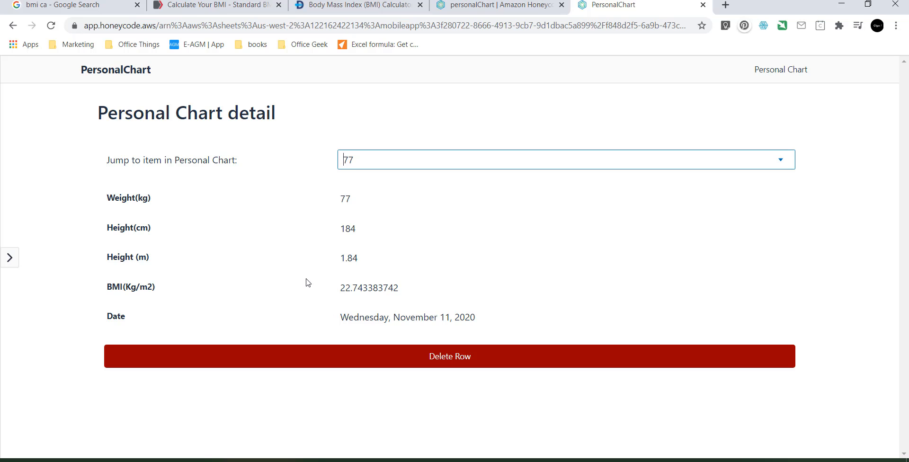
pyautogui.click(116, 78)
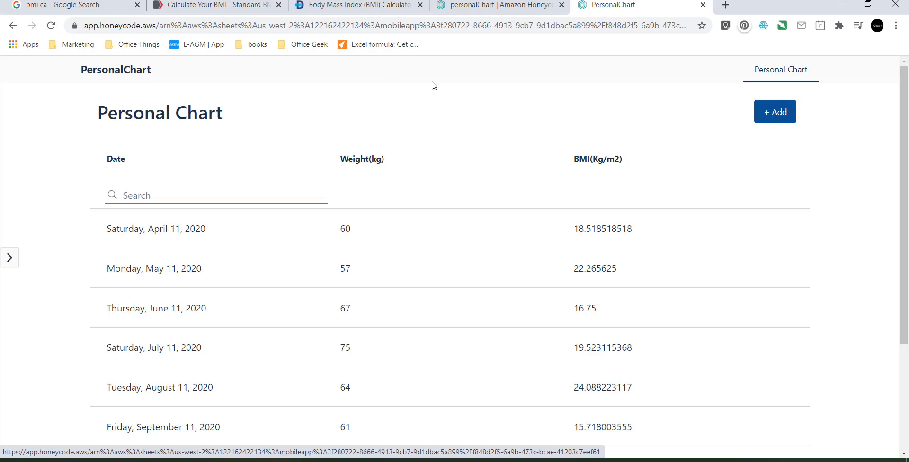
# Step: Add a chart entry dated August 20, 2020 with a weight of 88 kg and a height of 180 cm
pyautogui.click(777, 113)
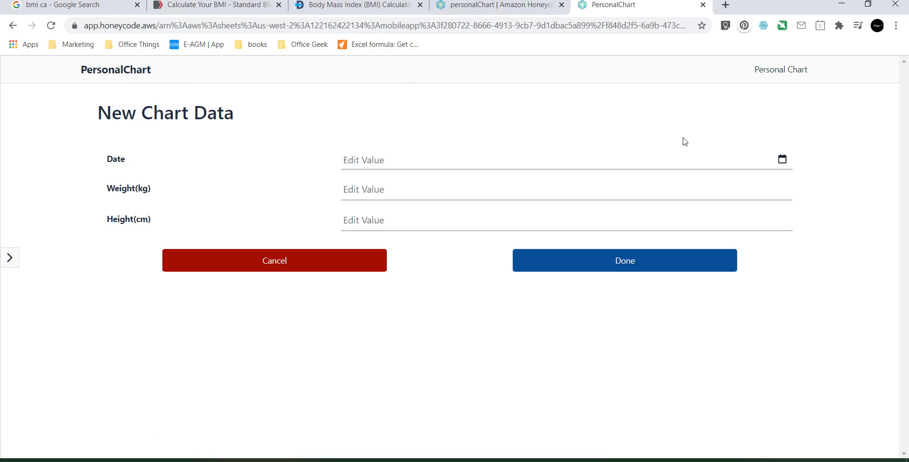
pyautogui.click(757, 164)
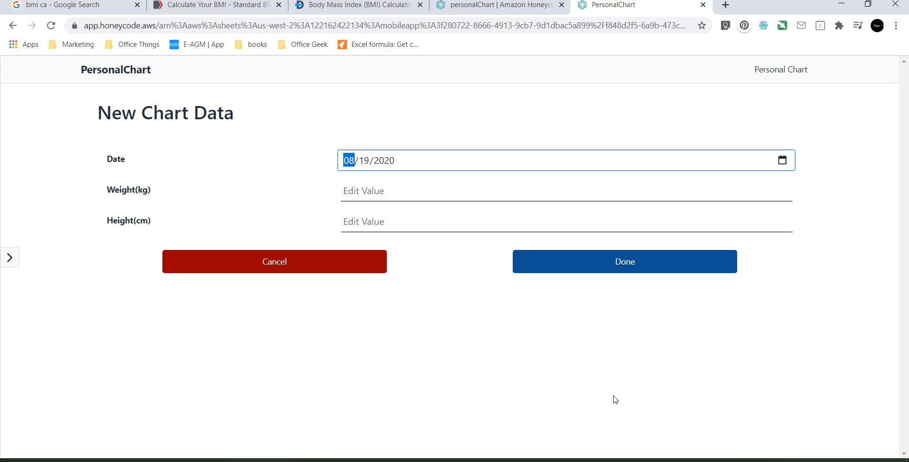
pyautogui.click(783, 160)
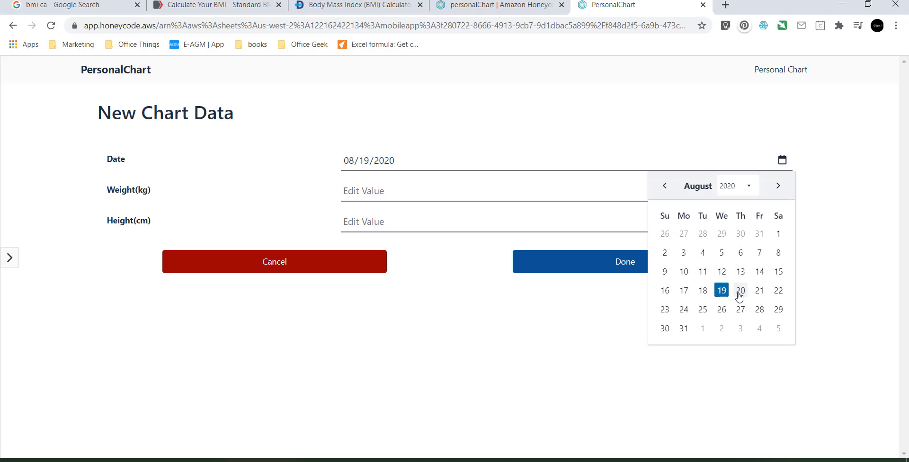
pyautogui.click(722, 297)
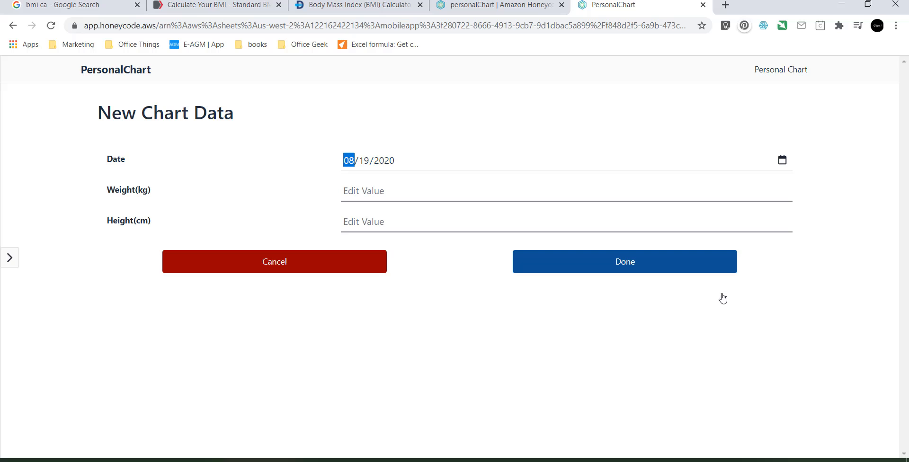
pyautogui.click(717, 346)
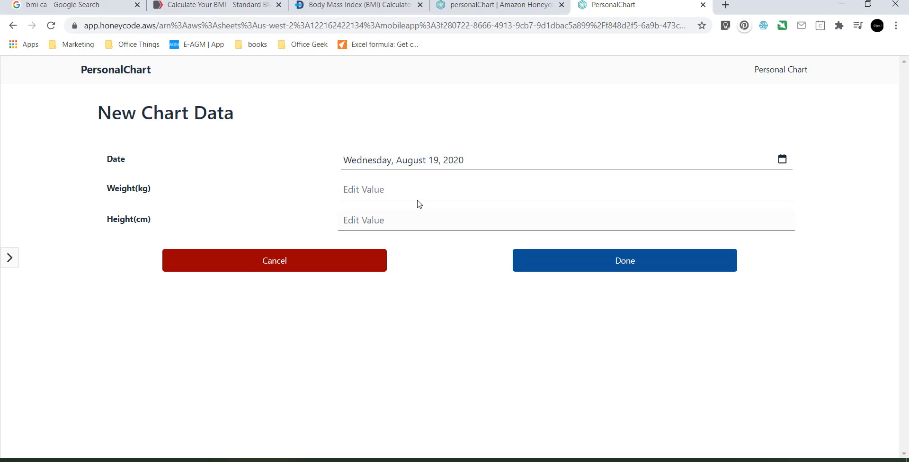
pyautogui.click(411, 186)
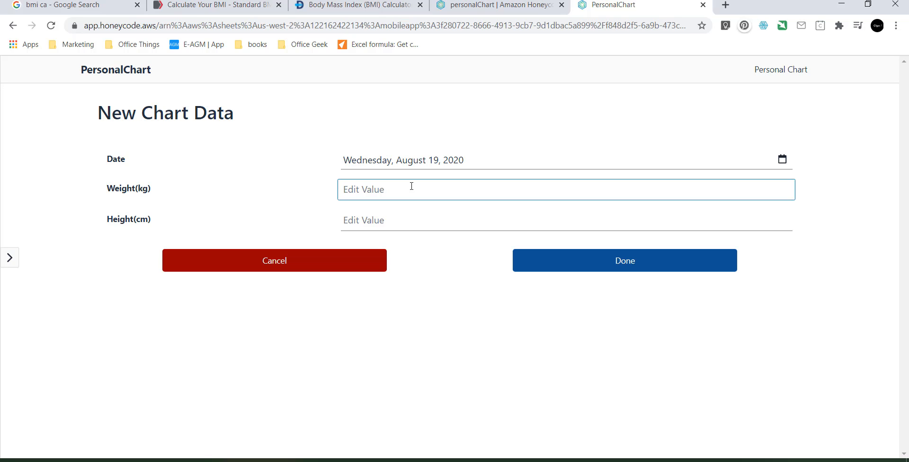
pyautogui.write('88')
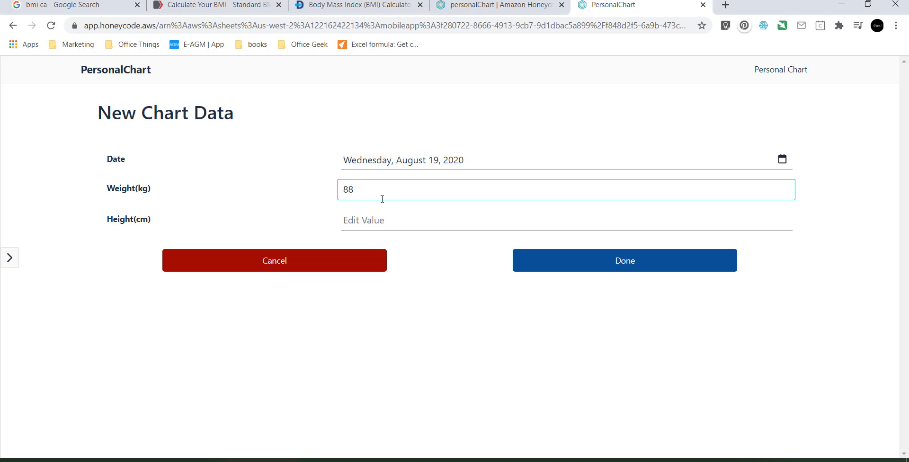
pyautogui.click(358, 220)
pyautogui.write('180')
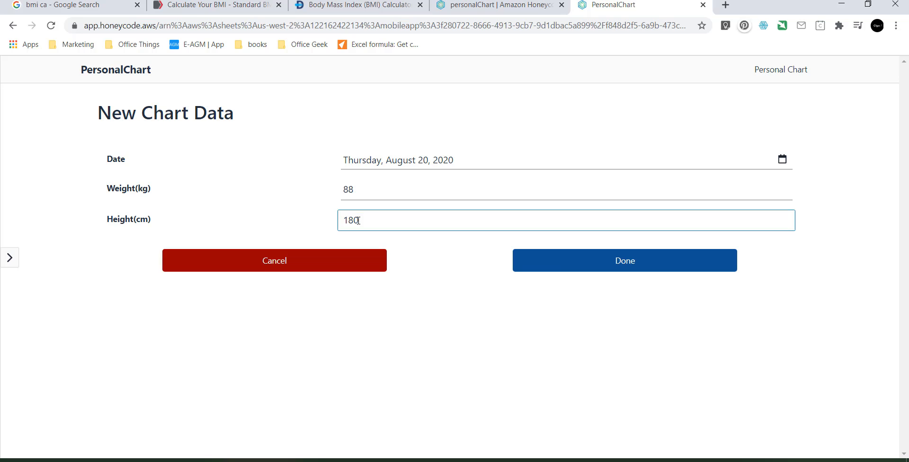
pyautogui.click(595, 273)
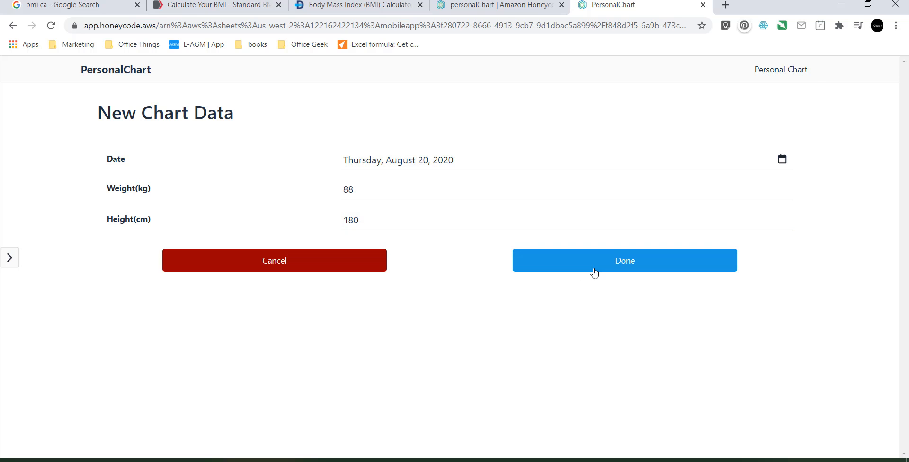
pyautogui.moveTo(908, 232); pyautogui.dragTo(908, 379)
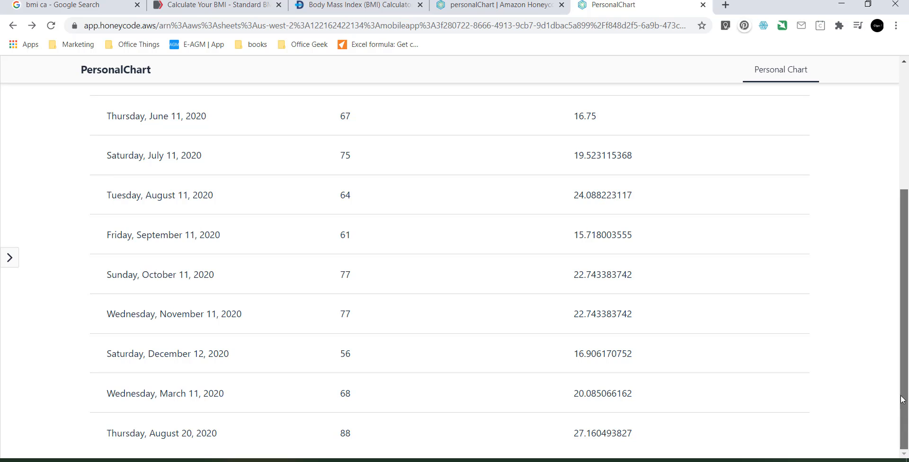
# Step: Review the Personal Chart list and examine the details of the May 11 and April 11, 2020 entries
pyautogui.scroll(5, 676, 292)
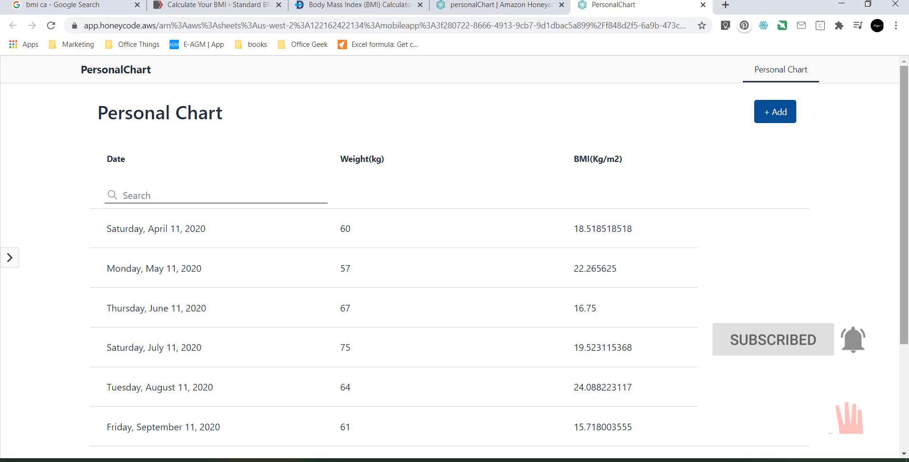
pyautogui.scroll(-3, 906, 392)
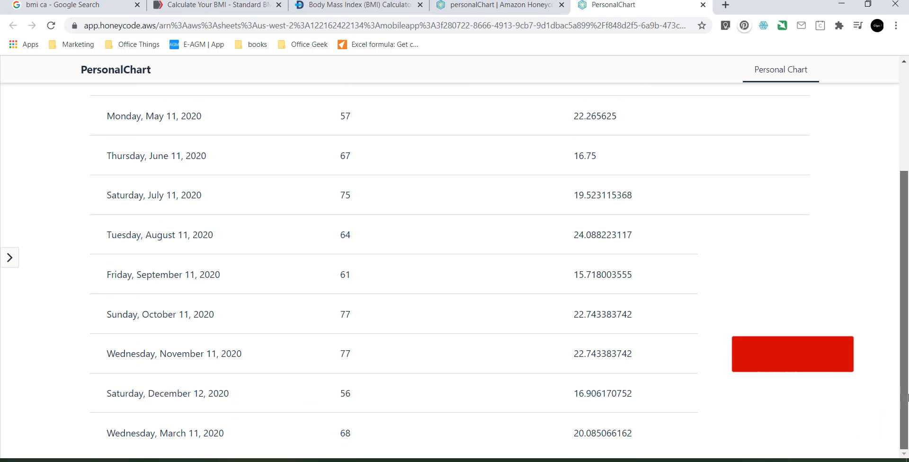
pyautogui.moveTo(907, 369); pyautogui.dragTo(908, 279)
pyautogui.click(603, 277)
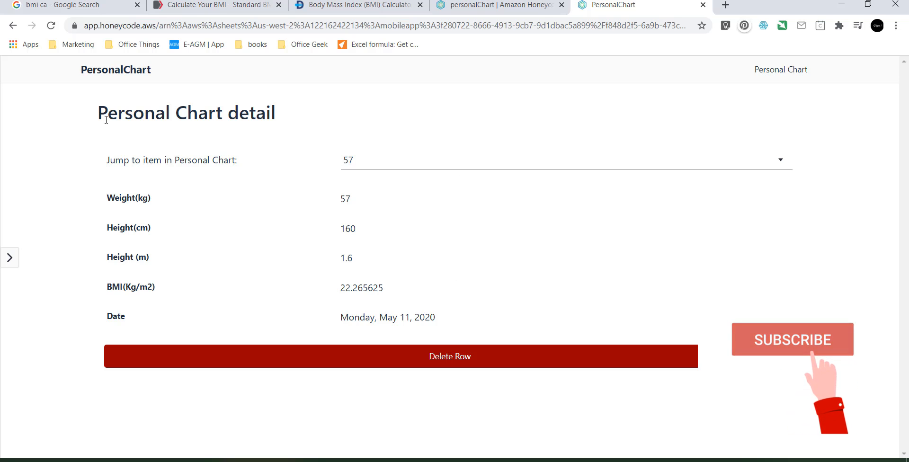
pyautogui.click(98, 72)
pyautogui.click(193, 230)
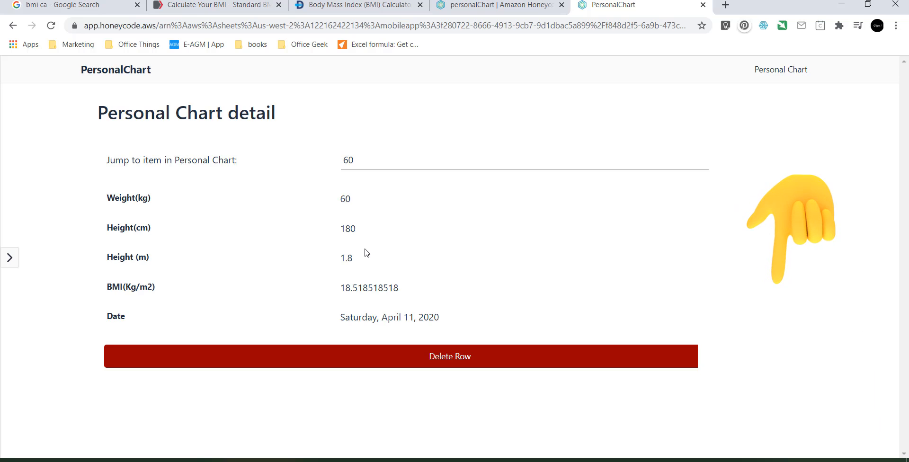
pyautogui.click(148, 75)
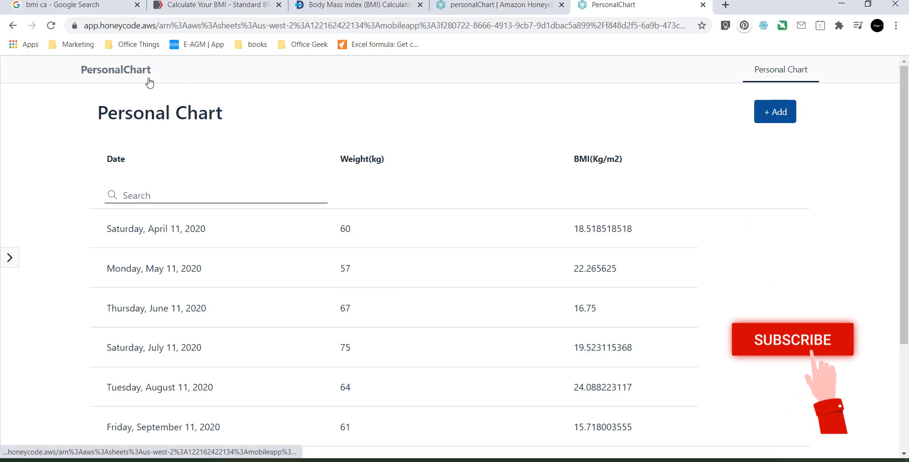